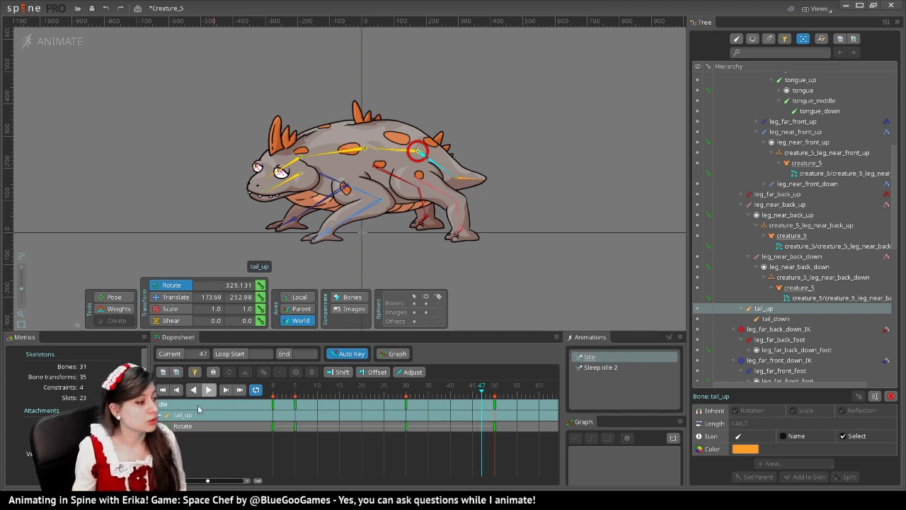
Step: Play back the Idle animation and the Sleep idle 2 animation, hiding the bones for an unobstructed look
{"action": "left_click", "coordinate": [208, 390]}
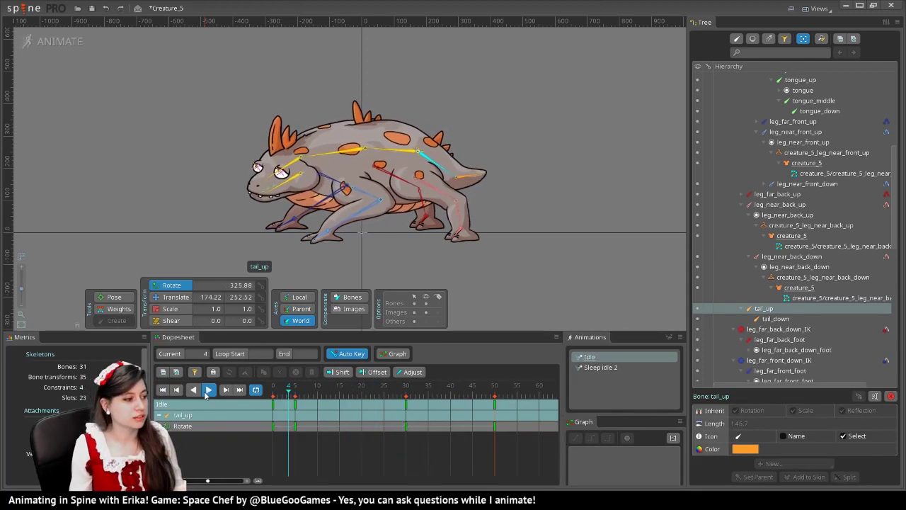
{"action": "left_click", "coordinate": [599, 368]}
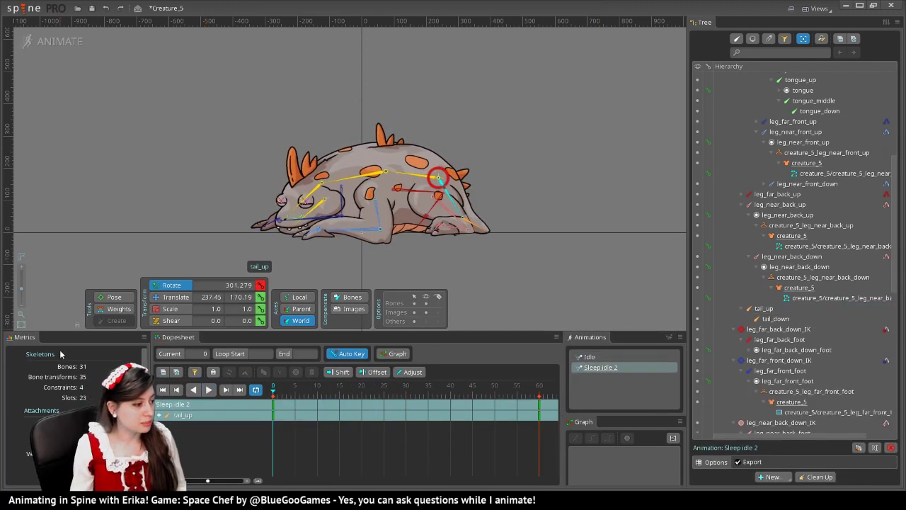
{"action": "left_click", "coordinate": [208, 390]}
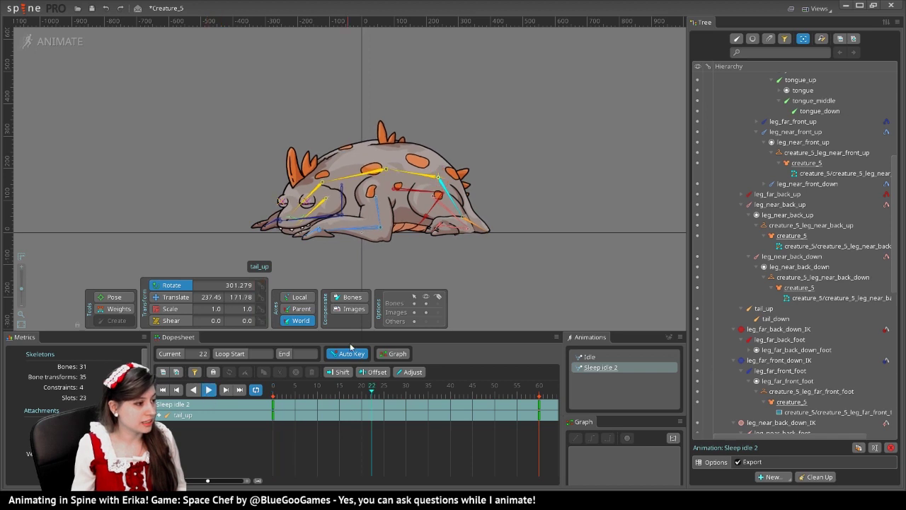
{"action": "left_click", "coordinate": [426, 303]}
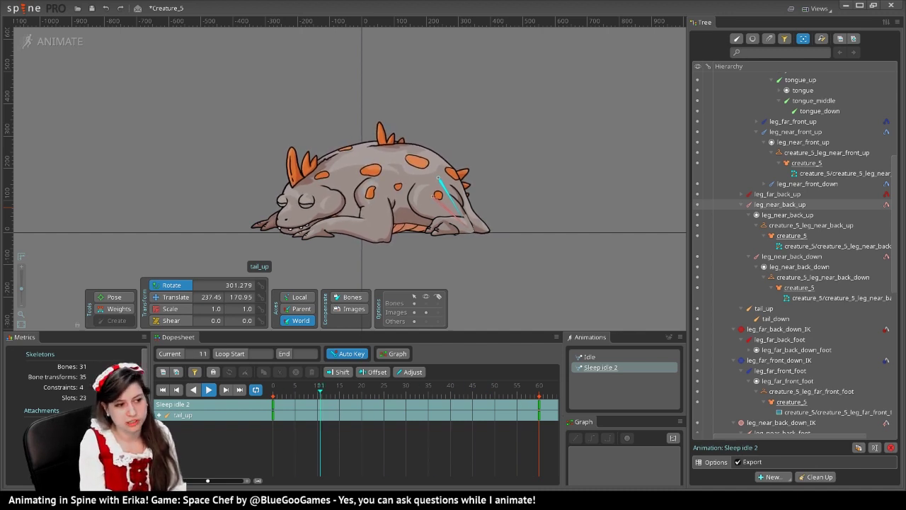
Step: Show an Outline view above the hierarchy tree, sized to frame the whole creature, and switch to setup mode
{"action": "left_click", "coordinate": [816, 8]}
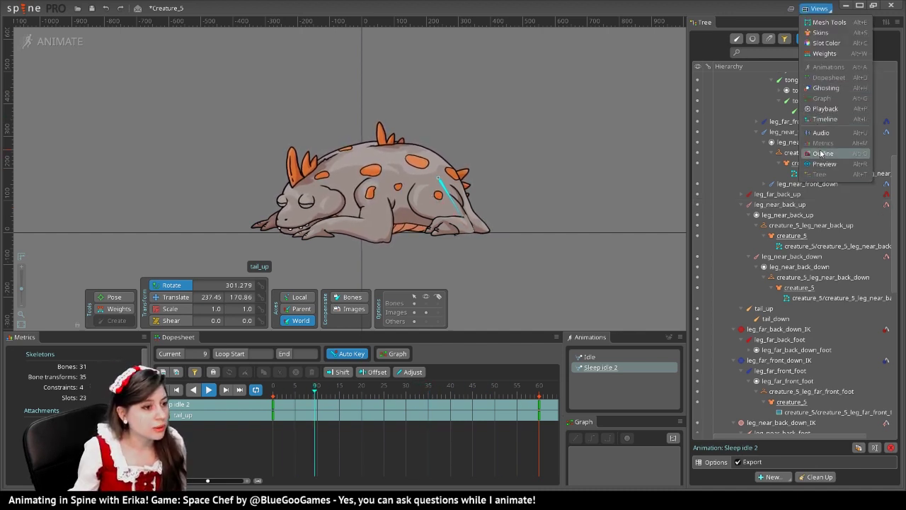
{"action": "left_click", "coordinate": [820, 150]}
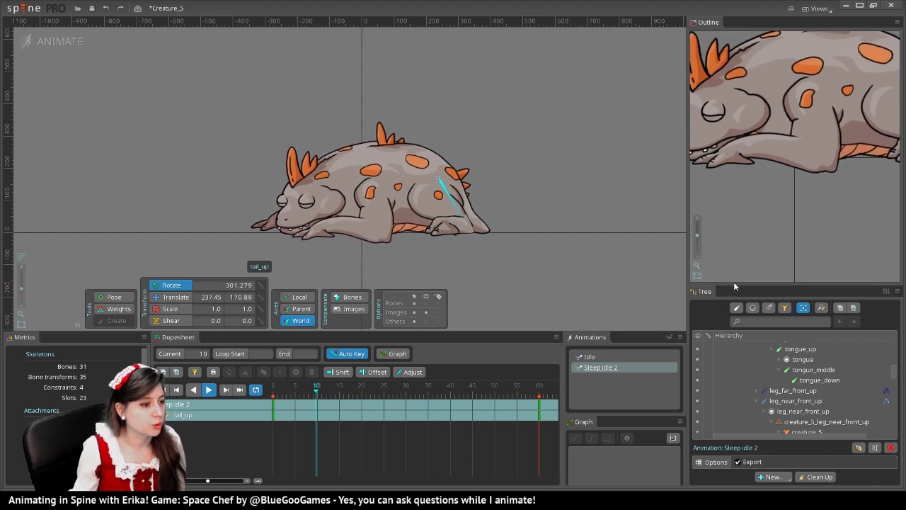
{"action": "left_click_drag", "start_coordinate": [730, 283], "coordinate": [730, 190]}
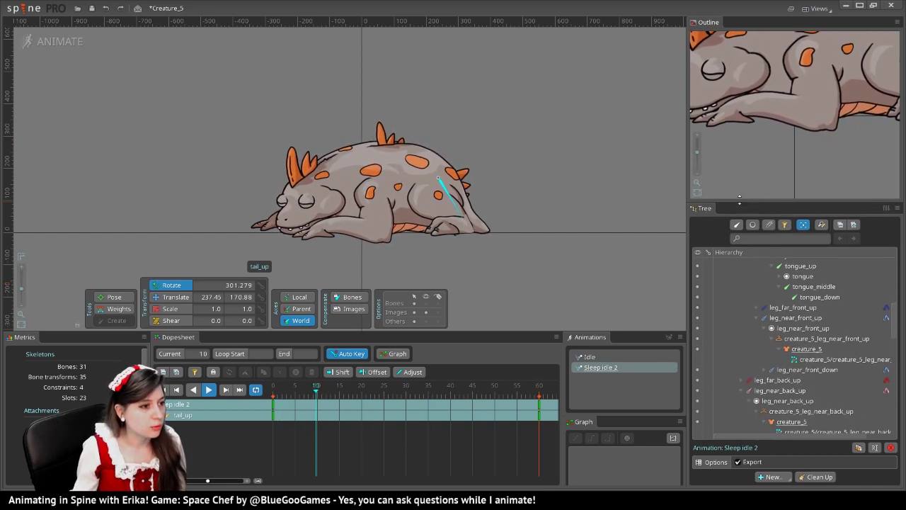
{"action": "scroll", "coordinate": [779, 106], "scroll_direction": "down", "scroll_amount": 4}
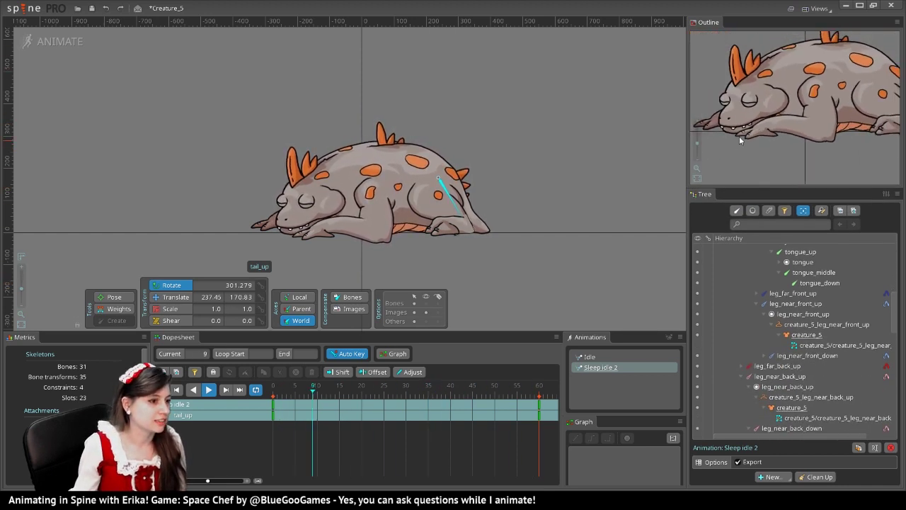
{"action": "scroll", "coordinate": [779, 118], "scroll_direction": "down", "scroll_amount": 2}
{"action": "scroll", "coordinate": [742, 146], "scroll_direction": "up", "scroll_amount": 1}
{"action": "scroll", "coordinate": [754, 158], "scroll_direction": "down", "scroll_amount": 1}
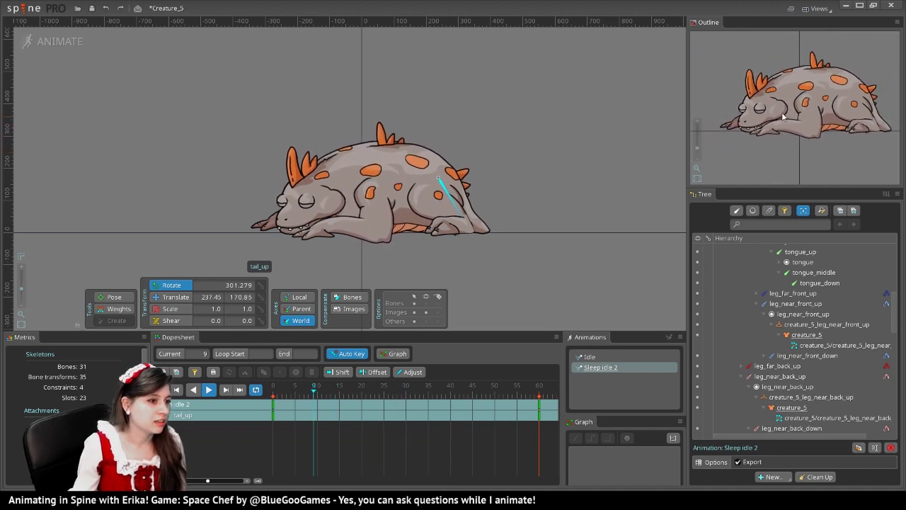
{"action": "left_click_drag", "start_coordinate": [755, 158], "coordinate": [769, 140]}
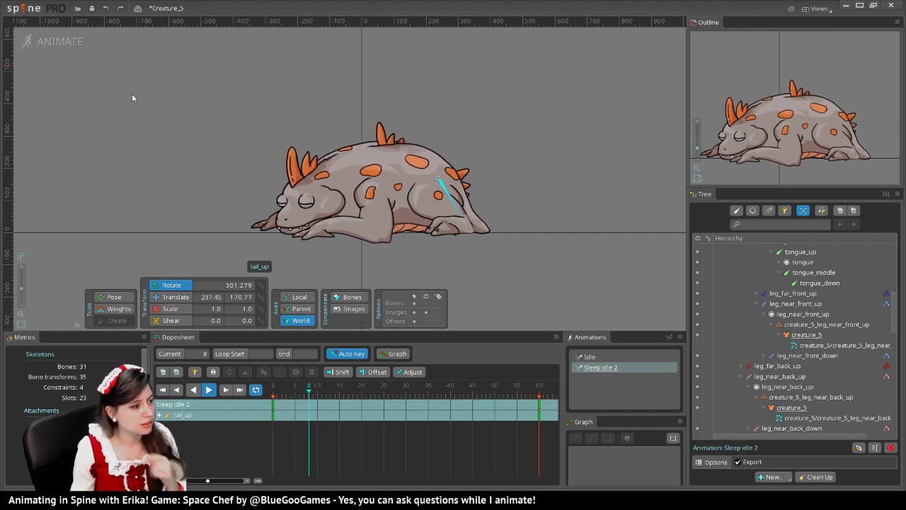
{"action": "left_click", "coordinate": [55, 41]}
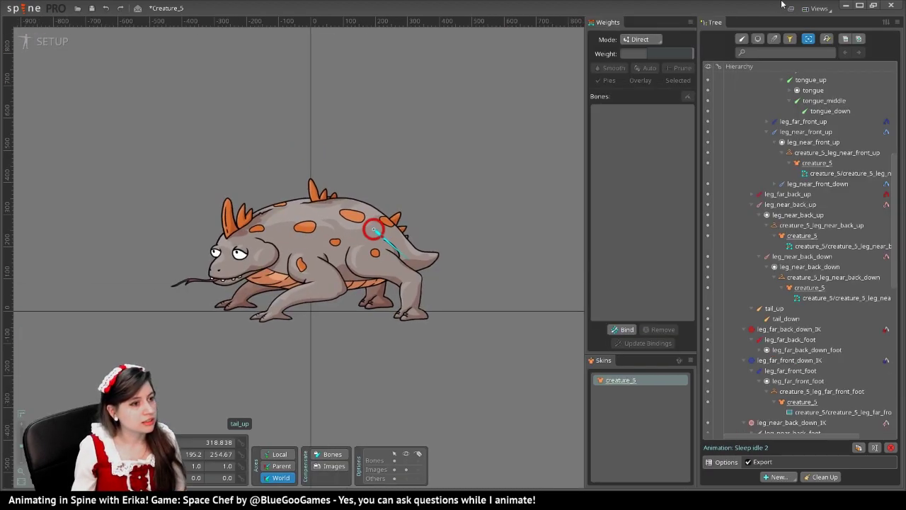
{"action": "left_click", "coordinate": [818, 8]}
{"action": "left_click", "coordinate": [822, 77]}
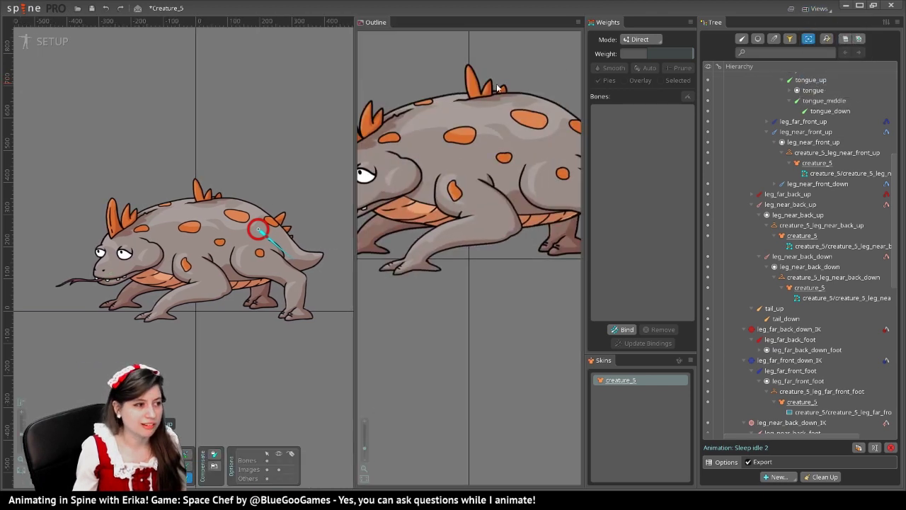
{"action": "left_click", "coordinate": [578, 24]}
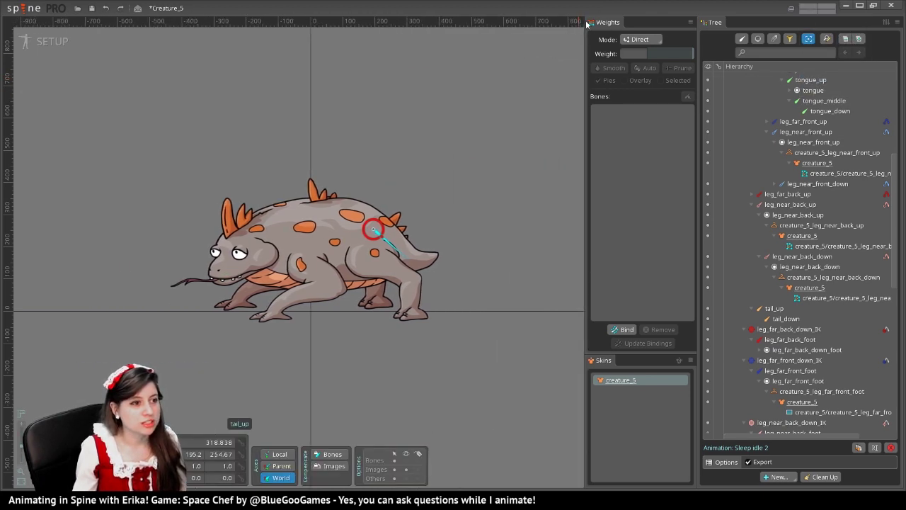
Step: Open the Preview view in setup mode and dock it above the hierarchy tree
{"action": "left_click", "coordinate": [818, 8]}
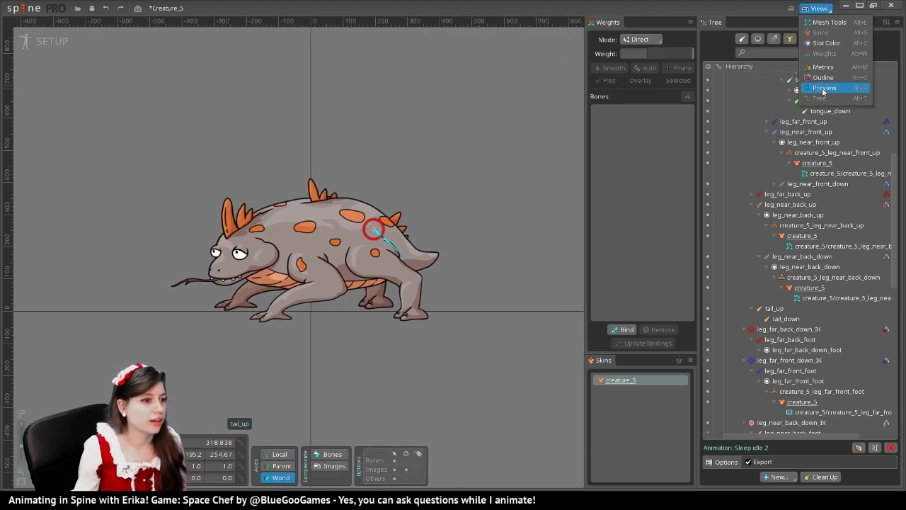
{"action": "left_click", "coordinate": [824, 87]}
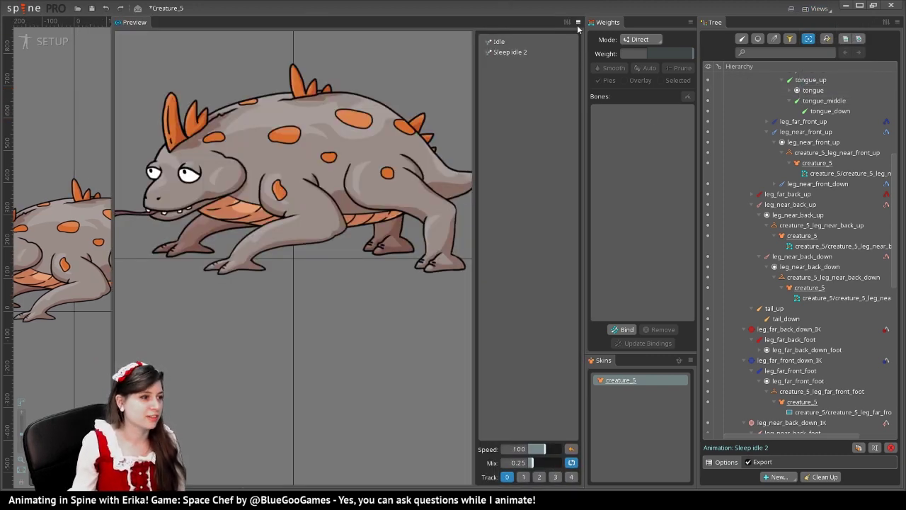
{"action": "left_click_drag", "start_coordinate": [141, 23], "coordinate": [818, 48]}
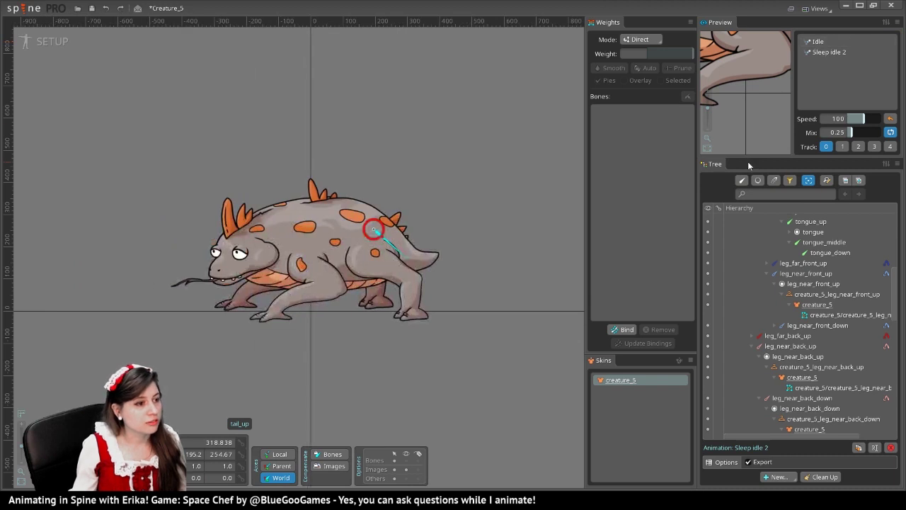
Step: Play Sleep idle 2 in the Preview view, hide its controls and frame the whole creature
{"action": "left_click", "coordinate": [828, 53]}
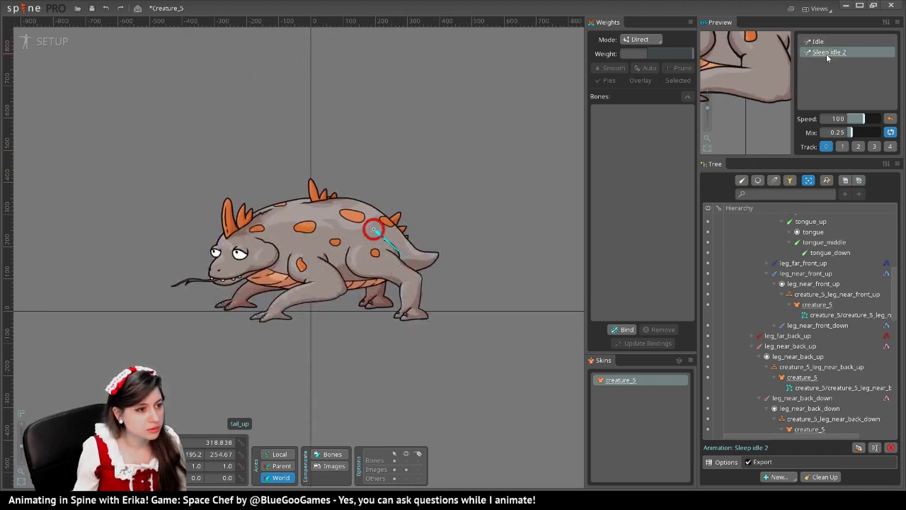
{"action": "left_click", "coordinate": [885, 23]}
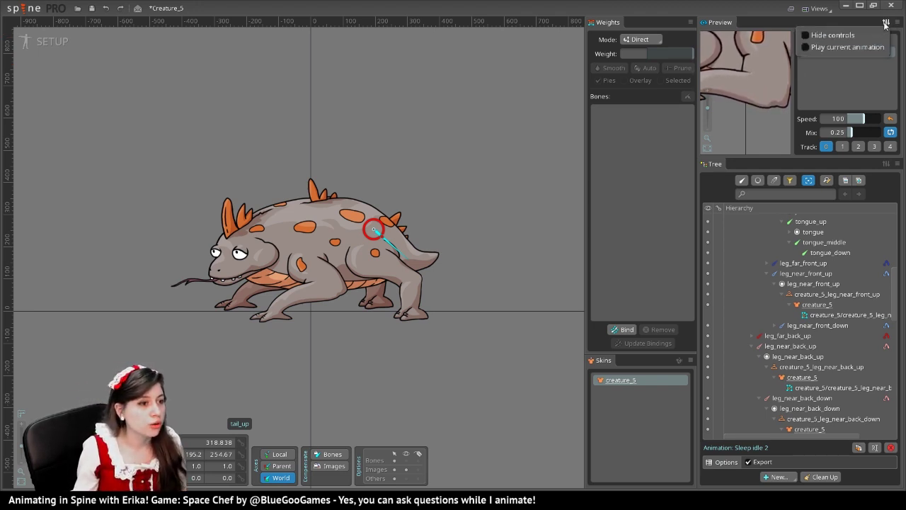
{"action": "left_click", "coordinate": [819, 34]}
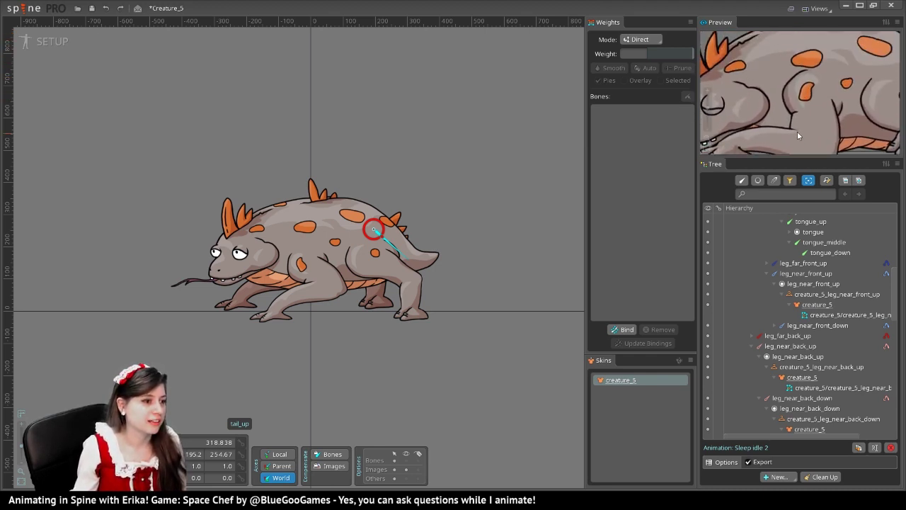
{"action": "scroll", "coordinate": [798, 131], "scroll_direction": "down", "scroll_amount": 5}
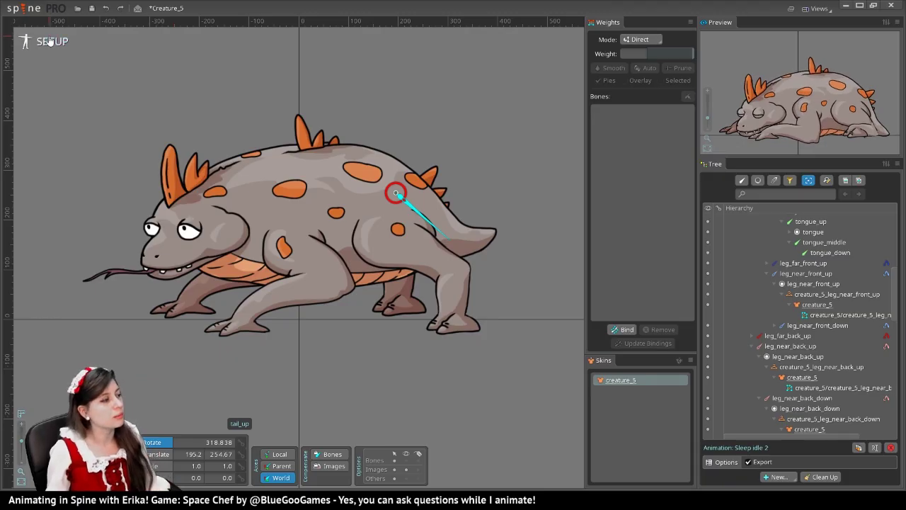
Step: Return to animate mode, create a new animation named walk and set its playhead to frame 0
{"action": "left_click", "coordinate": [53, 42]}
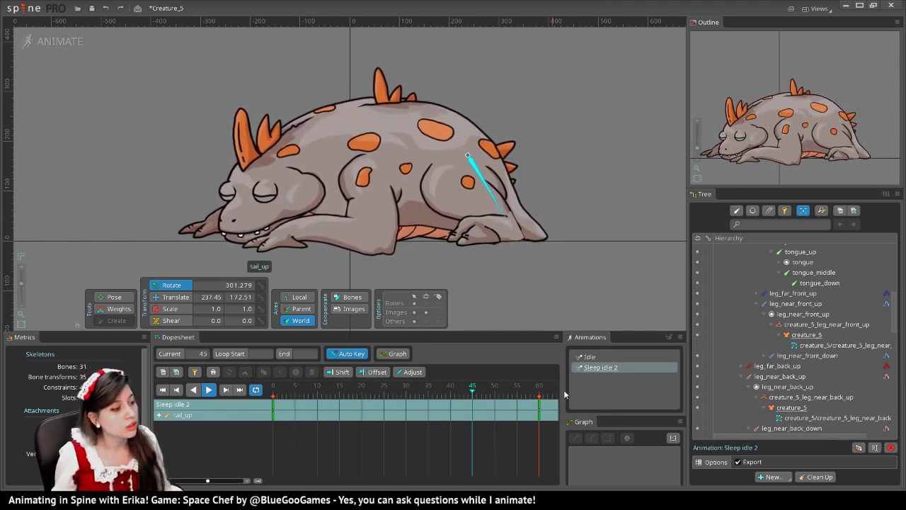
{"action": "left_click", "coordinate": [669, 337]}
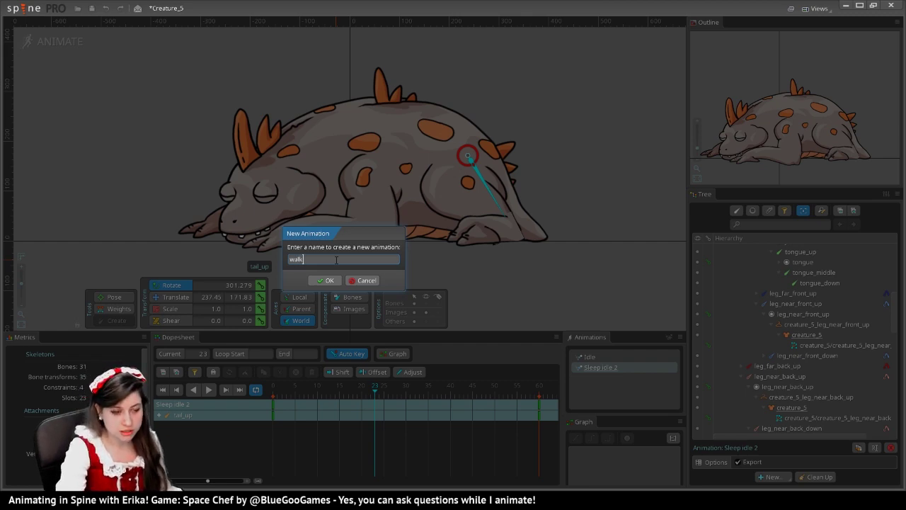
{"action": "key", "text": "Return"}
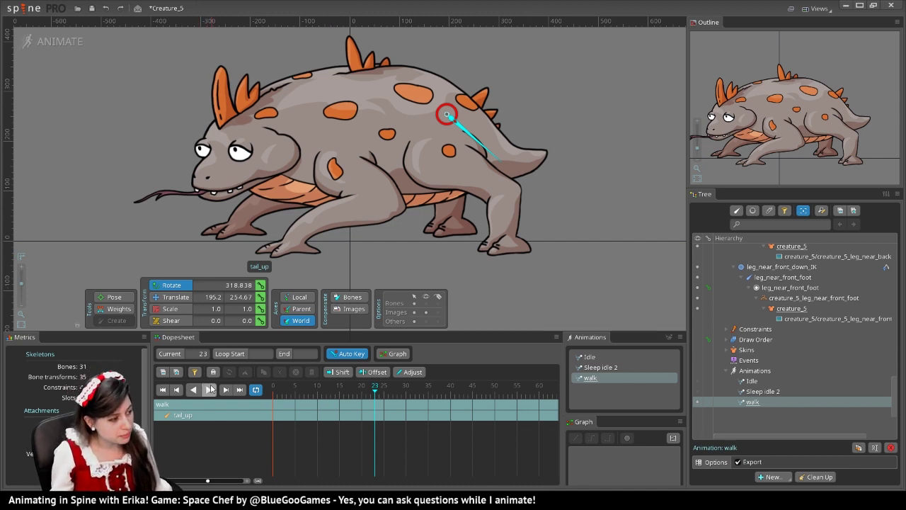
{"action": "left_click_drag", "start_coordinate": [334, 395], "coordinate": [263, 389]}
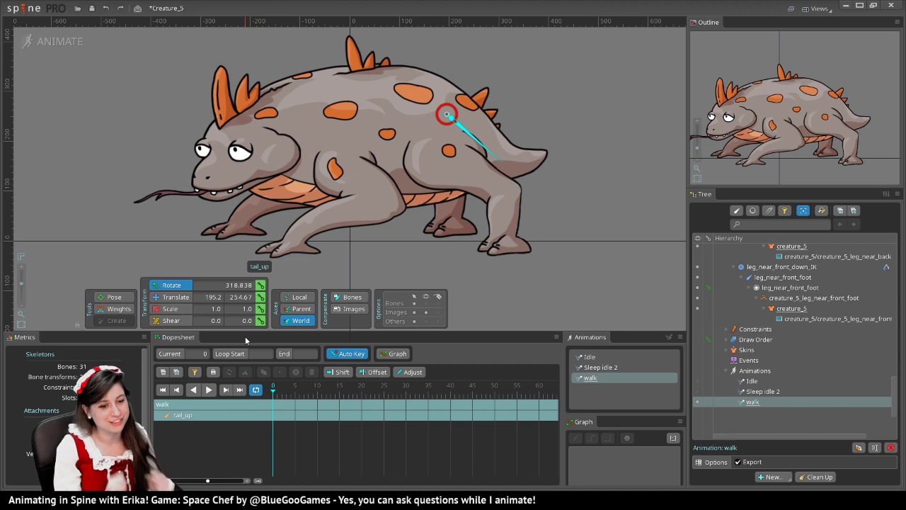
Step: Select the root bone and, in setup mode, add a new child bone at its origin
{"action": "mouse_move", "coordinate": [558, 286]}
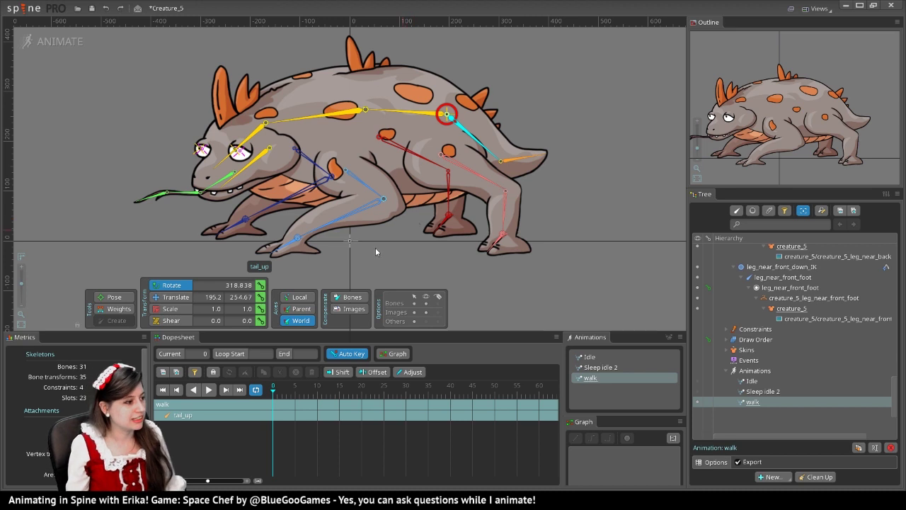
{"action": "key", "text": "v"}
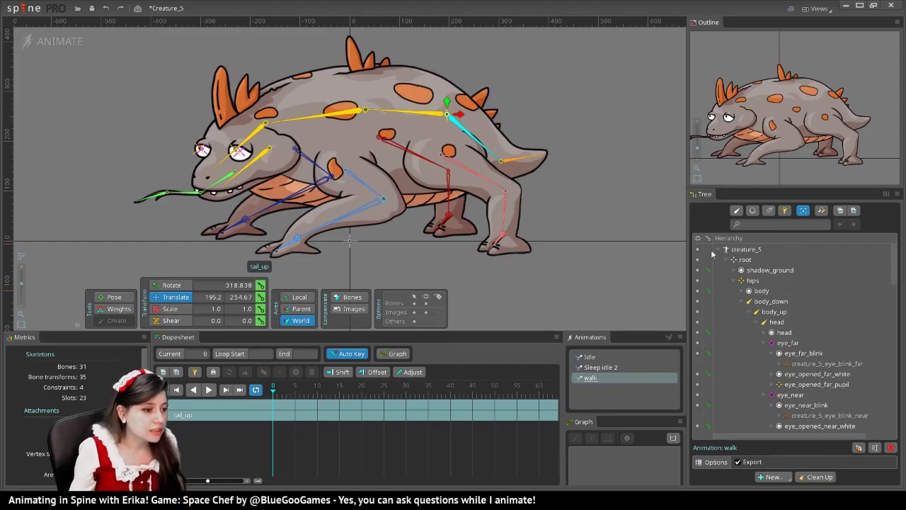
{"action": "left_click", "coordinate": [744, 259]}
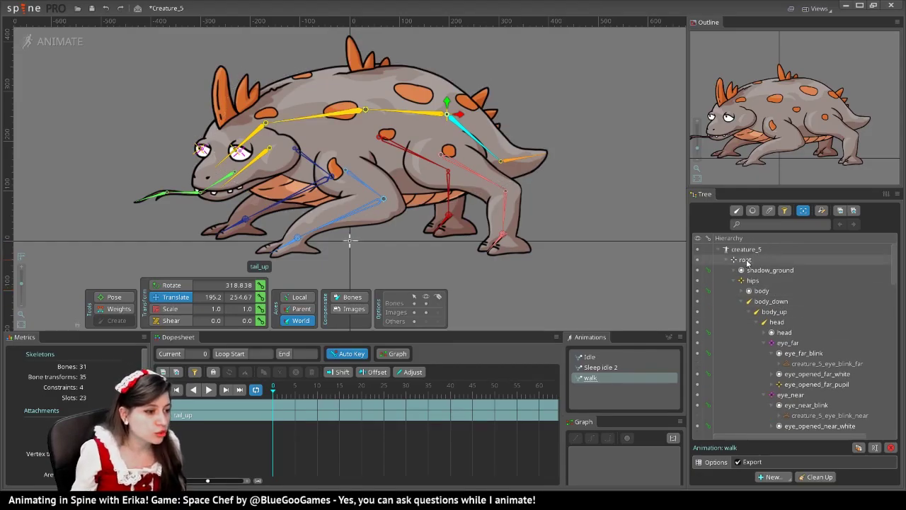
{"action": "left_click", "coordinate": [53, 44]}
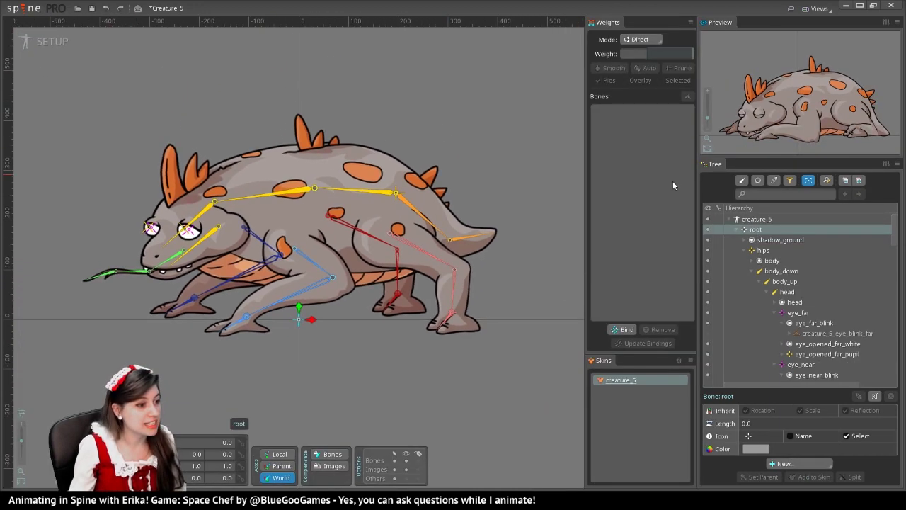
{"action": "left_click", "coordinate": [786, 464]}
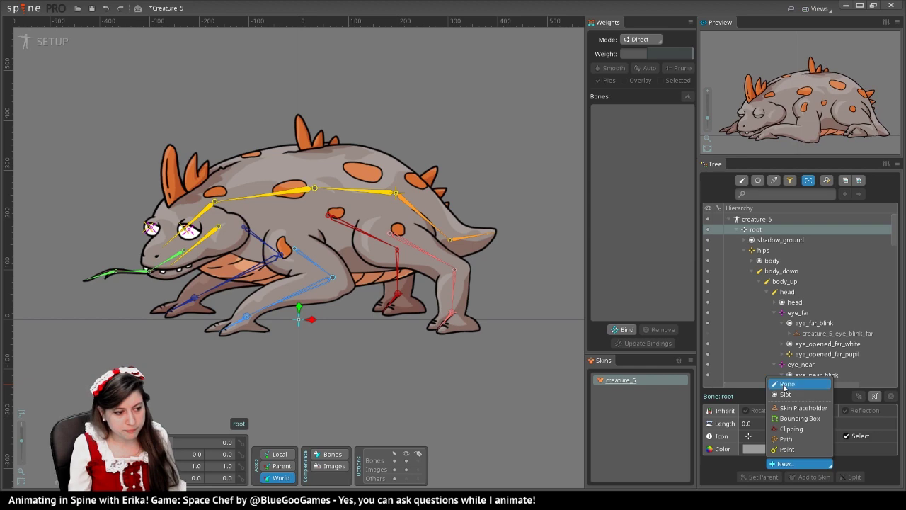
{"action": "left_click", "coordinate": [733, 367]}
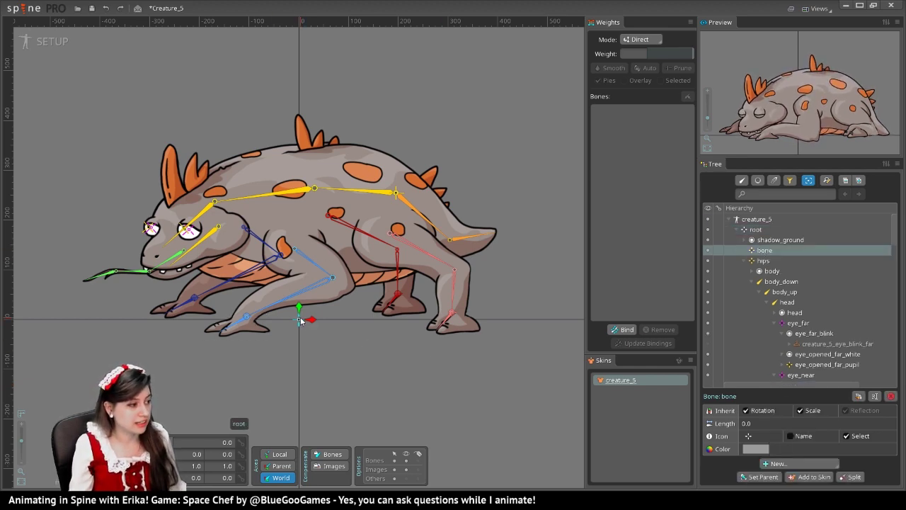
Step: Rename the new bone under root as container
{"action": "double_click", "coordinate": [764, 252]}
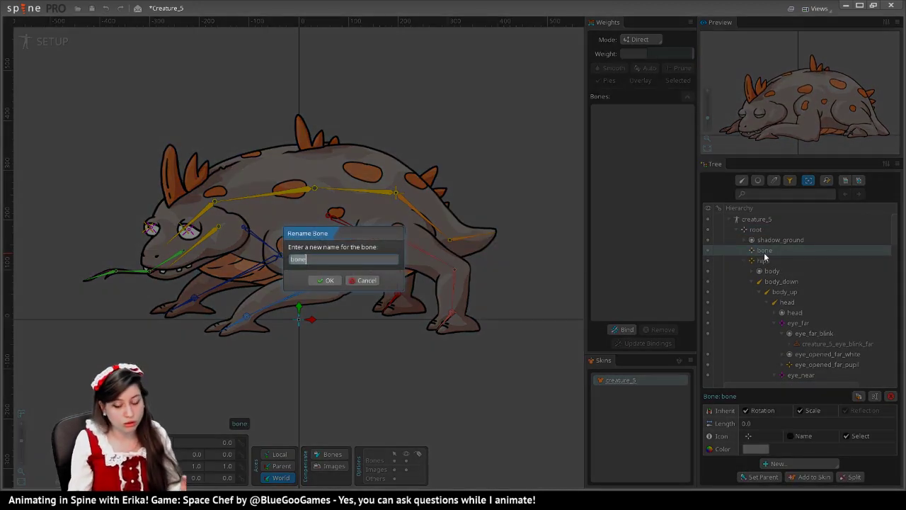
{"action": "type", "text": "container"}
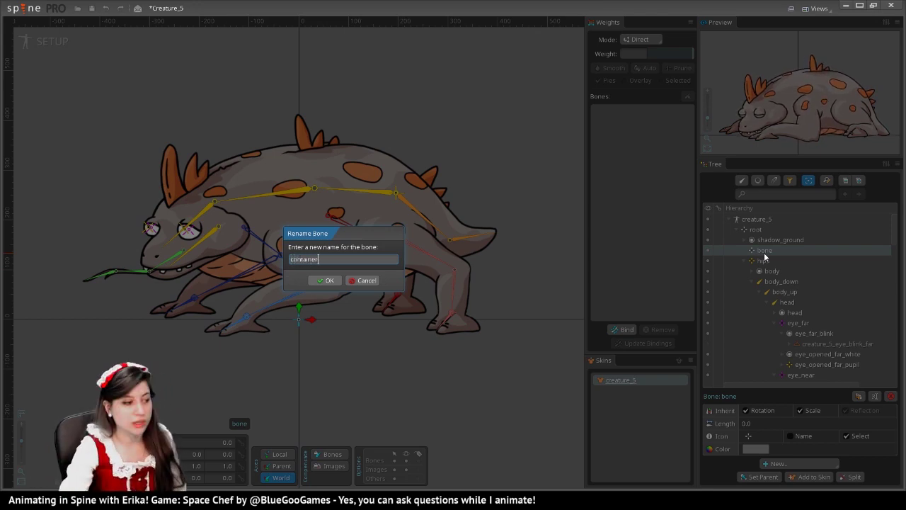
{"action": "key", "text": "Return"}
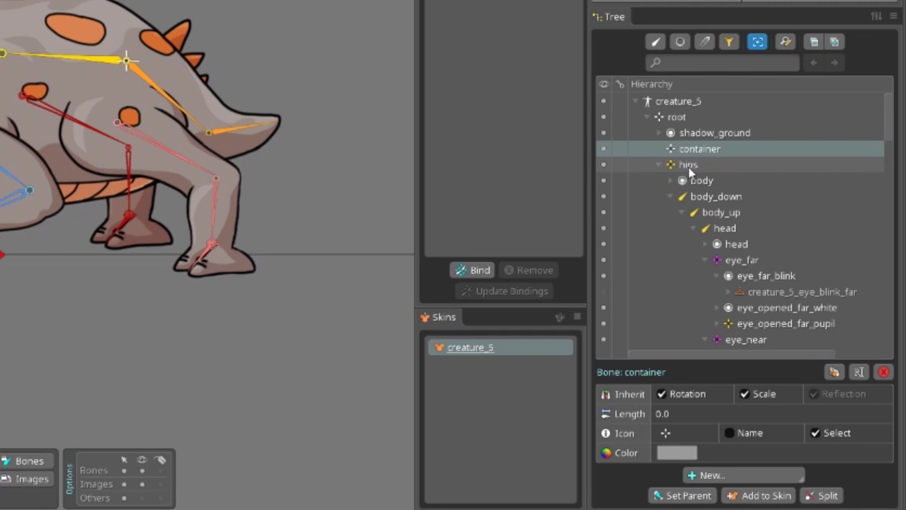
Step: Parent the hips bone under the container bone and collapse the hips and the four leg IK branches in the hierarchy
{"action": "left_click", "coordinate": [691, 165]}
{"action": "left_click", "coordinate": [669, 165]}
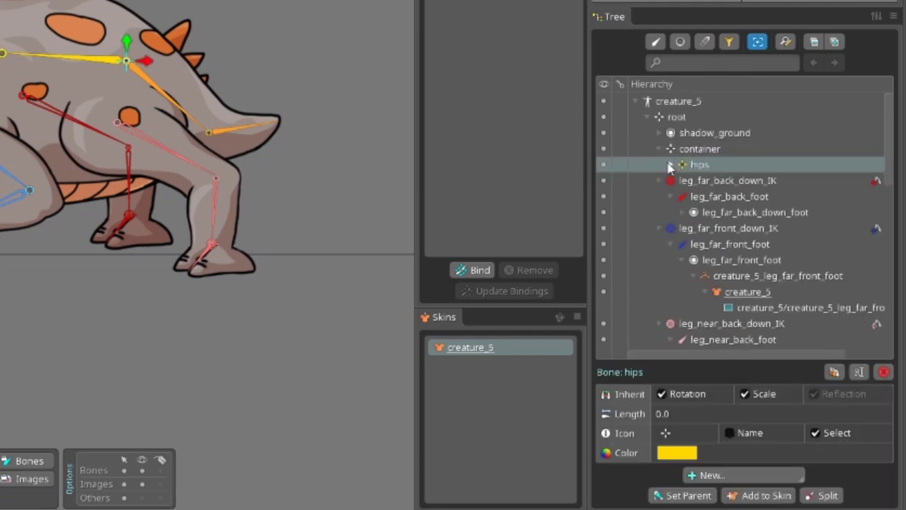
{"action": "left_click", "coordinate": [659, 181]}
{"action": "left_click", "coordinate": [659, 196]}
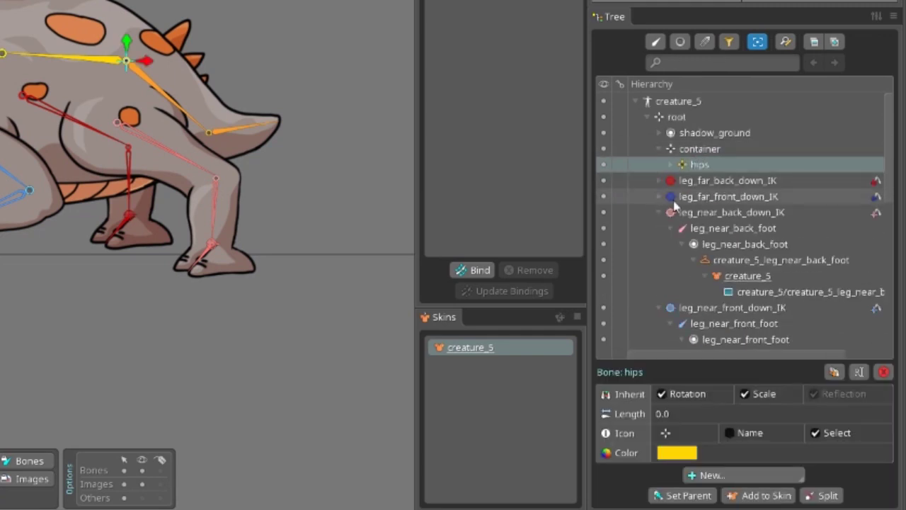
{"action": "left_click", "coordinate": [660, 213]}
{"action": "left_click", "coordinate": [659, 228]}
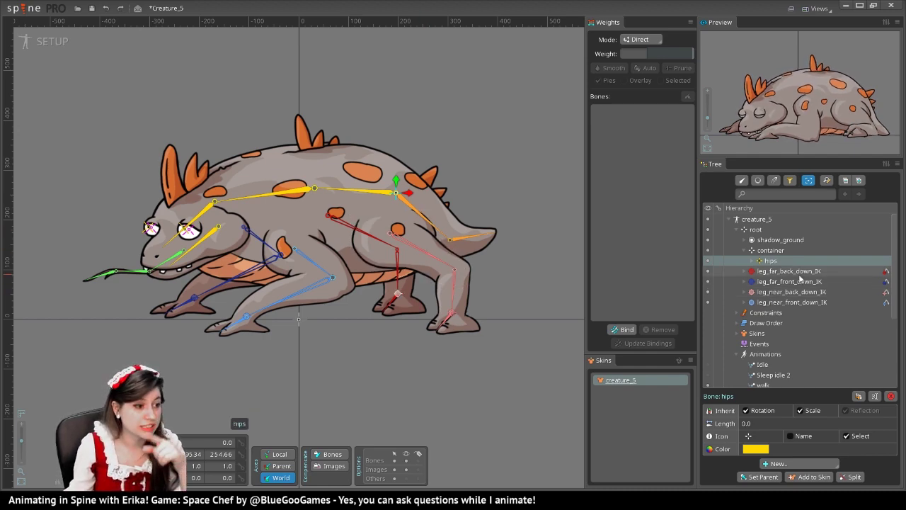
Step: Parent the four leg IK bones, from leg_far_back_down_IK to leg_near_front_down_IK, under the container bone
{"action": "left_click_drag", "start_coordinate": [410, 193], "coordinate": [332, 230]}
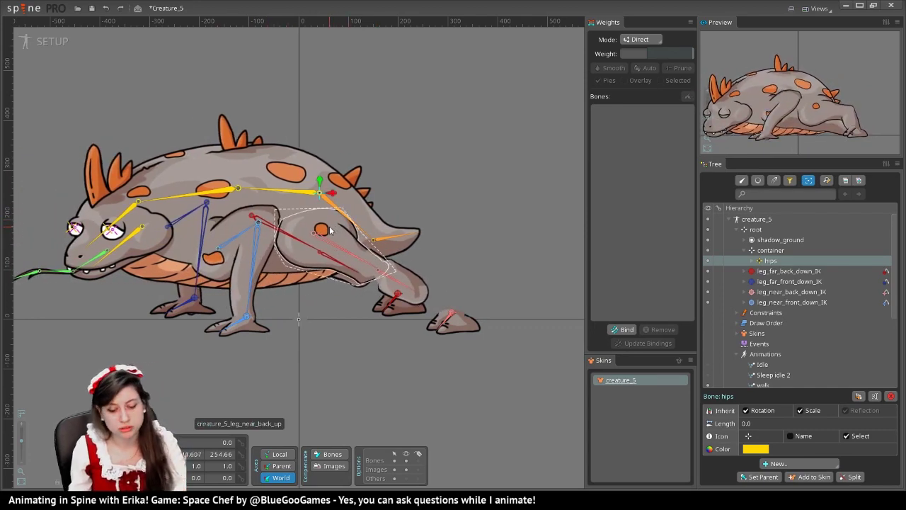
{"action": "left_click", "coordinate": [765, 270]}
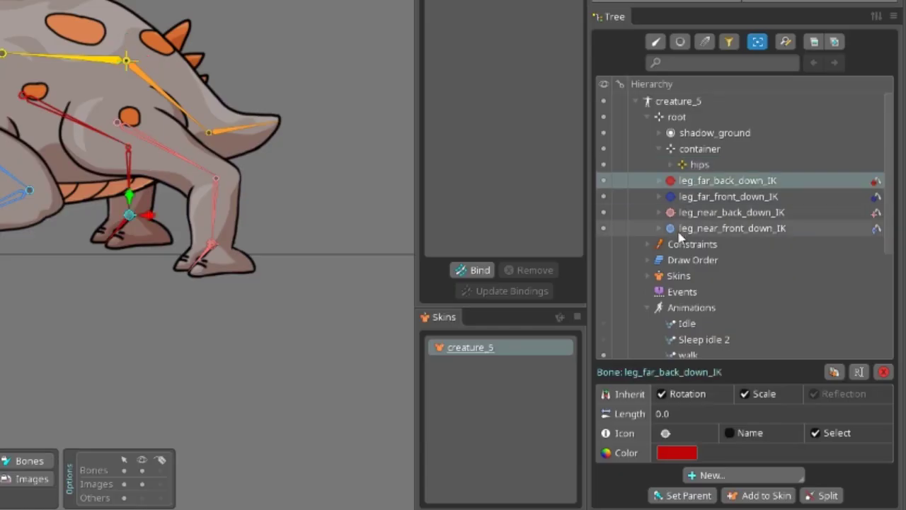
{"action": "left_click", "coordinate": [678, 228], "text": "shift"}
{"action": "left_click_drag", "start_coordinate": [679, 228], "coordinate": [697, 155]}
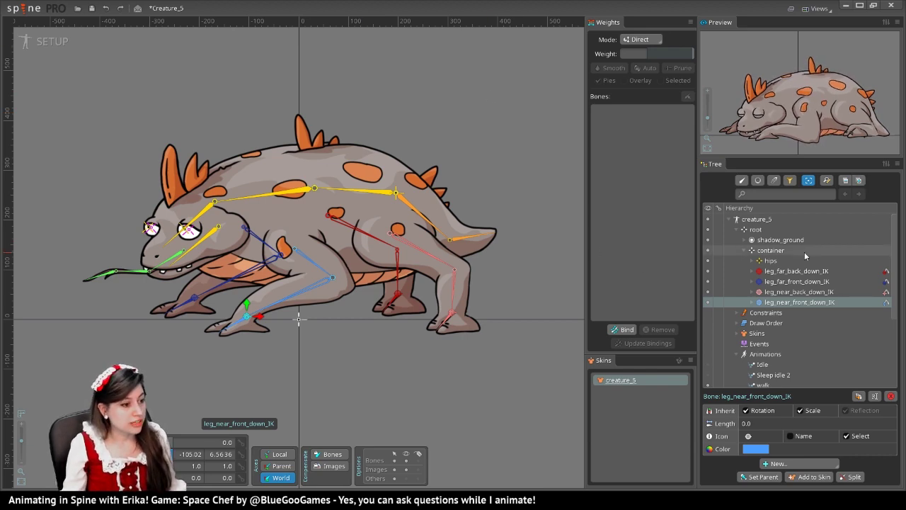
Step: In animate mode, key the container bone's translation at 0 on frame 0 and about -372 in X on frame 30
{"action": "left_click", "coordinate": [771, 250]}
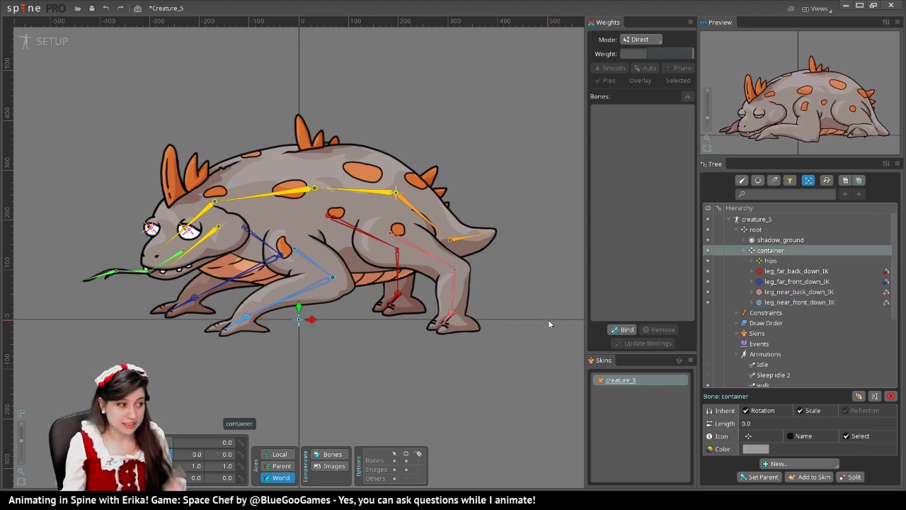
{"action": "left_click", "coordinate": [77, 45]}
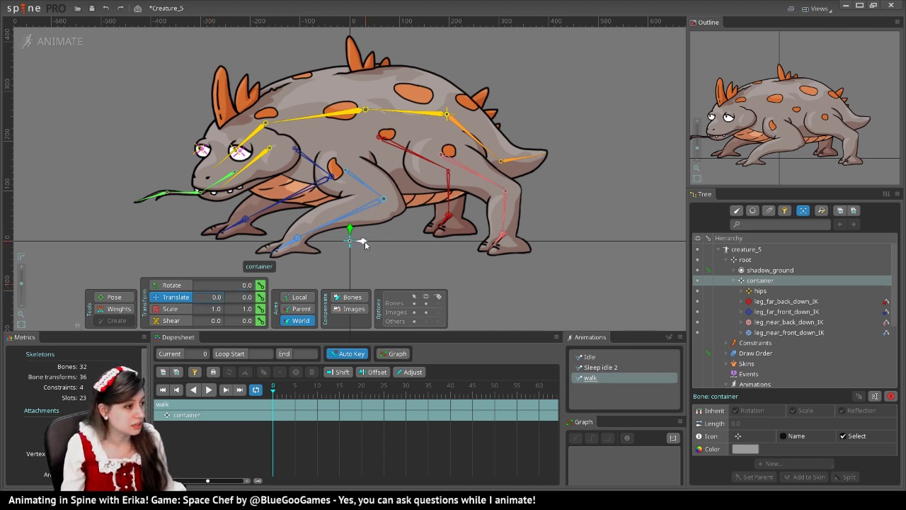
{"action": "left_click_drag", "start_coordinate": [356, 251], "coordinate": [179, 249]}
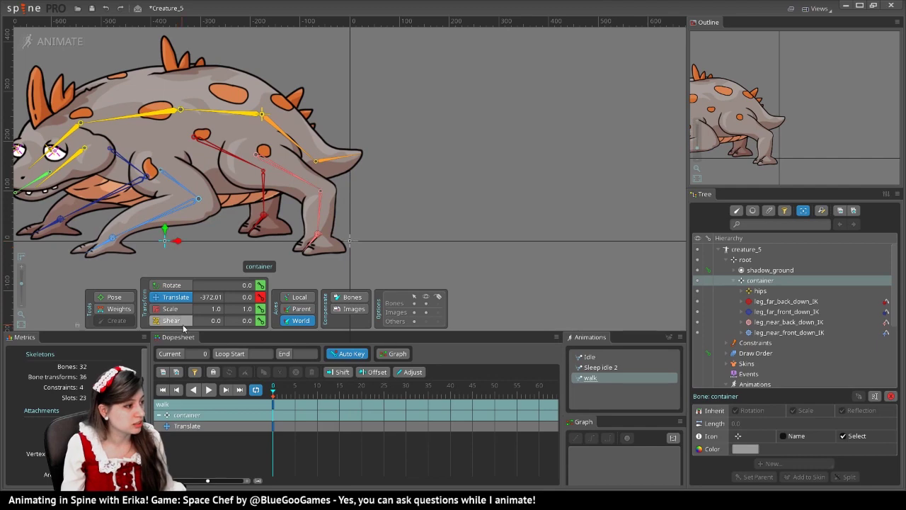
{"action": "scroll", "coordinate": [191, 230], "scroll_direction": "down", "scroll_amount": 4}
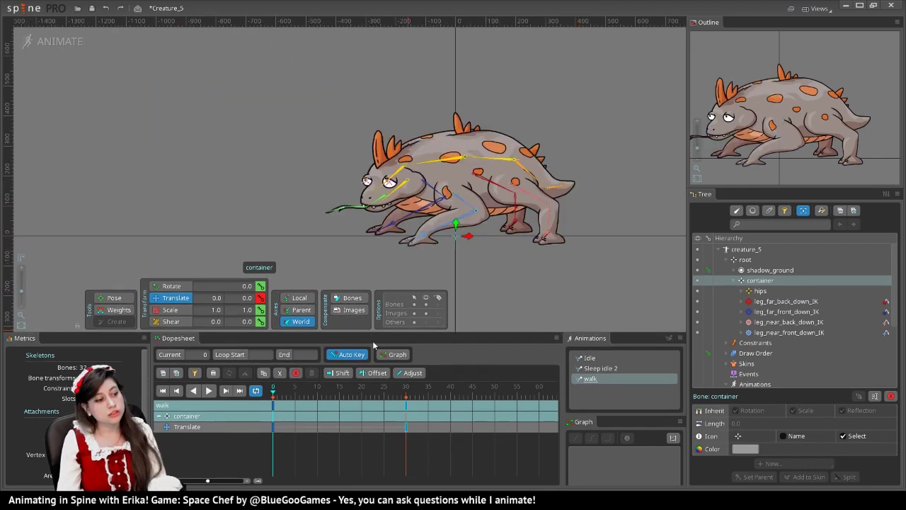
Step: Scrub and play the walk animation to check how fast the container carries the creature forward
{"action": "left_click_drag", "start_coordinate": [413, 396], "coordinate": [295, 397]}
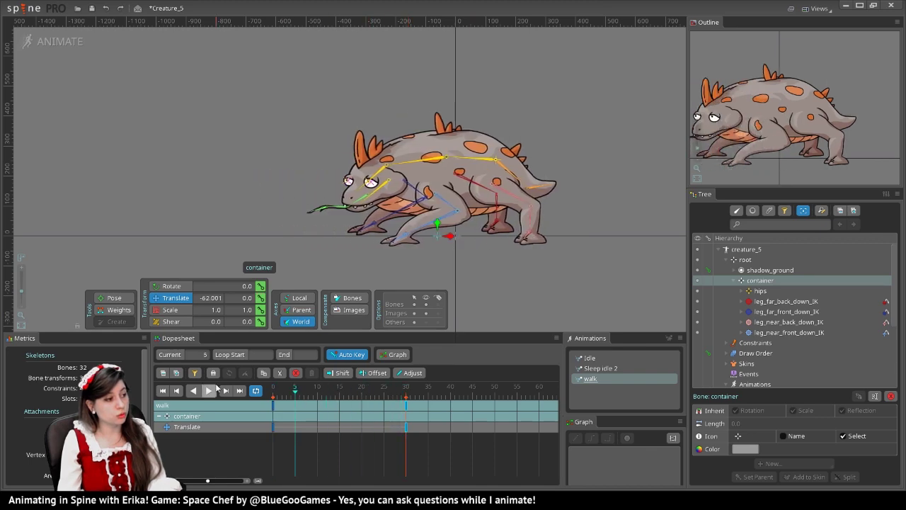
{"action": "left_click", "coordinate": [210, 393]}
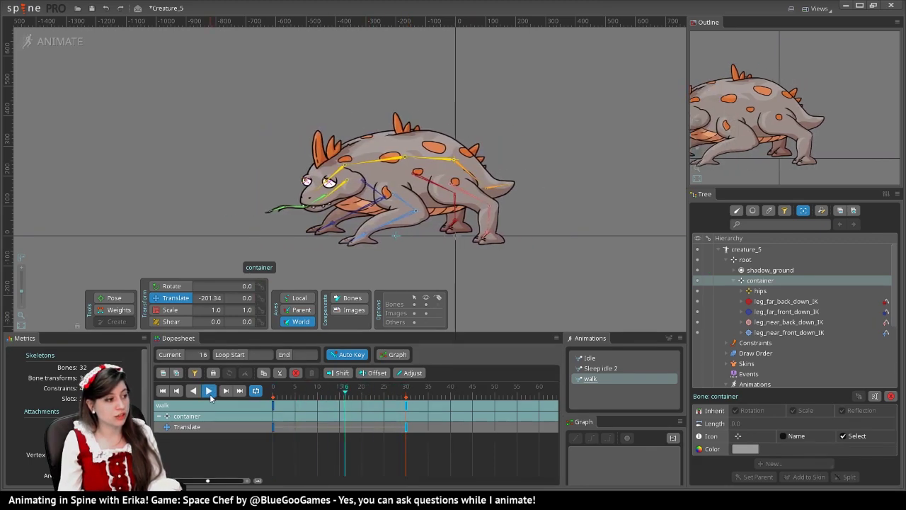
{"action": "left_click", "coordinate": [210, 395]}
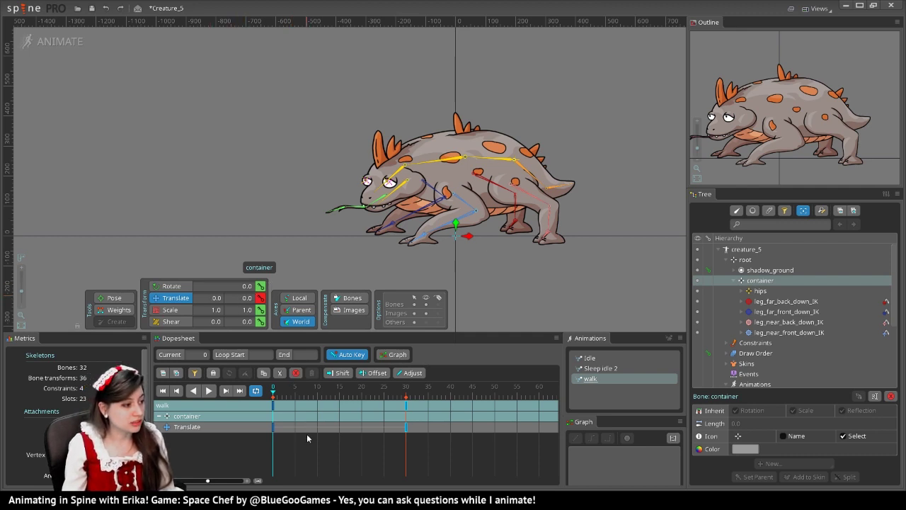
Step: Set the container's X translation to -300 at frame 30 of the walk animation
{"action": "left_click_drag", "start_coordinate": [280, 398], "coordinate": [401, 397]}
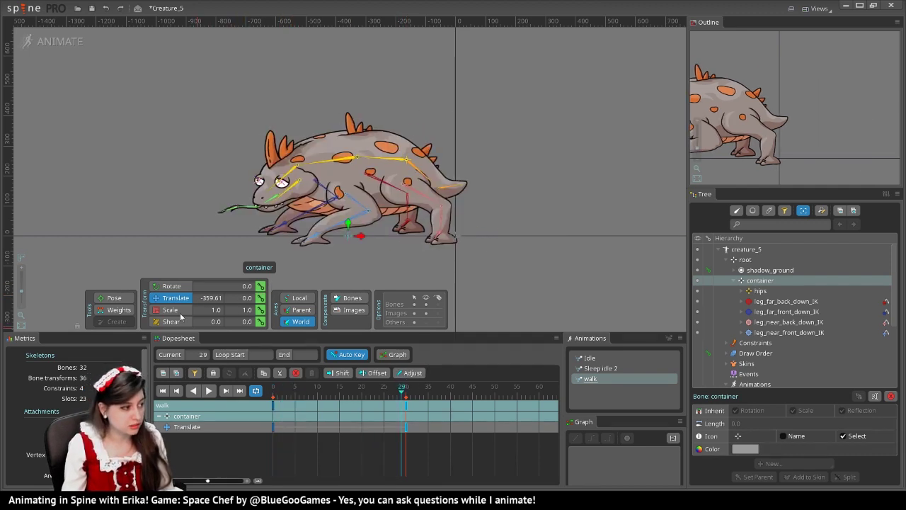
{"action": "left_click", "coordinate": [213, 297]}
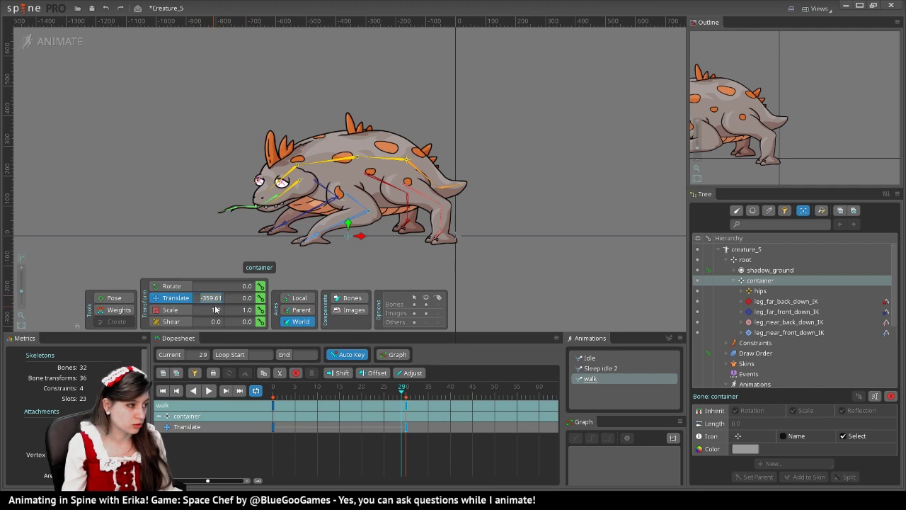
{"action": "left_click", "coordinate": [282, 396]}
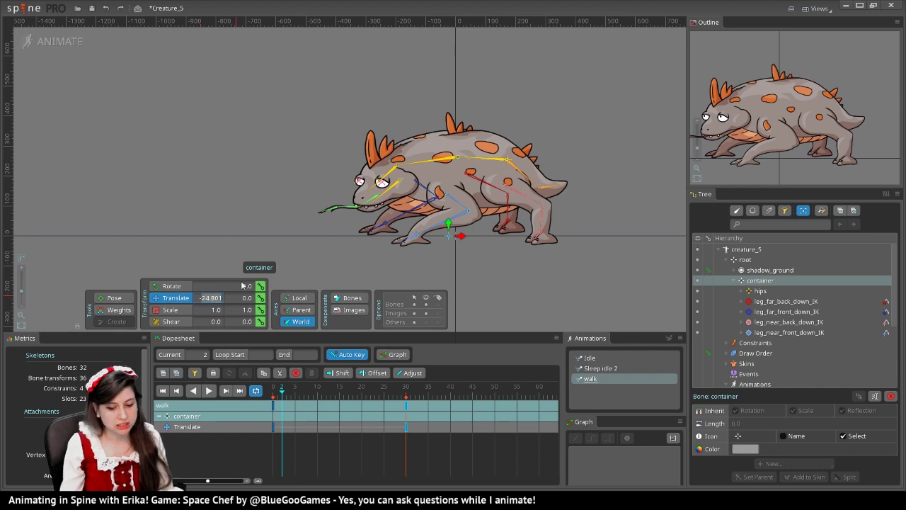
{"action": "key", "text": "Return"}
Step: Play the walk animation and scrub its frames to review the container's adjusted travel
{"action": "left_click", "coordinate": [212, 392]}
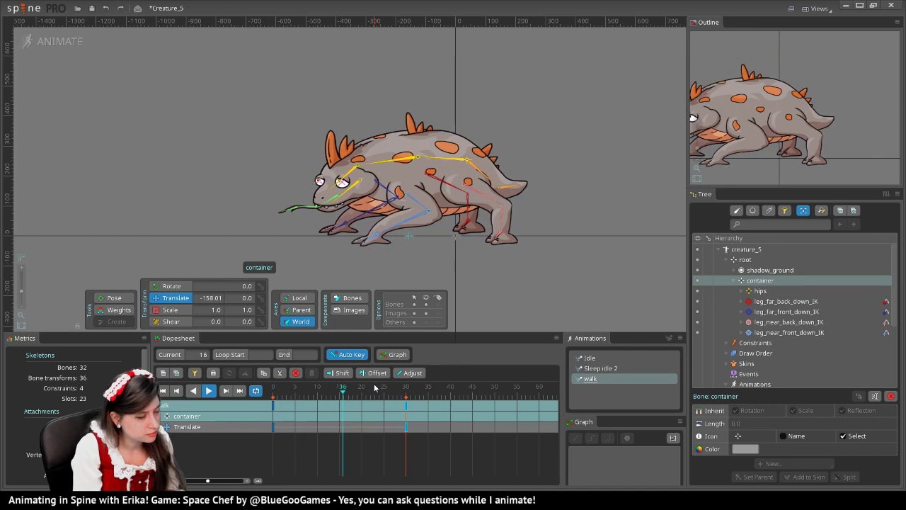
{"action": "left_click", "coordinate": [208, 390]}
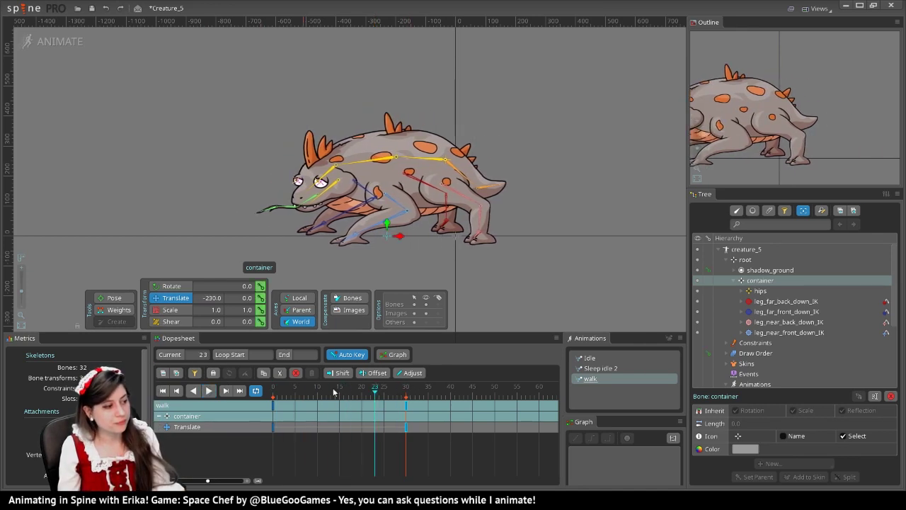
{"action": "left_click", "coordinate": [281, 401]}
{"action": "left_click_drag", "start_coordinate": [274, 402], "coordinate": [364, 414]}
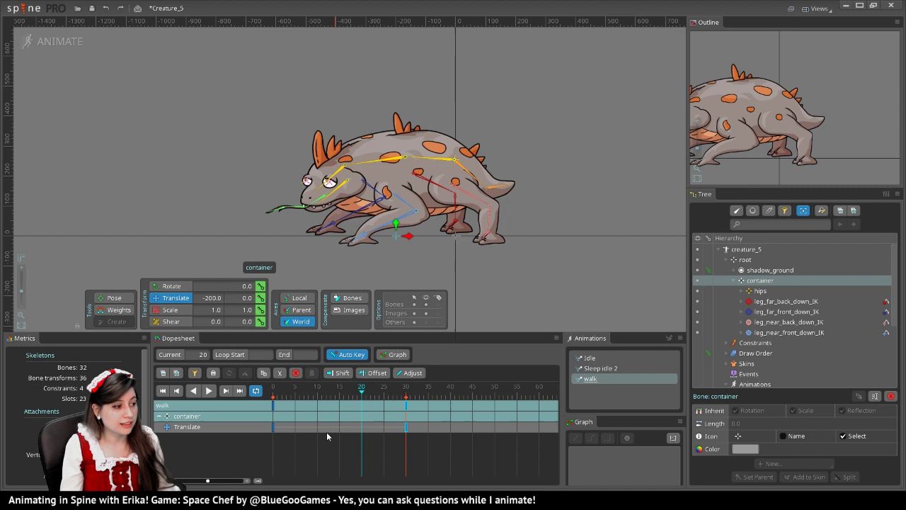
{"action": "left_click", "coordinate": [680, 298]}
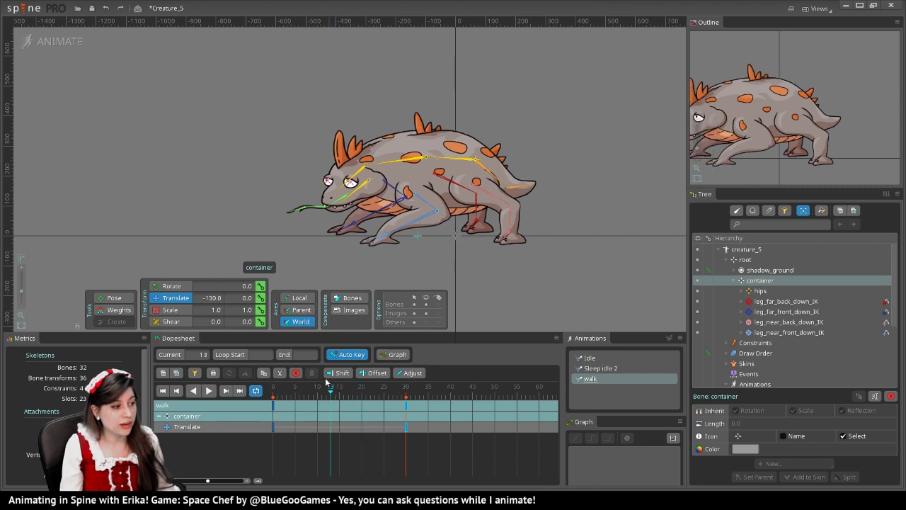
{"action": "mouse_move", "coordinate": [327, 386]}
{"action": "left_mouse_down"}
{"action": "mouse_move", "coordinate": [281, 397]}
{"action": "mouse_move", "coordinate": [337, 413]}
{"action": "mouse_move", "coordinate": [395, 397]}
{"action": "mouse_move", "coordinate": [257, 391]}
{"action": "mouse_move", "coordinate": [401, 398]}
{"action": "mouse_move", "coordinate": [285, 405]}
{"action": "mouse_move", "coordinate": [333, 405]}
{"action": "mouse_move", "coordinate": [323, 403]}
{"action": "left_mouse_up"}
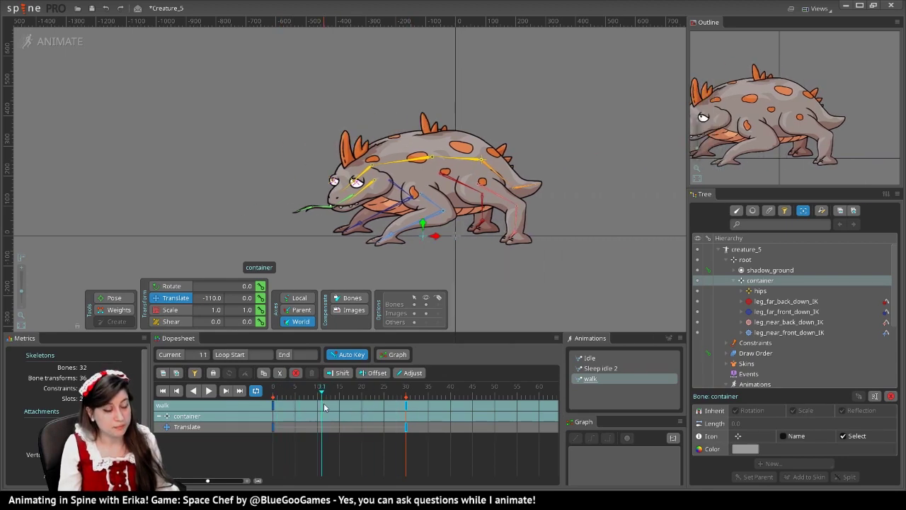
Step: Open the program settings, look through the General and Graphics options, and close them without saving
{"action": "left_click", "coordinate": [24, 9]}
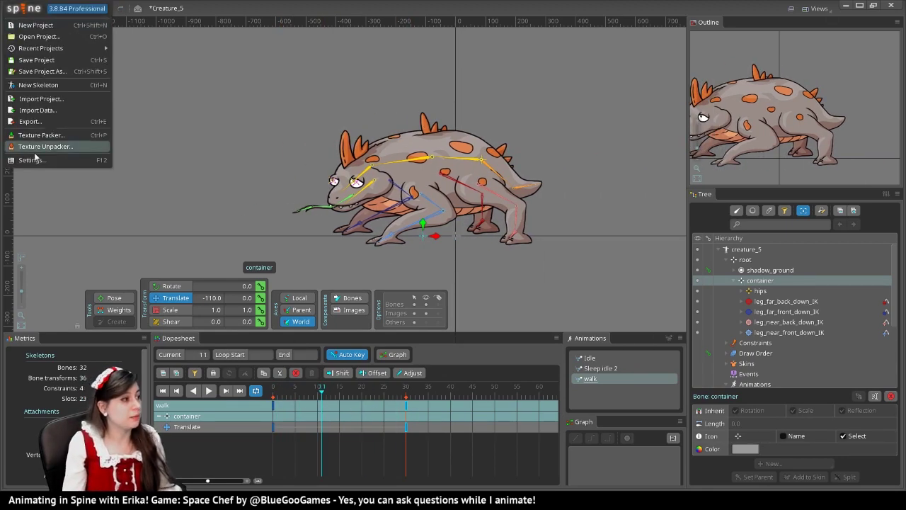
{"action": "left_click", "coordinate": [31, 160]}
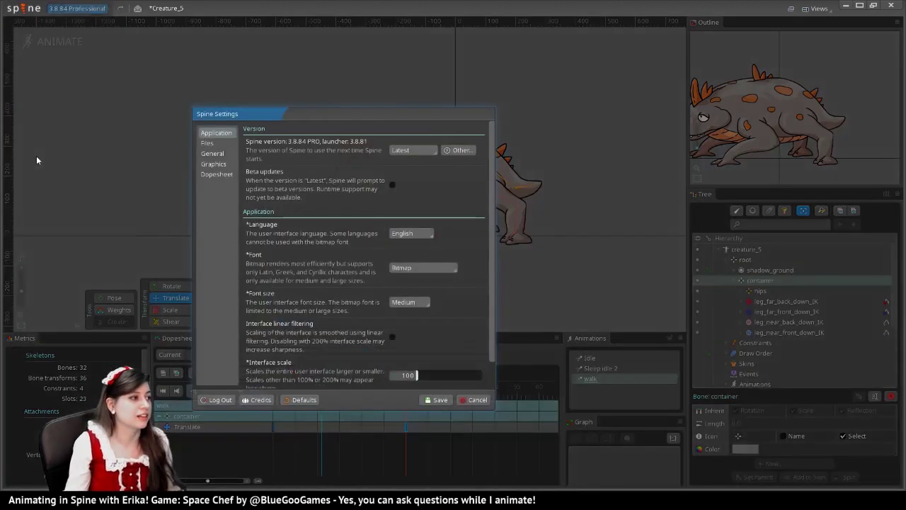
{"action": "left_click", "coordinate": [214, 154]}
{"action": "left_click", "coordinate": [213, 164]}
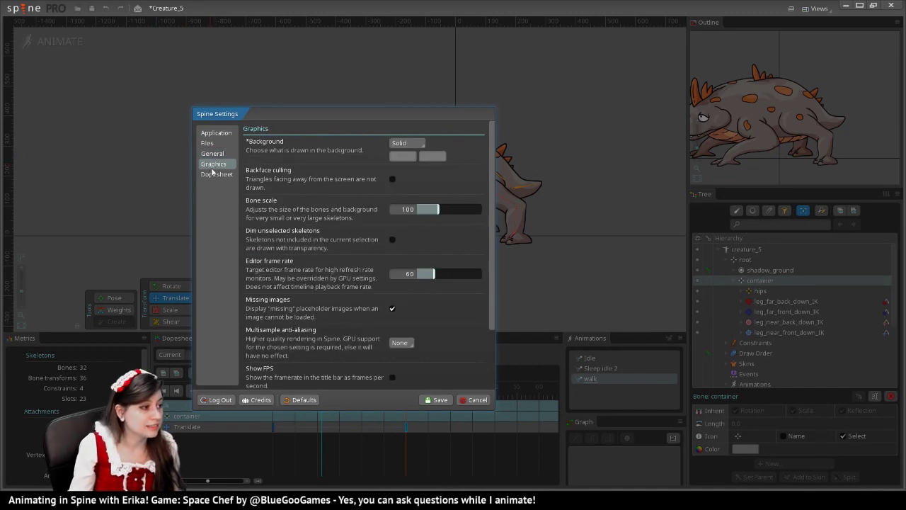
{"action": "scroll", "coordinate": [324, 200], "scroll_direction": "down", "scroll_amount": 3}
{"action": "scroll", "coordinate": [331, 279], "scroll_direction": "up", "scroll_amount": 2}
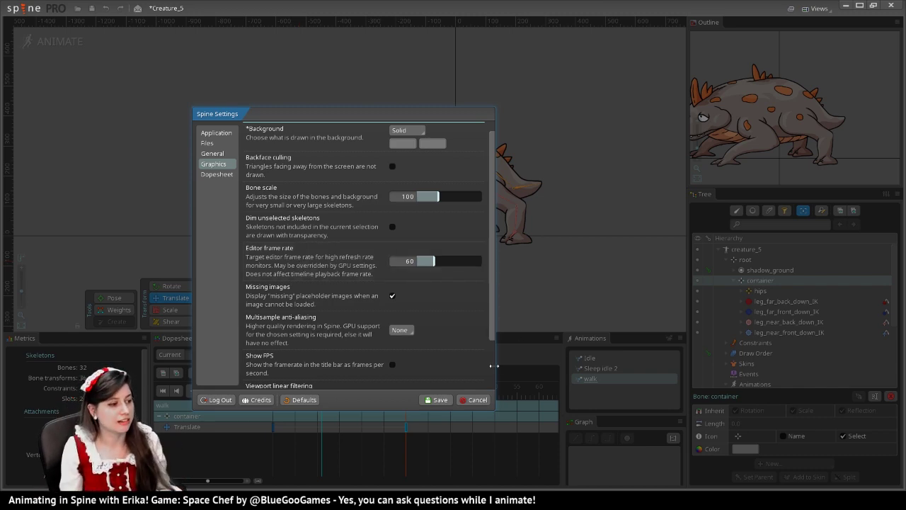
{"action": "left_click", "coordinate": [474, 400]}
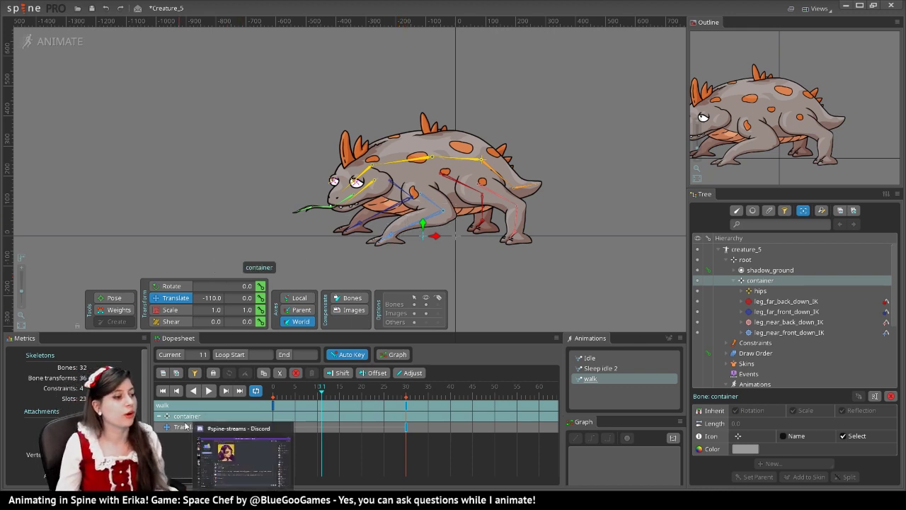
Step: Scrub the timeline back and forth to examine the creature's slide, ending with the playhead on frame 0
{"action": "left_click_drag", "start_coordinate": [307, 399], "coordinate": [282, 413]}
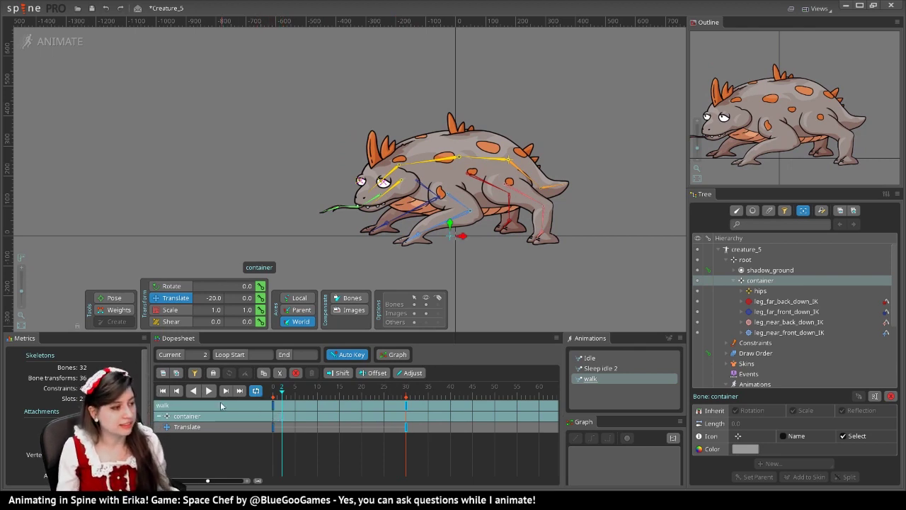
{"action": "left_click_drag", "start_coordinate": [279, 394], "coordinate": [374, 404]}
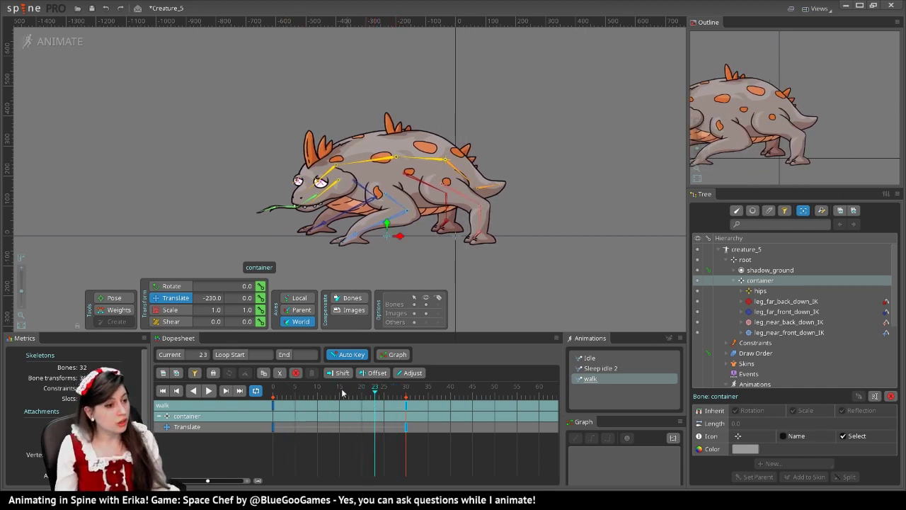
{"action": "left_click_drag", "start_coordinate": [338, 394], "coordinate": [274, 386]}
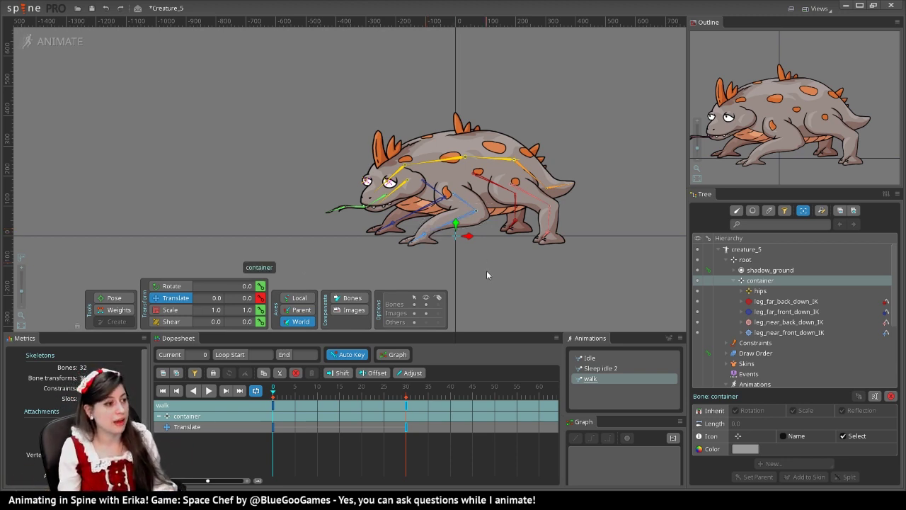
Step: Select the hips bone and key its current translation at frames 0, 30 and 15
{"action": "key", "text": "Down"}
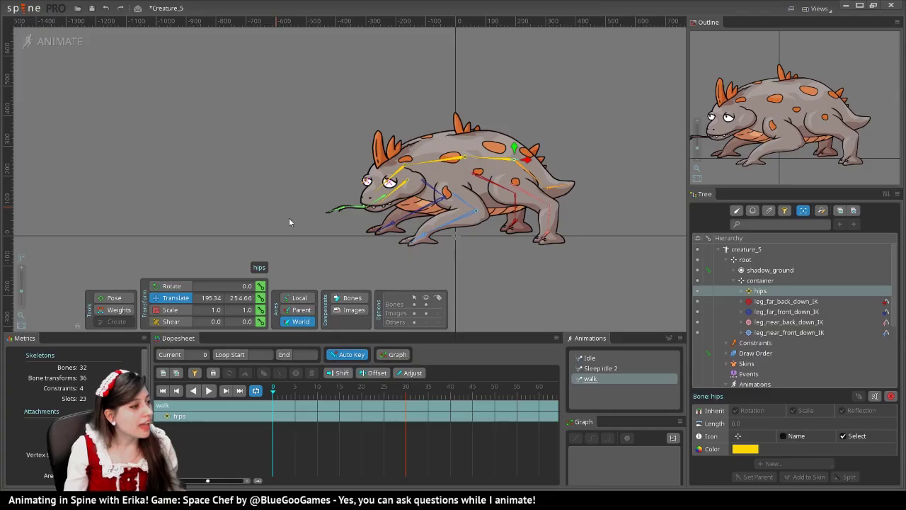
{"action": "left_click", "coordinate": [260, 300]}
{"action": "left_click", "coordinate": [406, 390]}
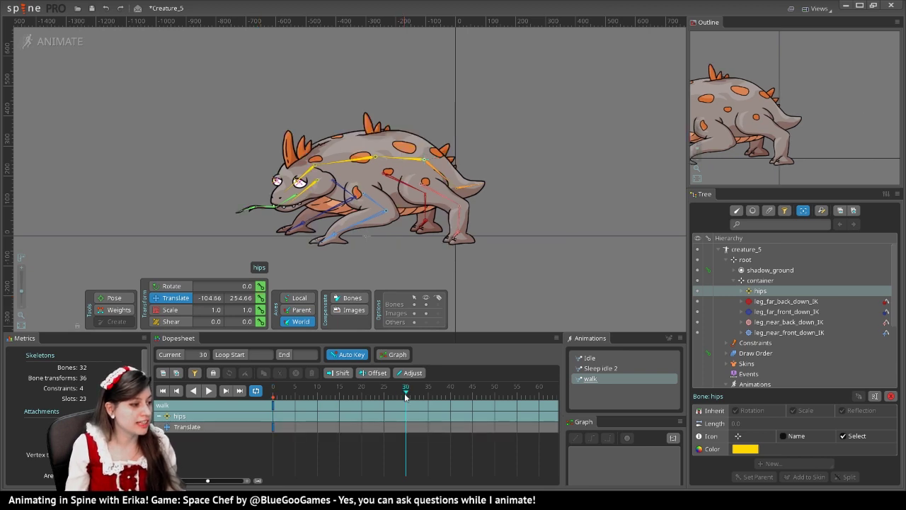
{"action": "left_click", "coordinate": [260, 297]}
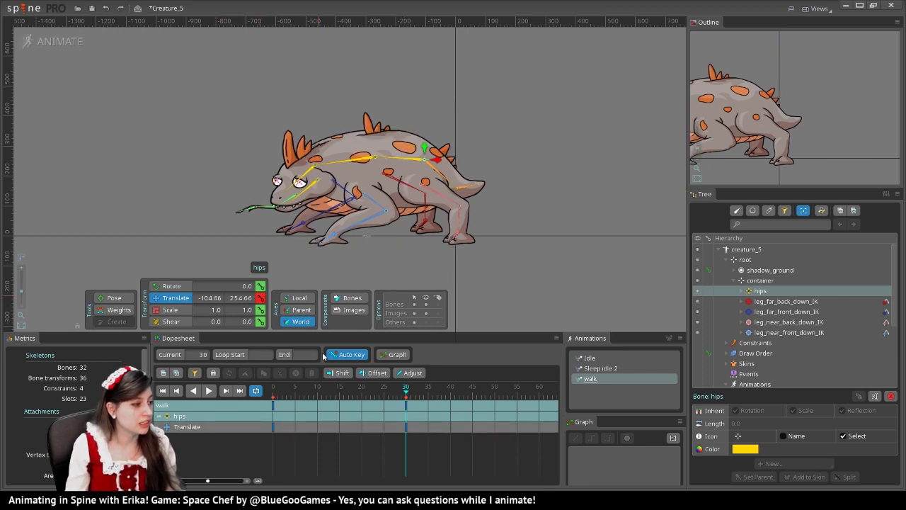
{"action": "left_click", "coordinate": [339, 391]}
{"action": "left_click", "coordinate": [261, 297]}
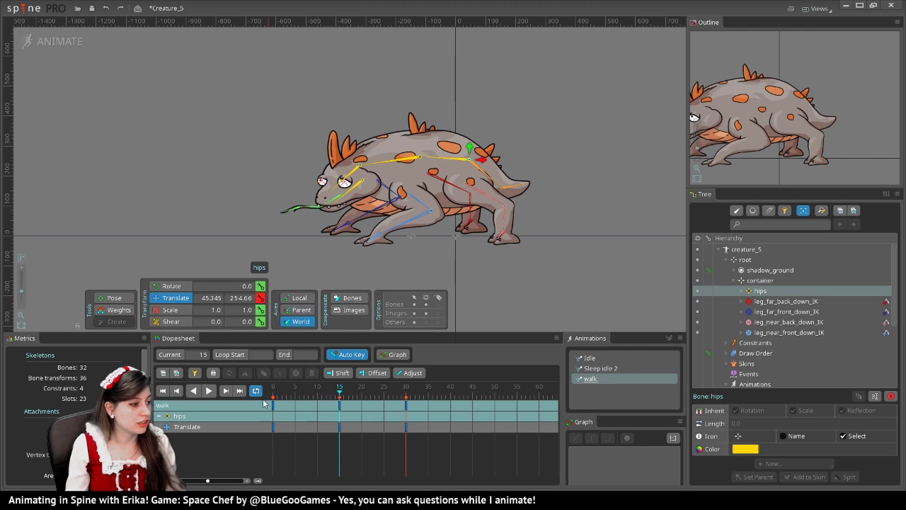
Step: At frame 5, lower the hips bone to about 215 in Y, keying its translation
{"action": "left_click_drag", "start_coordinate": [337, 392], "coordinate": [269, 389]}
{"action": "left_click_drag", "start_coordinate": [264, 425], "coordinate": [294, 414]}
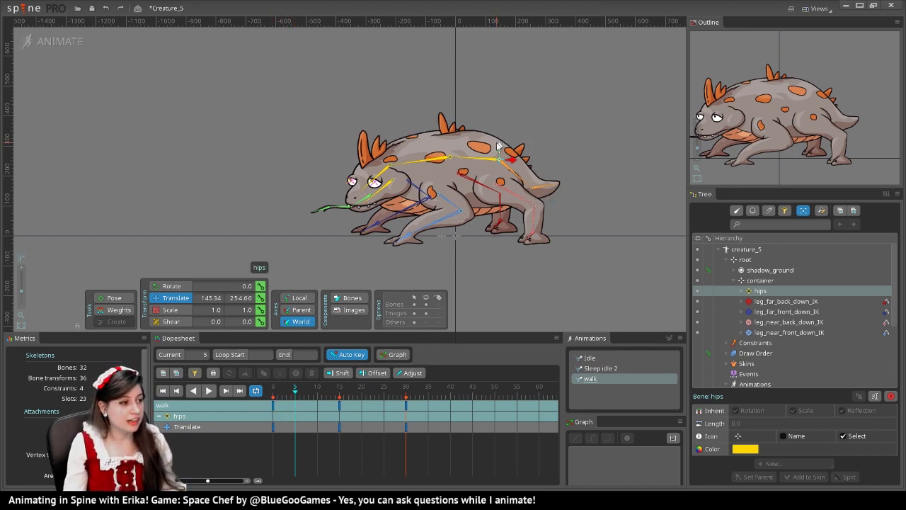
{"action": "left_click_drag", "start_coordinate": [497, 141], "coordinate": [496, 153]}
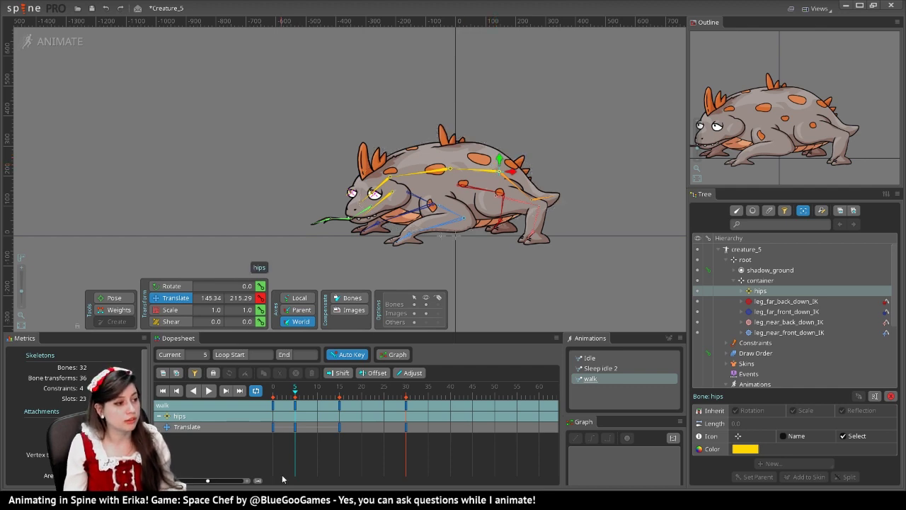
Step: Copy the hips' lowered translation key from frame 5 to frame 20 and play the walk to check the bounce
{"action": "left_click", "coordinate": [296, 405]}
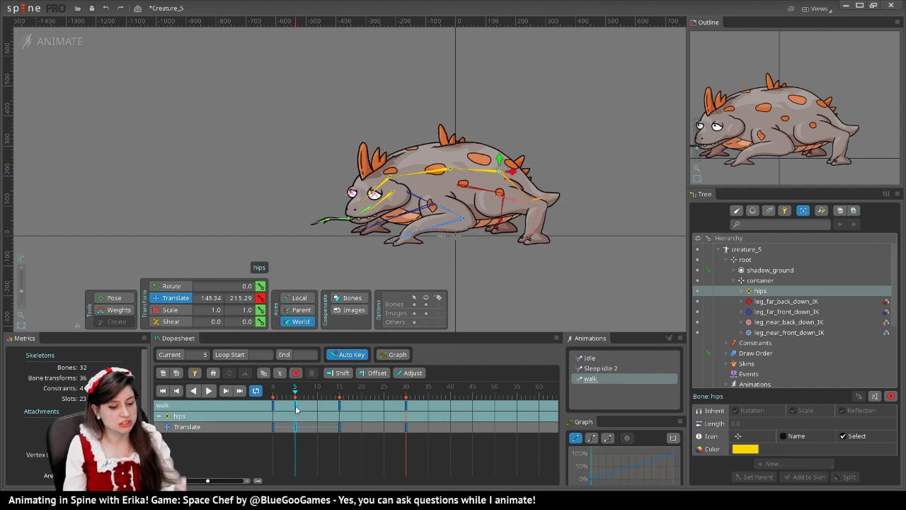
{"action": "key", "text": "ctrl+c"}
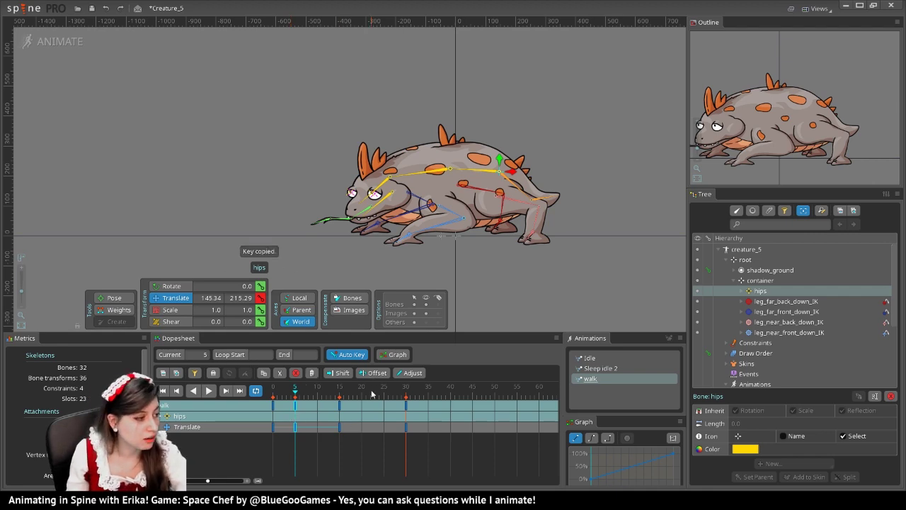
{"action": "left_click", "coordinate": [361, 395]}
{"action": "key", "text": "ctrl+v"}
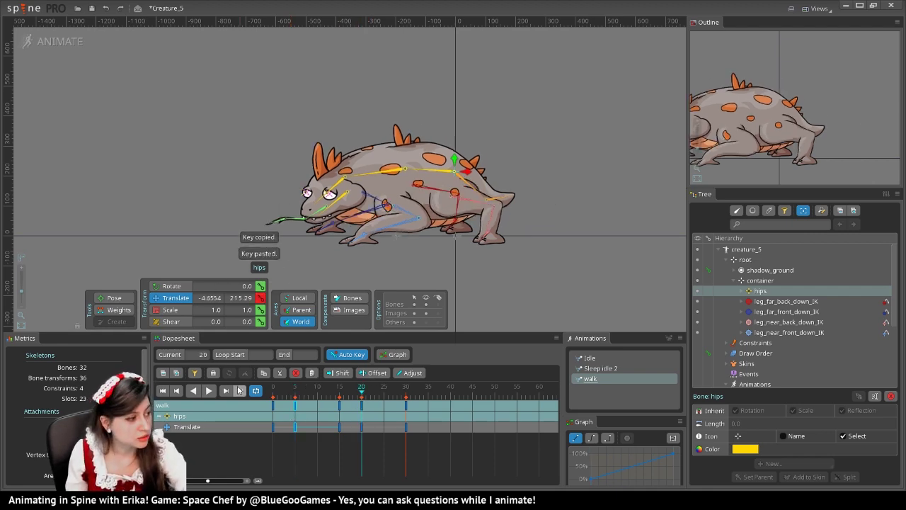
{"action": "left_click", "coordinate": [208, 391]}
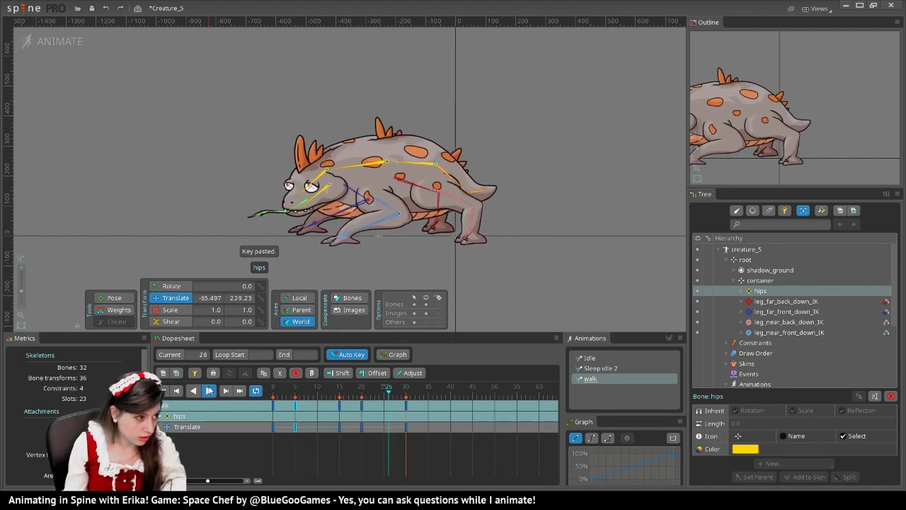
{"action": "left_click", "coordinate": [208, 391]}
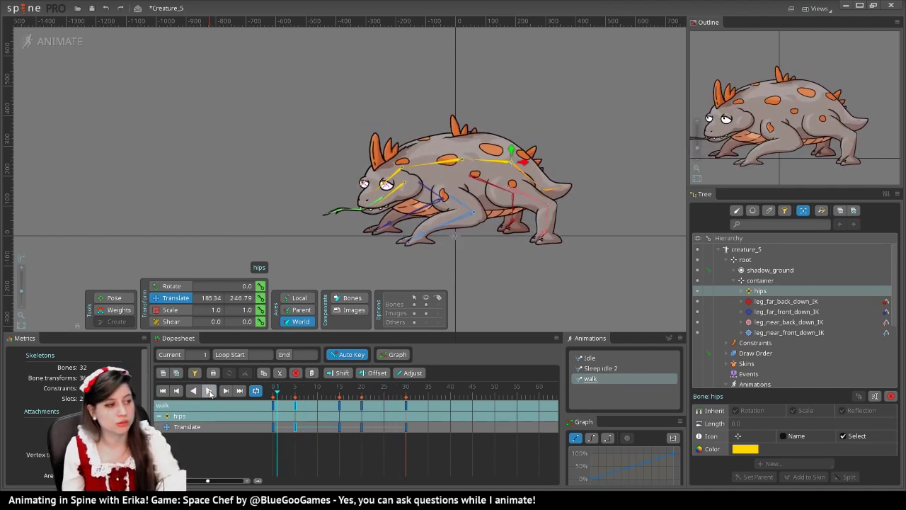
Step: Select the four leg IK bones and key their current translation at frames 0, 30 and 15
{"action": "key", "text": "Left"}
{"action": "left_click", "coordinate": [516, 220]}
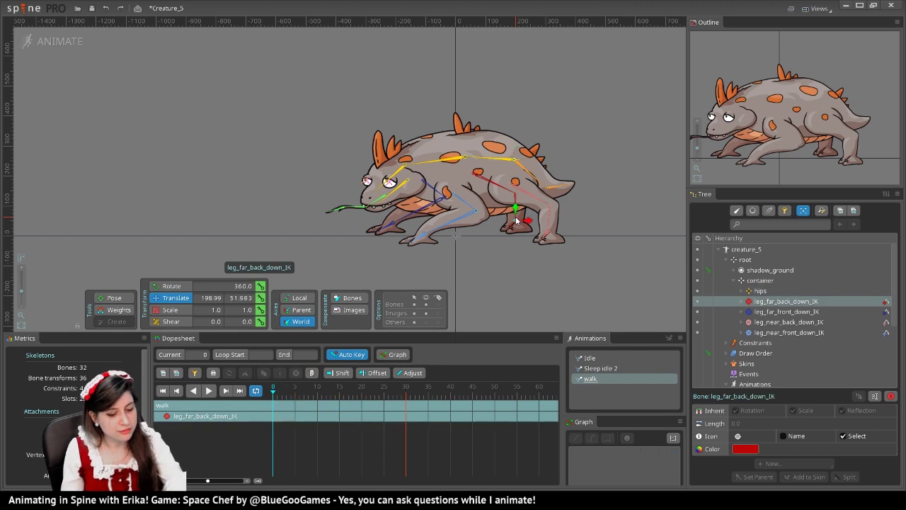
{"action": "left_click", "coordinate": [549, 235], "text": "ctrl"}
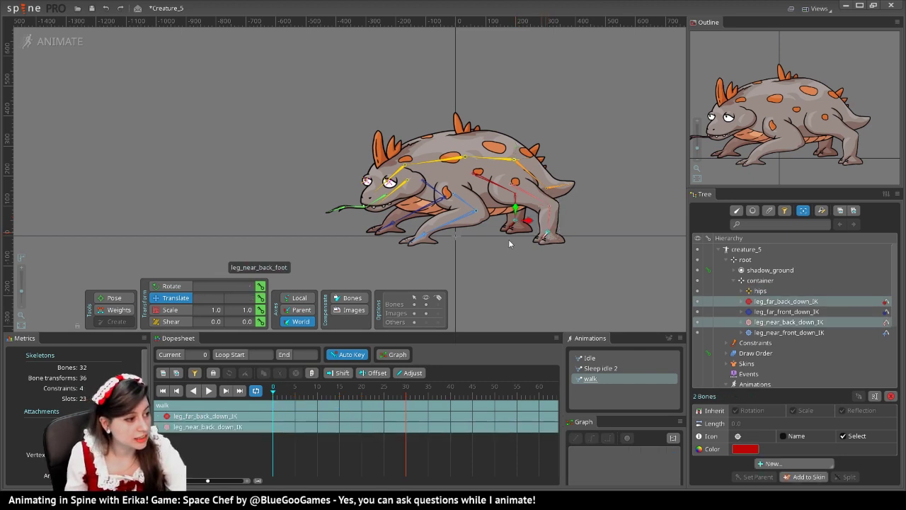
{"action": "left_click", "coordinate": [424, 235], "text": "ctrl"}
{"action": "left_click", "coordinate": [394, 225], "text": "ctrl"}
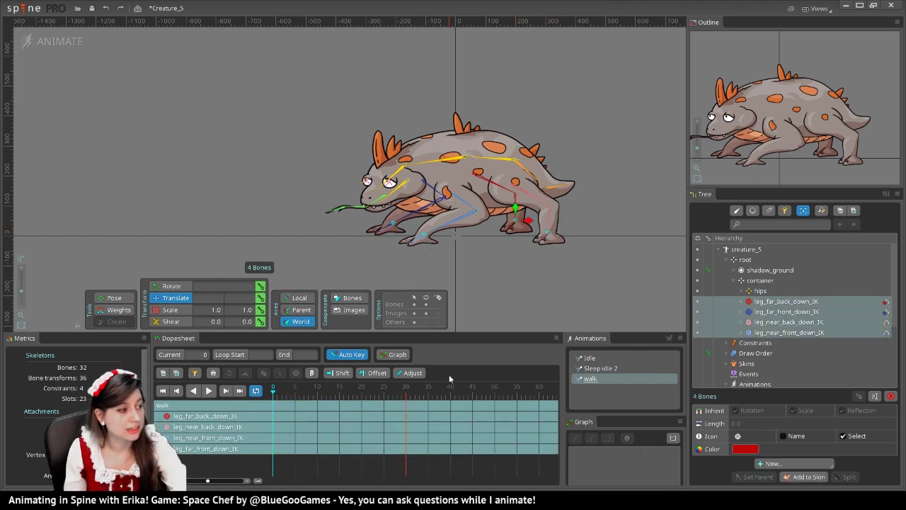
{"action": "left_click", "coordinate": [261, 298]}
{"action": "left_click", "coordinate": [406, 391]}
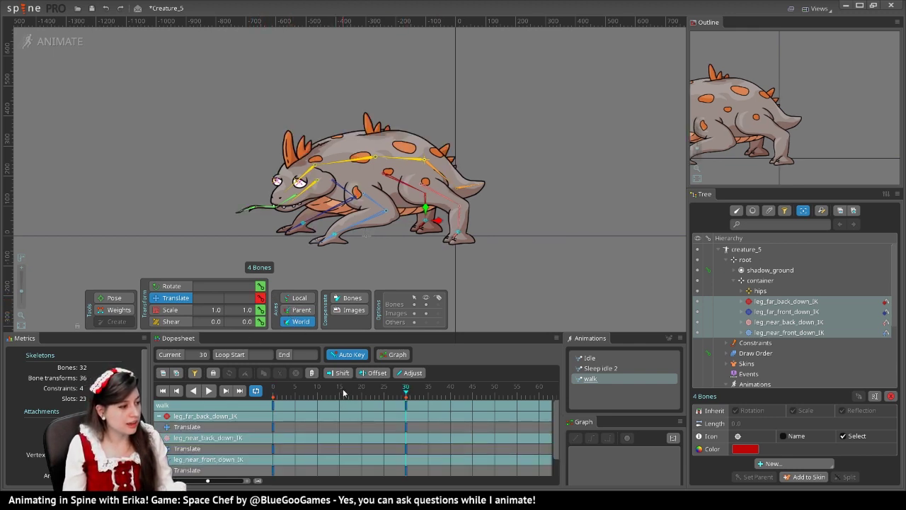
{"action": "left_click", "coordinate": [340, 391]}
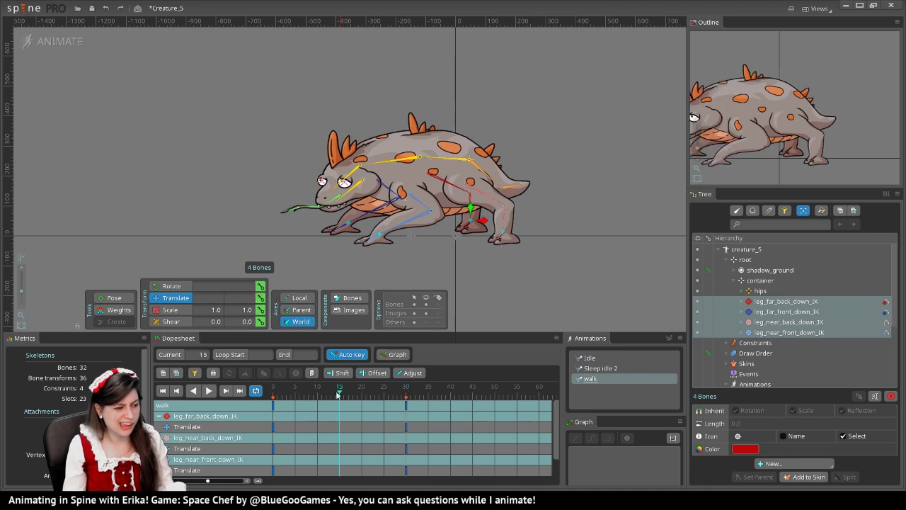
{"action": "left_click", "coordinate": [261, 299]}
Step: At frame 0, move leg_near_back_down_IK forward and up to about 268, 49, keying its translation
{"action": "left_click_drag", "start_coordinate": [312, 391], "coordinate": [246, 390]}
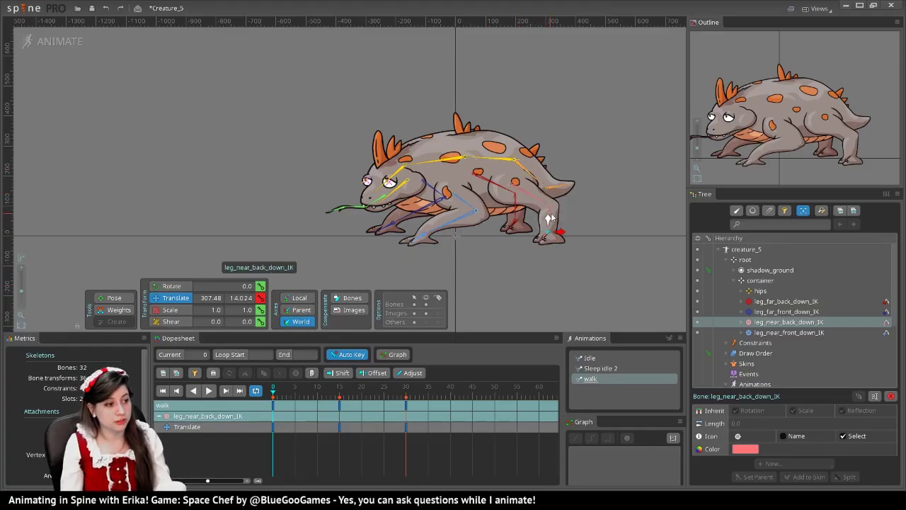
{"action": "left_click_drag", "start_coordinate": [550, 218], "coordinate": [536, 211]}
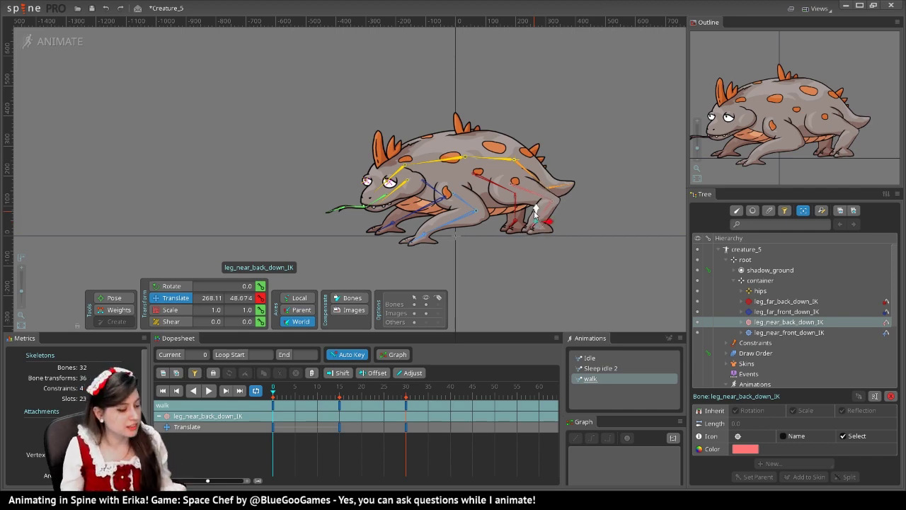
{"action": "left_click_drag", "start_coordinate": [277, 397], "coordinate": [255, 394]}
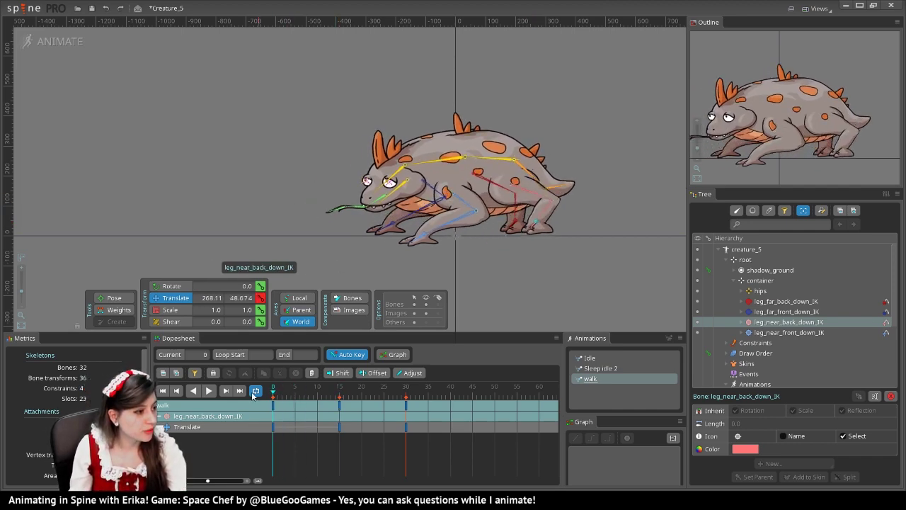
Step: Copy the near back leg's frame 0 translation key to frame 30, then review the motion
{"action": "left_click", "coordinate": [273, 409]}
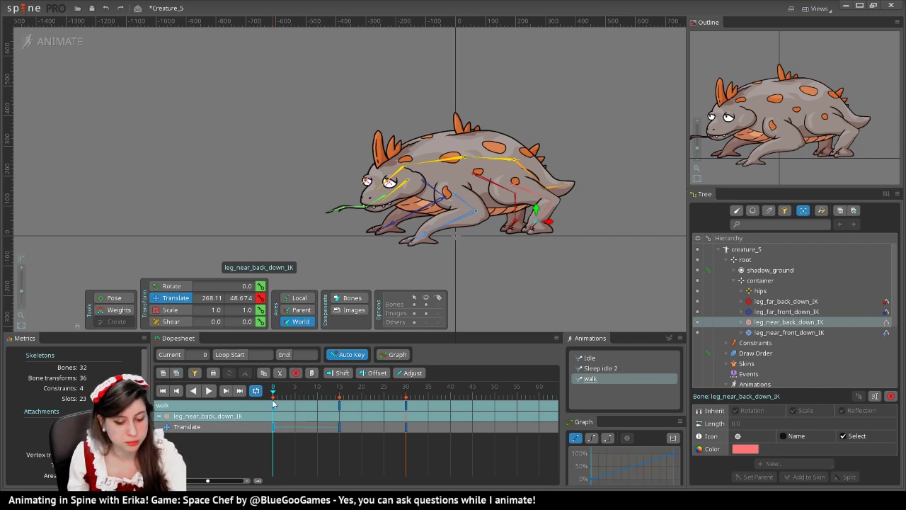
{"action": "key", "text": "ctrl+c"}
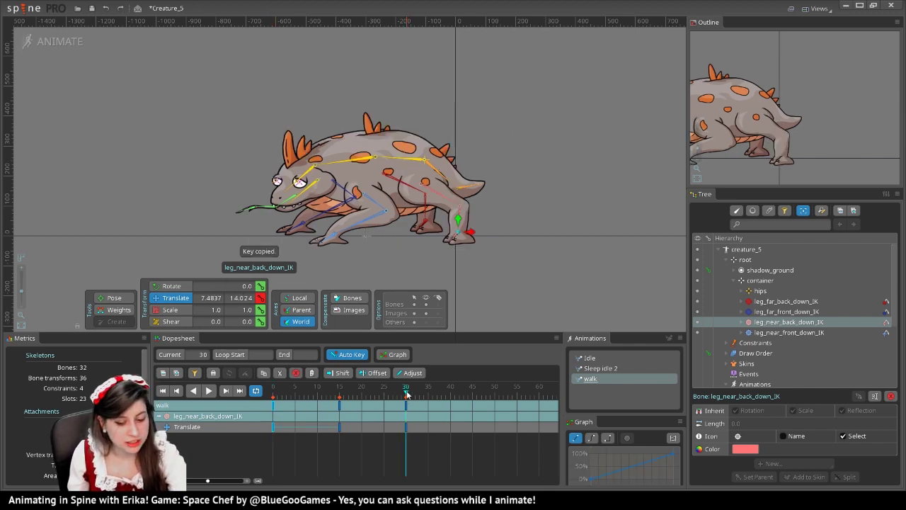
{"action": "key", "text": "ctrl+v"}
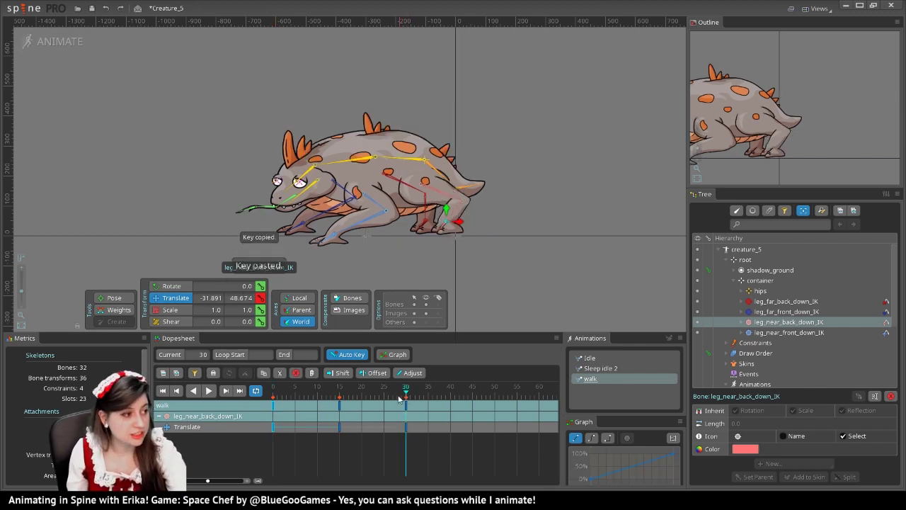
{"action": "left_click", "coordinate": [193, 390]}
Step: Try to paste the near back leg's copied key onto leg_far_back_down_IK at frame 0
{"action": "left_click", "coordinate": [516, 222]}
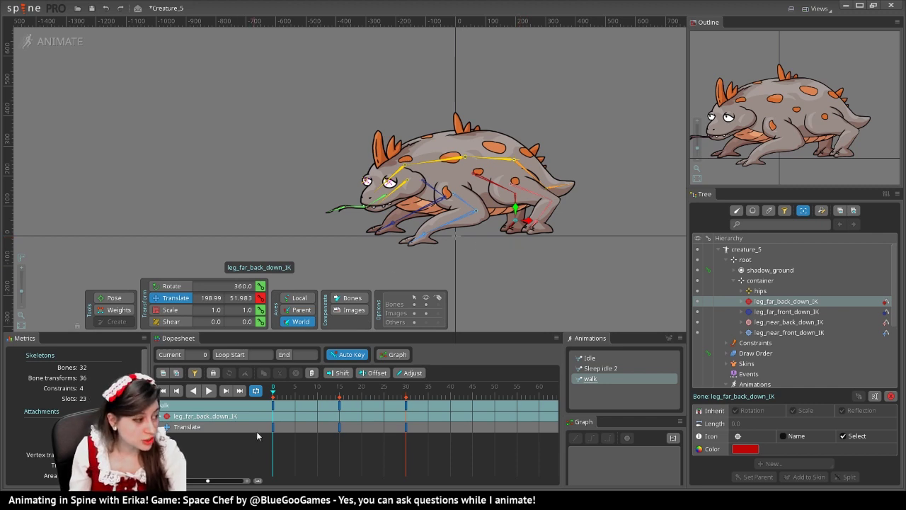
{"action": "left_click", "coordinate": [274, 405]}
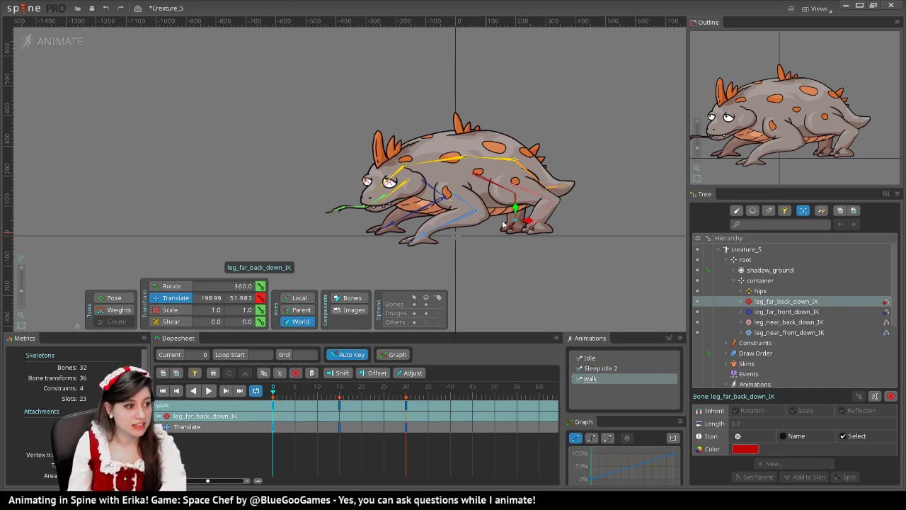
{"action": "left_click", "coordinate": [526, 261]}
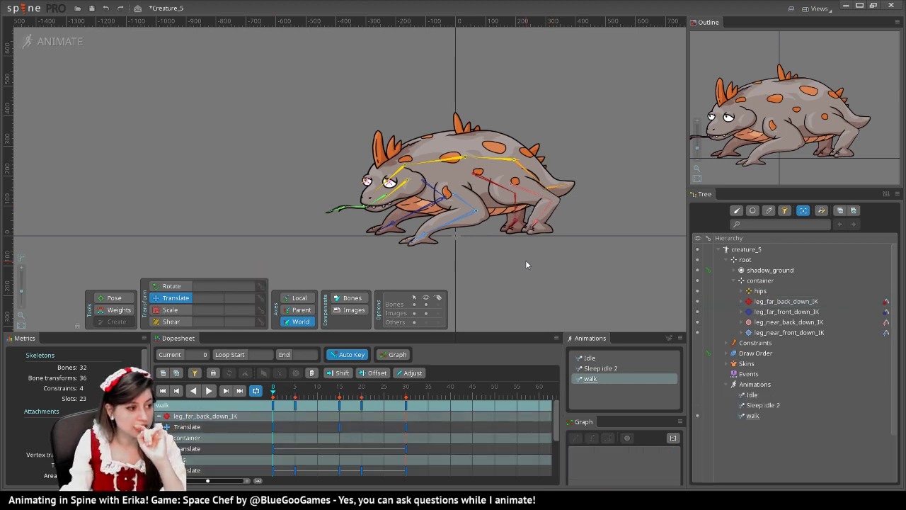
{"action": "left_click", "coordinate": [519, 223]}
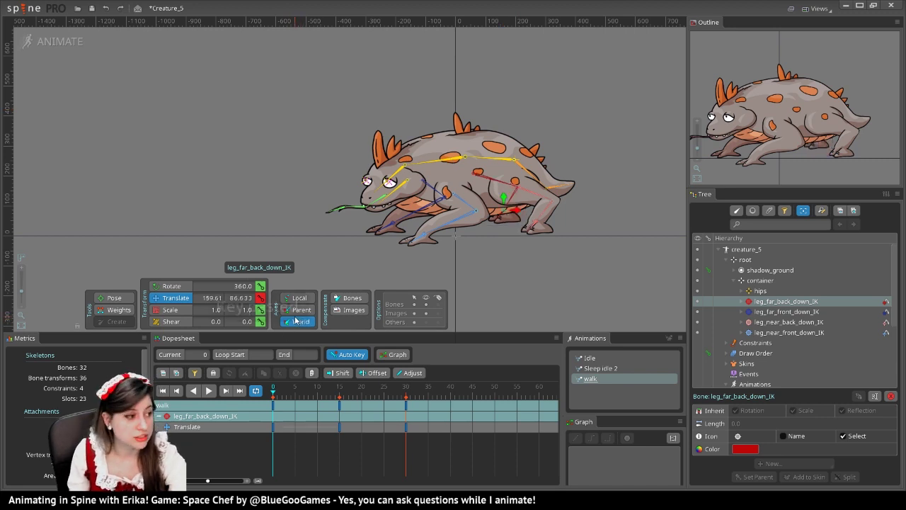
Step: Copy leg_far_back_down_IK's world transform at frame 0, paste it at frame 5, and scrub to check the planted foot
{"action": "left_click", "coordinate": [516, 225]}
{"action": "left_click", "coordinate": [515, 225]}
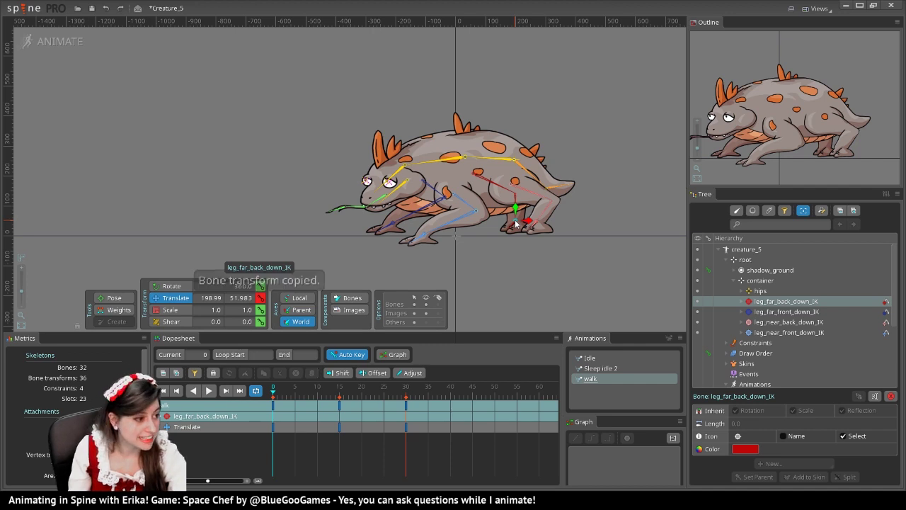
{"action": "key", "text": "ctrl+c"}
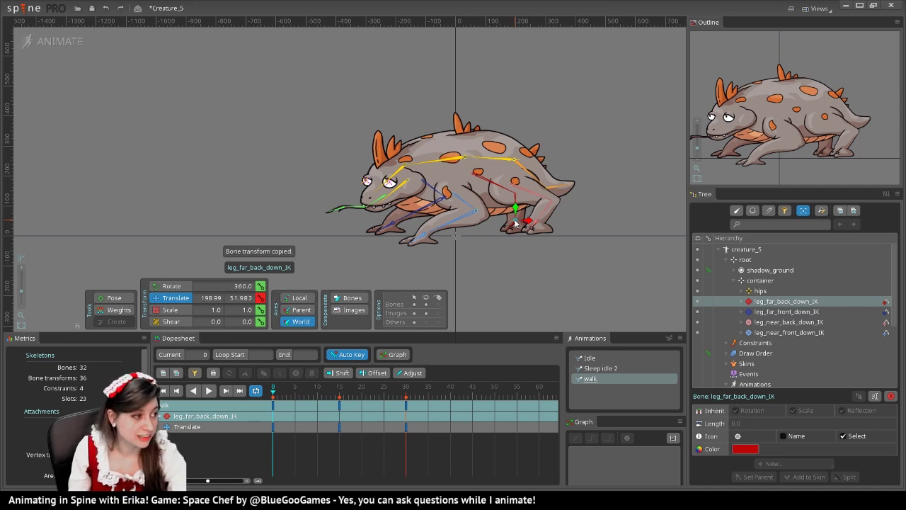
{"action": "left_click", "coordinate": [295, 390]}
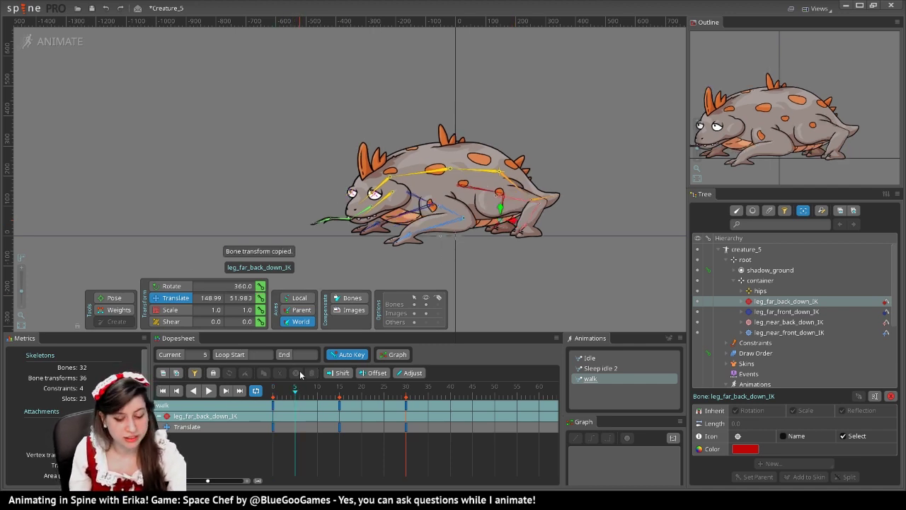
{"action": "key", "text": "ctrl+v"}
{"action": "left_click", "coordinate": [271, 391]}
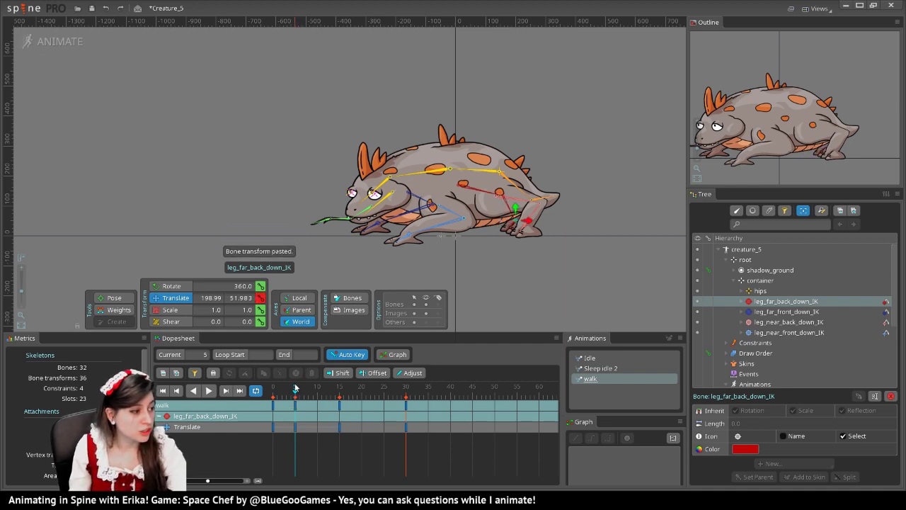
{"action": "left_click_drag", "start_coordinate": [267, 403], "coordinate": [317, 394]}
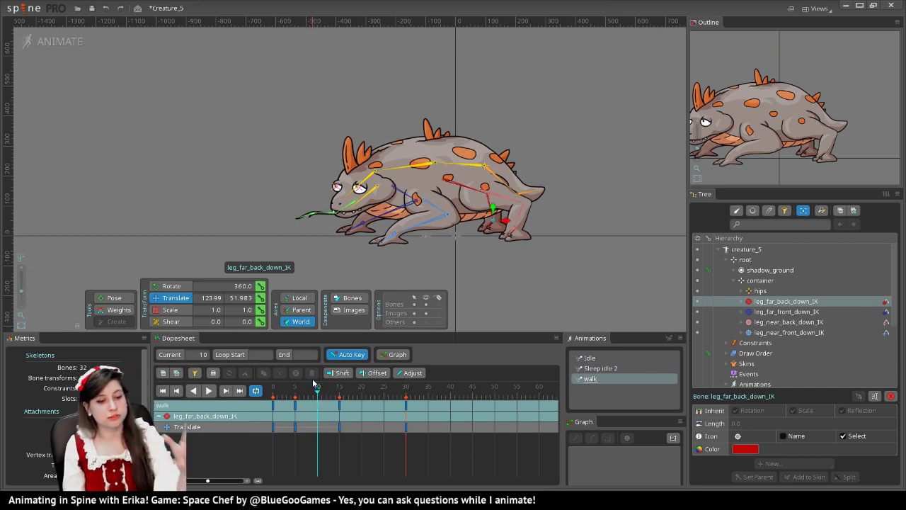
{"action": "left_click_drag", "start_coordinate": [318, 397], "coordinate": [336, 398]}
Step: Copy leg_near_back_down_IK's world transform at frame 15 and paste it at frames 10 and 5
{"action": "left_click", "coordinate": [509, 233]}
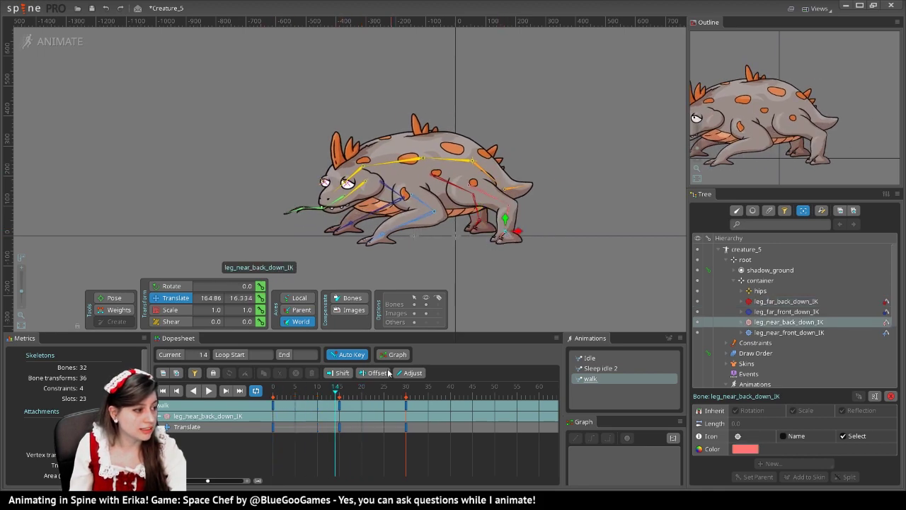
{"action": "left_click", "coordinate": [340, 396]}
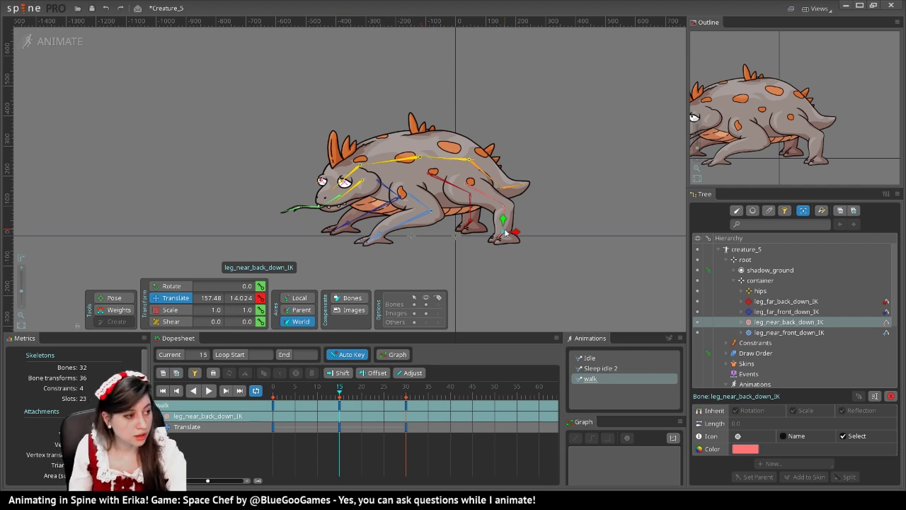
{"action": "key", "text": "ctrl+c"}
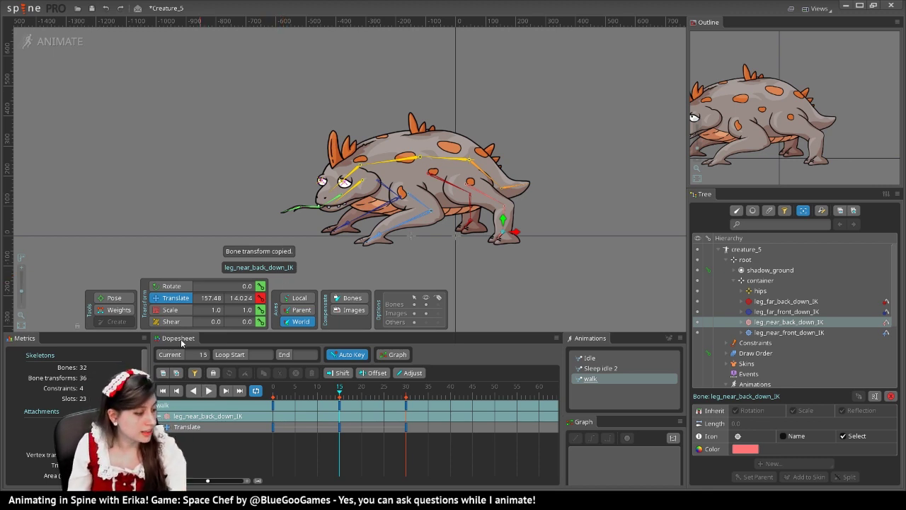
{"action": "left_click", "coordinate": [319, 398]}
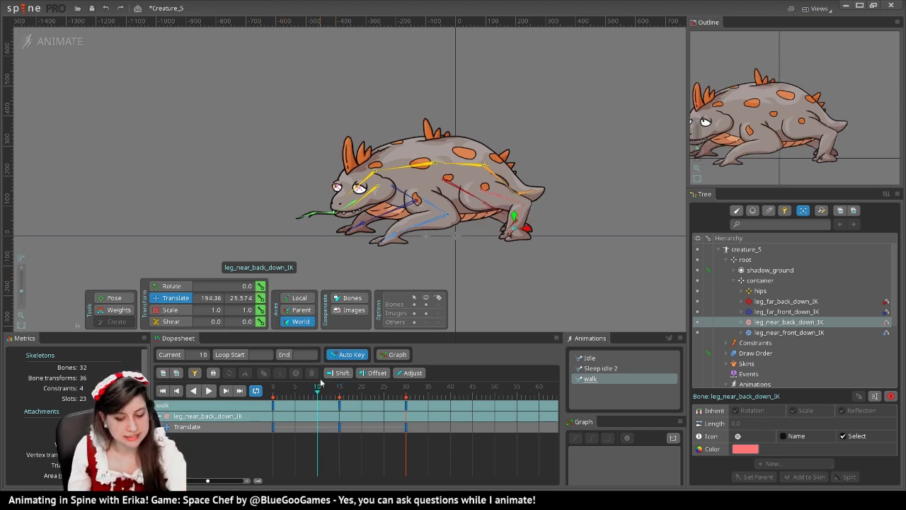
{"action": "key", "text": "ctrl+v"}
{"action": "left_click", "coordinate": [300, 387]}
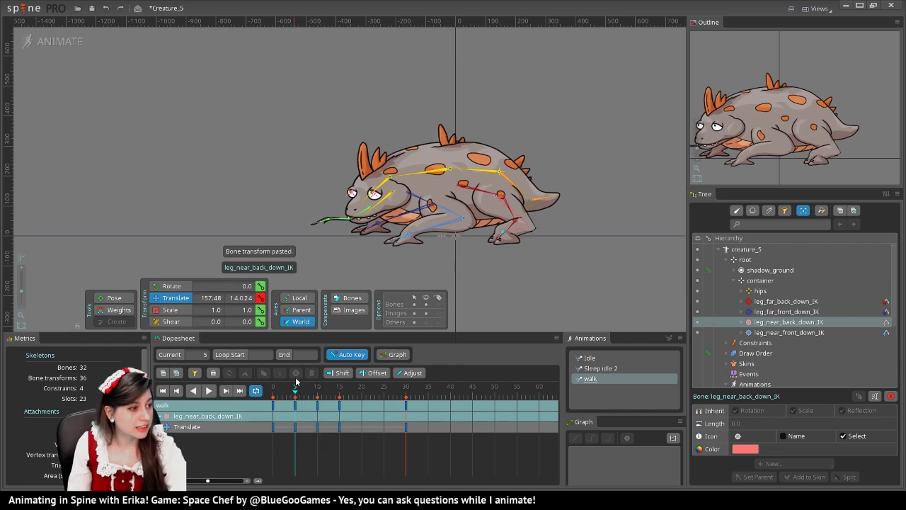
{"action": "left_click_drag", "start_coordinate": [301, 387], "coordinate": [295, 387]}
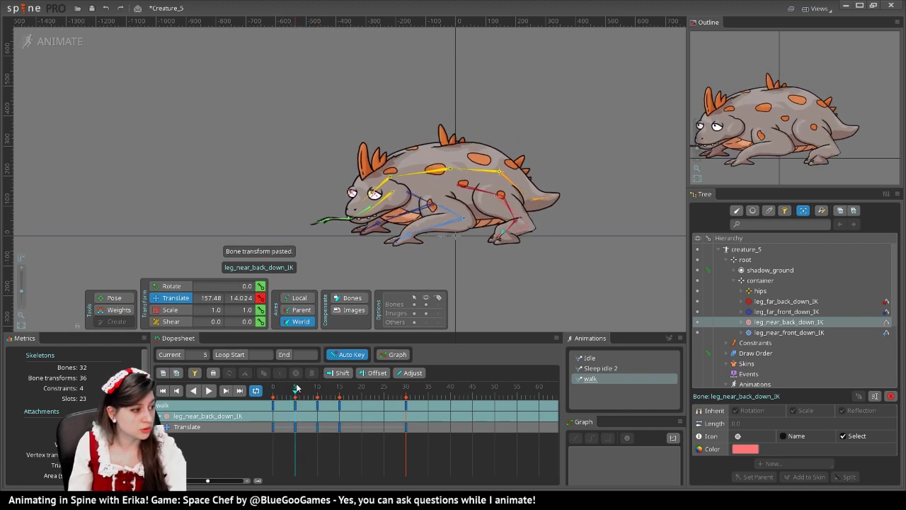
Step: At frame 5, raise leg_near_back_down_IK to about 44 in Y, then check the step through frame 16
{"action": "left_click_drag", "start_coordinate": [503, 221], "coordinate": [504, 213]}
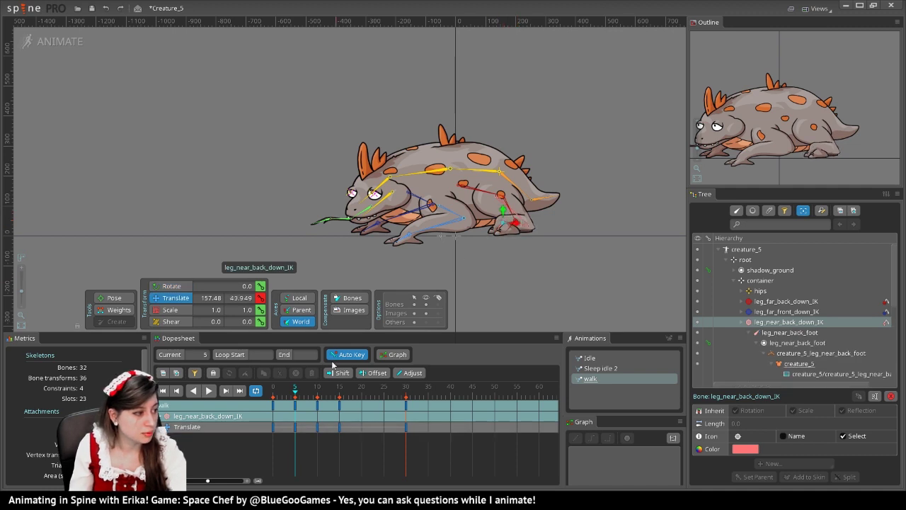
{"action": "left_click_drag", "start_coordinate": [296, 390], "coordinate": [326, 388]}
{"action": "key", "text": "Right"}
{"action": "key", "text": "Right"}
{"action": "key", "text": "Right"}
{"action": "key", "text": "Right"}
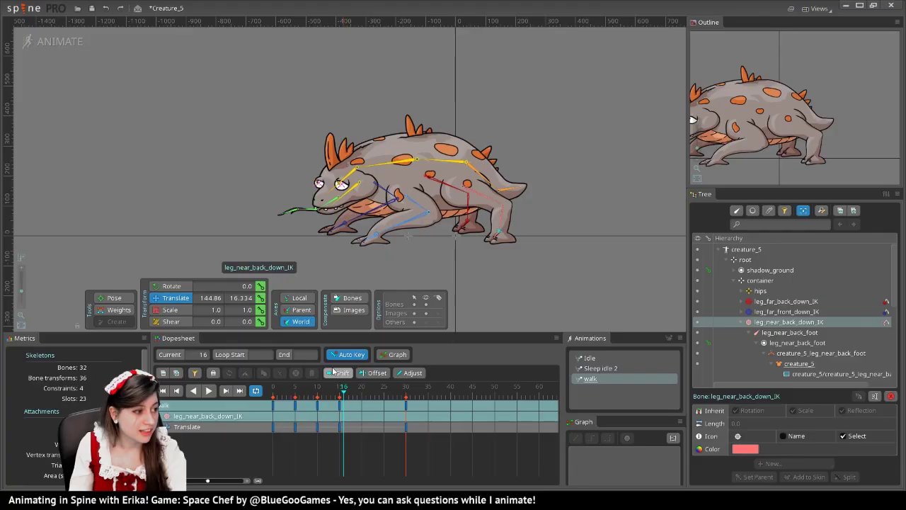
Step: Copy leg_near_back_down_IK's world transform at frame 15 and paste it at frames 20 and 25
{"action": "left_click", "coordinate": [299, 387]}
{"action": "left_click_drag", "start_coordinate": [302, 387], "coordinate": [339, 388]}
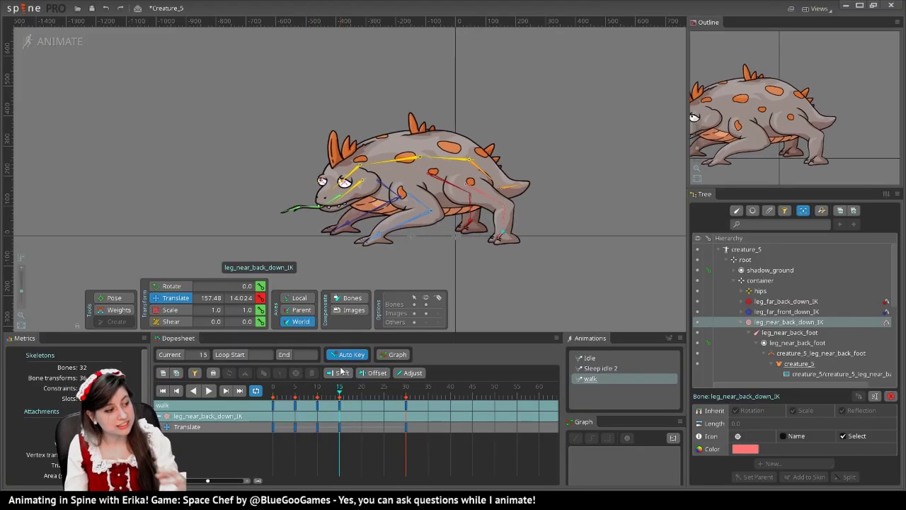
{"action": "key", "text": "ctrl+c"}
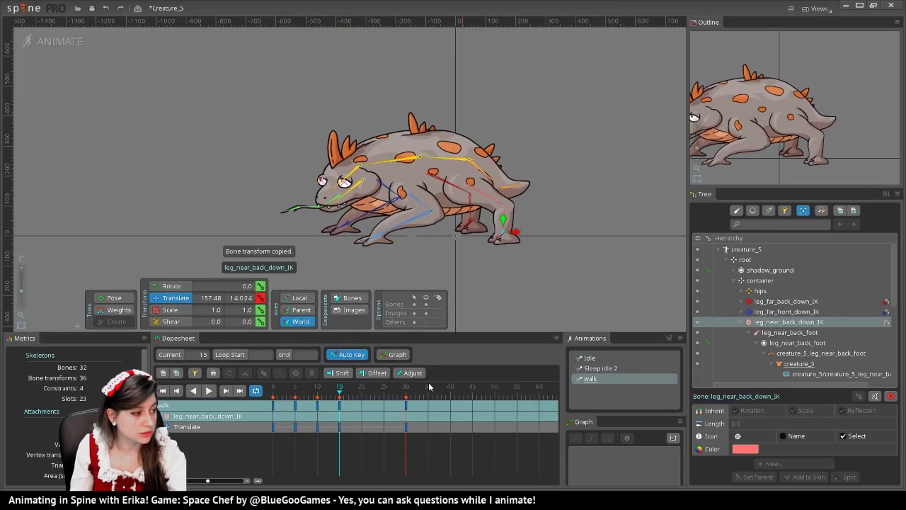
{"action": "left_click", "coordinate": [362, 399]}
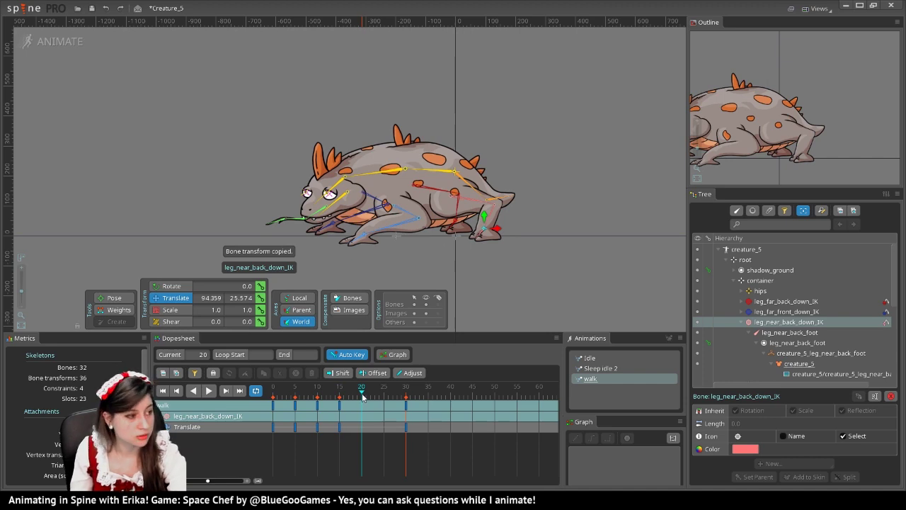
{"action": "key", "text": "ctrl+v"}
{"action": "left_click_drag", "start_coordinate": [359, 398], "coordinate": [383, 394]}
{"action": "key", "text": "ctrl+v"}
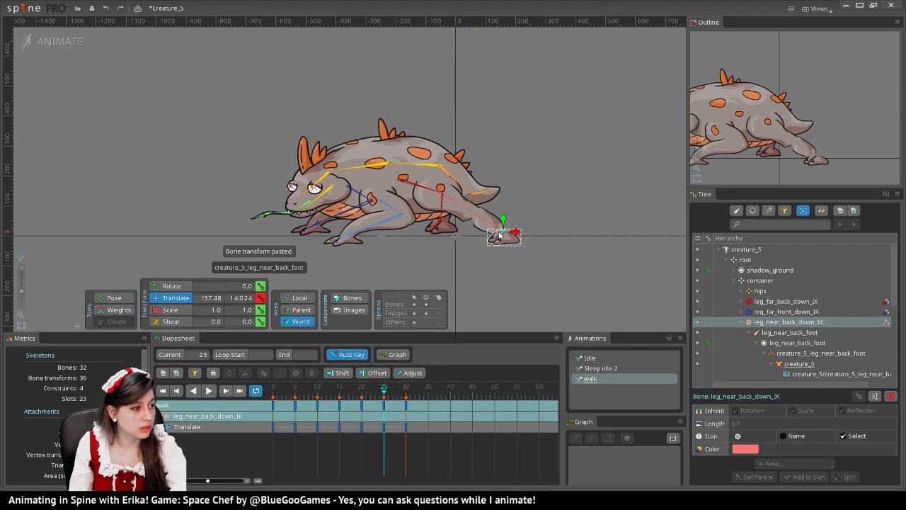
Step: At frame 25, lift leg_near_back_down_IK forward to about 77, 42 and rotate leg_near_back_foot to about 235 degrees
{"action": "left_click_drag", "start_coordinate": [505, 235], "coordinate": [478, 228]}
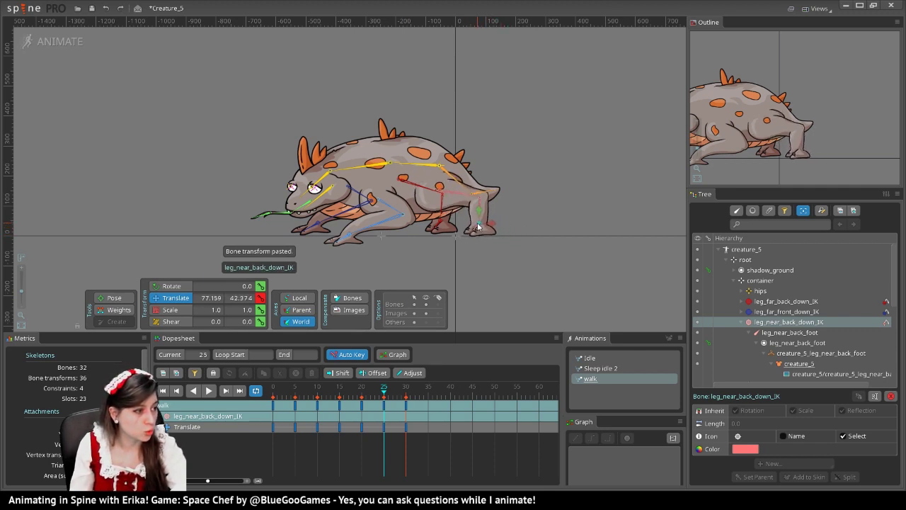
{"action": "left_click", "coordinate": [183, 286]}
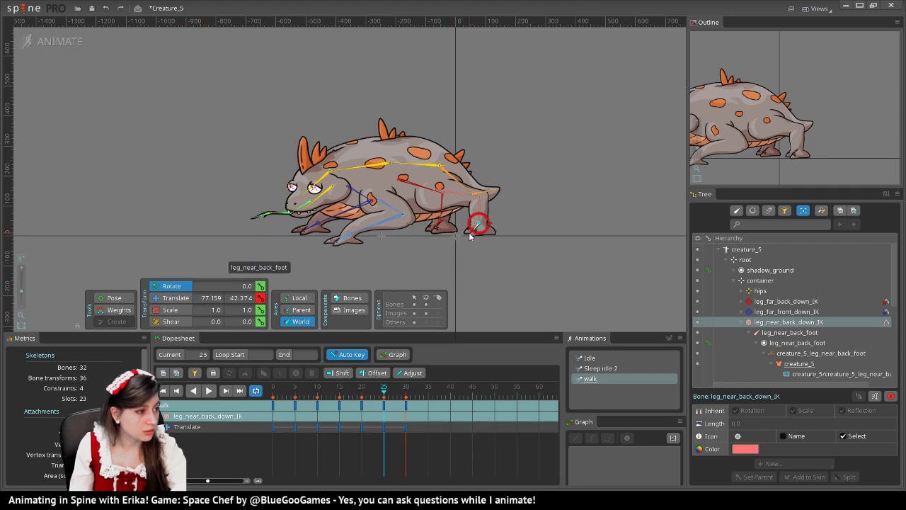
{"action": "left_click", "coordinate": [475, 232]}
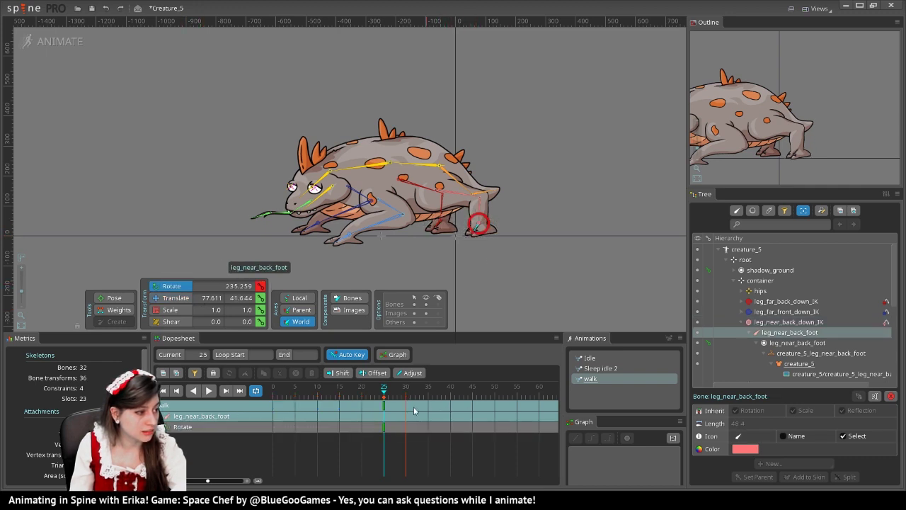
Step: Key leg_near_back_foot's rotation at frames 10 and 15
{"action": "mouse_move", "coordinate": [351, 389]}
{"action": "left_mouse_down"}
{"action": "mouse_move", "coordinate": [259, 401]}
{"action": "mouse_move", "coordinate": [317, 409]}
{"action": "mouse_move", "coordinate": [312, 393]}
{"action": "mouse_move", "coordinate": [333, 394]}
{"action": "mouse_move", "coordinate": [310, 403]}
{"action": "mouse_move", "coordinate": [340, 400]}
{"action": "left_mouse_up"}
{"action": "left_click", "coordinate": [260, 285]}
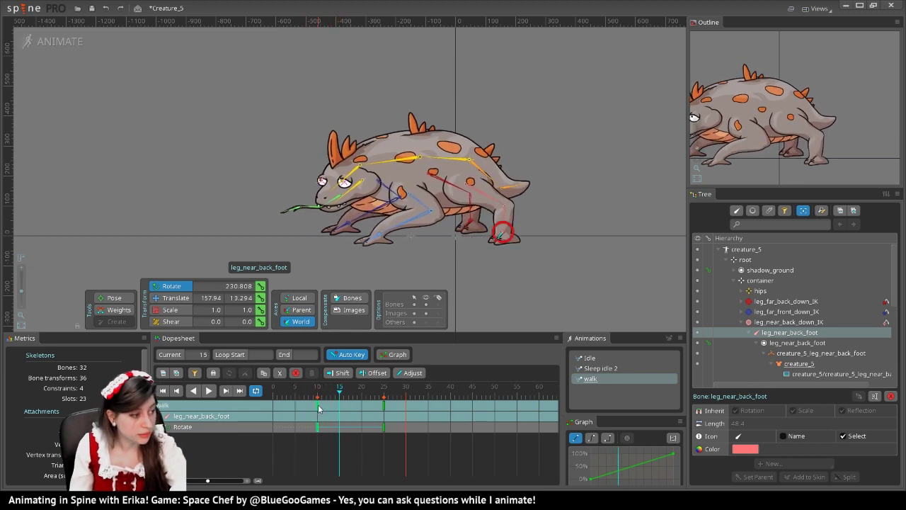
{"action": "left_click", "coordinate": [260, 285]}
Step: Rotate leg_near_back_foot to about 243 degrees at frame 0 and to about 171 degrees at frame 5
{"action": "left_click", "coordinate": [299, 396]}
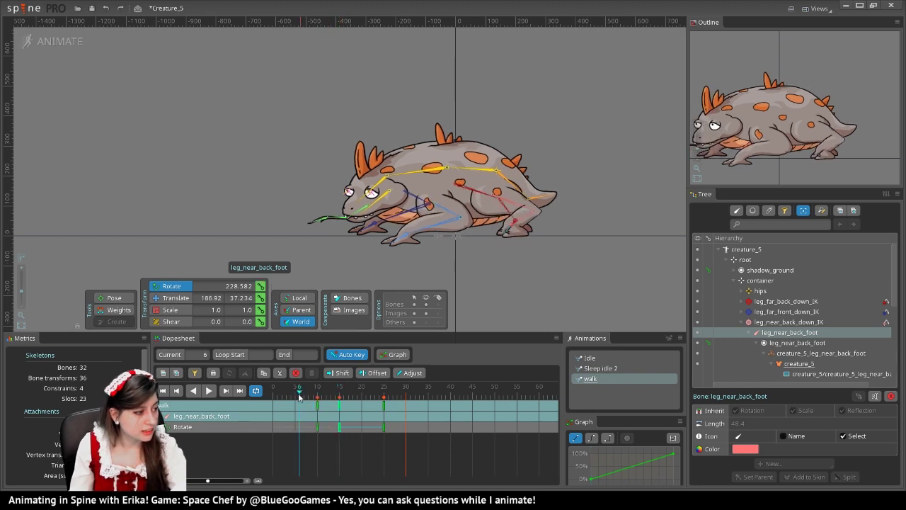
{"action": "left_click_drag", "start_coordinate": [299, 396], "coordinate": [273, 396]}
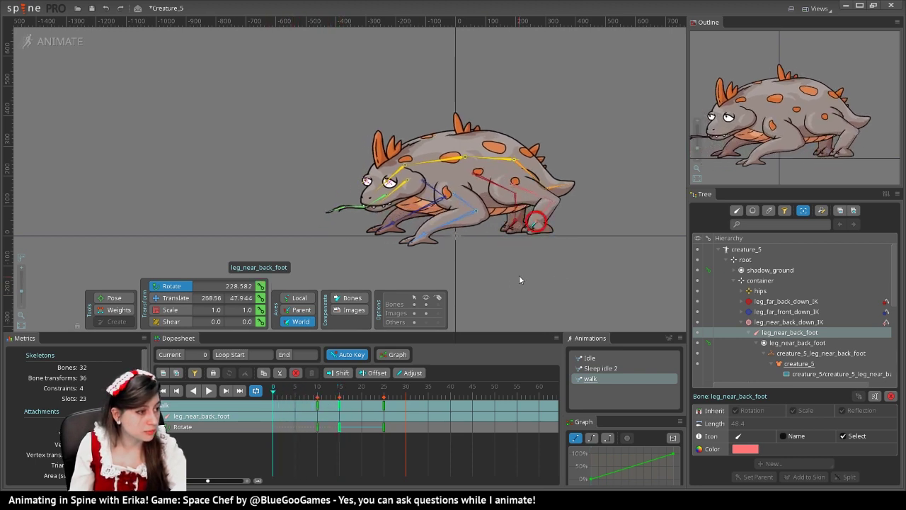
{"action": "left_click_drag", "start_coordinate": [519, 276], "coordinate": [531, 291]}
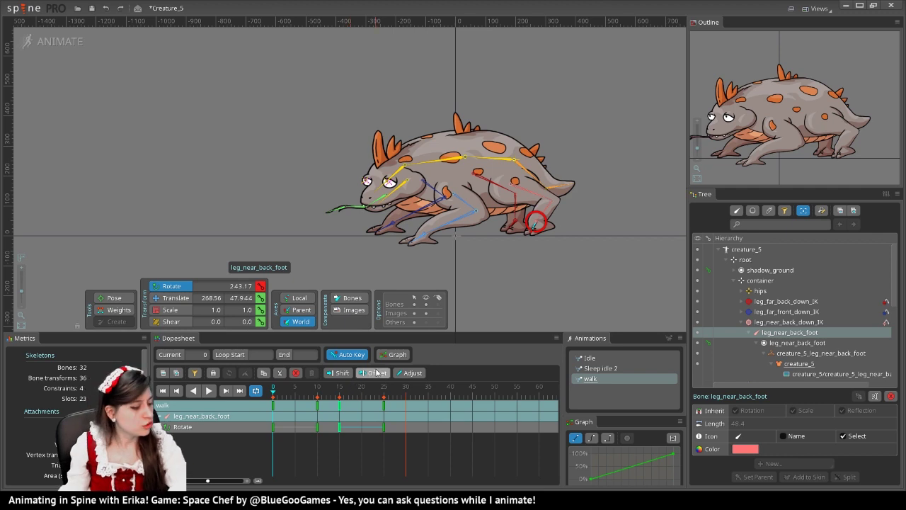
{"action": "left_click", "coordinate": [293, 394]}
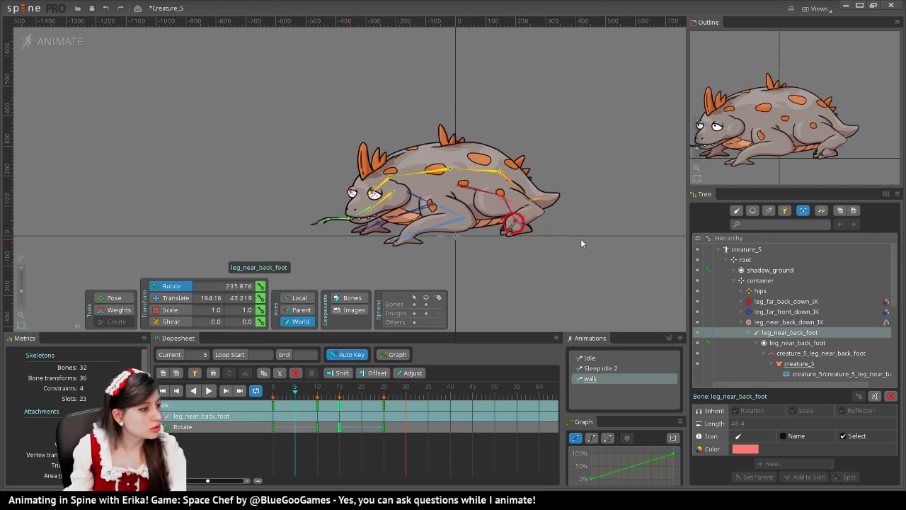
{"action": "left_click_drag", "start_coordinate": [581, 238], "coordinate": [538, 259]}
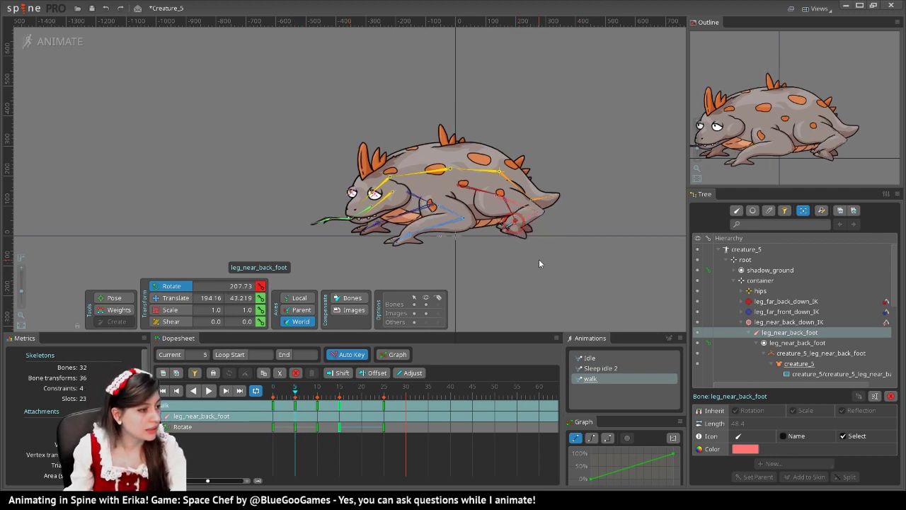
Step: Rotate leg_near_back_foot to about 263 degrees at frame 25 and scrub through the foot motion
{"action": "left_click_drag", "start_coordinate": [289, 399], "coordinate": [387, 333]}
{"action": "left_click_drag", "start_coordinate": [496, 245], "coordinate": [552, 252]}
{"action": "mouse_move", "coordinate": [388, 390]}
{"action": "left_mouse_down"}
{"action": "mouse_move", "coordinate": [372, 391]}
{"action": "mouse_move", "coordinate": [390, 393]}
{"action": "left_mouse_up"}
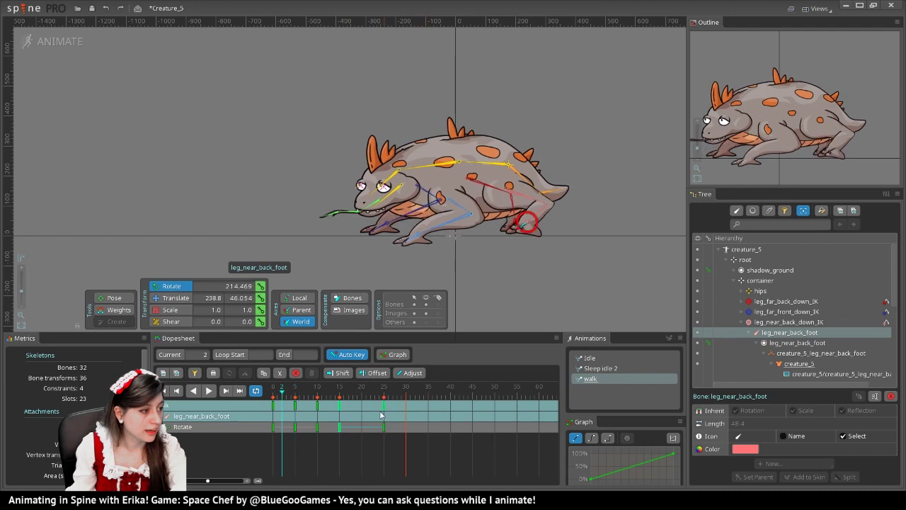
Step: Copy leg_near_back_foot's rotation key from frame 0 to frame 30, then play the walk and return to frame 0
{"action": "left_click", "coordinate": [274, 406]}
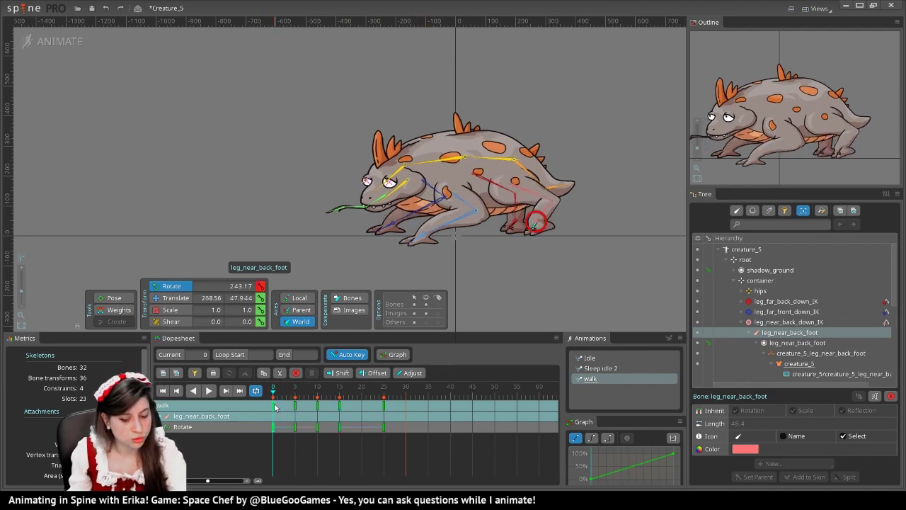
{"action": "left_click", "coordinate": [274, 403]}
{"action": "key", "text": "ctrl+c"}
{"action": "left_click", "coordinate": [406, 391]}
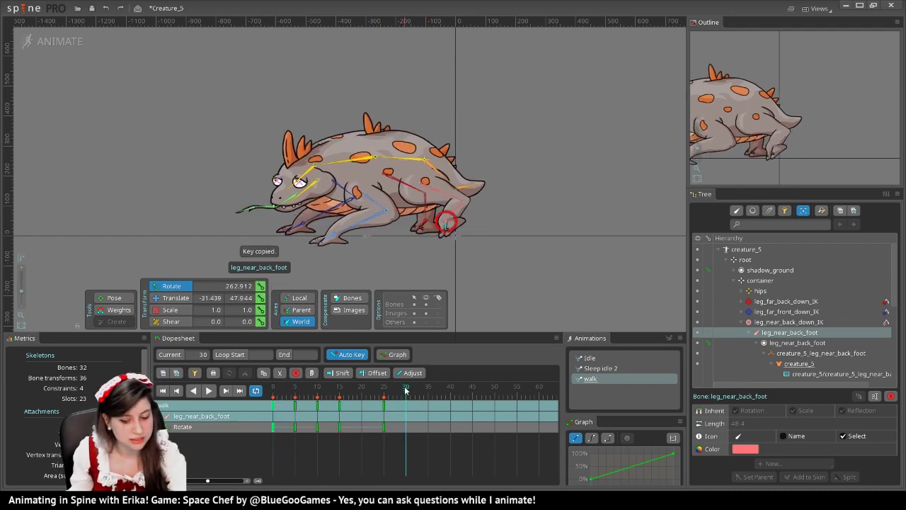
{"action": "key", "text": "ctrl+v"}
{"action": "left_click", "coordinate": [207, 390]}
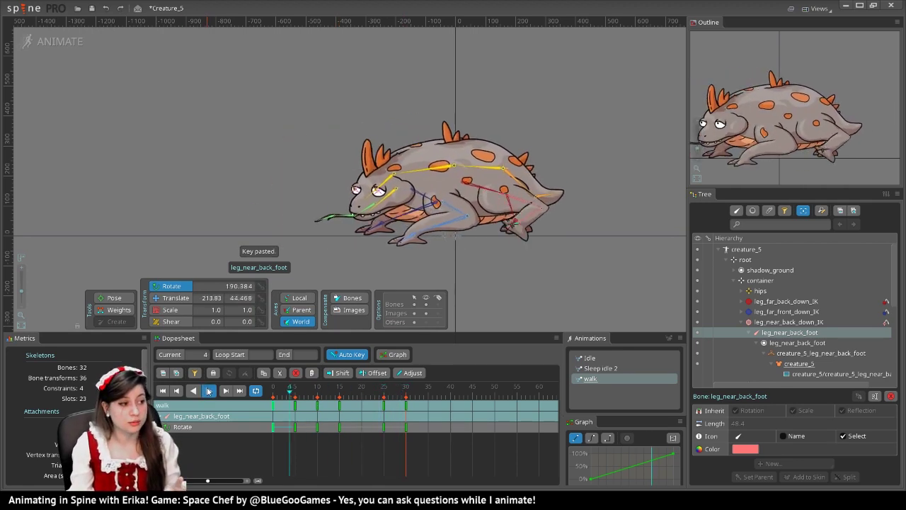
{"action": "left_click", "coordinate": [209, 390]}
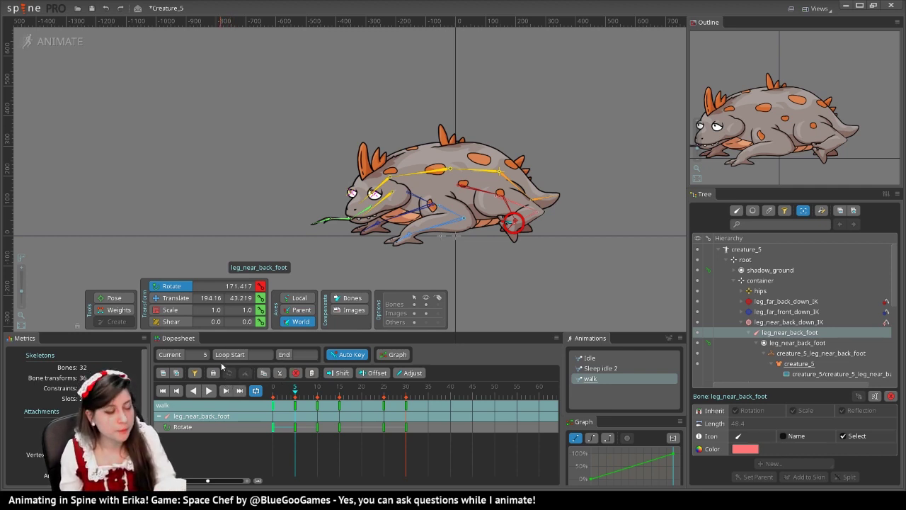
{"action": "left_click", "coordinate": [272, 391]}
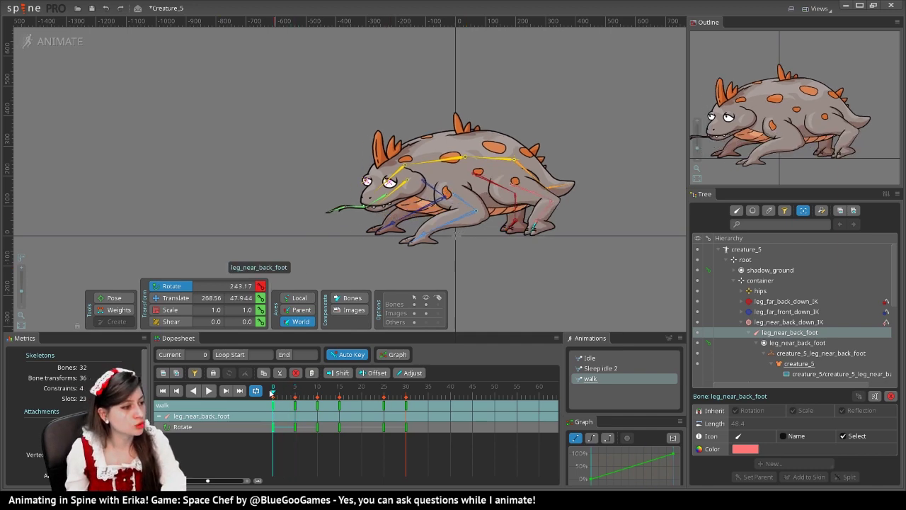
{"action": "mouse_move", "coordinate": [272, 394]}
{"action": "left_mouse_down"}
{"action": "mouse_move", "coordinate": [407, 373]}
{"action": "mouse_move", "coordinate": [276, 409]}
{"action": "mouse_move", "coordinate": [315, 407]}
{"action": "mouse_move", "coordinate": [274, 407]}
{"action": "left_mouse_up"}
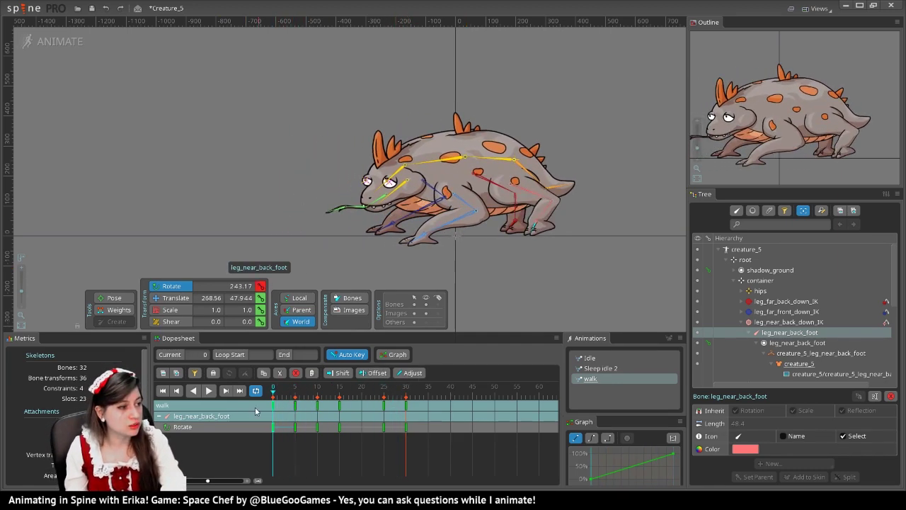
Step: Copy leg_far_back_down_IK's world transform at frame 30 and paste it at frames 25 and 20
{"action": "left_click", "coordinate": [515, 221]}
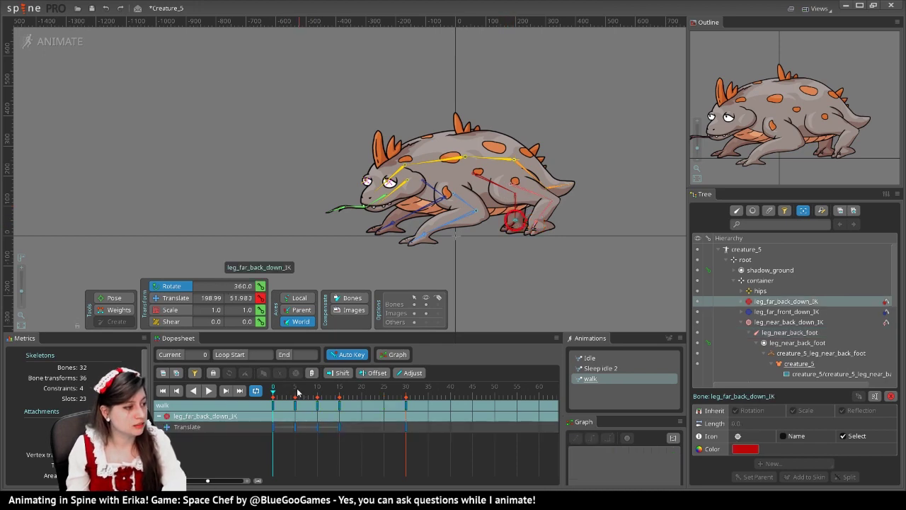
{"action": "left_click_drag", "start_coordinate": [280, 400], "coordinate": [405, 395]}
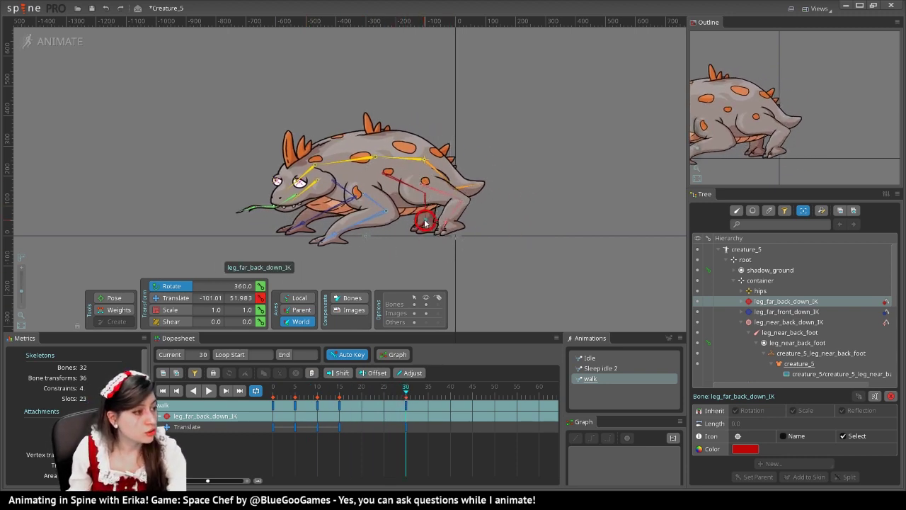
{"action": "key", "text": "v"}
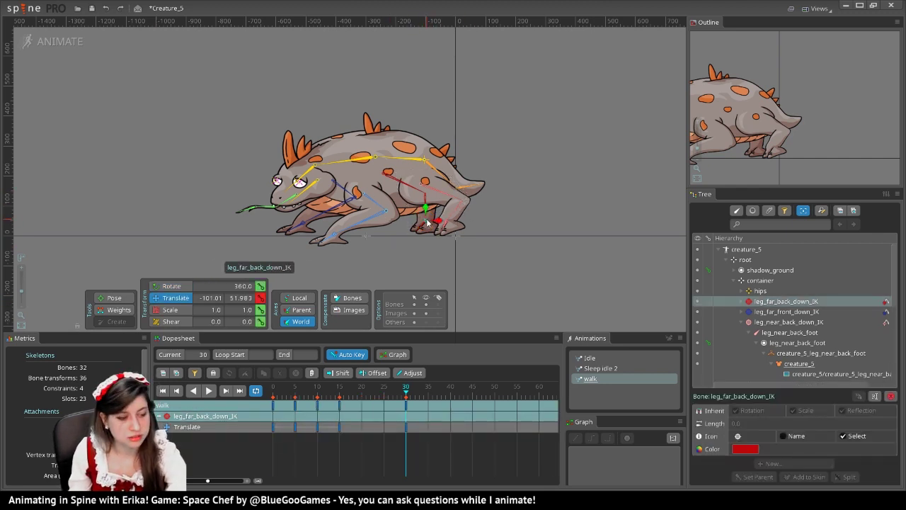
{"action": "key", "text": "ctrl+c"}
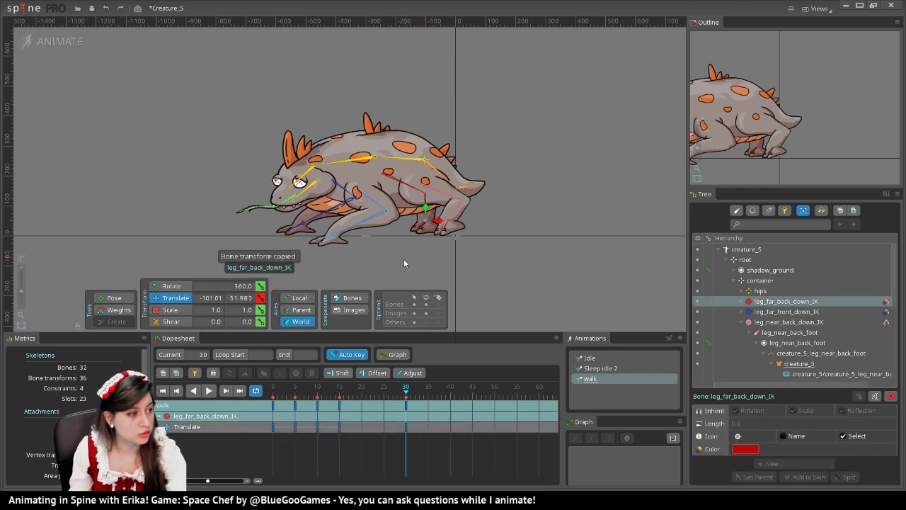
{"action": "left_click", "coordinate": [383, 393]}
{"action": "key", "text": "ctrl+v"}
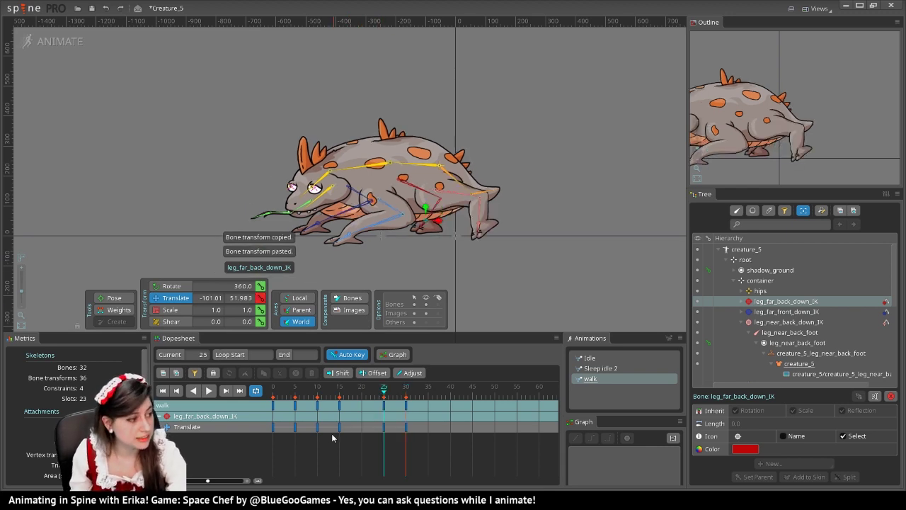
{"action": "left_click", "coordinate": [361, 393]}
{"action": "key", "text": "ctrl+v"}
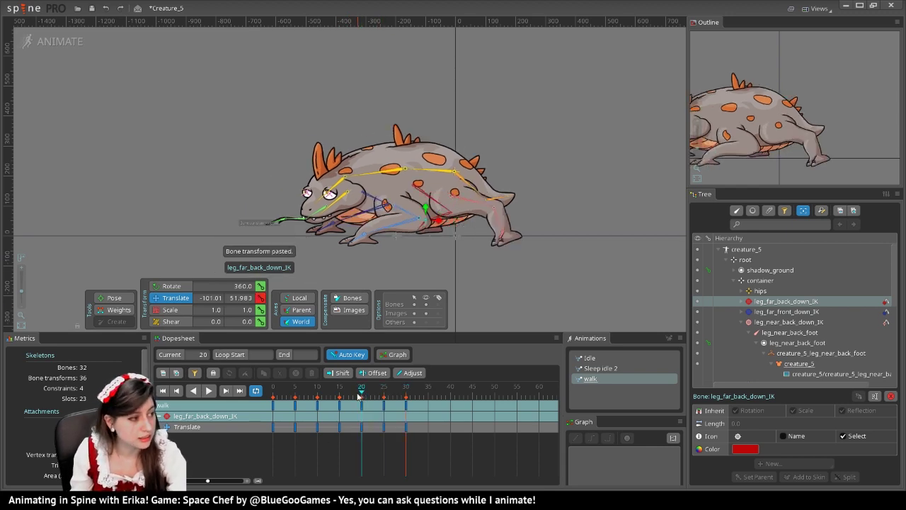
Step: At frame 20, move leg_far_back_down_IK back and up to about -62, 68 and play the walk
{"action": "key", "text": "space"}
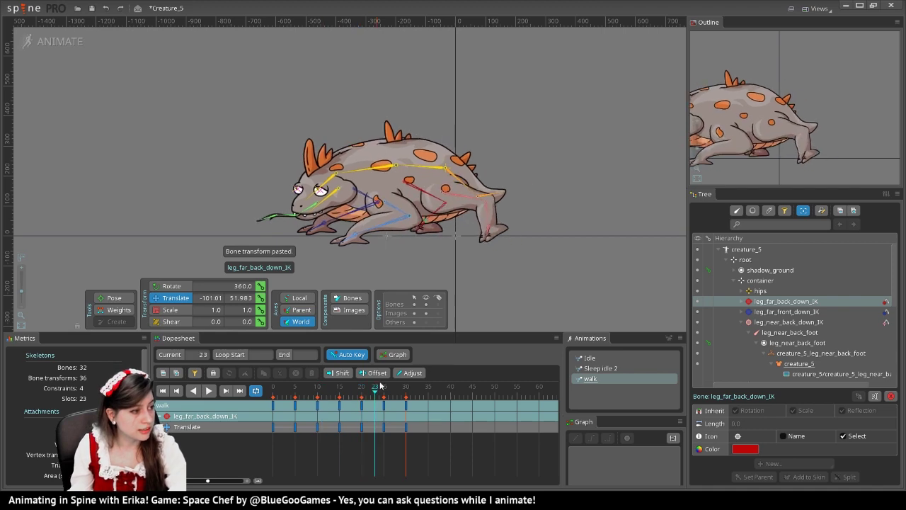
{"action": "left_click", "coordinate": [361, 393]}
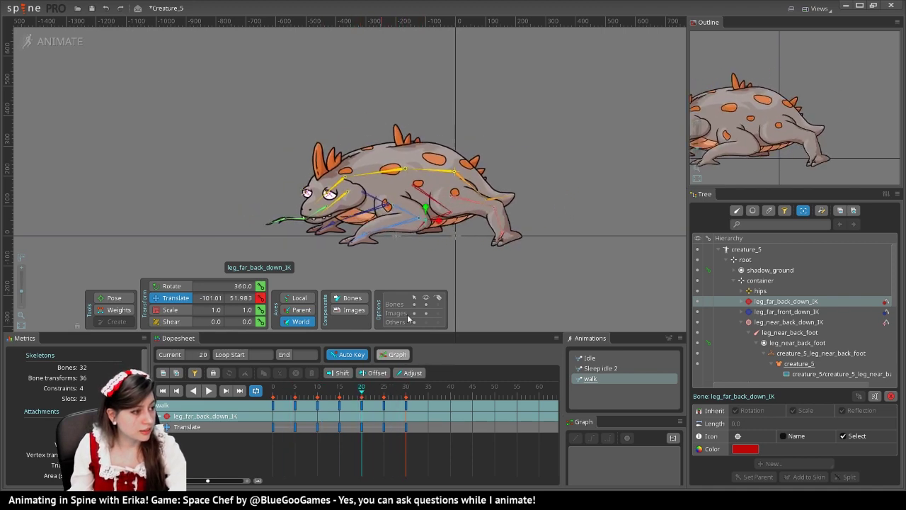
{"action": "left_click_drag", "start_coordinate": [444, 224], "coordinate": [440, 205]}
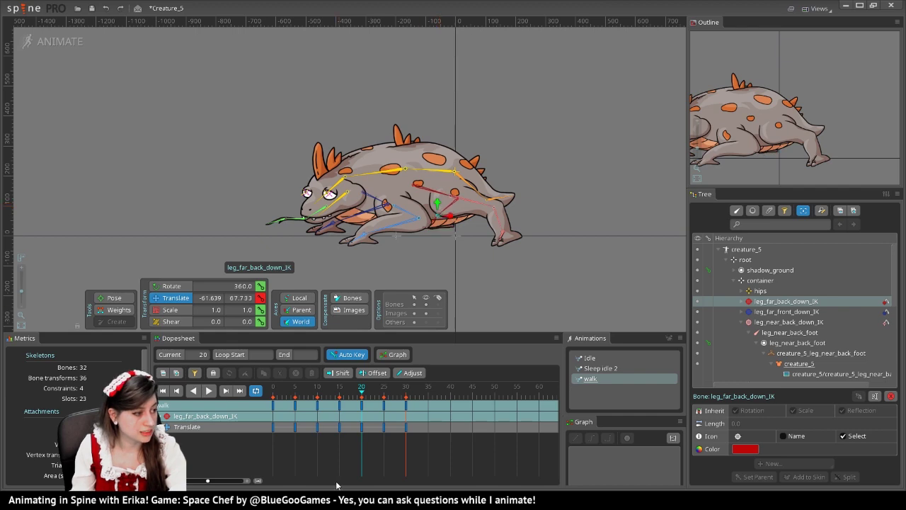
{"action": "left_click", "coordinate": [208, 391]}
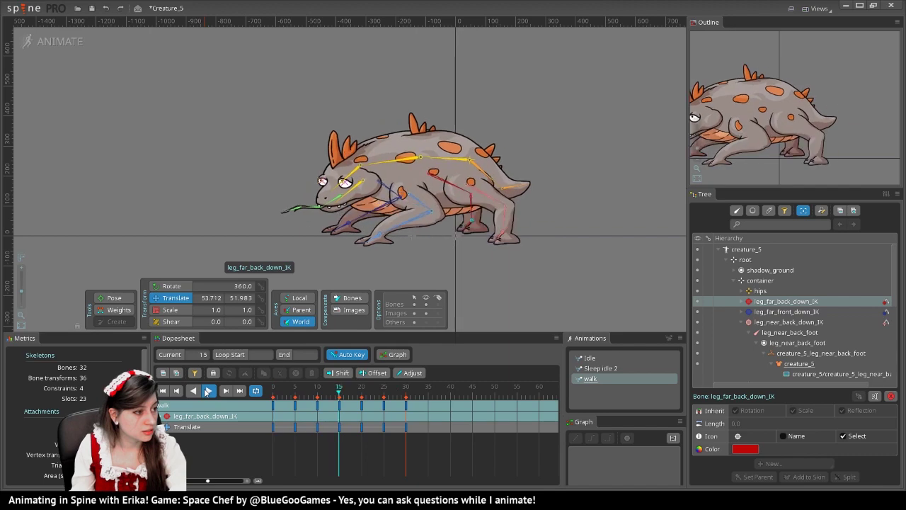
{"action": "left_click", "coordinate": [208, 390]}
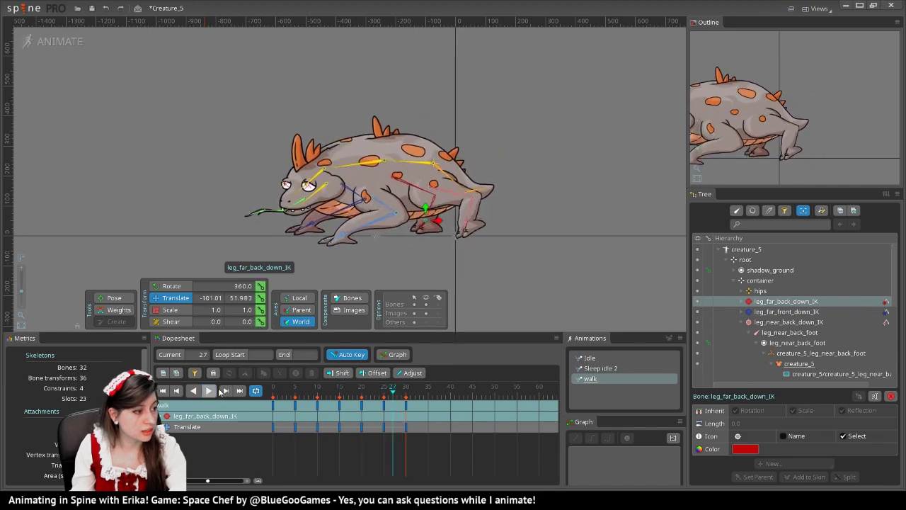
Step: Delete the container's translate key at frame 30 and play the walk in place
{"action": "left_click", "coordinate": [763, 281]}
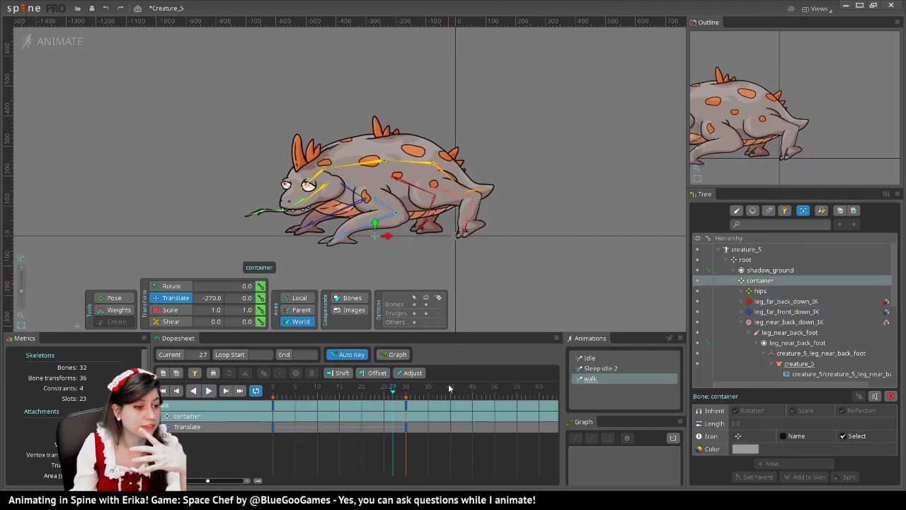
{"action": "left_click", "coordinate": [403, 404]}
{"action": "key", "text": "Delete"}
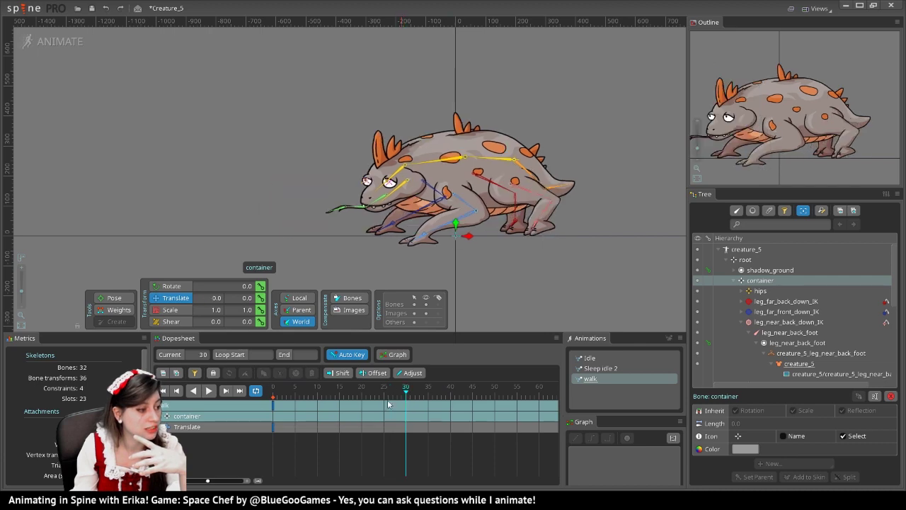
{"action": "left_click", "coordinate": [207, 391]}
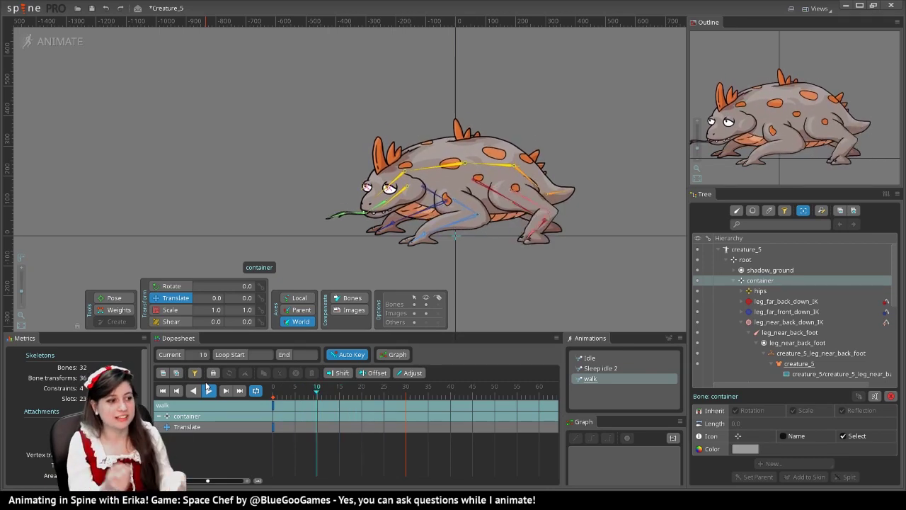
{"action": "left_click", "coordinate": [208, 389]}
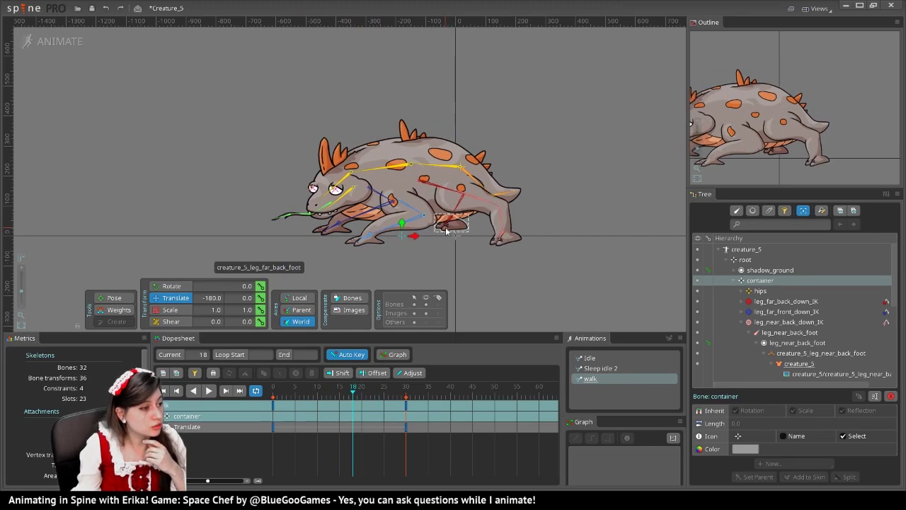
Step: At frame 10, rotate leg_far_back_foot to about 258 degrees
{"action": "left_click", "coordinate": [457, 216]}
{"action": "key", "text": "c"}
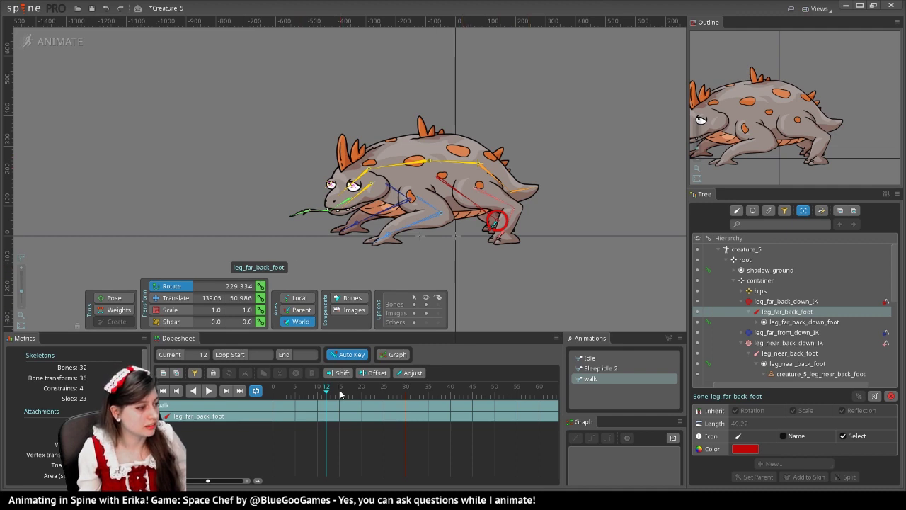
{"action": "left_click", "coordinate": [318, 398]}
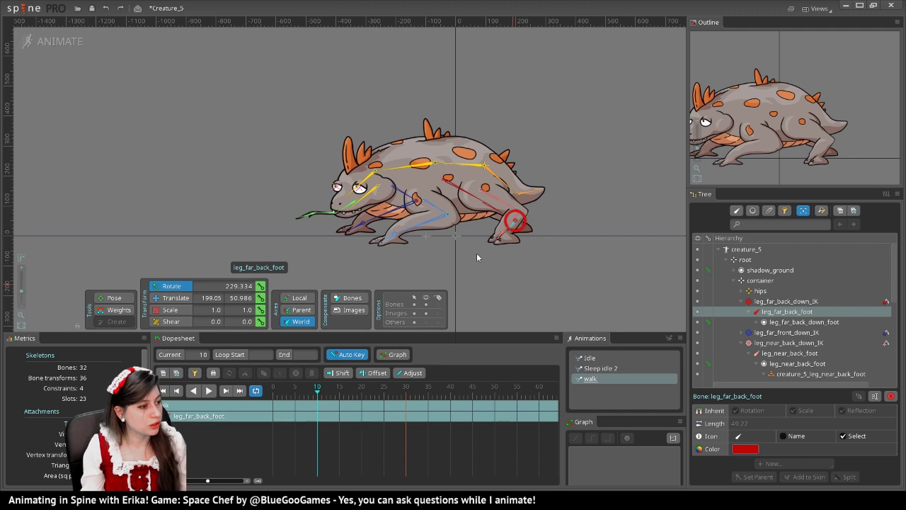
{"action": "left_click_drag", "start_coordinate": [478, 258], "coordinate": [481, 303]}
Step: Key leg_far_back_foot's rotation at frame 0 and copy that key to frame 30
{"action": "left_click_drag", "start_coordinate": [290, 401], "coordinate": [250, 402]}
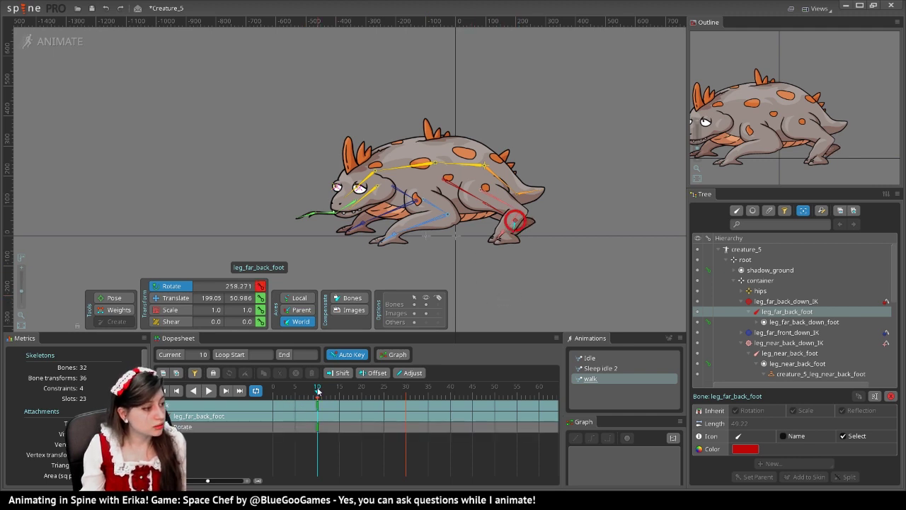
{"action": "left_click", "coordinate": [272, 407]}
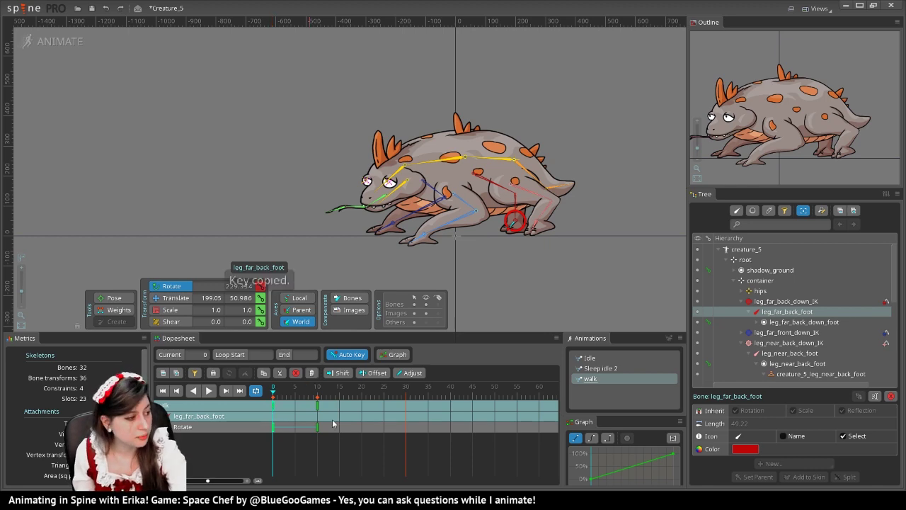
{"action": "key", "text": "ctrl+c"}
{"action": "left_click", "coordinate": [406, 402]}
{"action": "key", "text": "ctrl+v"}
{"action": "key", "text": "ctrl+v"}
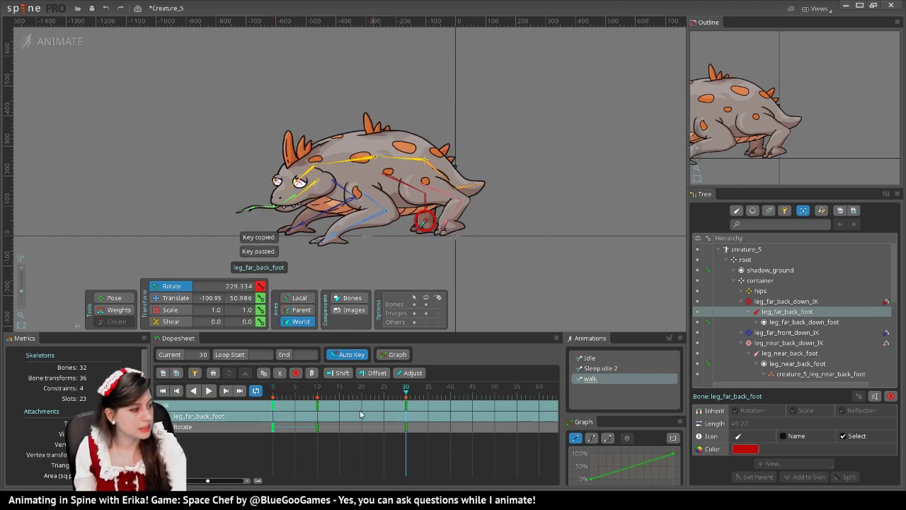
Step: Copy leg_far_back_foot's rotation key from frame 0 to frame 5 and check the motion up to frame 10
{"action": "left_click_drag", "start_coordinate": [307, 397], "coordinate": [260, 395]}
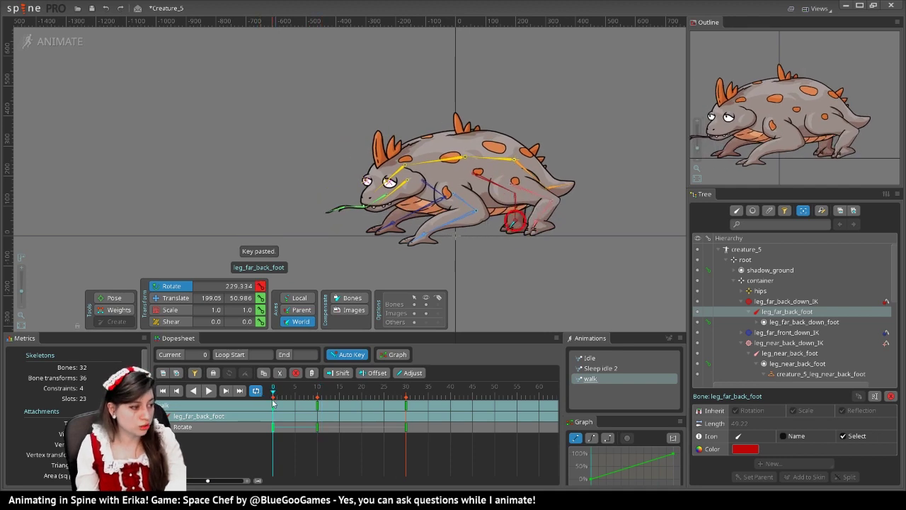
{"action": "key", "text": "ctrl+c"}
{"action": "left_click", "coordinate": [296, 397]}
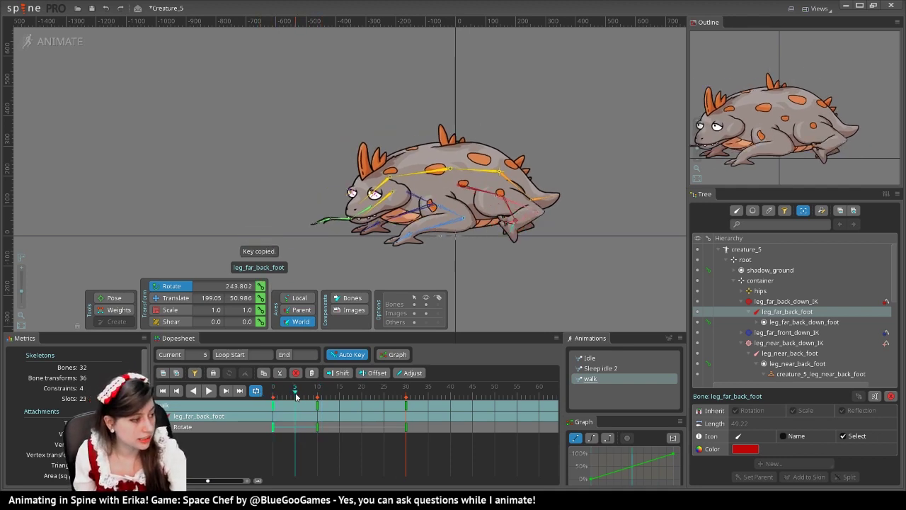
{"action": "key", "text": "ctrl+v"}
{"action": "left_click_drag", "start_coordinate": [297, 396], "coordinate": [319, 379]}
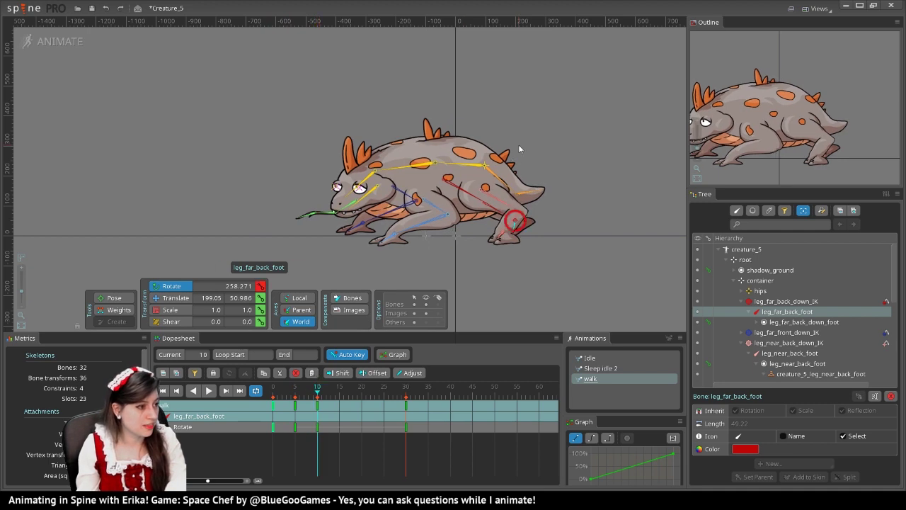
{"action": "left_click", "coordinate": [173, 297]}
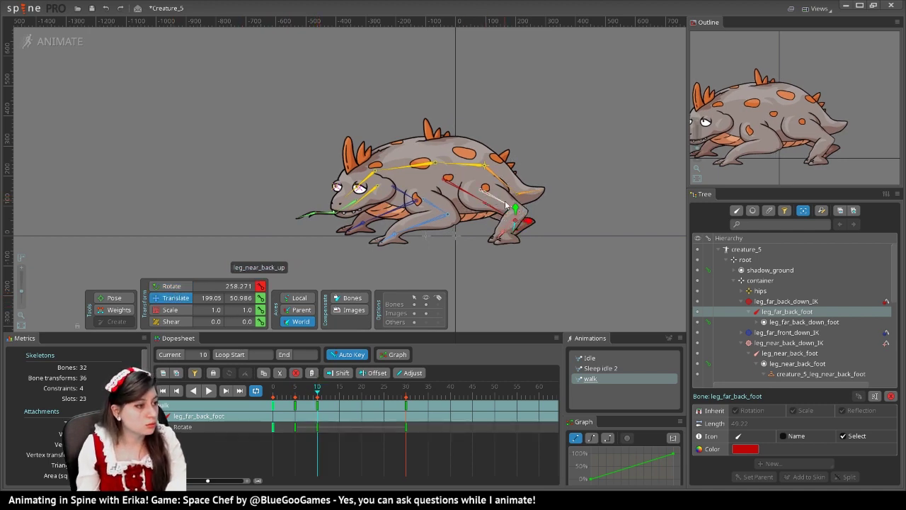
{"action": "left_click_drag", "start_coordinate": [516, 207], "coordinate": [517, 204]}
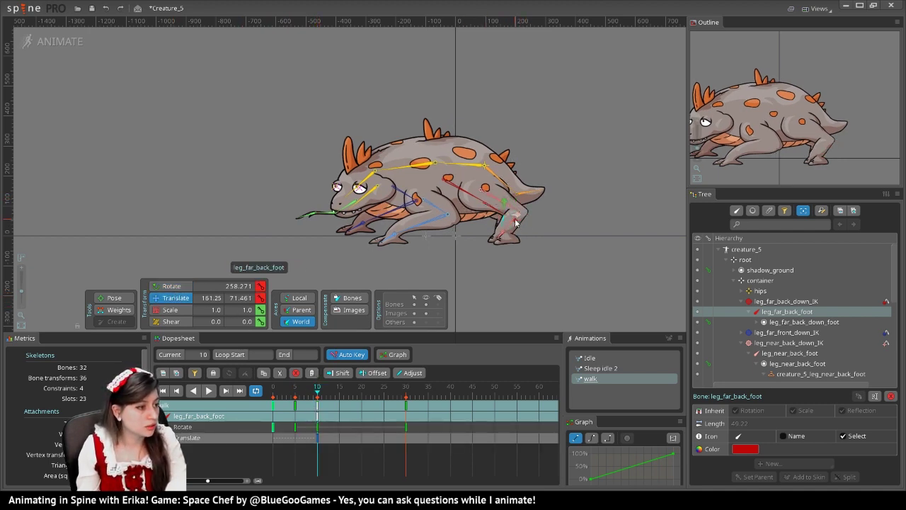
{"action": "left_click", "coordinate": [520, 224]}
Step: Copy leg_far_back_foot's rotation key from frame 30 to frame 25
{"action": "left_click_drag", "start_coordinate": [318, 386], "coordinate": [363, 373]}
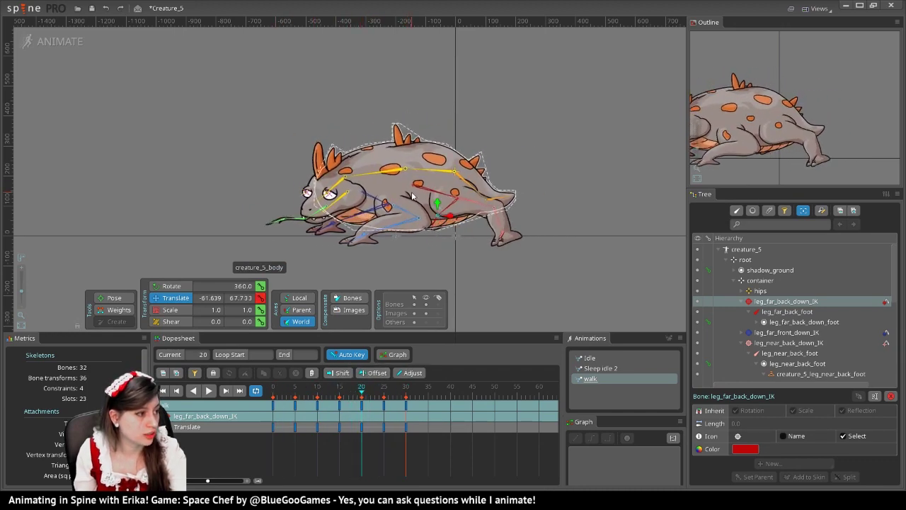
{"action": "left_click", "coordinate": [178, 287]}
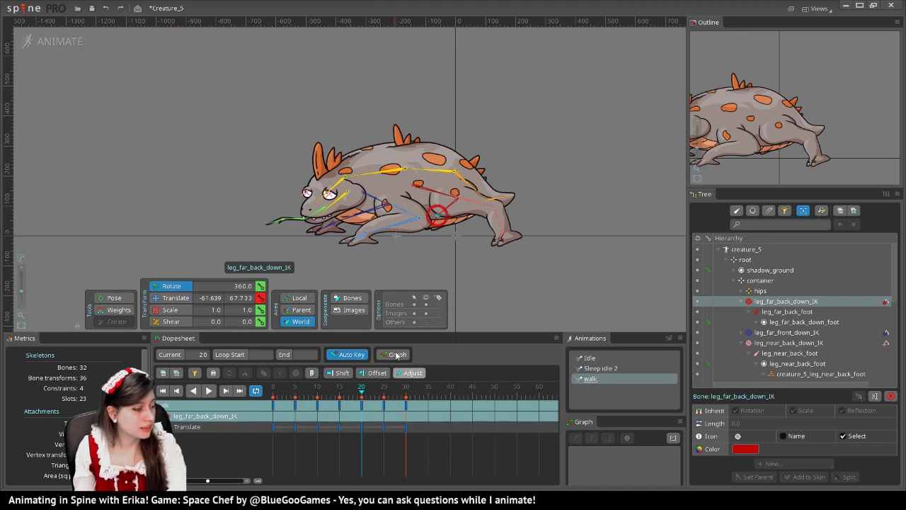
{"action": "left_click", "coordinate": [435, 231]}
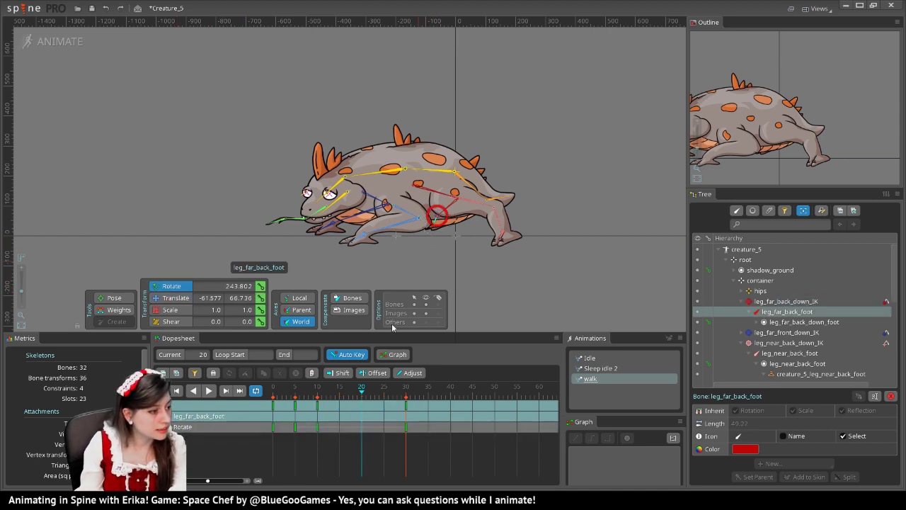
{"action": "left_click", "coordinate": [400, 410]}
{"action": "key", "text": "ctrl+c"}
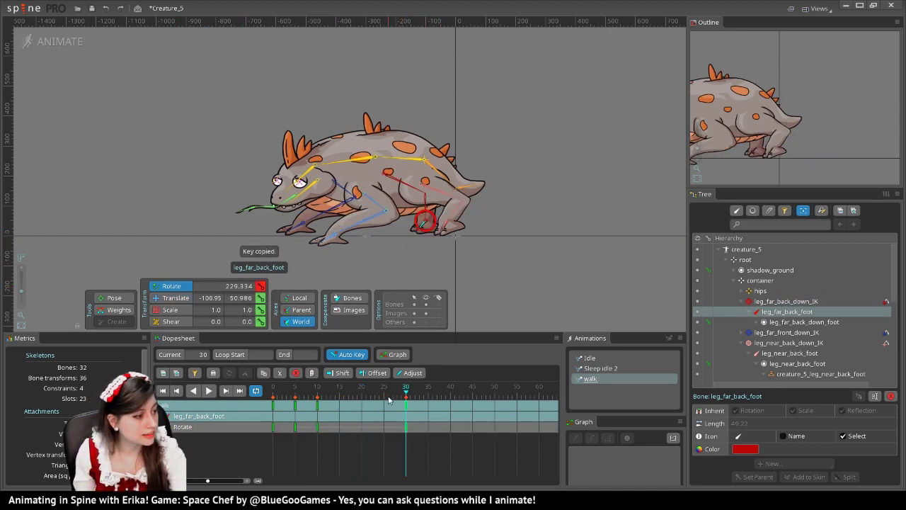
{"action": "left_click", "coordinate": [384, 395]}
{"action": "key", "text": "ctrl+v"}
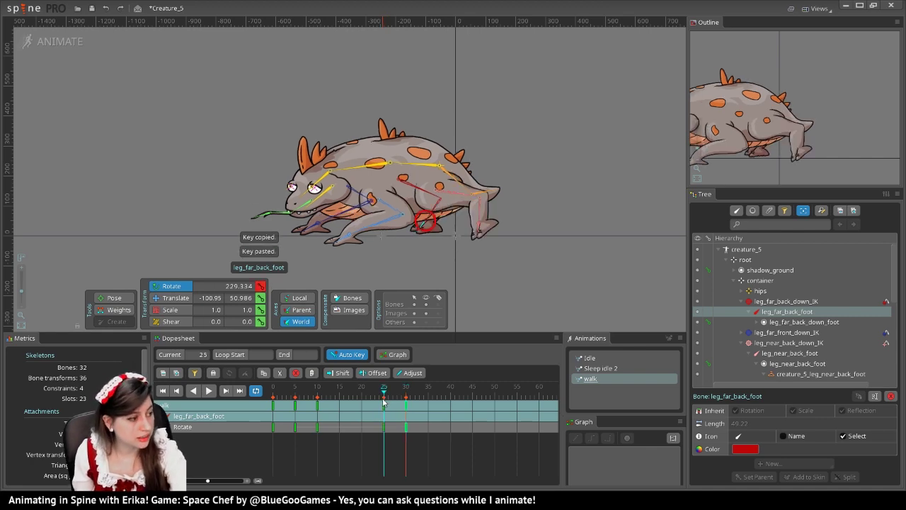
Step: At frame 20, rotate leg_far_back_foot to about 194 degrees, and save the project while the walk plays
{"action": "left_click_drag", "start_coordinate": [380, 404], "coordinate": [361, 397]}
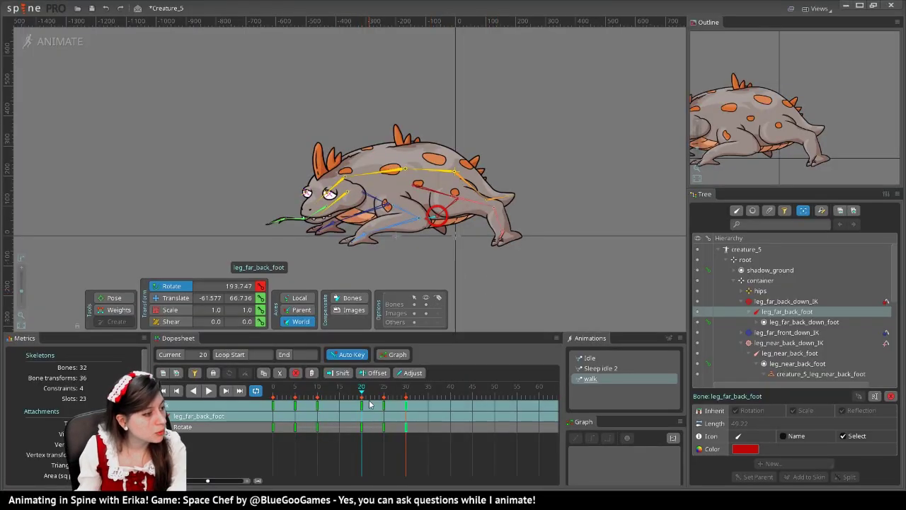
{"action": "left_click_drag", "start_coordinate": [370, 403], "coordinate": [362, 384]}
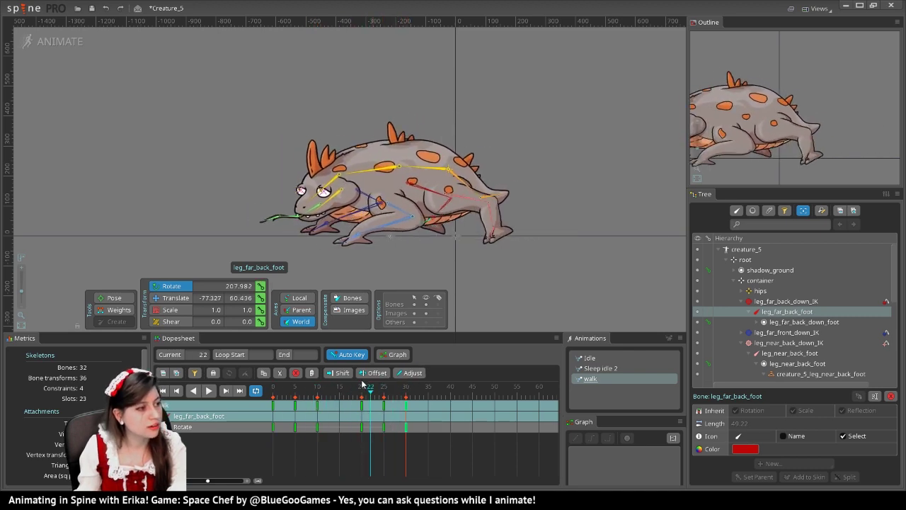
{"action": "left_click", "coordinate": [210, 391]}
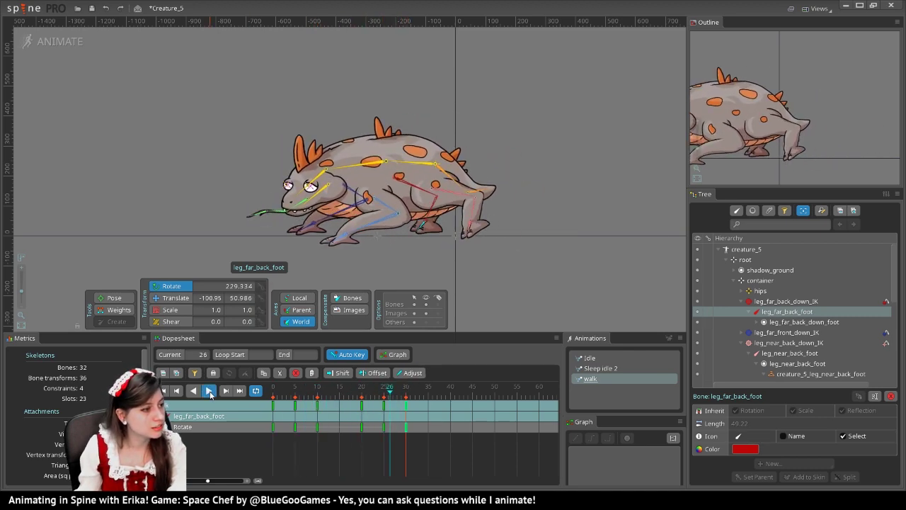
{"action": "key", "text": "ctrl+s"}
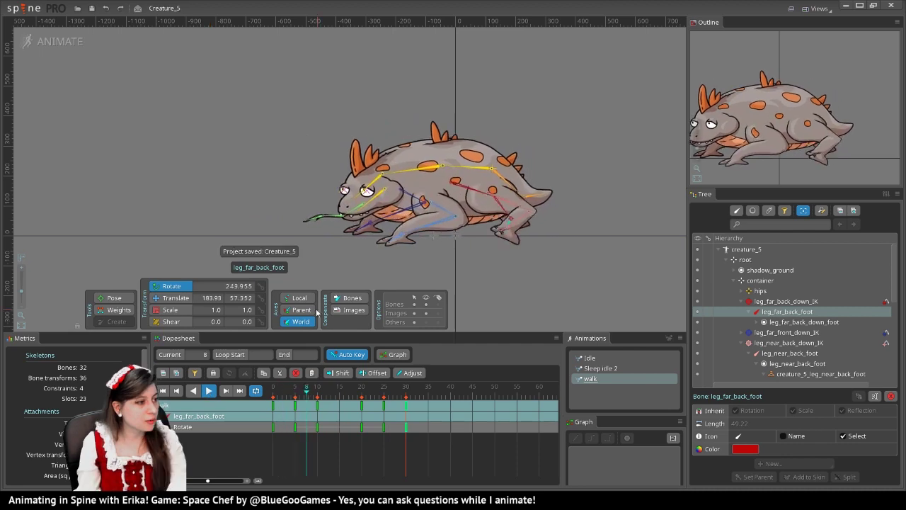
{"action": "left_click", "coordinate": [209, 392]}
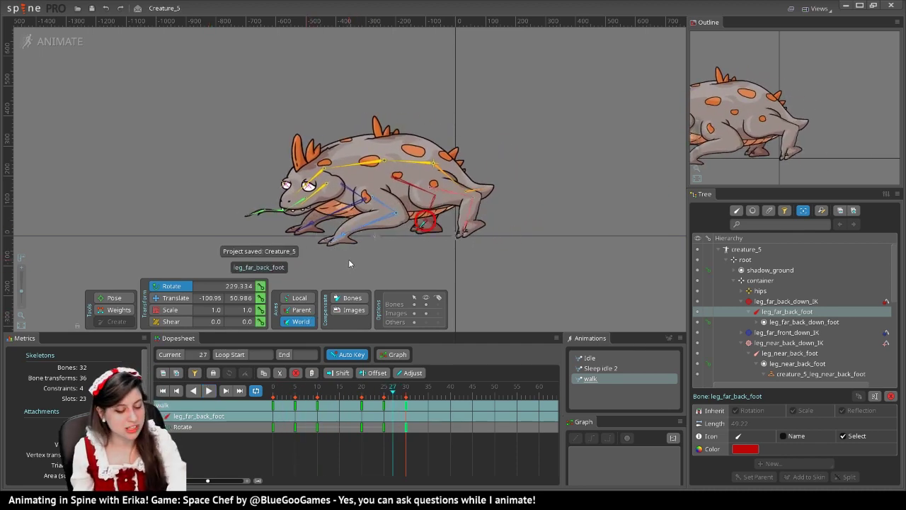
Step: Raise leg_far_front_down_IK to a height of about 77 at frame 0 and copy its translate key to frame 30
{"action": "left_click", "coordinate": [343, 237]}
{"action": "key", "text": "Home"}
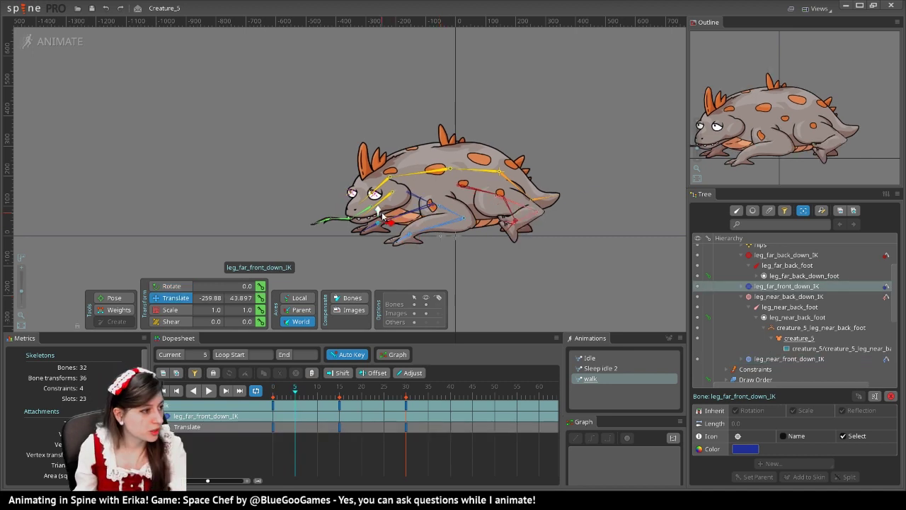
{"action": "left_click_drag", "start_coordinate": [379, 214], "coordinate": [380, 202]}
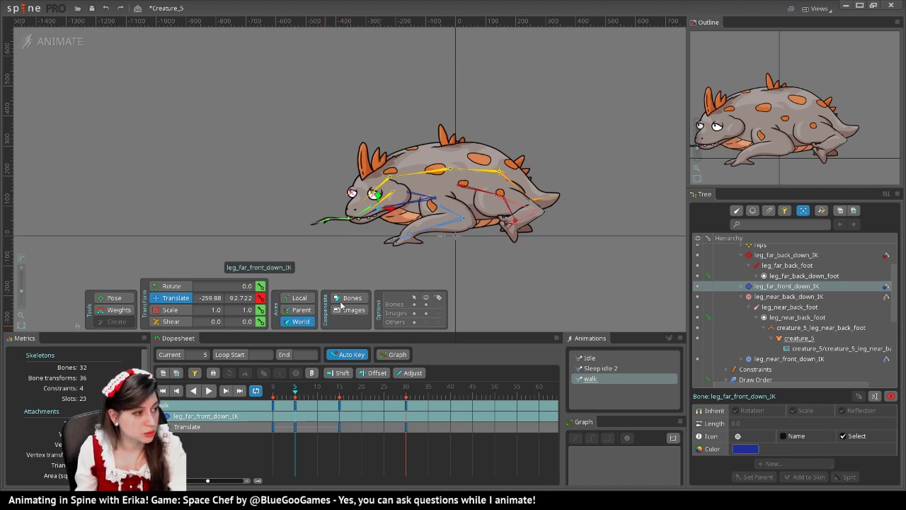
{"action": "left_click", "coordinate": [272, 405]}
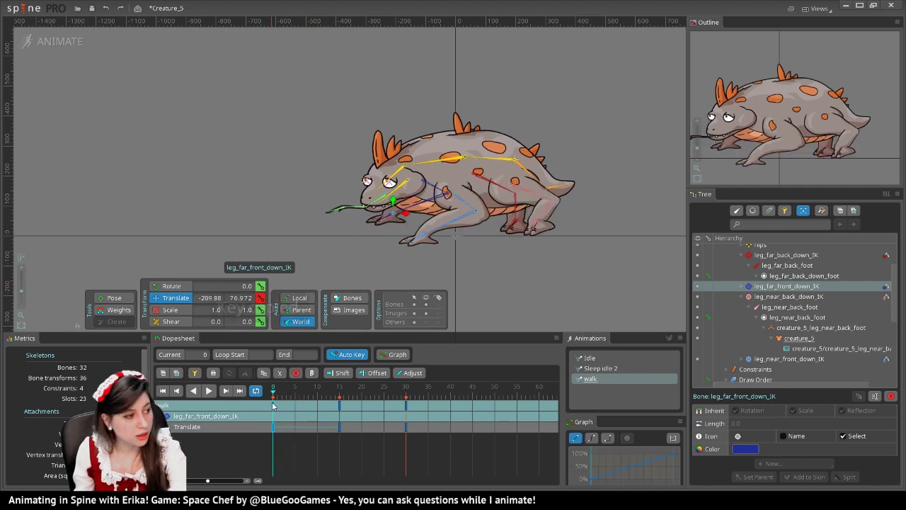
{"action": "key", "text": "ctrl+c"}
{"action": "left_click", "coordinate": [407, 405]}
{"action": "key", "text": "ctrl+v"}
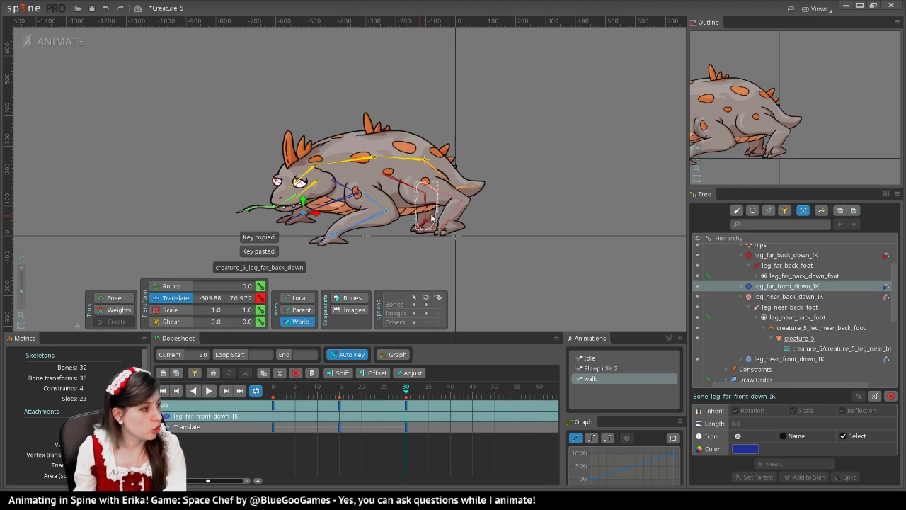
Step: At frame 15, lift leg_near_front_down_IK to a height of about 57
{"action": "left_click", "coordinate": [341, 409]}
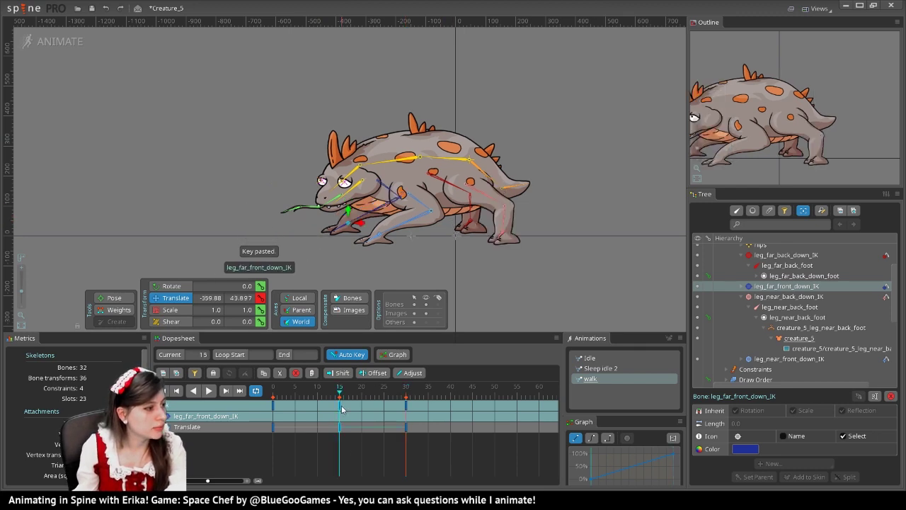
{"action": "left_click", "coordinate": [381, 232]}
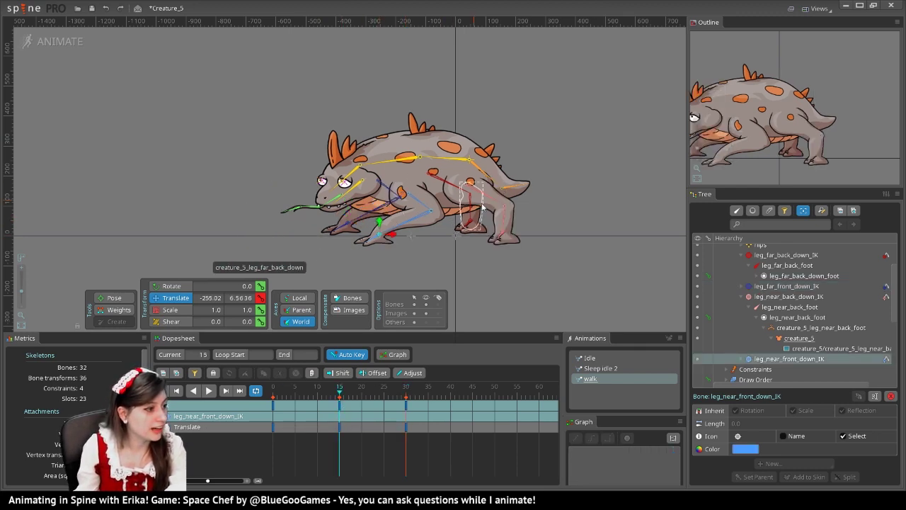
{"action": "left_click_drag", "start_coordinate": [378, 221], "coordinate": [384, 206]}
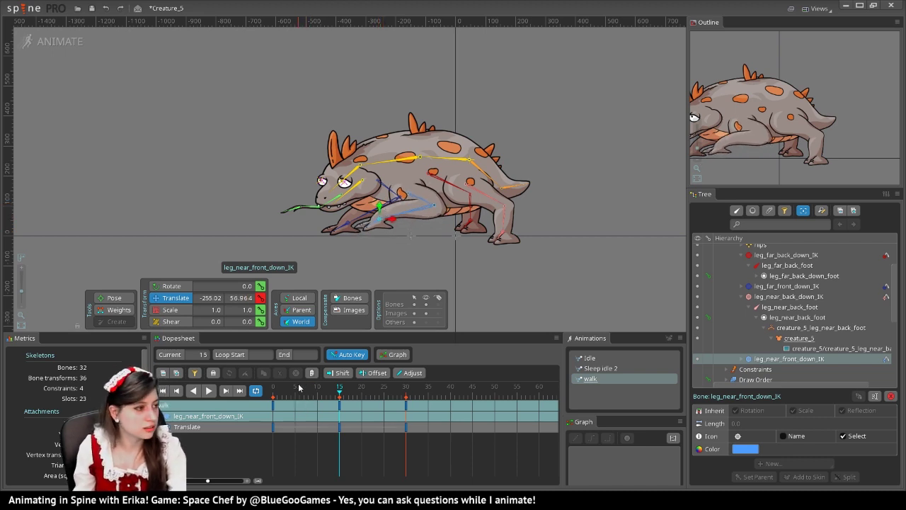
{"action": "key", "text": "space"}
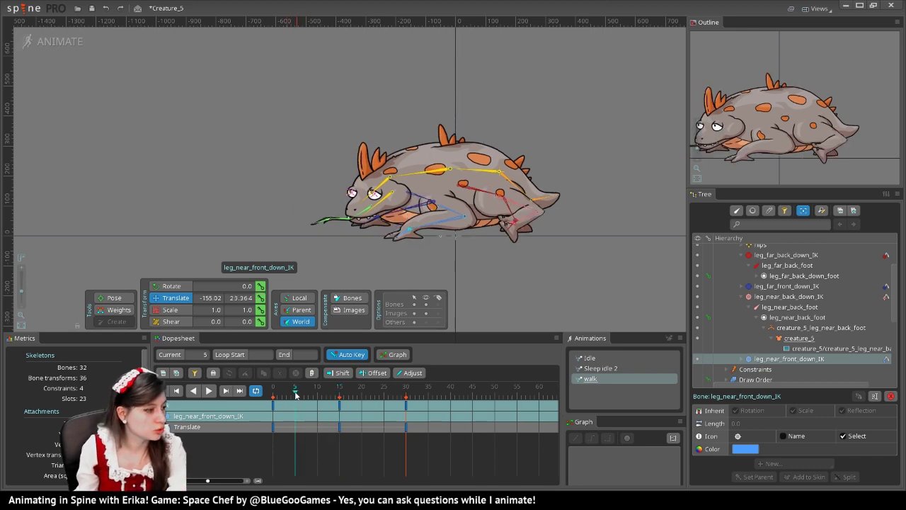
Step: Copy leg_near_front_down_IK's world transform at frame 0 and paste it at frames 5 and 10
{"action": "left_click", "coordinate": [274, 389]}
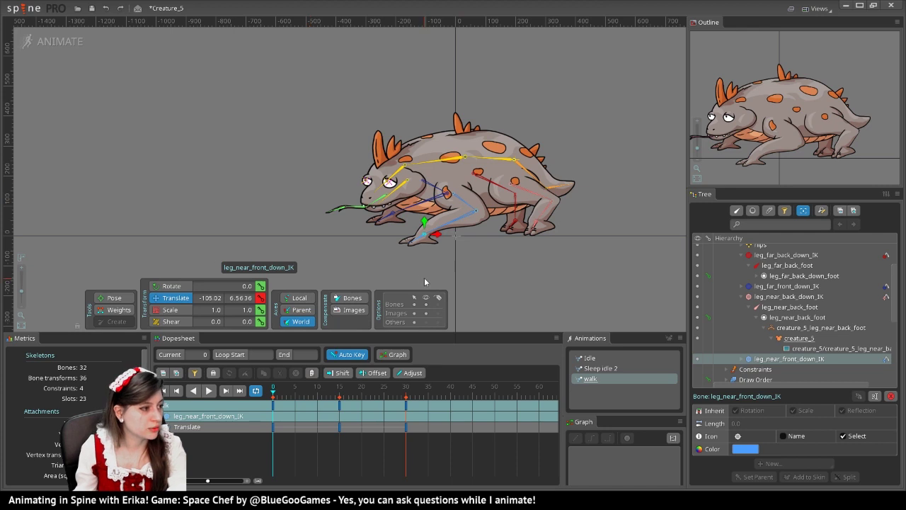
{"action": "left_click", "coordinate": [381, 274]}
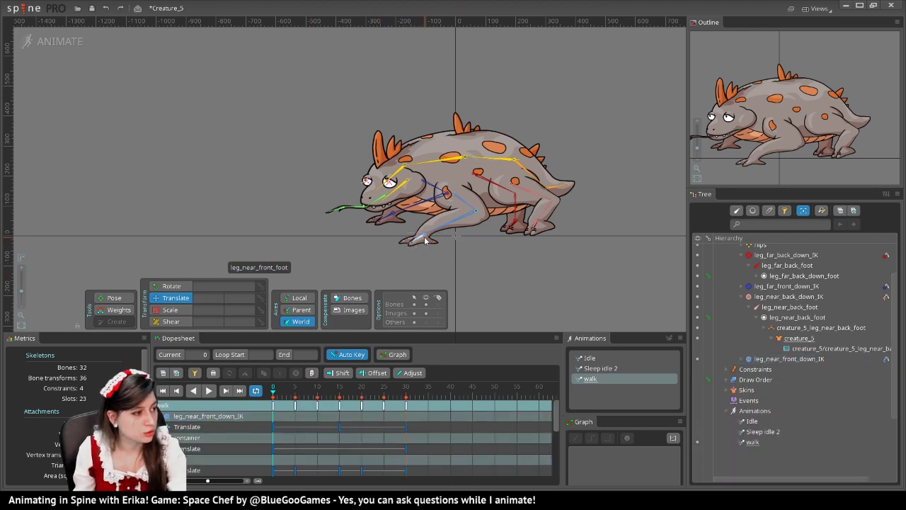
{"action": "left_click", "coordinate": [426, 236]}
{"action": "key", "text": "ctrl+c"}
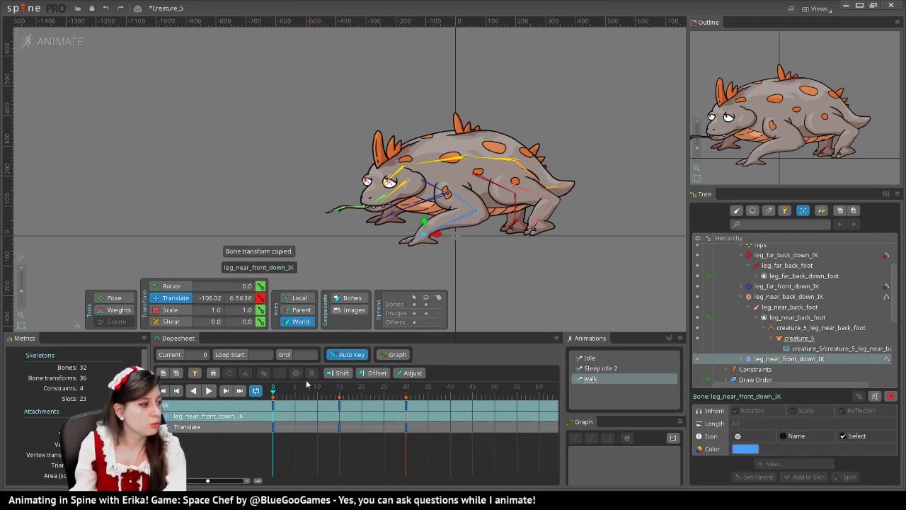
{"action": "left_click", "coordinate": [298, 398]}
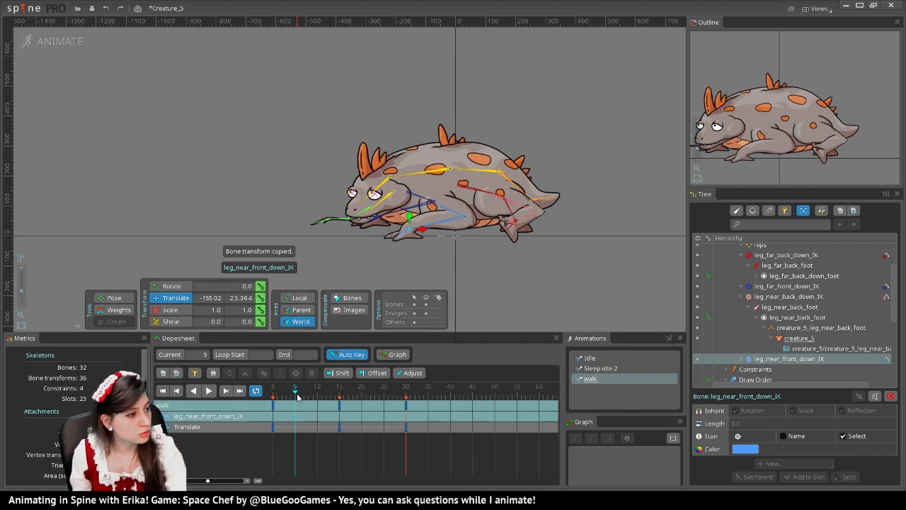
{"action": "key", "text": "ctrl+v"}
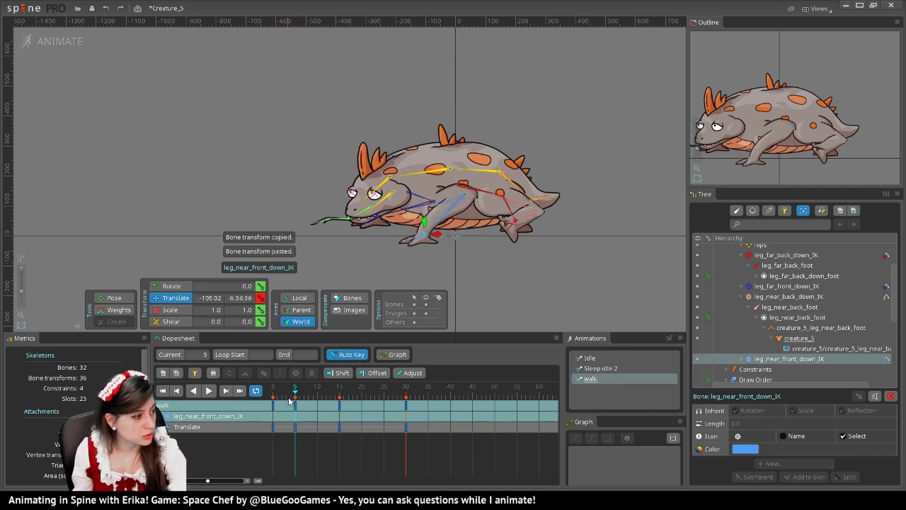
{"action": "left_click_drag", "start_coordinate": [289, 401], "coordinate": [317, 396]}
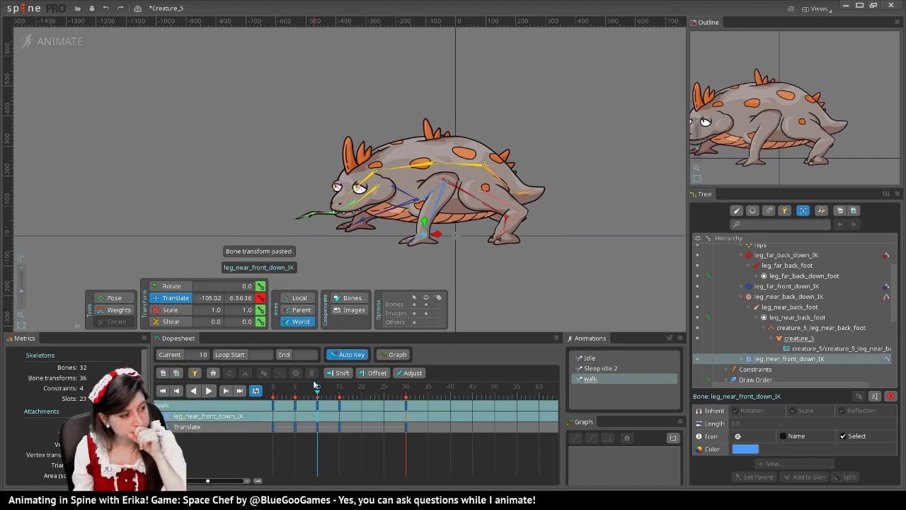
Step: Copy leg_far_front_down_IK's world transform at frame 15 and paste it at frames 5, 10, 20 and 25
{"action": "left_click", "coordinate": [339, 385]}
{"action": "left_click", "coordinate": [346, 225]}
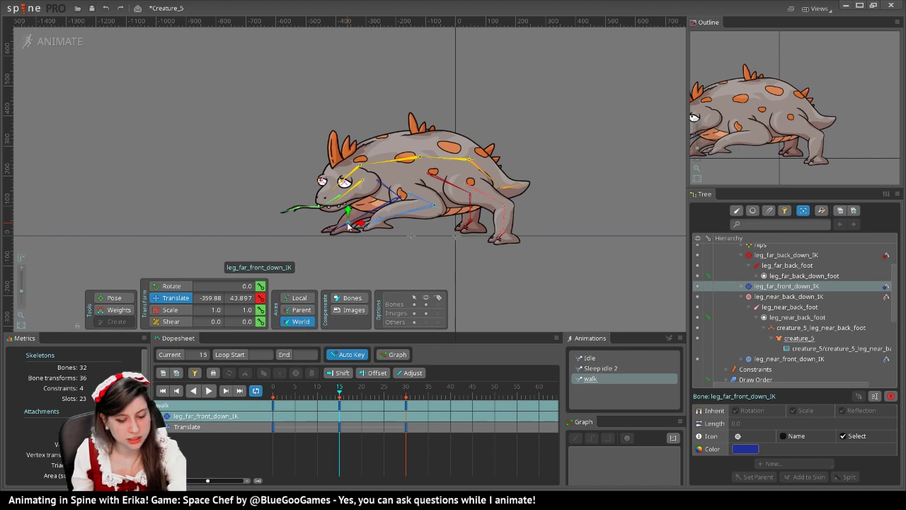
{"action": "key", "text": "ctrl+c"}
{"action": "left_click", "coordinate": [363, 395]}
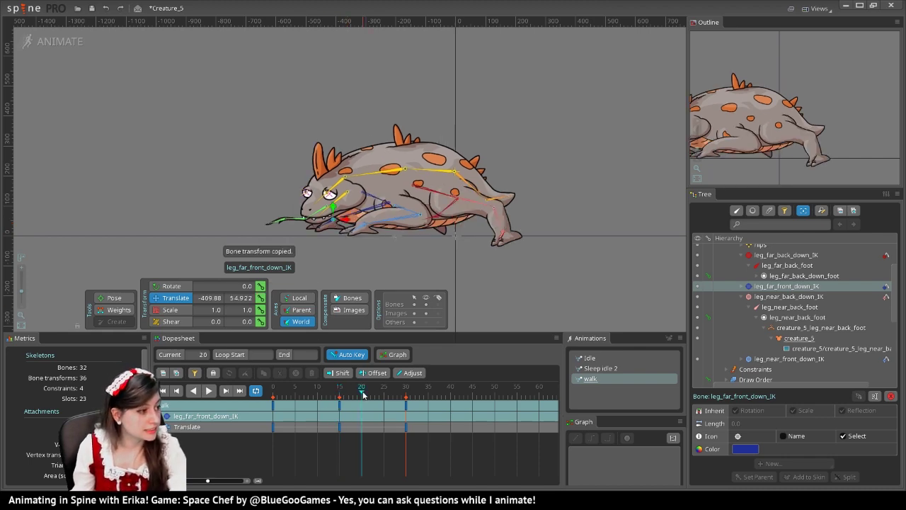
{"action": "left_click_drag", "start_coordinate": [360, 395], "coordinate": [341, 400]}
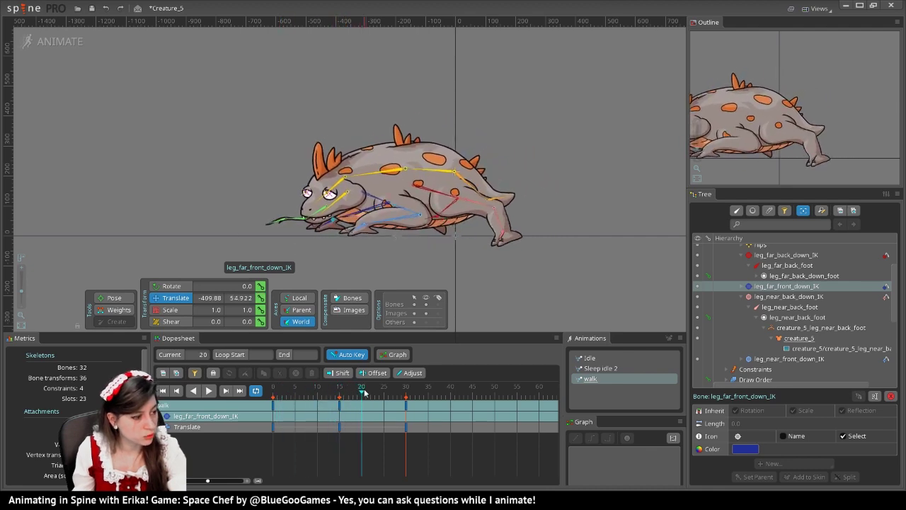
{"action": "key", "text": "ctrl+v"}
{"action": "left_click_drag", "start_coordinate": [365, 393], "coordinate": [296, 397]}
{"action": "key", "text": "ctrl+v"}
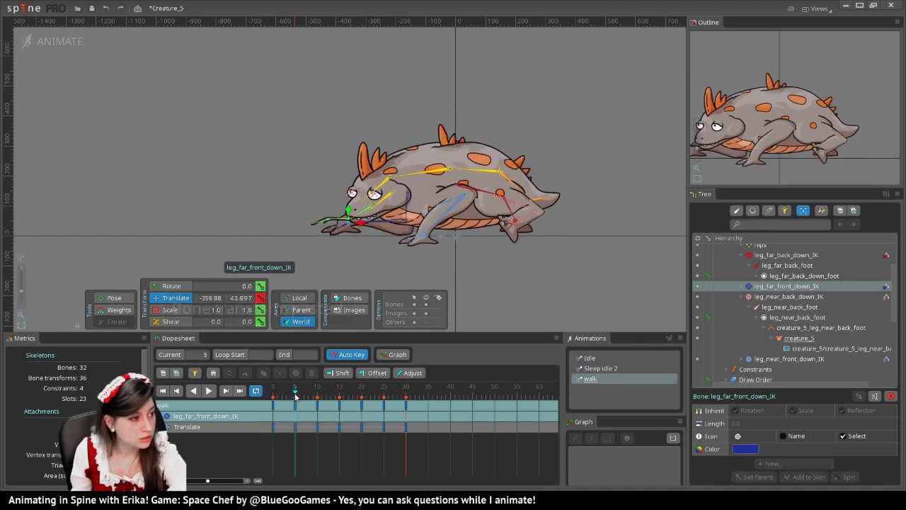
{"action": "key", "text": "ctrl+v"}
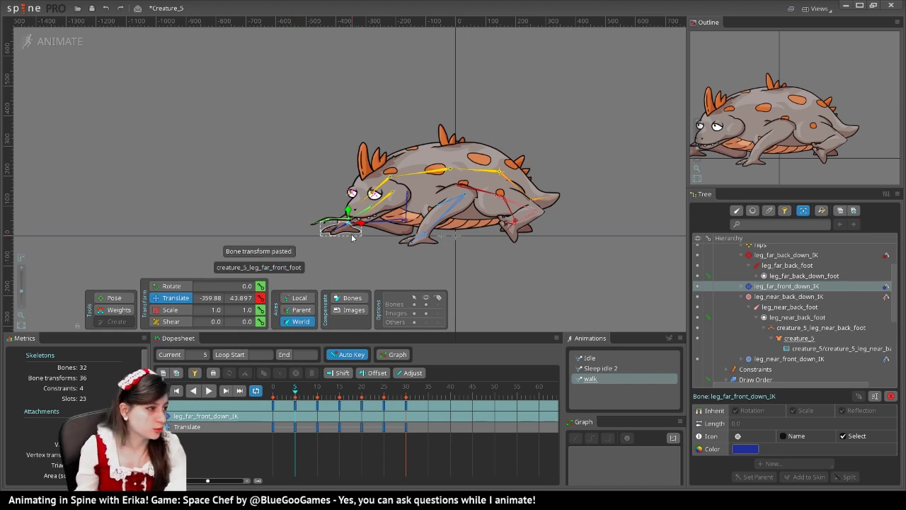
Step: At frame 5, rotate leg_far_front_foot to about 175 degrees
{"action": "mouse_move", "coordinate": [283, 396]}
{"action": "left_mouse_down"}
{"action": "mouse_move", "coordinate": [259, 394]}
{"action": "mouse_move", "coordinate": [313, 392]}
{"action": "mouse_move", "coordinate": [295, 392]}
{"action": "left_mouse_up"}
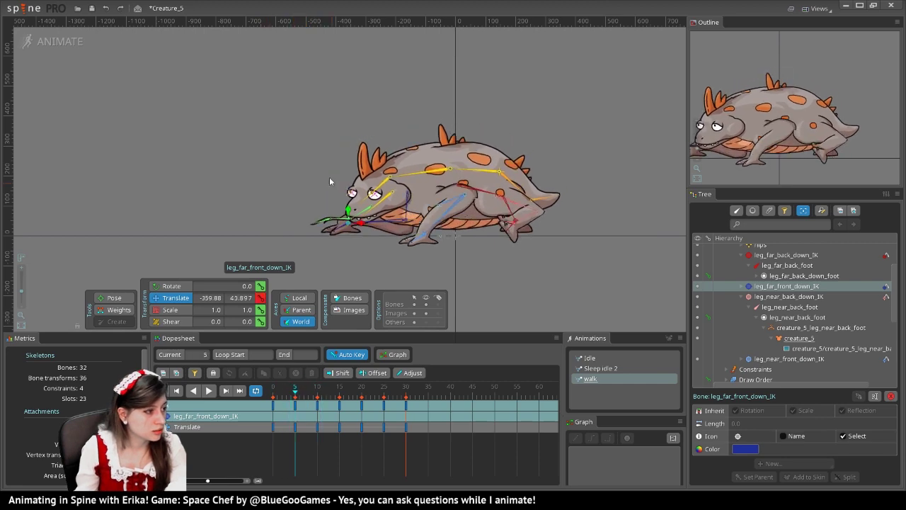
{"action": "left_click_drag", "start_coordinate": [360, 223], "coordinate": [356, 208]}
{"action": "left_click", "coordinate": [171, 287]}
{"action": "left_click", "coordinate": [346, 222]}
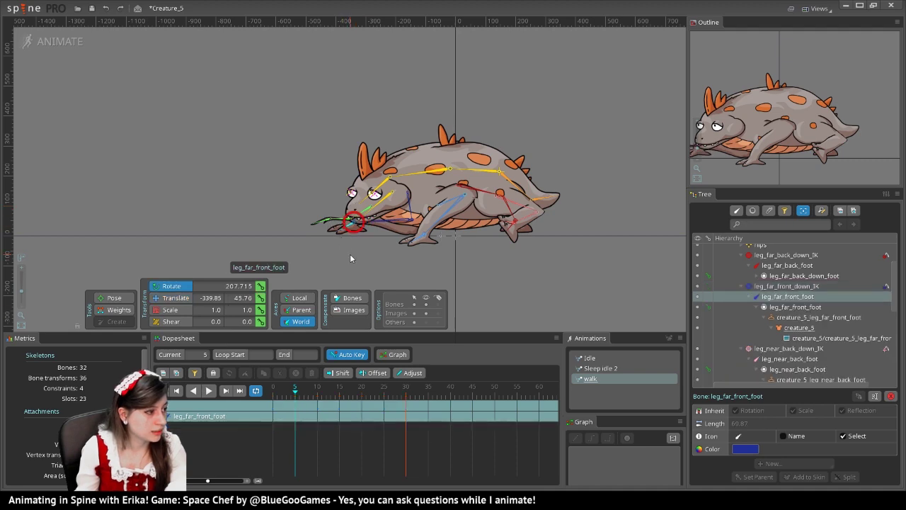
{"action": "left_click_drag", "start_coordinate": [349, 254], "coordinate": [329, 252]}
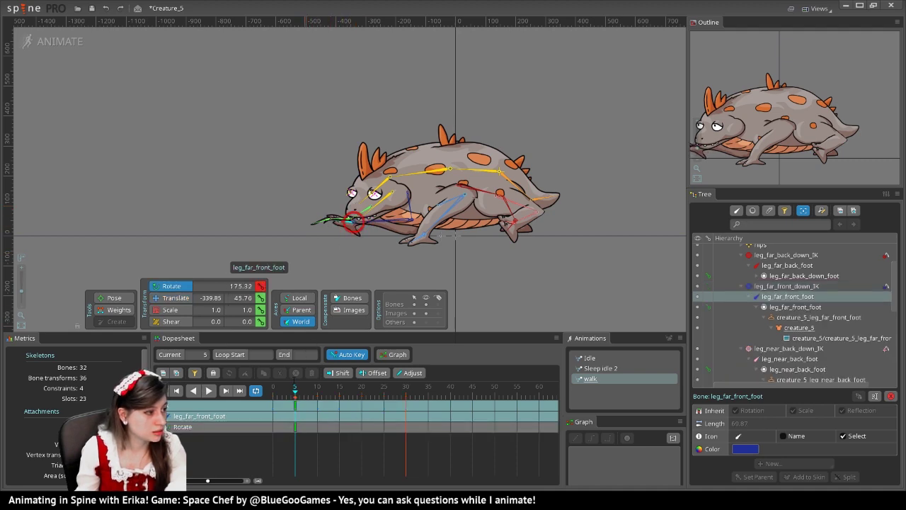
Step: Key leg_far_front_foot's rotation at frame 0 and copy that key to frames 10 and 20
{"action": "left_click_drag", "start_coordinate": [295, 389], "coordinate": [272, 389]}
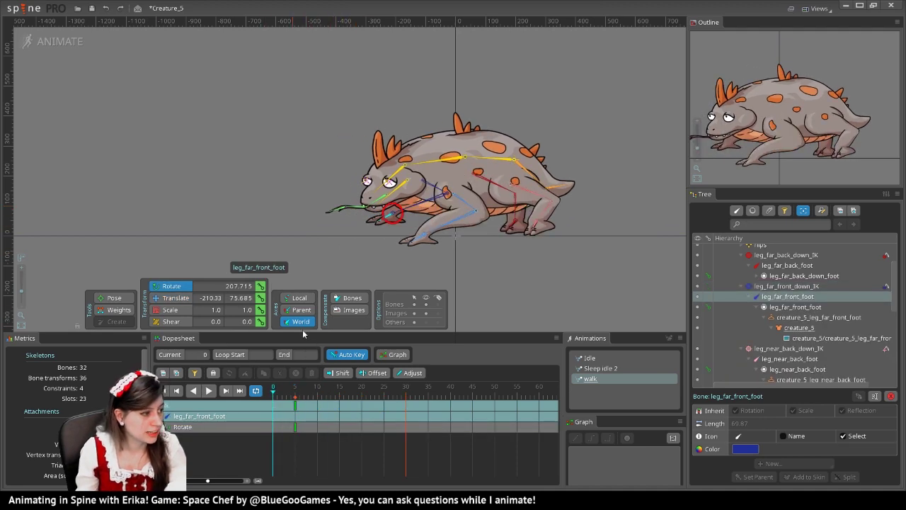
{"action": "left_click", "coordinate": [273, 405]}
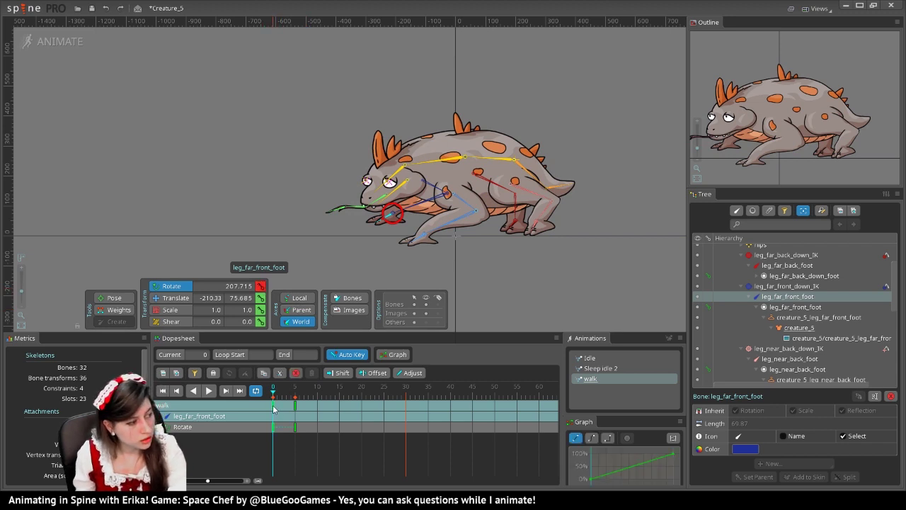
{"action": "key", "text": "ctrl+c"}
{"action": "left_click", "coordinate": [319, 393]}
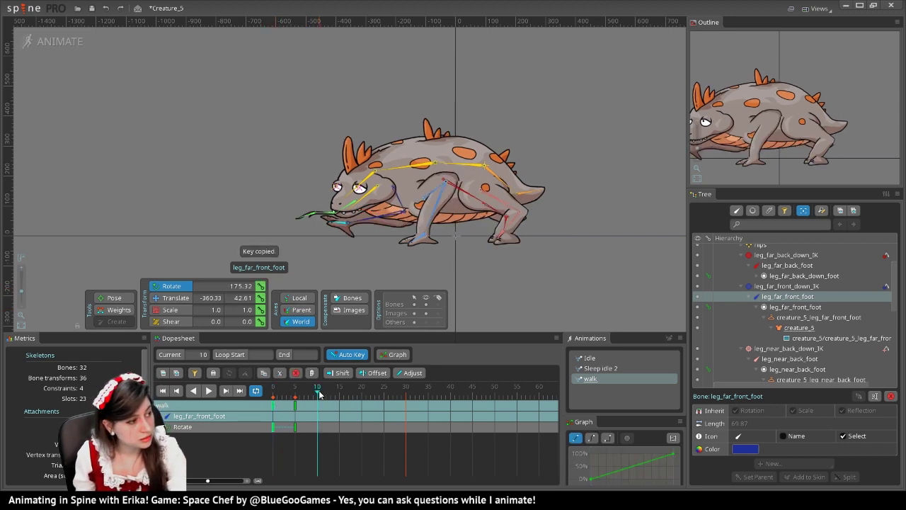
{"action": "key", "text": "ctrl+v"}
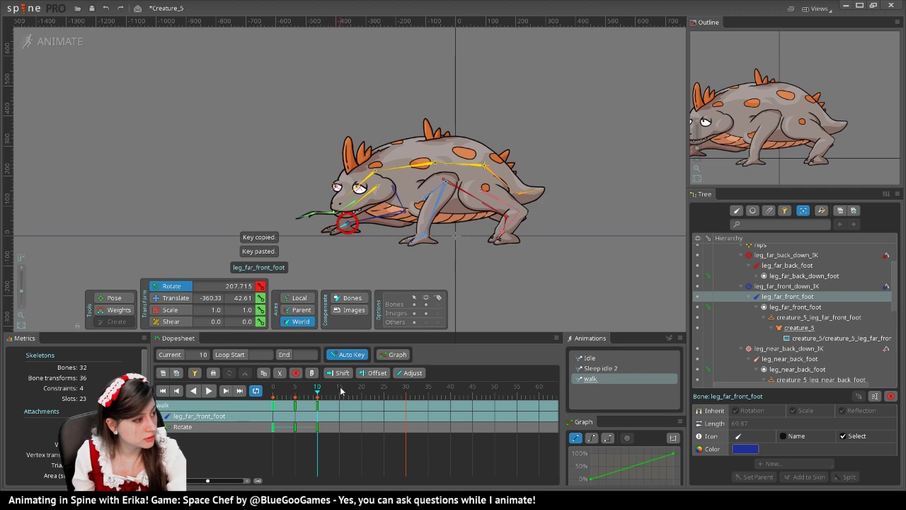
{"action": "left_click", "coordinate": [341, 391]}
{"action": "left_click", "coordinate": [364, 391]}
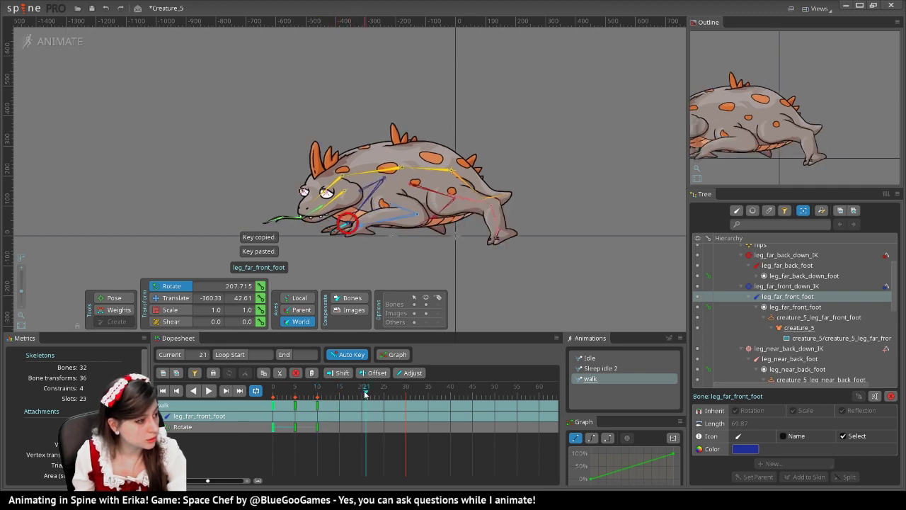
{"action": "left_click", "coordinate": [361, 396]}
{"action": "key", "text": "ctrl+v"}
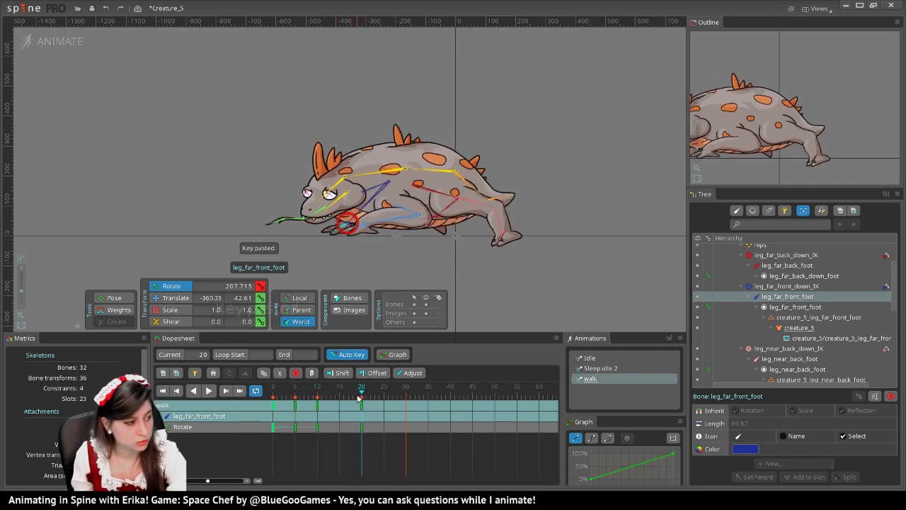
Step: Rotate leg_far_front_foot to about 239 degrees at frame 30 and copy that key to frame 0
{"action": "mouse_move", "coordinate": [383, 399]}
{"action": "left_mouse_down"}
{"action": "mouse_move", "coordinate": [371, 396]}
{"action": "mouse_move", "coordinate": [398, 397]}
{"action": "mouse_move", "coordinate": [383, 397]}
{"action": "left_mouse_up"}
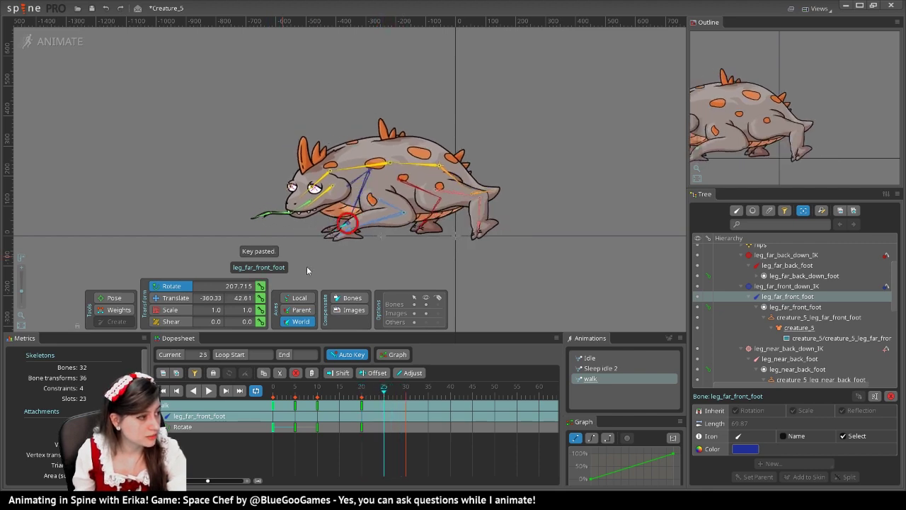
{"action": "left_click_drag", "start_coordinate": [376, 390], "coordinate": [406, 395]}
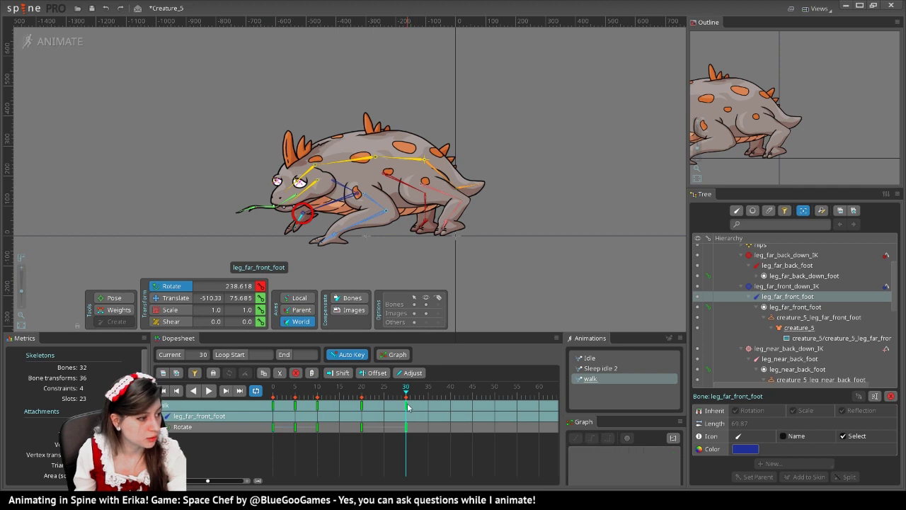
{"action": "key", "text": "ctrl+c"}
{"action": "left_click", "coordinate": [274, 410]}
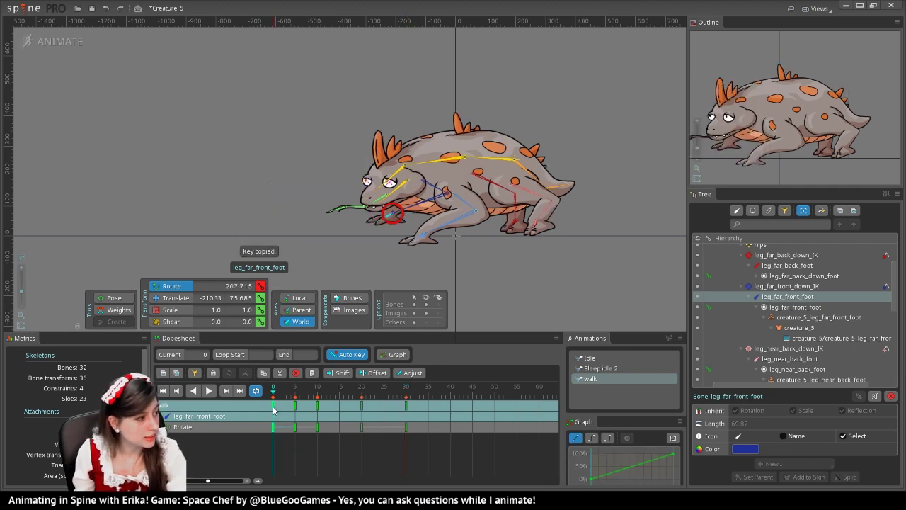
{"action": "key", "text": "ctrl+v"}
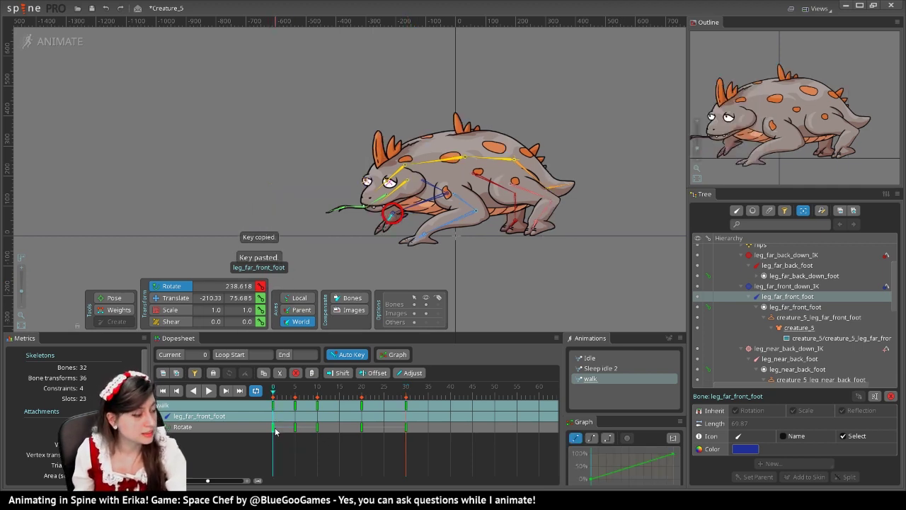
Step: Raise leg_far_front_foot to a height of about 93 at frame 0, and key its unraised translation at frame 5
{"action": "key", "text": "Escape"}
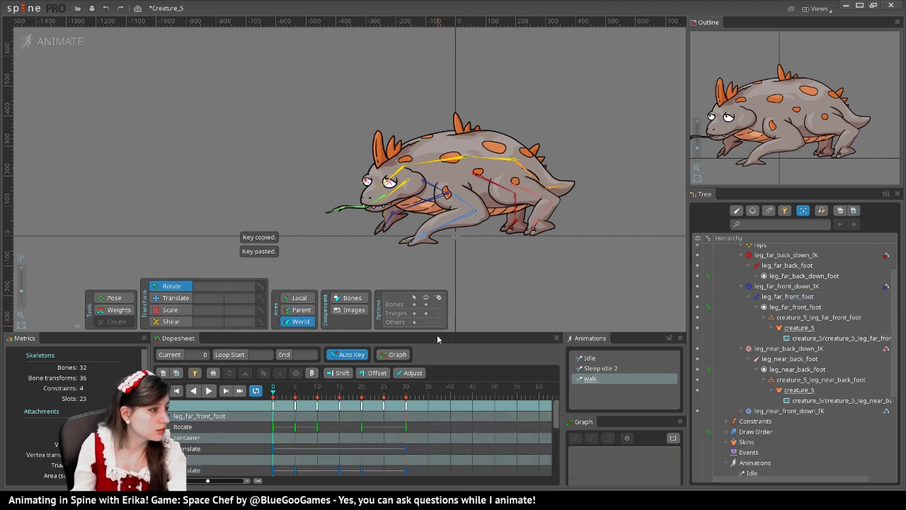
{"action": "left_click", "coordinate": [389, 222]}
{"action": "left_click", "coordinate": [176, 298]}
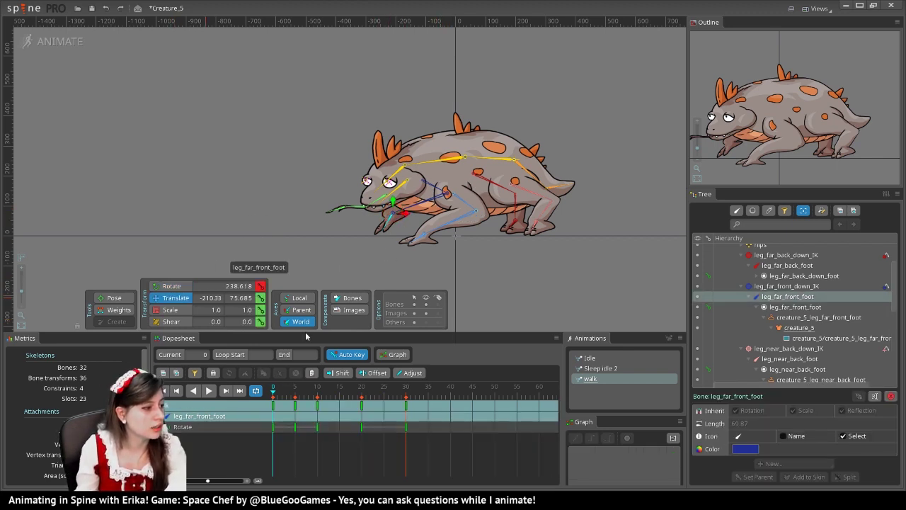
{"action": "left_click_drag", "start_coordinate": [393, 211], "coordinate": [391, 200]}
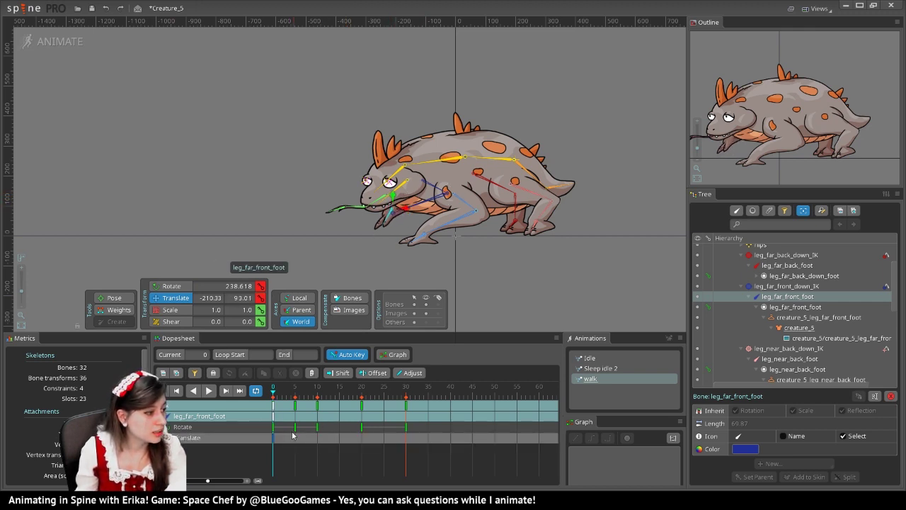
{"action": "left_click_drag", "start_coordinate": [275, 440], "coordinate": [289, 437]}
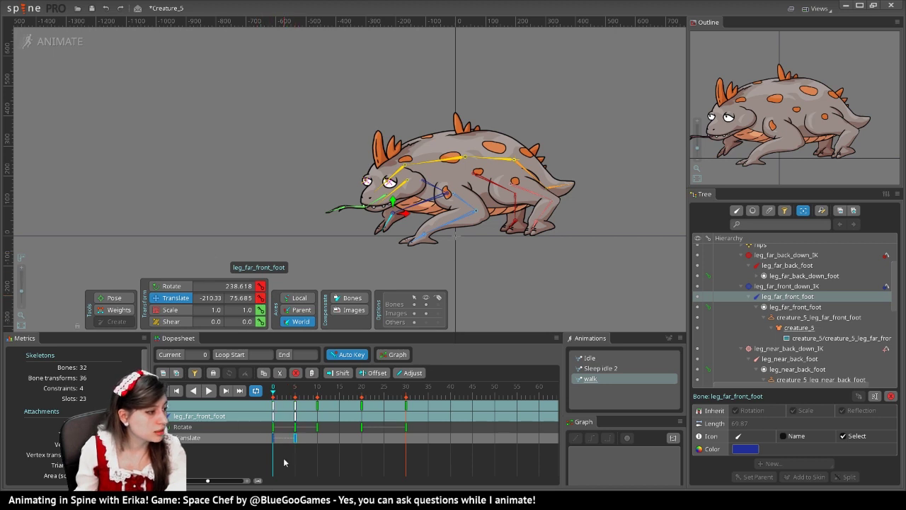
{"action": "left_click_drag", "start_coordinate": [297, 440], "coordinate": [247, 447]}
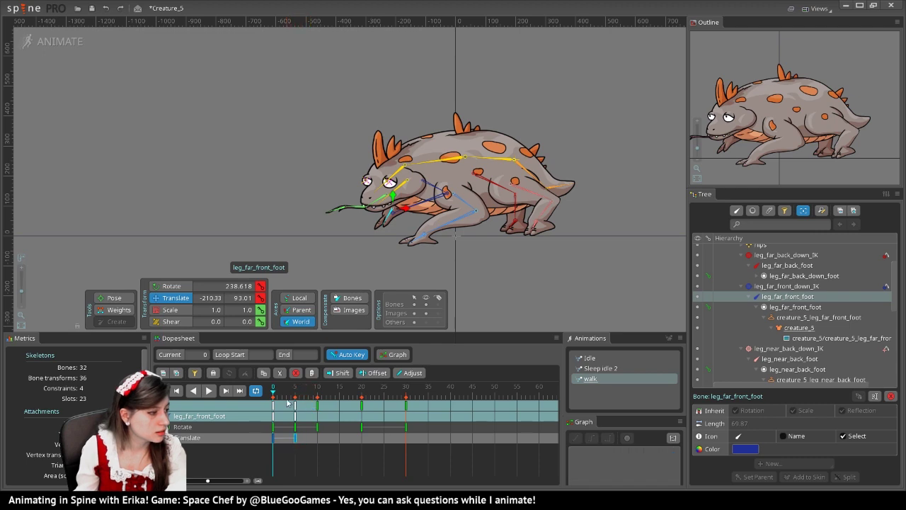
Step: Copy leg_far_front_foot's translate key from frame 0 to frame 30
{"action": "left_click", "coordinate": [256, 392]}
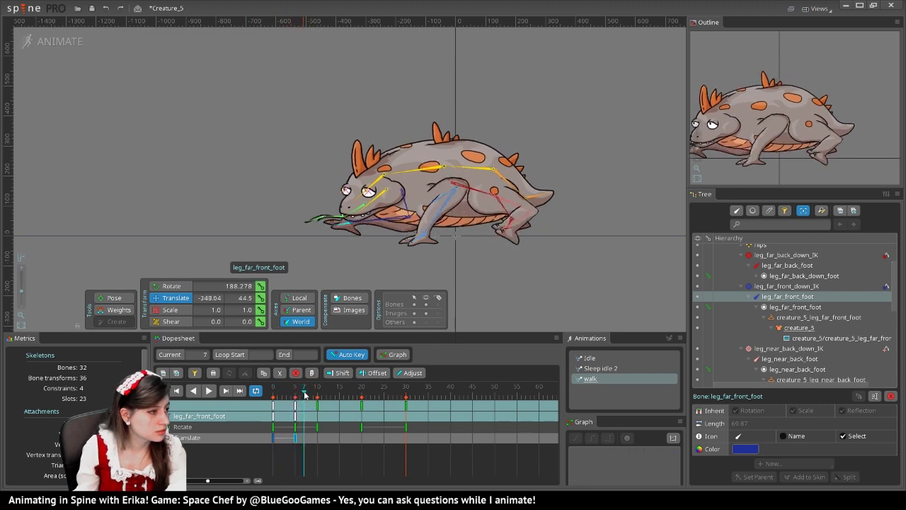
{"action": "left_click", "coordinate": [275, 439]}
{"action": "key", "text": "ctrl+c"}
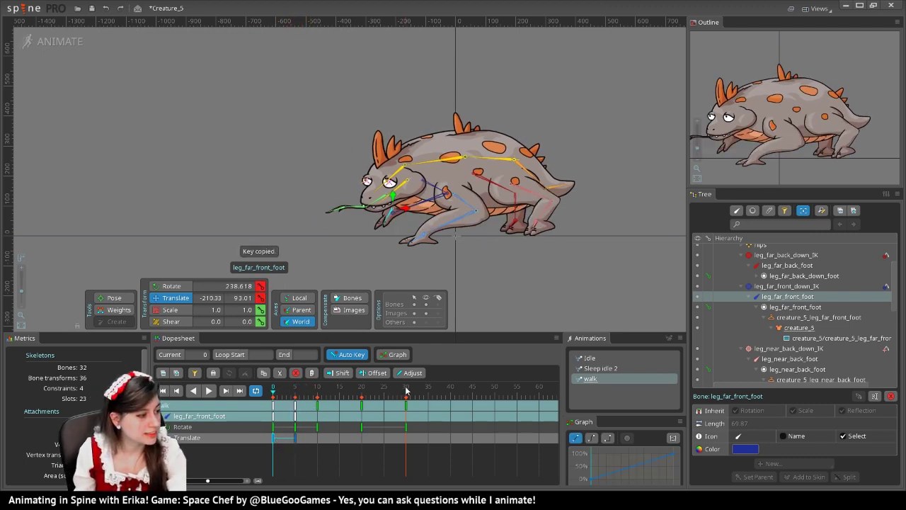
{"action": "left_click", "coordinate": [406, 390]}
{"action": "key", "text": "ctrl+v"}
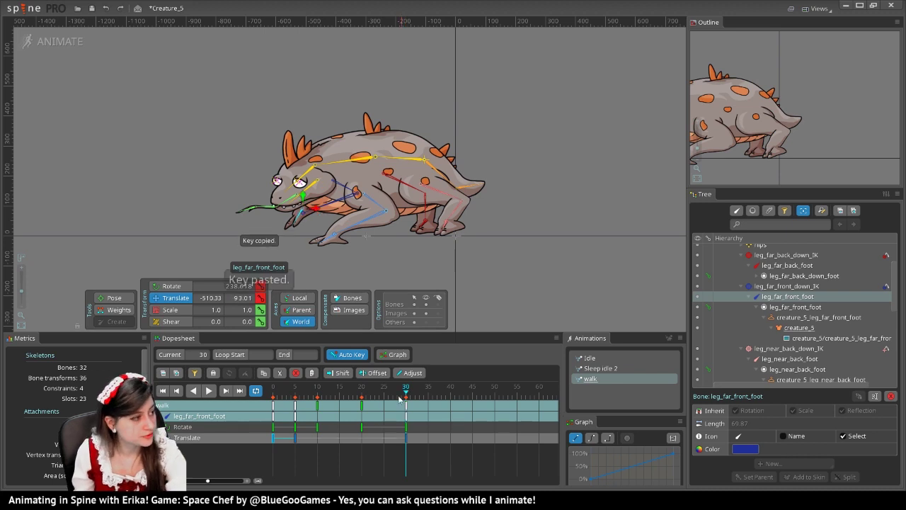
Step: Copy leg_far_front_foot's frame 5 translate key to frame 20, shift the copy to frame 25, and play the walk
{"action": "left_click", "coordinate": [292, 437]}
{"action": "key", "text": "ctrl+c"}
{"action": "left_click", "coordinate": [299, 394]}
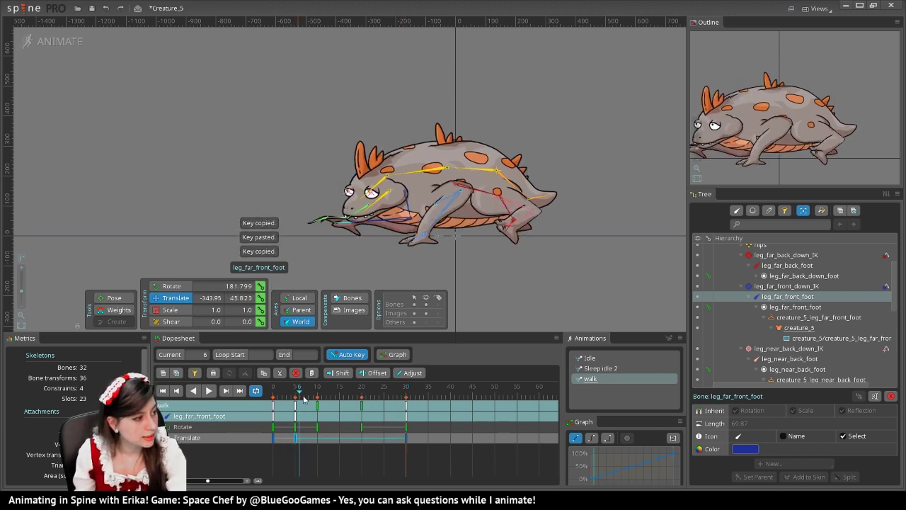
{"action": "left_click_drag", "start_coordinate": [304, 401], "coordinate": [361, 415]}
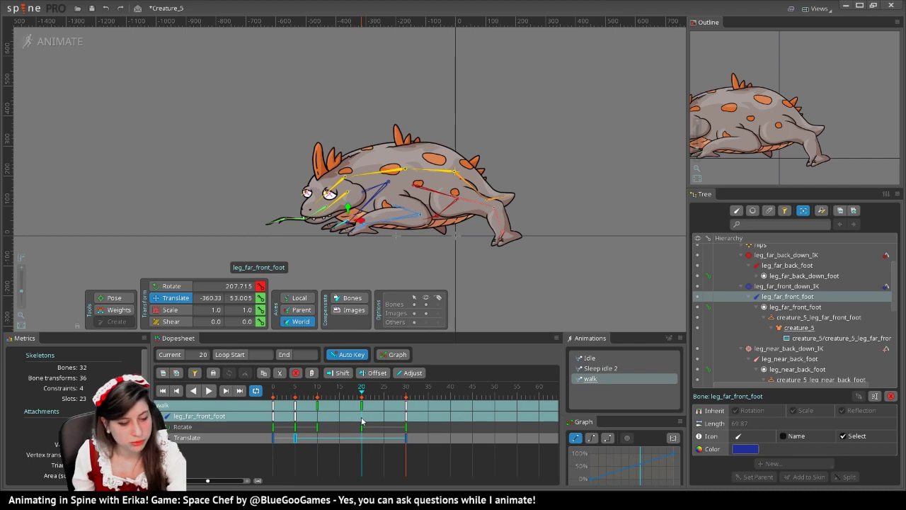
{"action": "key", "text": "ctrl+v"}
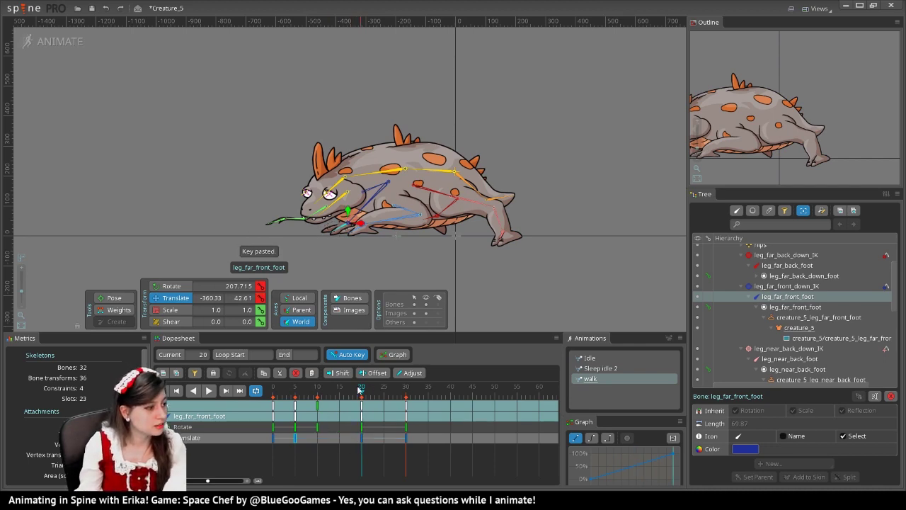
{"action": "left_click", "coordinate": [209, 390]}
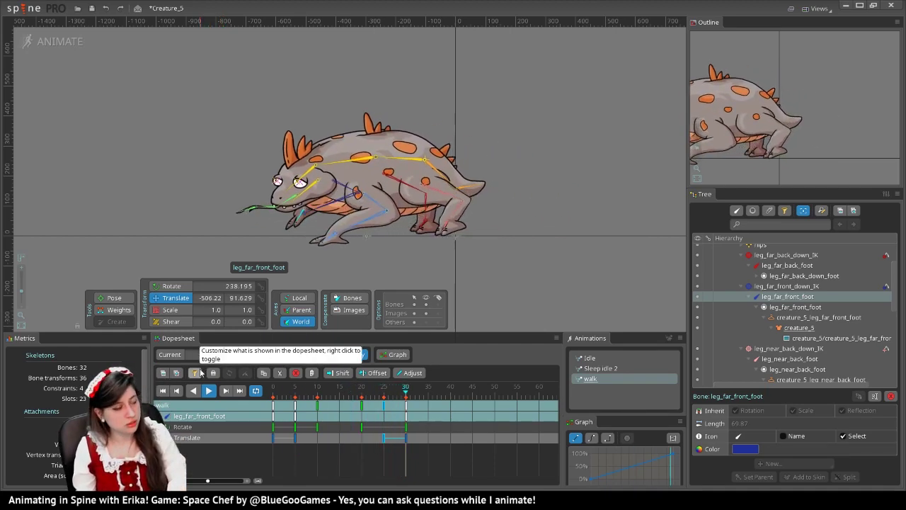
{"action": "right_click", "coordinate": [196, 373]}
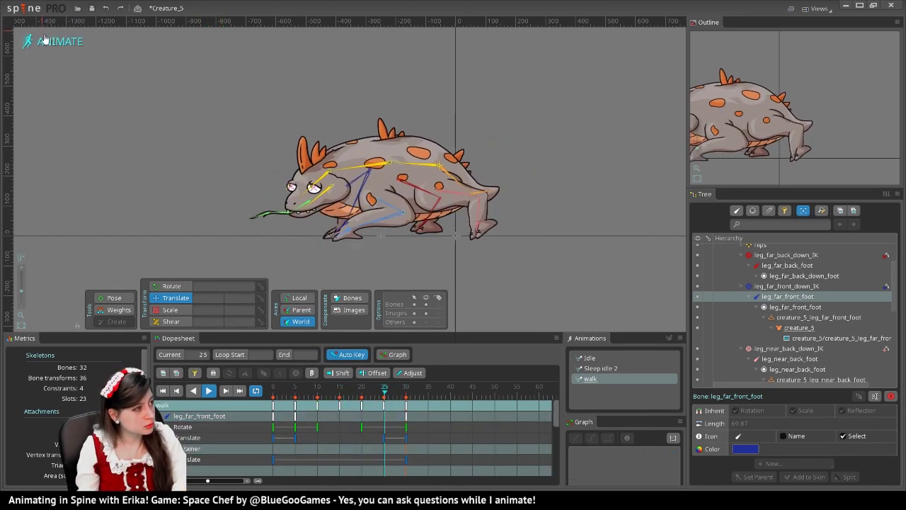
Step: In Setup mode, bind the leg_far_front_foot bone to the creature_5_leg_far_front_down mesh
{"action": "left_click", "coordinate": [44, 39]}
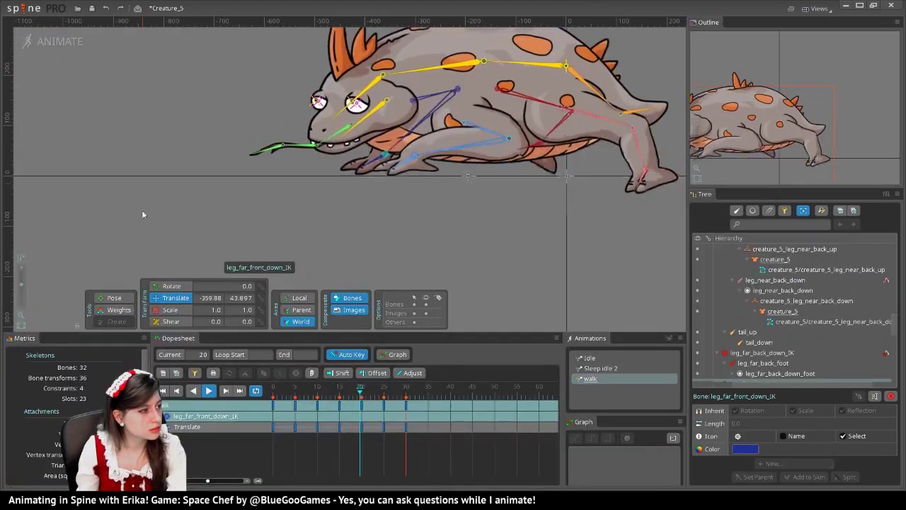
{"action": "left_click", "coordinate": [35, 41]}
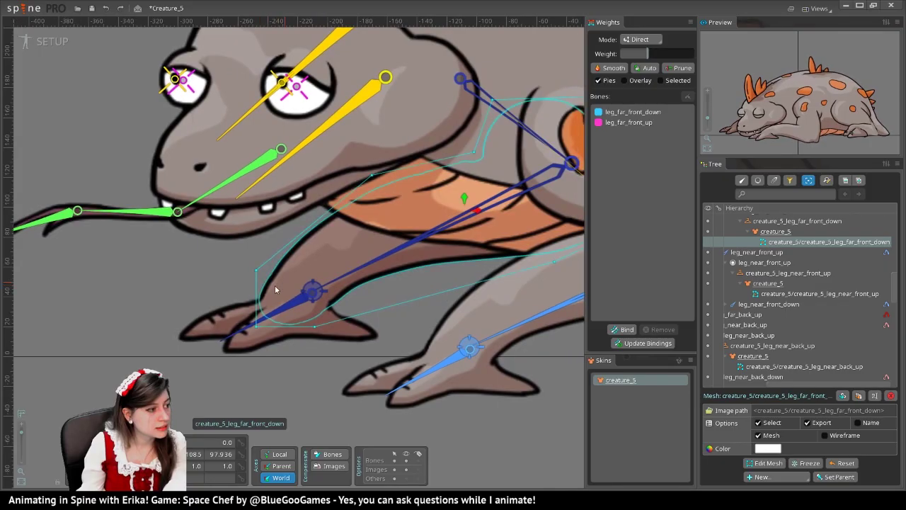
{"action": "left_click", "coordinate": [100, 466]}
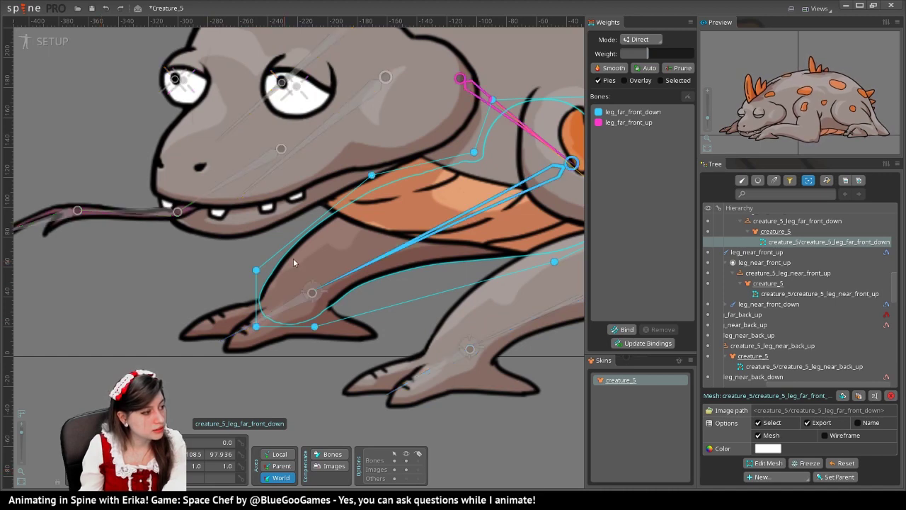
{"action": "key", "text": "b"}
{"action": "left_click", "coordinate": [280, 310]}
{"action": "key", "text": "Return"}
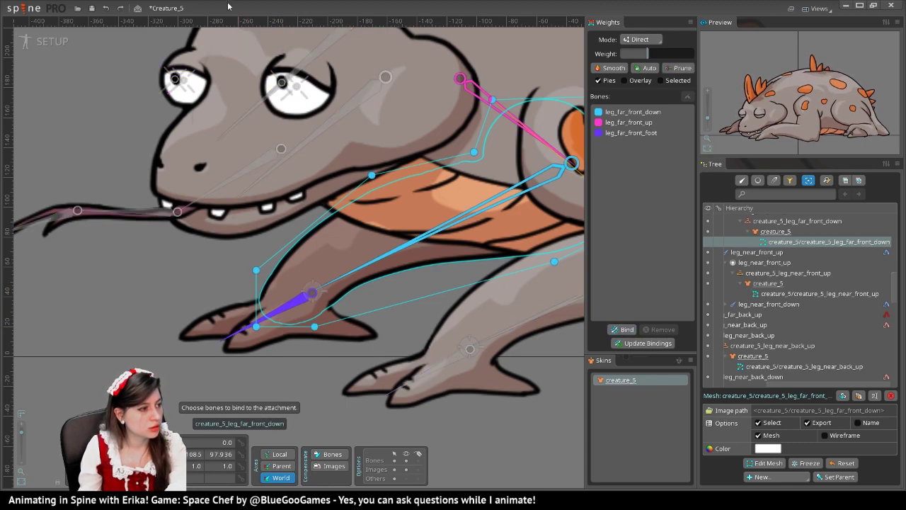
Step: In Animate mode, use the Weights view to give leg_far_front_foot 100% weight on the three creature_5_leg_far_front_down mesh vertices around the foot
{"action": "left_click", "coordinate": [53, 41]}
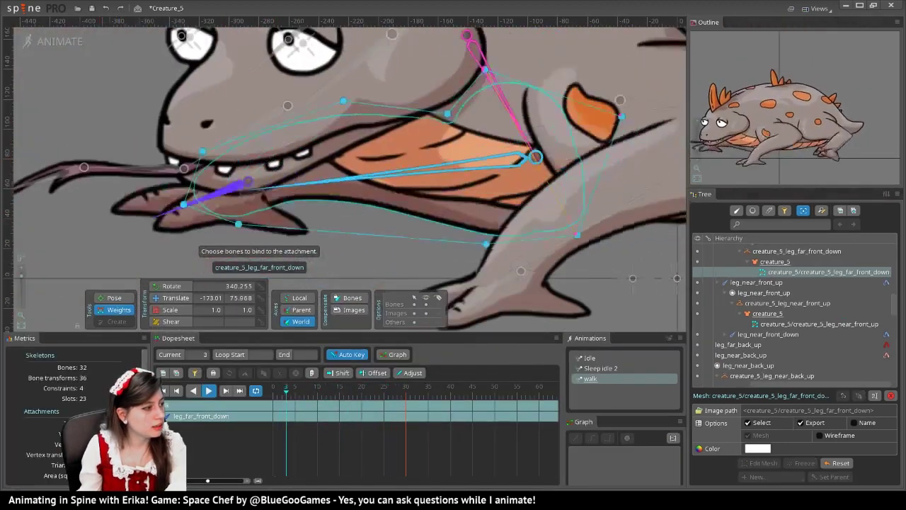
{"action": "left_click", "coordinate": [209, 391]}
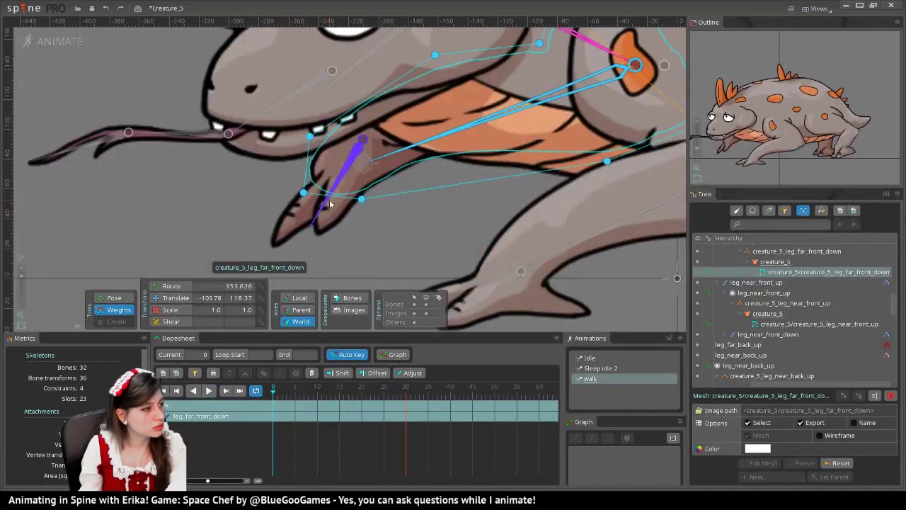
{"action": "left_click", "coordinate": [296, 192]}
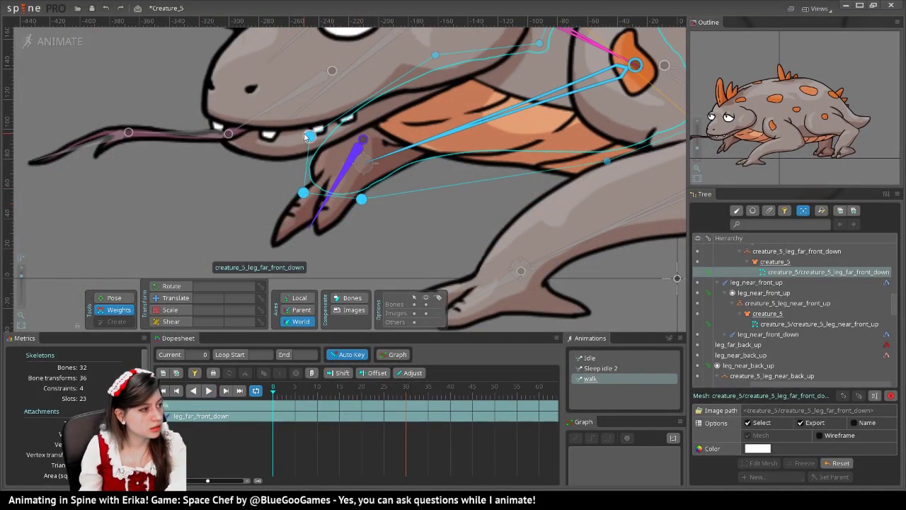
{"action": "left_click", "coordinate": [820, 9]}
{"action": "left_click", "coordinate": [824, 53]}
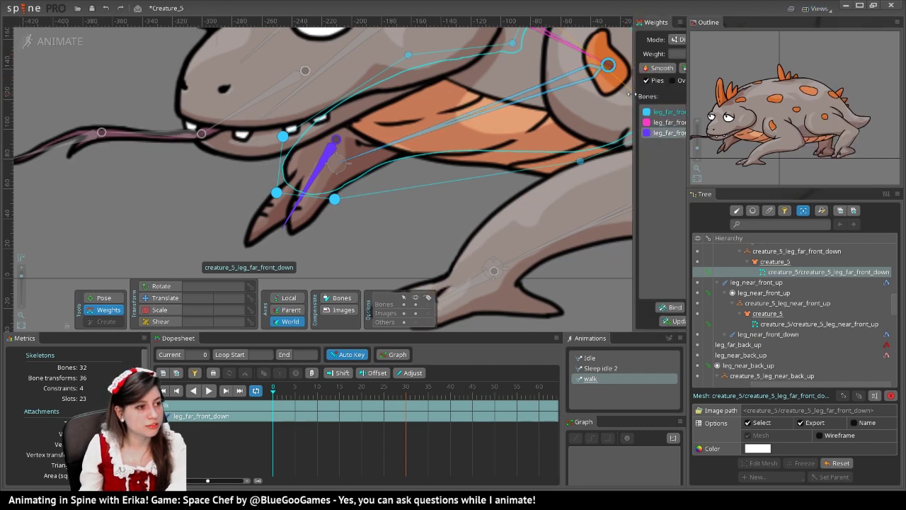
{"action": "left_click_drag", "start_coordinate": [630, 94], "coordinate": [564, 93]}
{"action": "left_click_drag", "start_coordinate": [631, 53], "coordinate": [678, 65]}
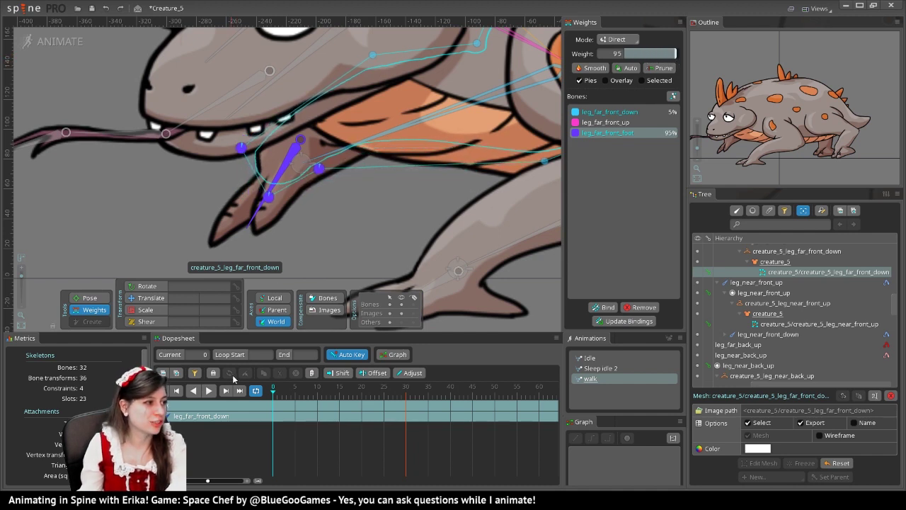
{"action": "left_click_drag", "start_coordinate": [676, 57], "coordinate": [697, 61]}
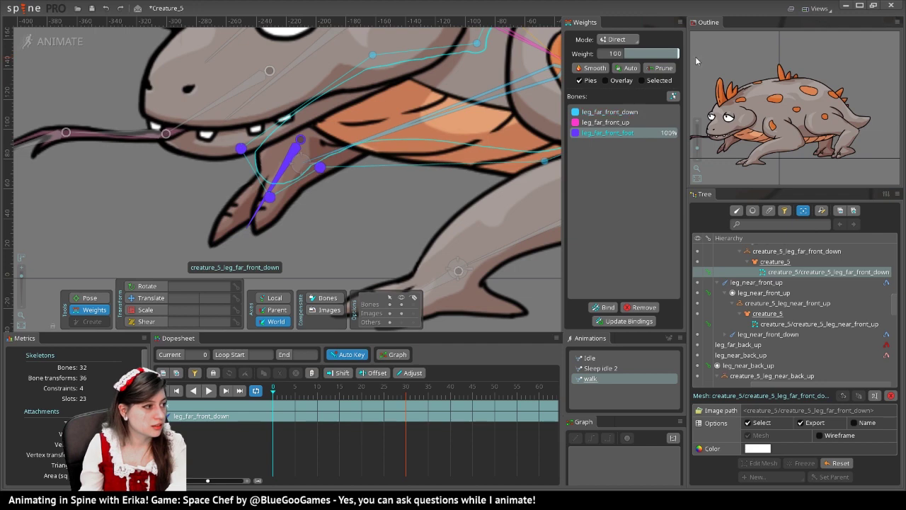
{"action": "double_click", "coordinate": [183, 265]}
{"action": "scroll", "coordinate": [289, 196], "scroll_direction": "down", "scroll_amount": 3}
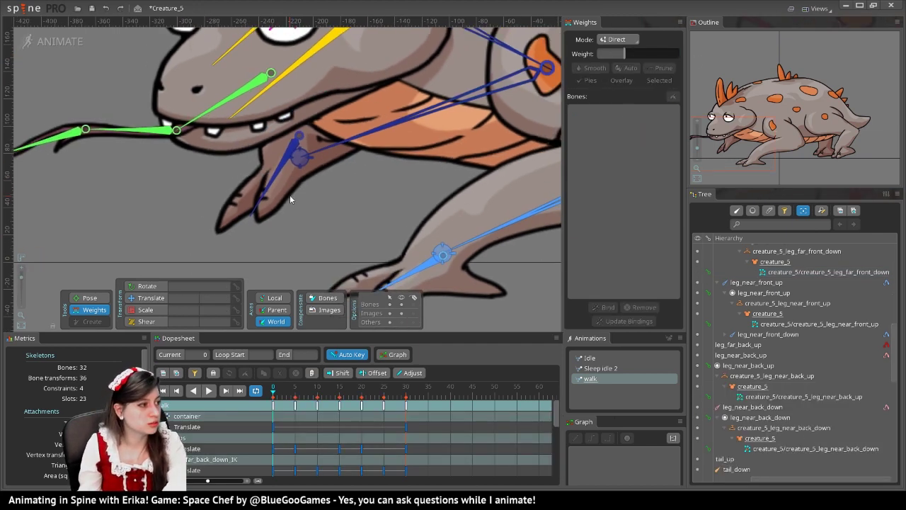
{"action": "left_click_drag", "start_coordinate": [297, 405], "coordinate": [404, 372]}
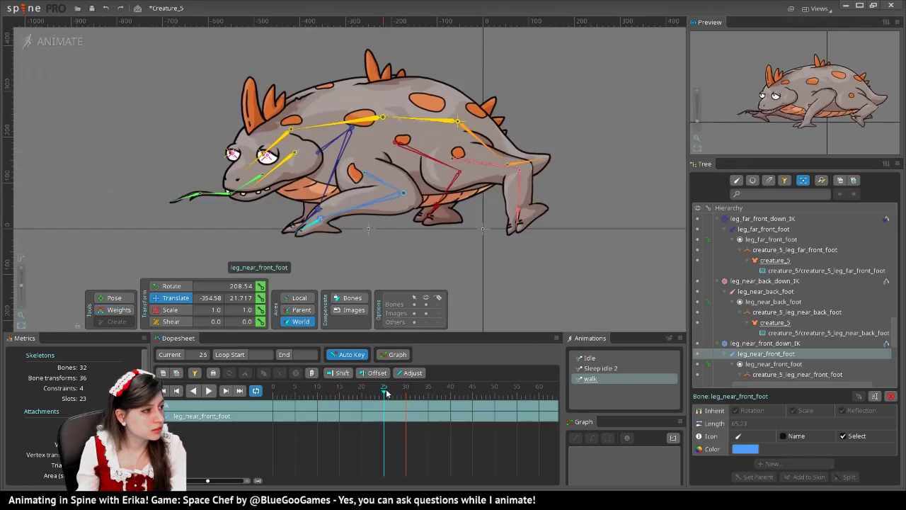
Step: Shift leg_far_front_foot's frame 20 rotate key to frame 25, and play the walk
{"action": "left_click_drag", "start_coordinate": [386, 394], "coordinate": [381, 395]}
{"action": "left_click", "coordinate": [311, 212]}
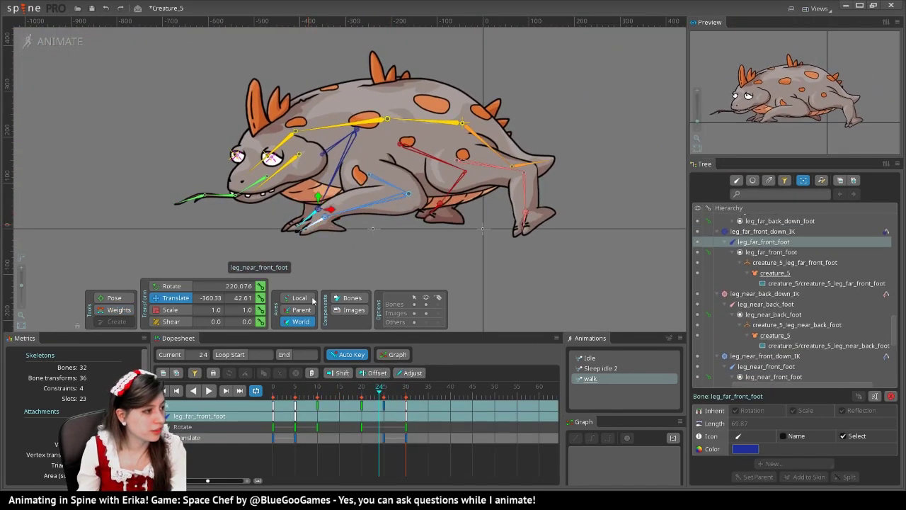
{"action": "left_click_drag", "start_coordinate": [383, 394], "coordinate": [362, 395]}
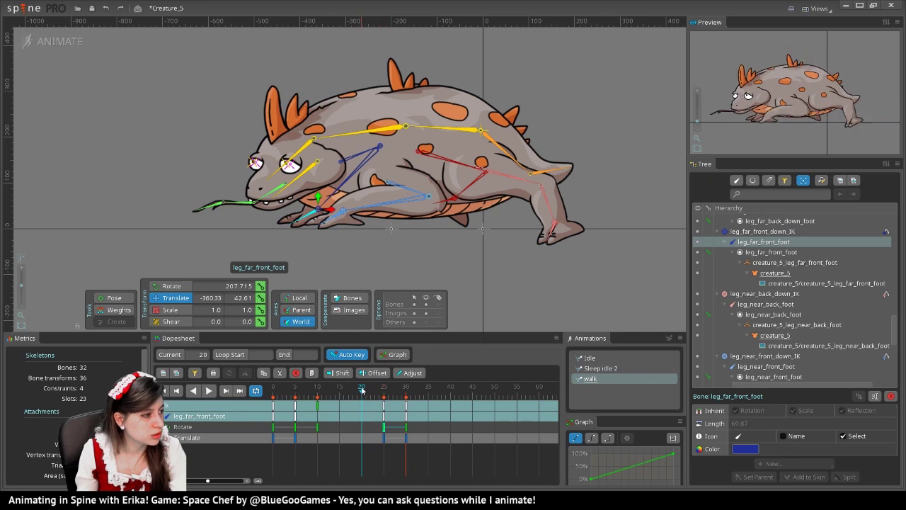
{"action": "left_click_drag", "start_coordinate": [364, 393], "coordinate": [308, 393]}
{"action": "left_click", "coordinate": [208, 392]}
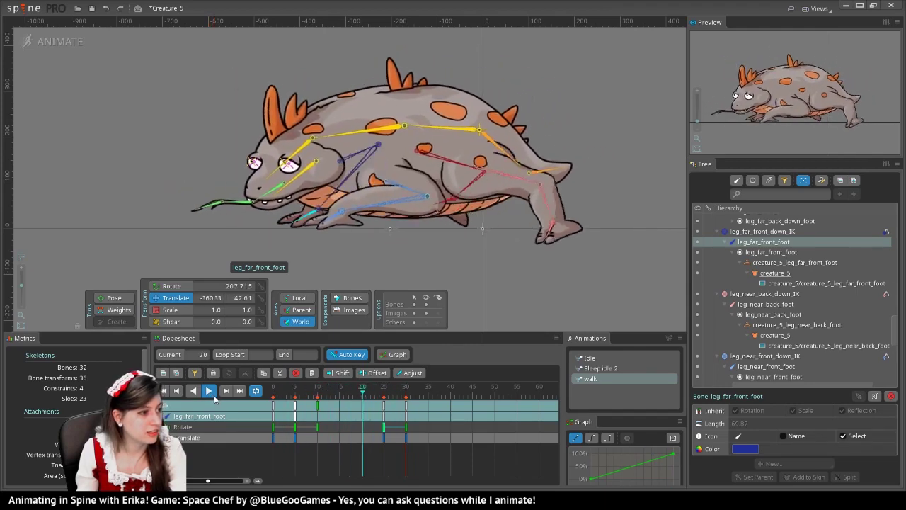
{"action": "left_click", "coordinate": [208, 391]}
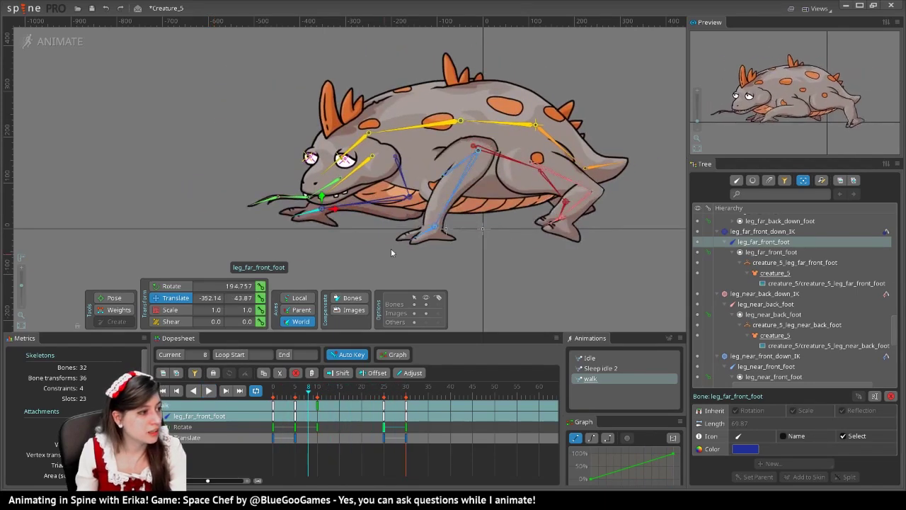
Step: Key leg_near_front_foot's existing rotation at frames 0, 30 and 5
{"action": "left_click", "coordinate": [428, 234]}
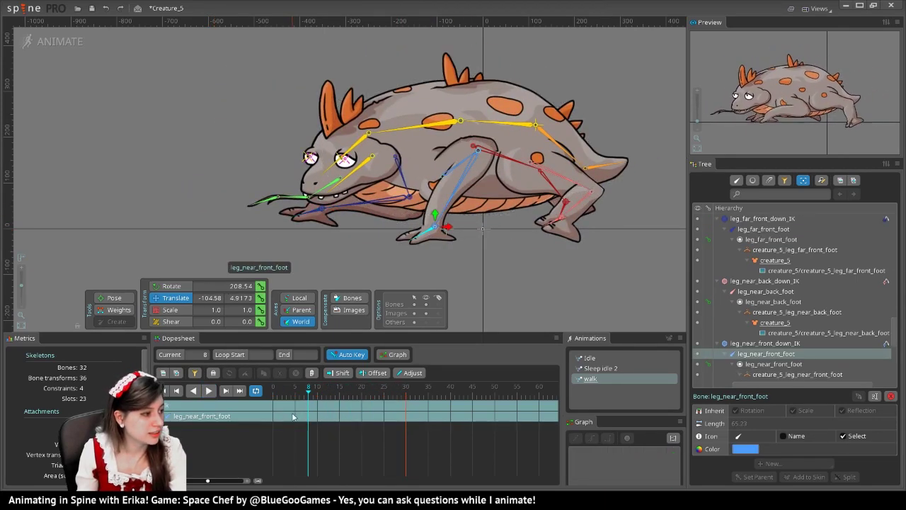
{"action": "left_click_drag", "start_coordinate": [294, 389], "coordinate": [273, 388]}
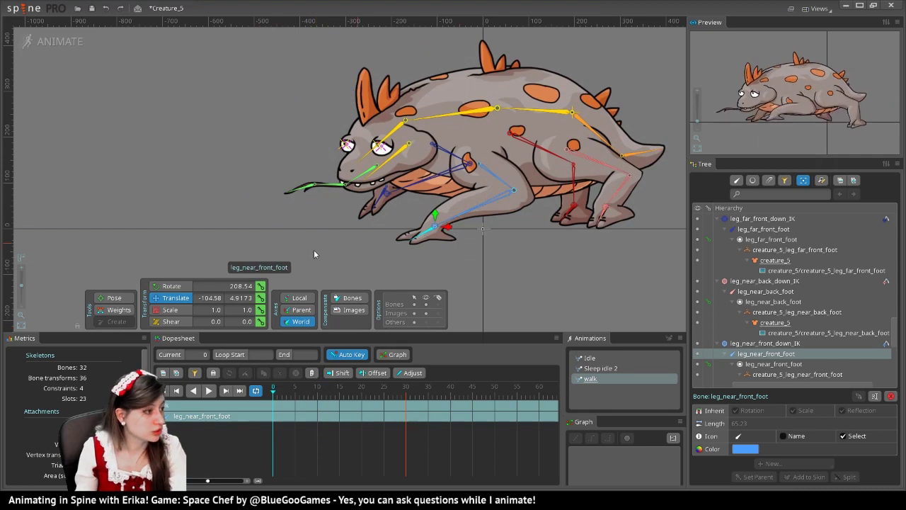
{"action": "left_click", "coordinate": [261, 285]}
{"action": "left_click", "coordinate": [295, 394]}
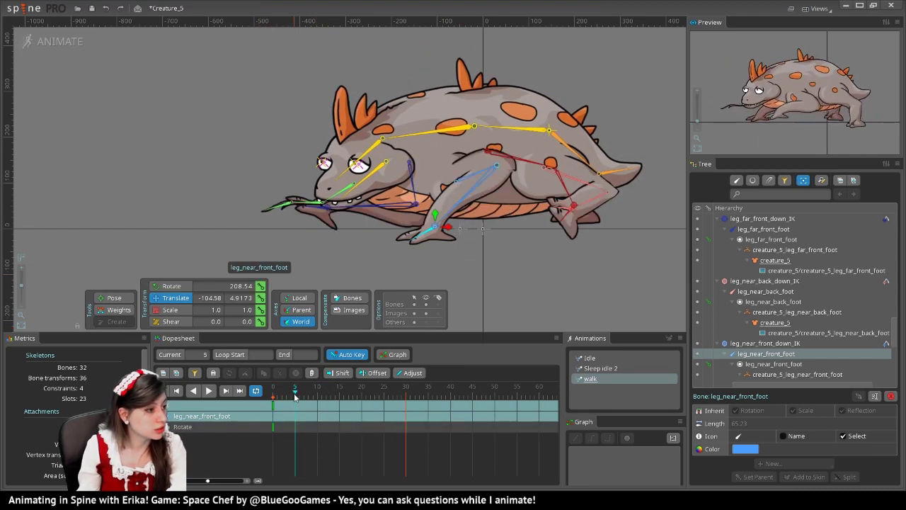
{"action": "left_click", "coordinate": [408, 396]}
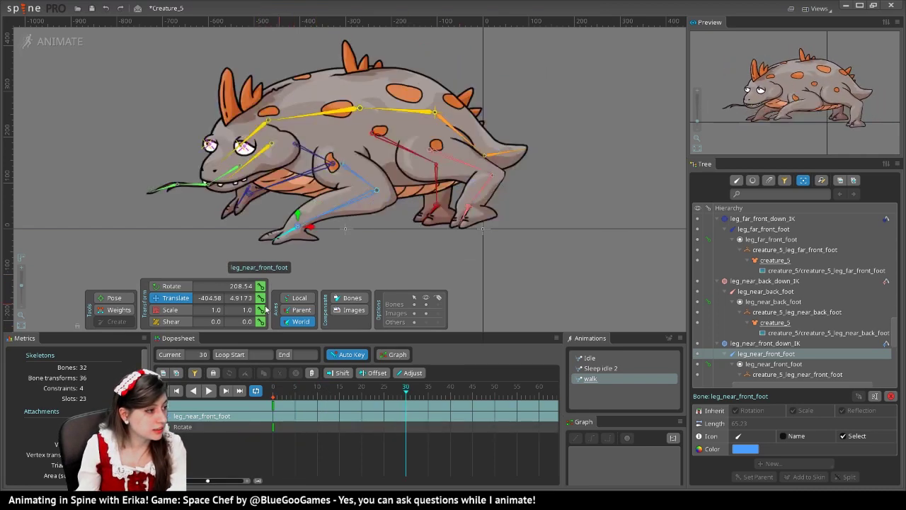
{"action": "left_click", "coordinate": [261, 285]}
{"action": "left_click", "coordinate": [288, 395]}
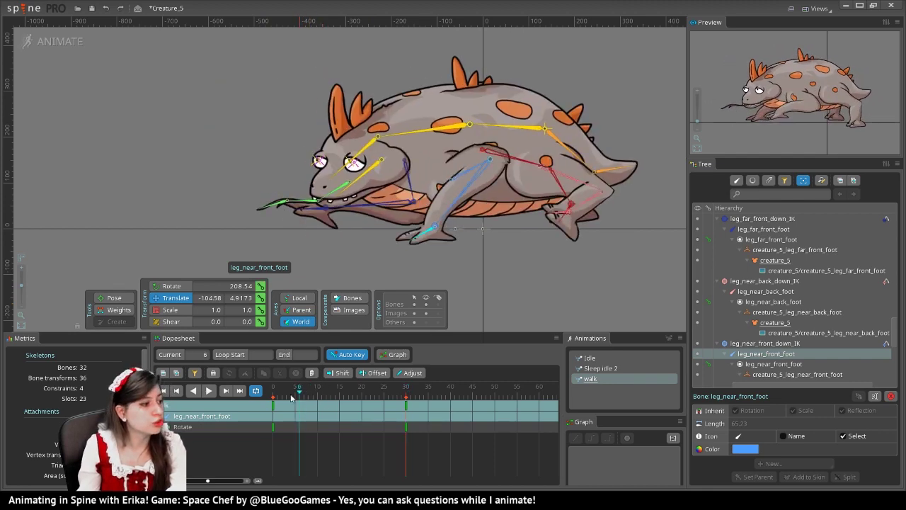
{"action": "left_click_drag", "start_coordinate": [287, 400], "coordinate": [297, 394]}
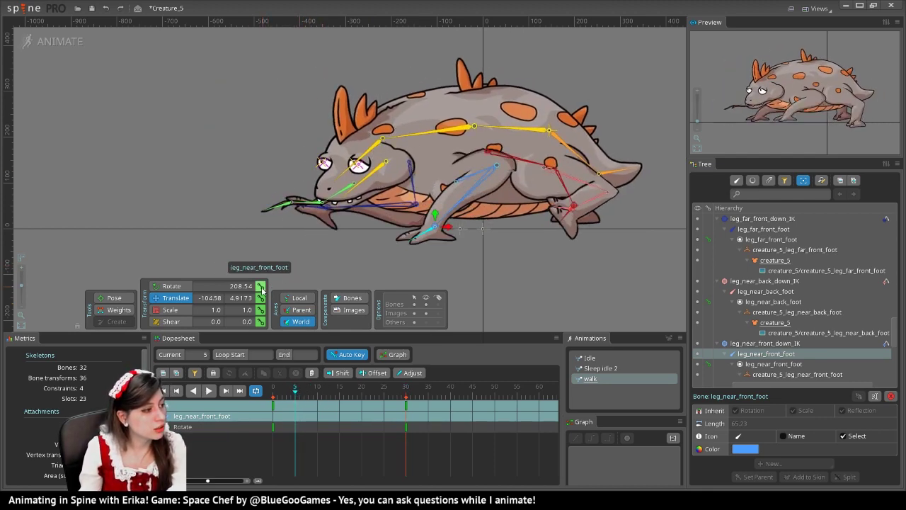
Step: Rotate leg_near_front_foot to about 238.5 at frame 15 so the toes hang down, and check frames 20 and 25
{"action": "left_click_drag", "start_coordinate": [294, 394], "coordinate": [341, 400]}
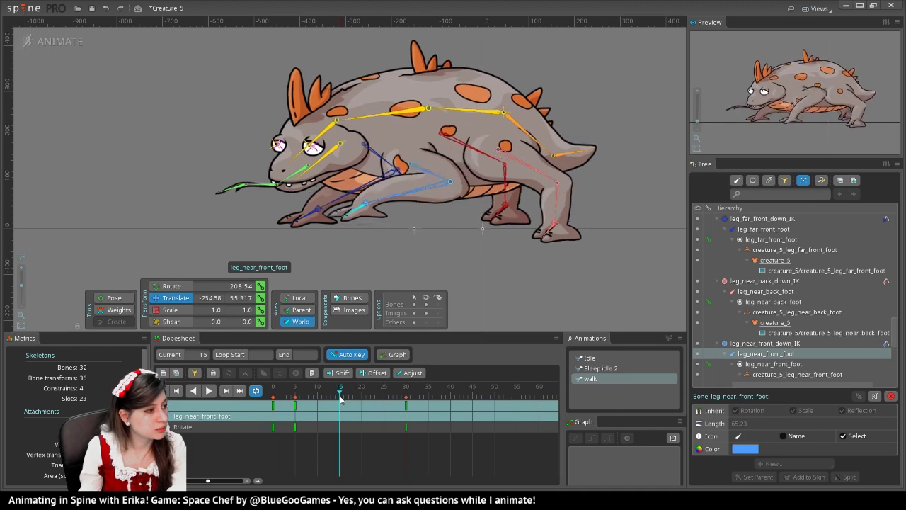
{"action": "key", "text": "c"}
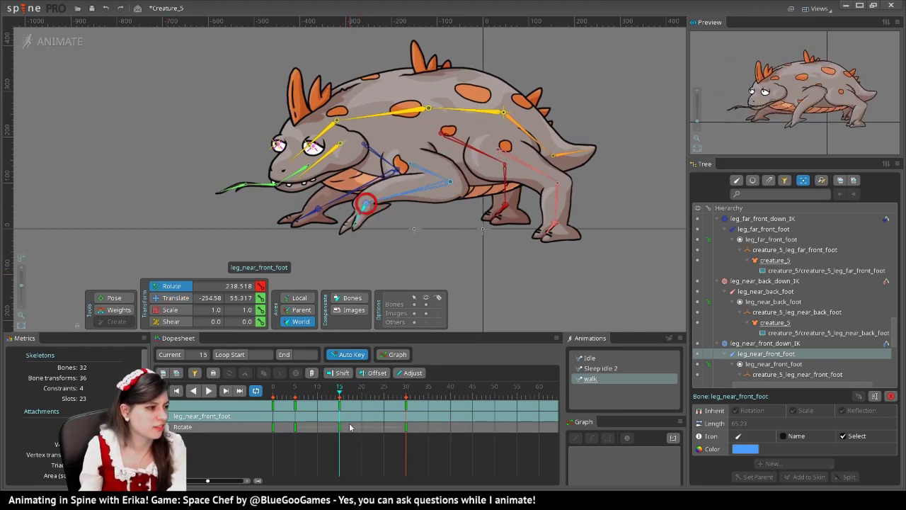
{"action": "left_click", "coordinate": [364, 389]}
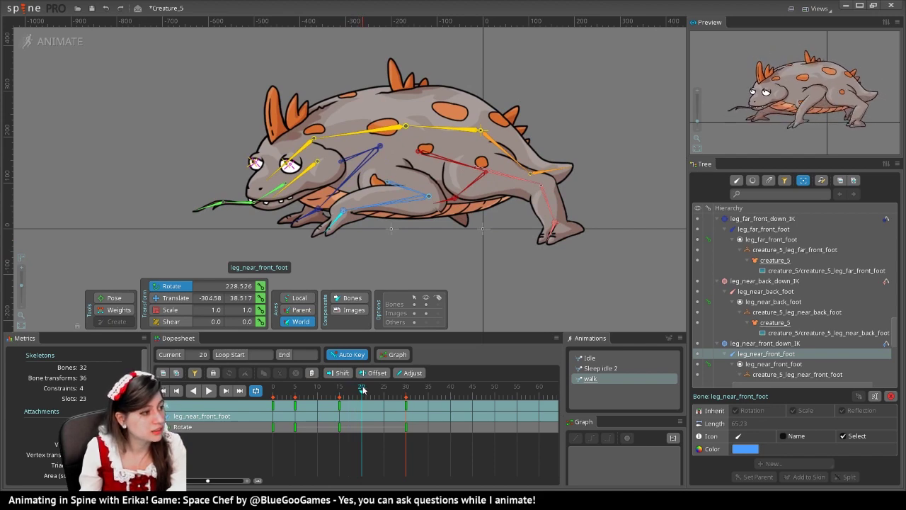
{"action": "left_click_drag", "start_coordinate": [363, 390], "coordinate": [384, 394]}
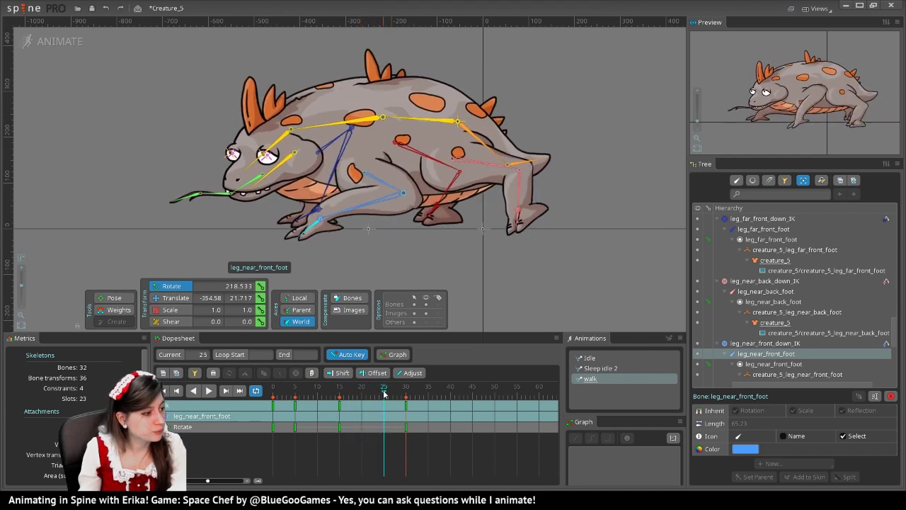
Step: Copy leg_near_front_foot's rotate key from frame 30 to frame 25
{"action": "left_click", "coordinate": [408, 412]}
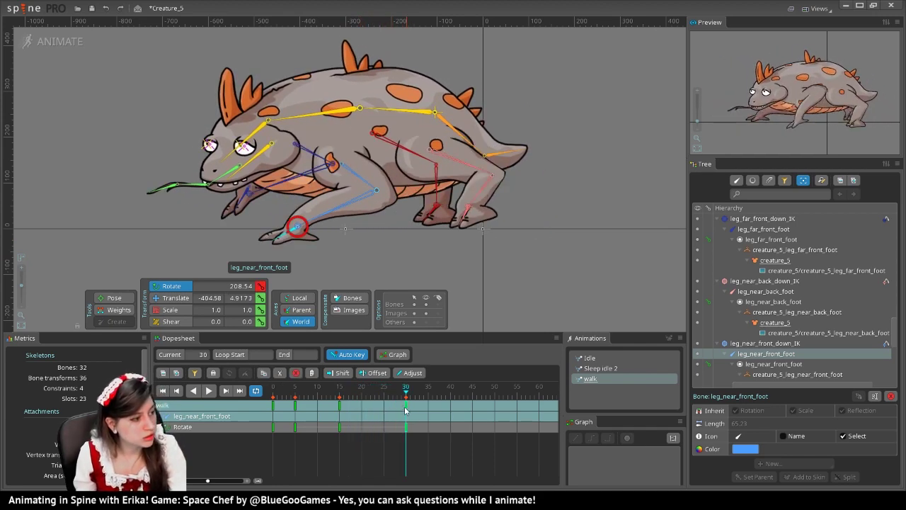
{"action": "left_click", "coordinate": [385, 390]}
{"action": "left_click", "coordinate": [403, 411]}
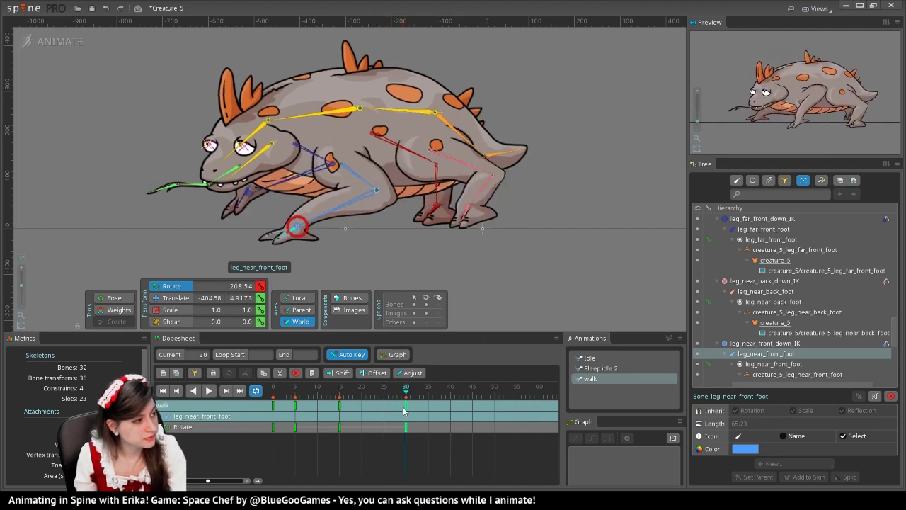
{"action": "key", "text": "k"}
{"action": "key", "text": "ctrl+c"}
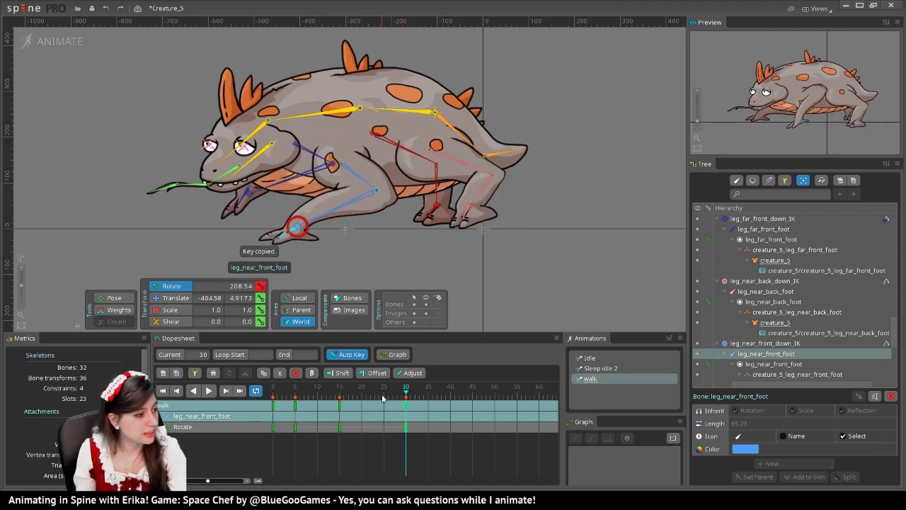
{"action": "left_click", "coordinate": [383, 399]}
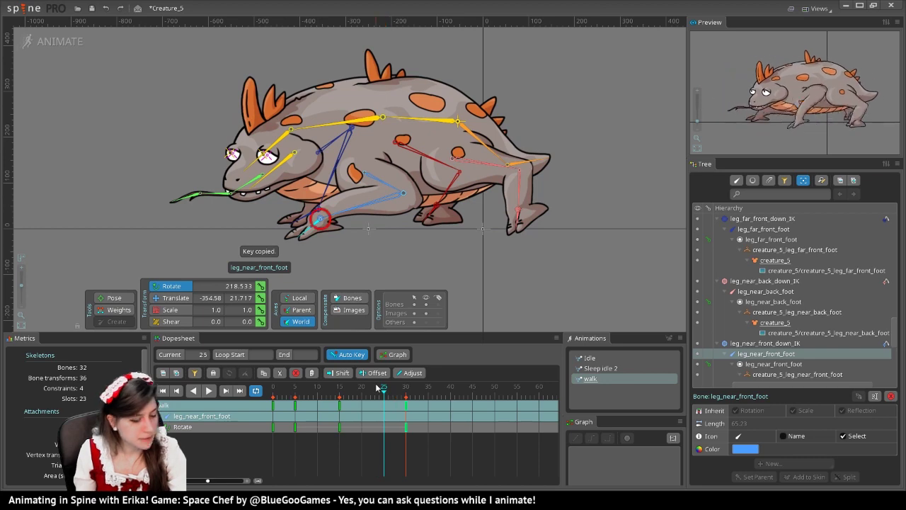
{"action": "key", "text": "ctrl+v"}
Step: Rotate leg_near_front_foot with its toes upward at frame 20, and scrub back to frame 18 to check the motion
{"action": "left_click", "coordinate": [364, 401]}
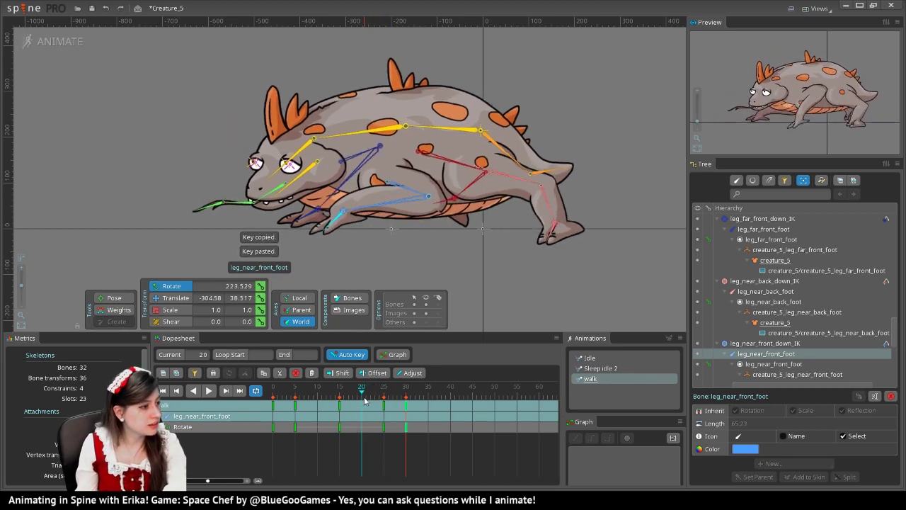
{"action": "left_click", "coordinate": [366, 395]}
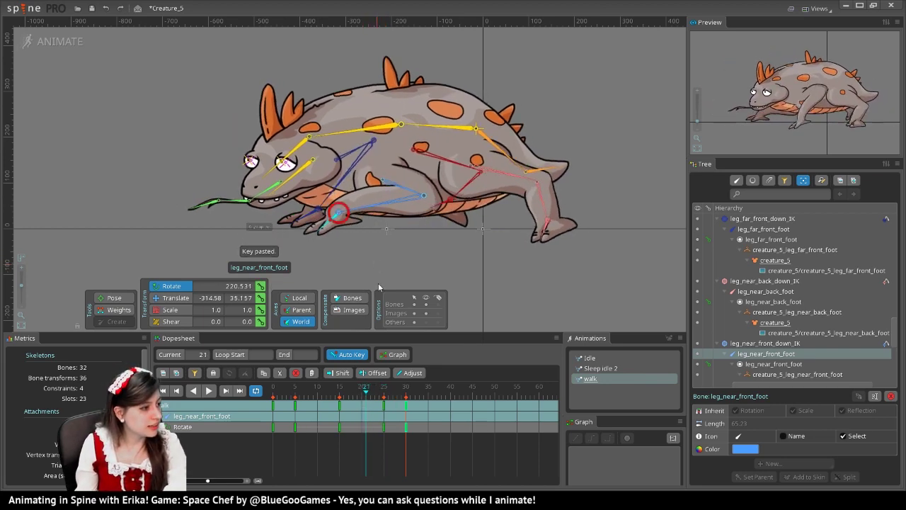
{"action": "left_click", "coordinate": [361, 395]}
{"action": "left_click", "coordinate": [362, 394]}
{"action": "left_click_drag", "start_coordinate": [440, 275], "coordinate": [354, 285]}
{"action": "left_click_drag", "start_coordinate": [361, 395], "coordinate": [353, 377]}
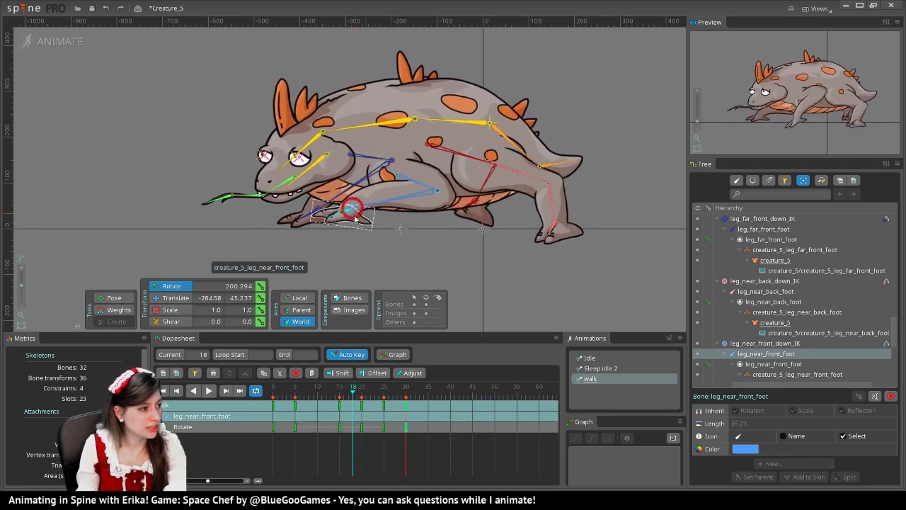
Step: Copy leg_near_front_down_IK's bone transform from frame 30 and paste it at frame 25
{"action": "left_click", "coordinate": [351, 207]}
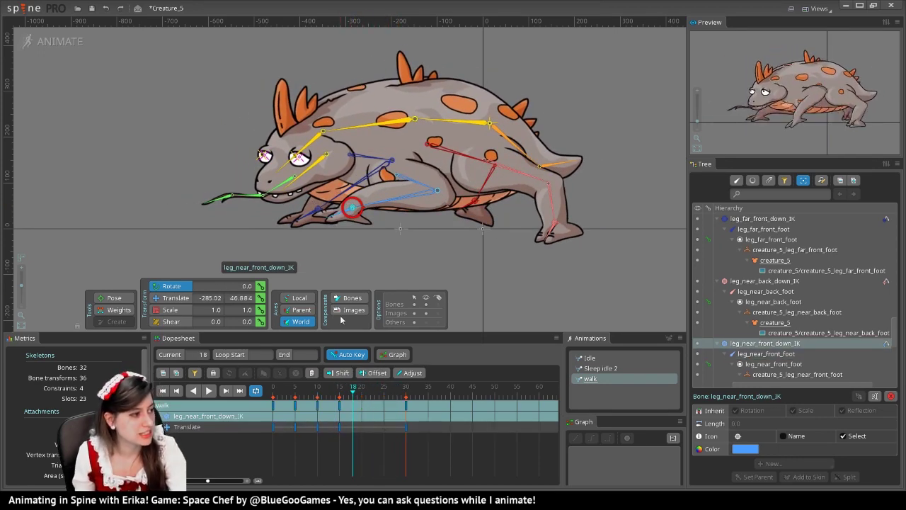
{"action": "left_click", "coordinate": [405, 398]}
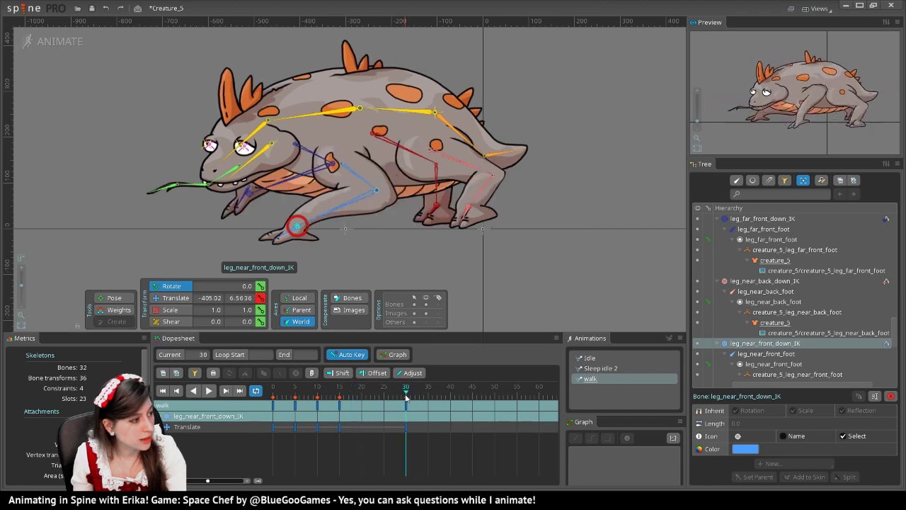
{"action": "left_click", "coordinate": [309, 233]}
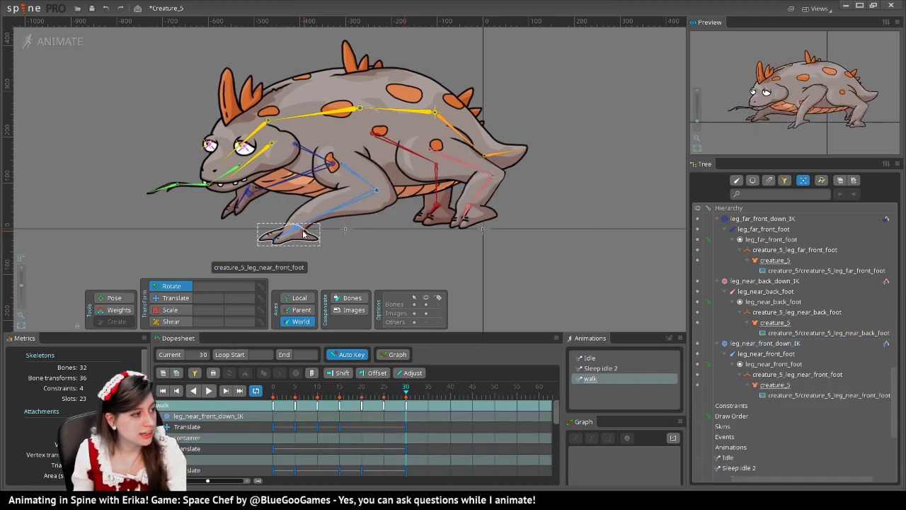
{"action": "left_click", "coordinate": [299, 231]}
{"action": "key", "text": "ctrl+c"}
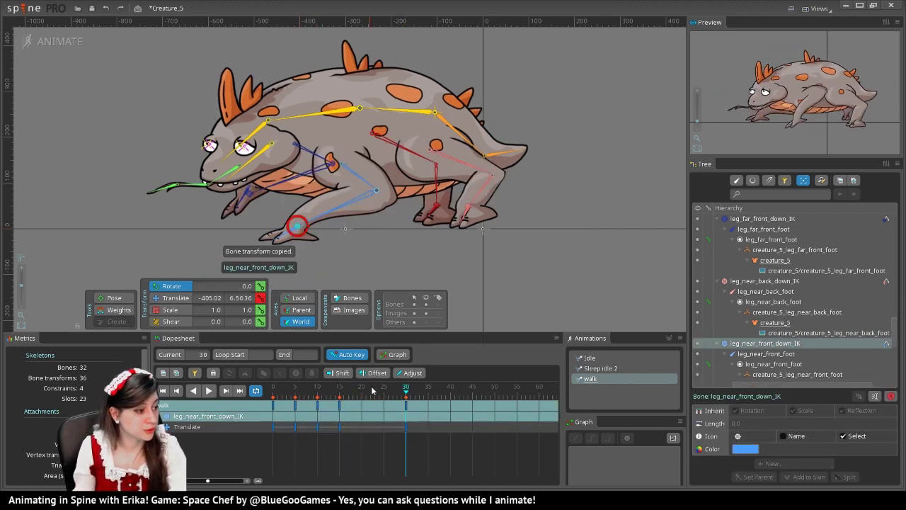
{"action": "left_click", "coordinate": [384, 395]}
{"action": "key", "text": "ctrl+v"}
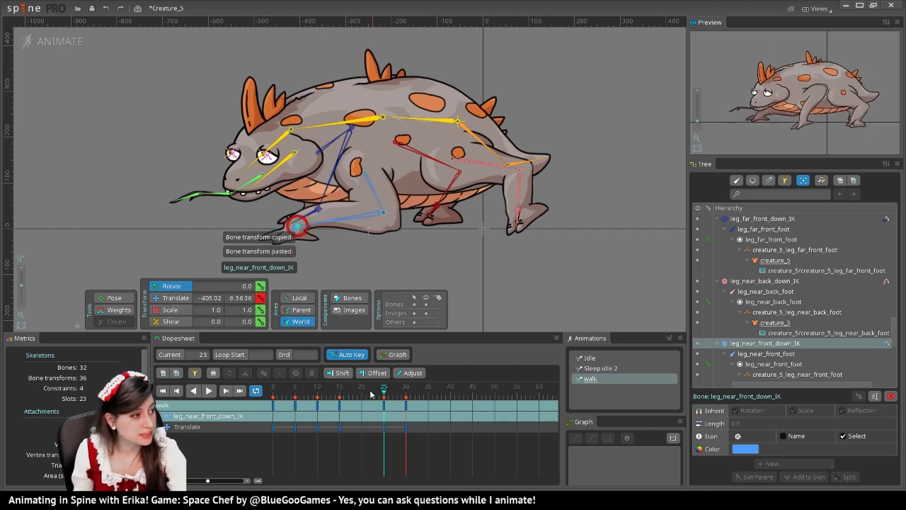
Step: Key the leg_near_front_down_IK translation at frame 20 of the walk animation and check the near front leg's motion around it
{"action": "left_click", "coordinate": [362, 392]}
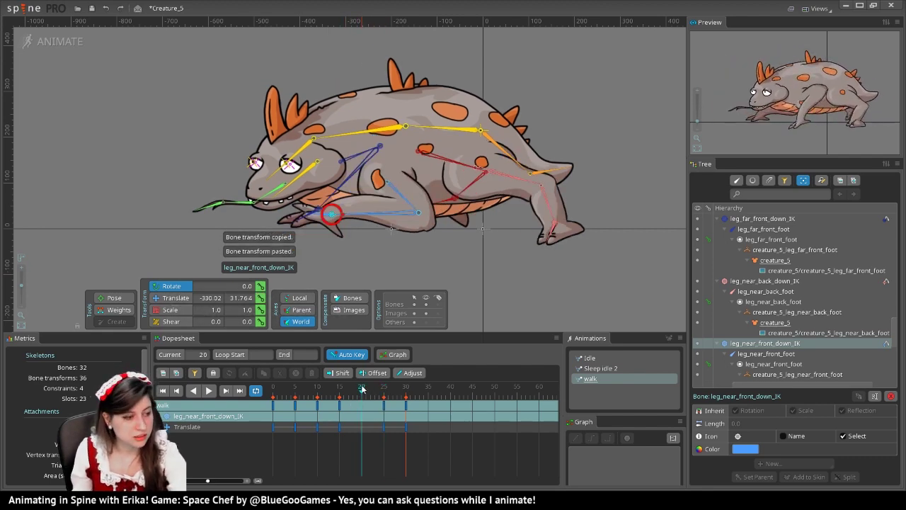
{"action": "left_click", "coordinate": [350, 395]}
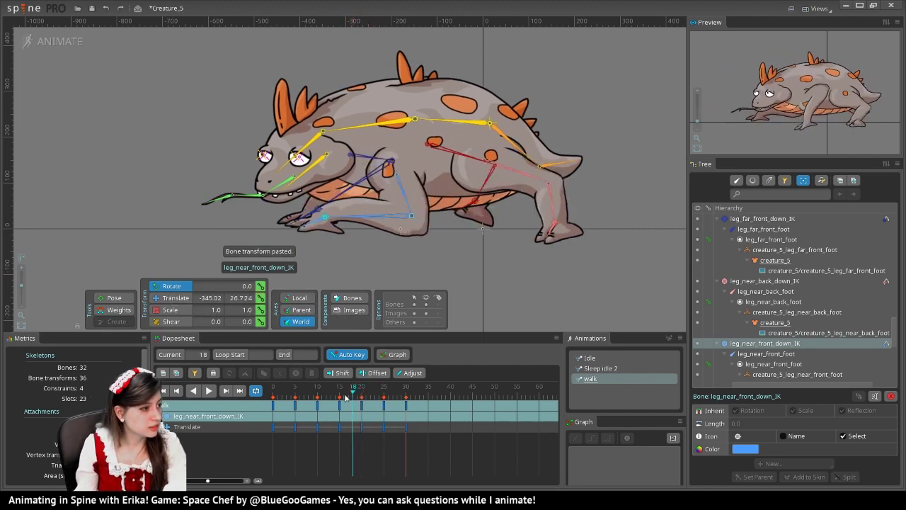
{"action": "left_click", "coordinate": [362, 394]}
{"action": "left_click_drag", "start_coordinate": [362, 395], "coordinate": [397, 407]}
{"action": "left_click", "coordinate": [297, 225]}
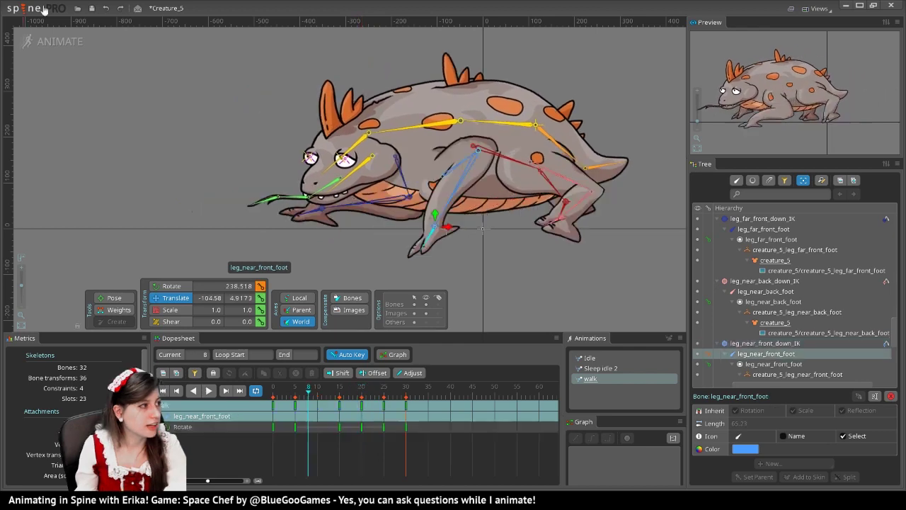
Step: In Setup mode, bind the leg_near_front_foot bone to the creature_5_leg_near_front_down mesh
{"action": "left_click", "coordinate": [53, 41]}
{"action": "left_click_drag", "start_coordinate": [374, 191], "coordinate": [347, 230]}
{"action": "left_click", "coordinate": [428, 291]}
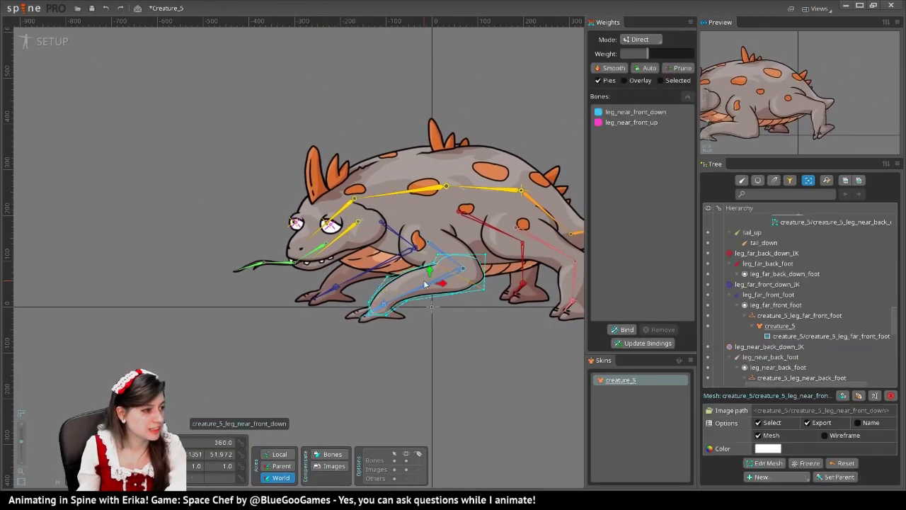
{"action": "left_click", "coordinate": [626, 329]}
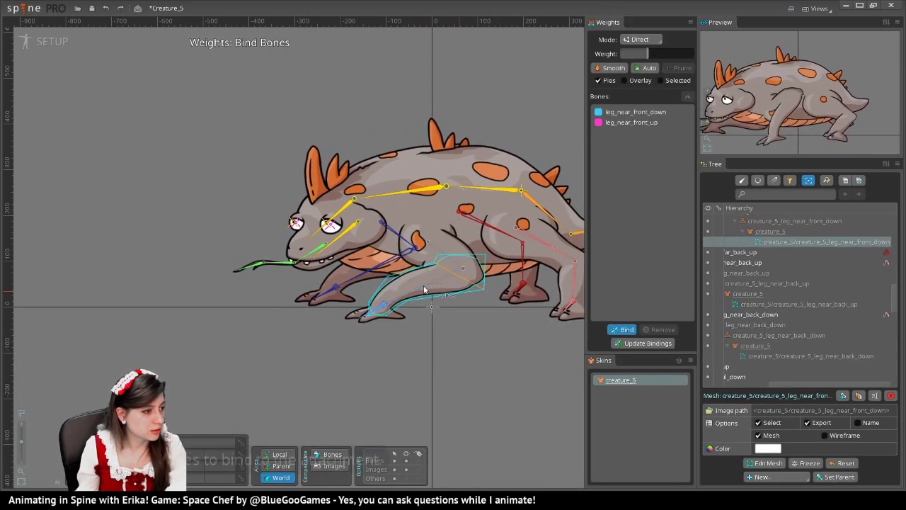
{"action": "left_click", "coordinate": [369, 303]}
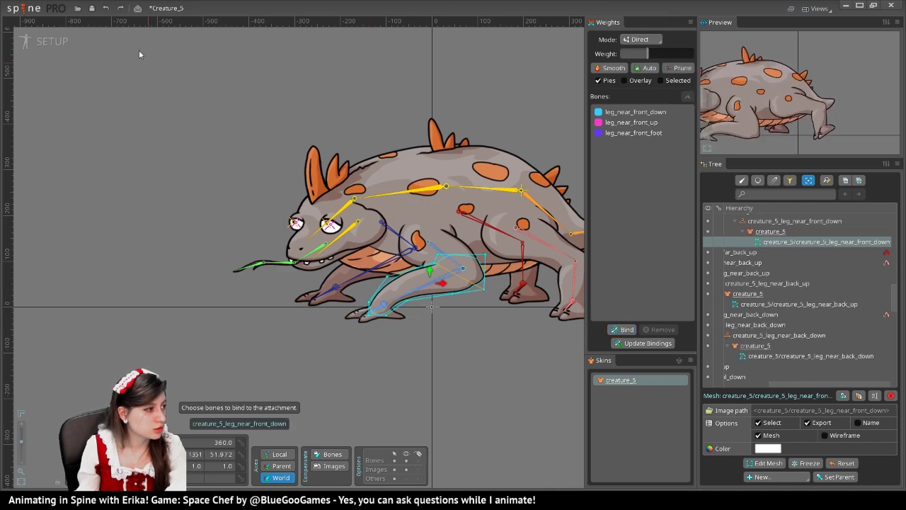
Step: In Animate mode, give the three ankle vertices of the near front lower leg mesh a weight of 100 on leg_near_front_foot
{"action": "left_click", "coordinate": [53, 41]}
{"action": "scroll", "coordinate": [297, 269], "scroll_direction": "up", "scroll_amount": 5}
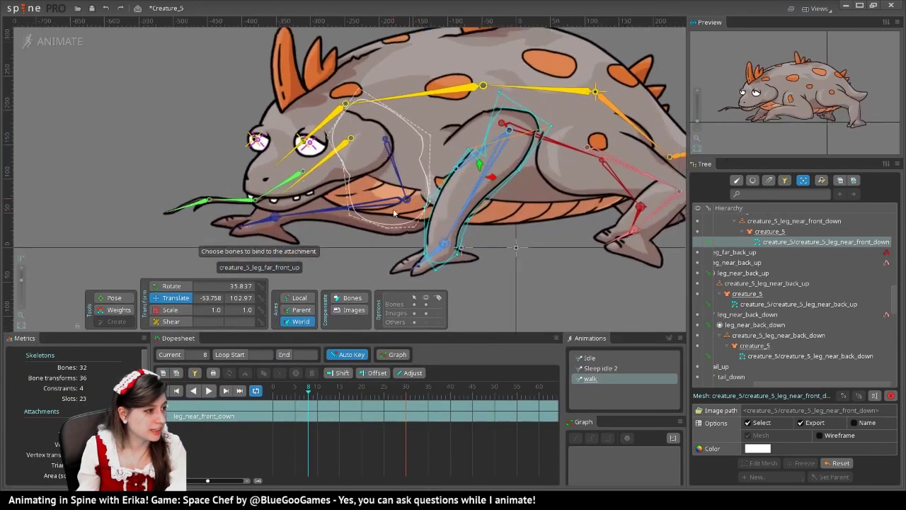
{"action": "left_click", "coordinate": [115, 311]}
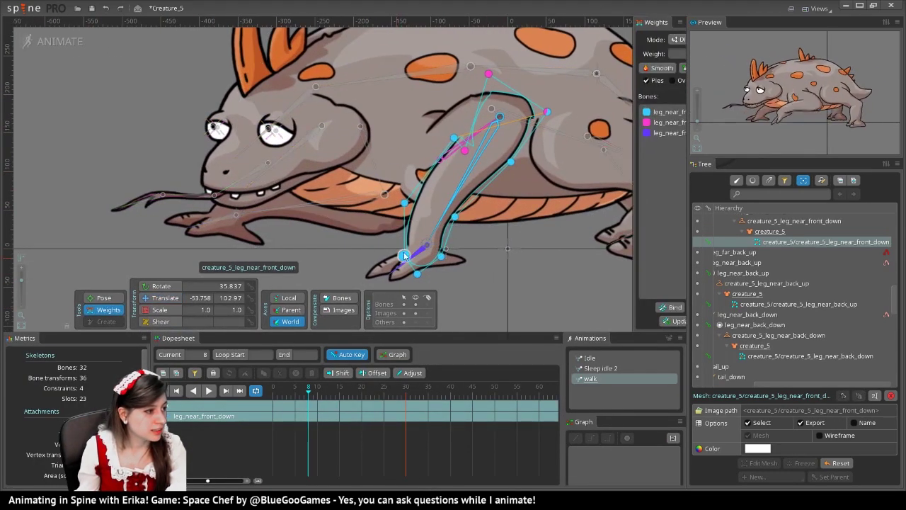
{"action": "left_click_drag", "start_coordinate": [477, 295], "coordinate": [408, 262]}
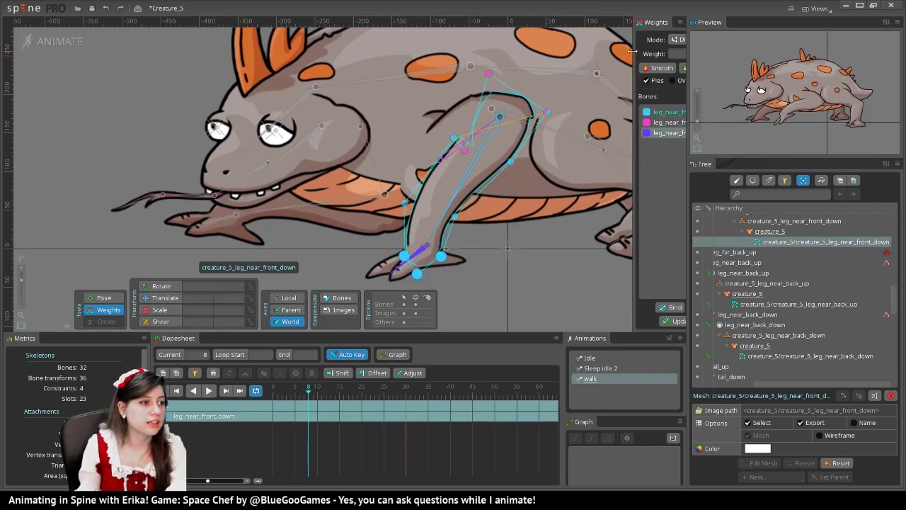
{"action": "left_click_drag", "start_coordinate": [635, 54], "coordinate": [723, 55]}
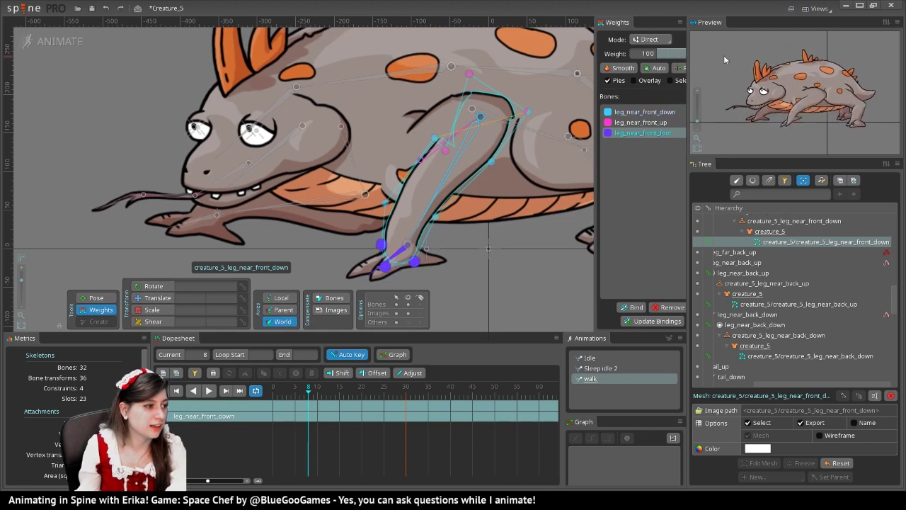
{"action": "key", "text": "Escape"}
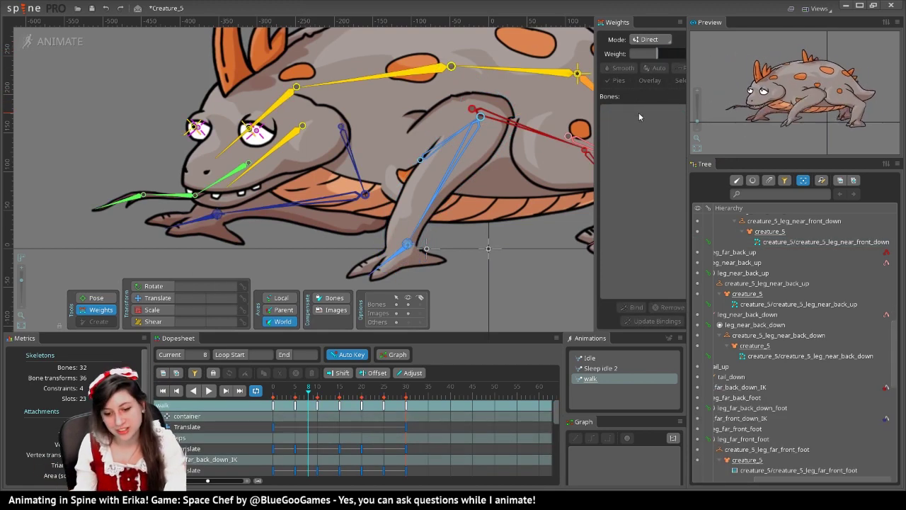
Step: In Setup mode, draw a new seven-vertex mesh outline around the creature_5_leg_near_front_foot image
{"action": "key", "text": "ctrl+z"}
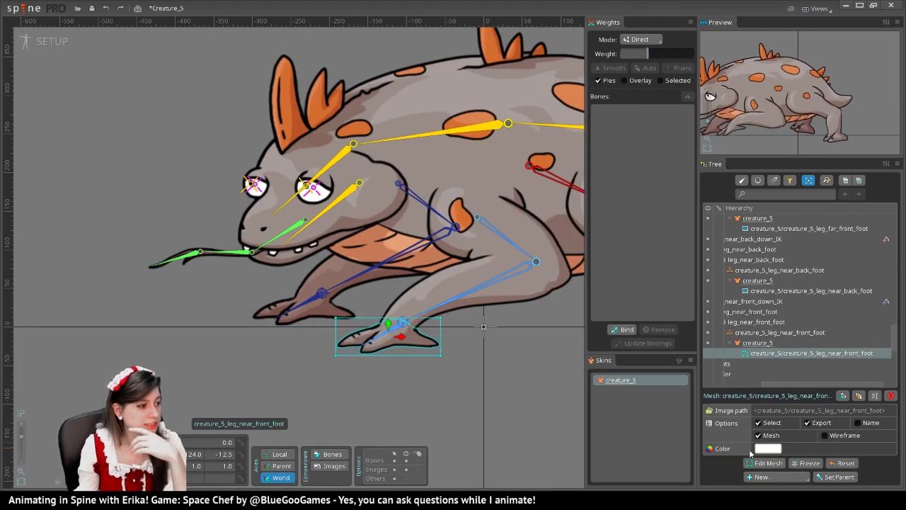
{"action": "left_click", "coordinate": [768, 463]}
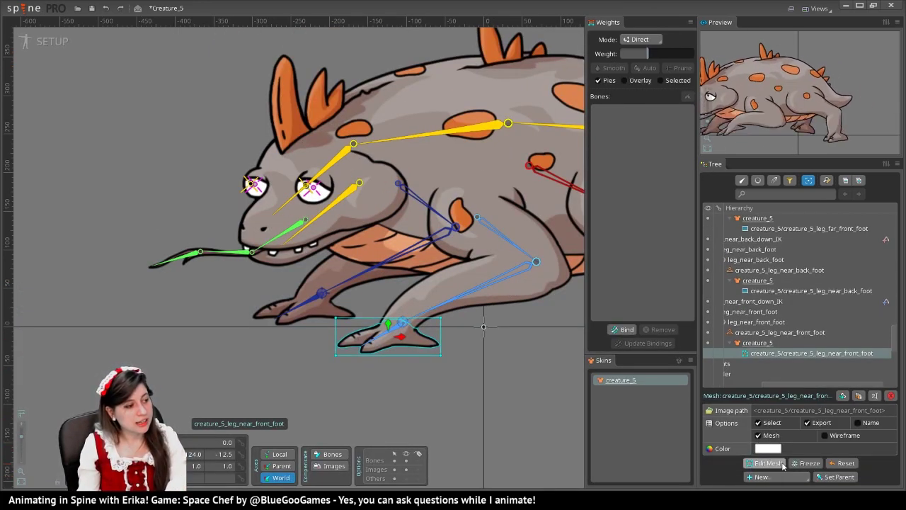
{"action": "left_click", "coordinate": [187, 454]}
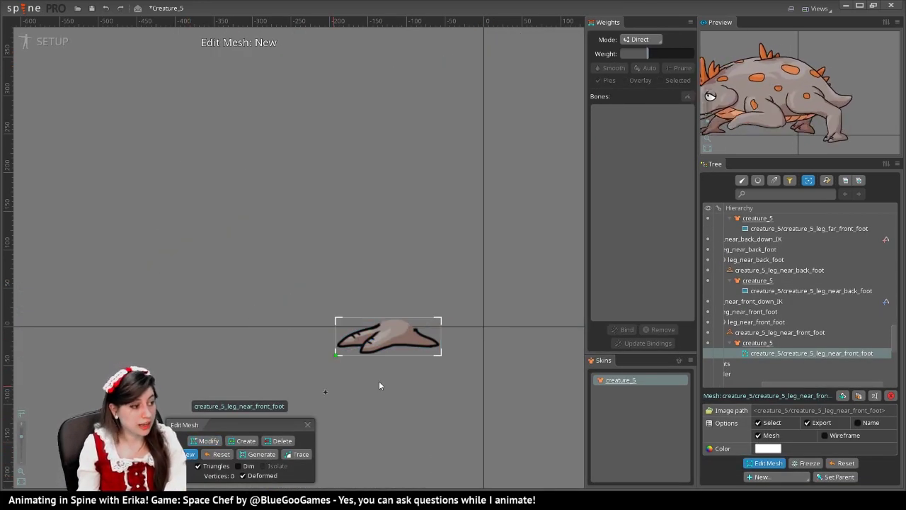
{"action": "scroll", "coordinate": [379, 381], "scroll_direction": "up", "scroll_amount": 6}
{"action": "left_click", "coordinate": [377, 254]}
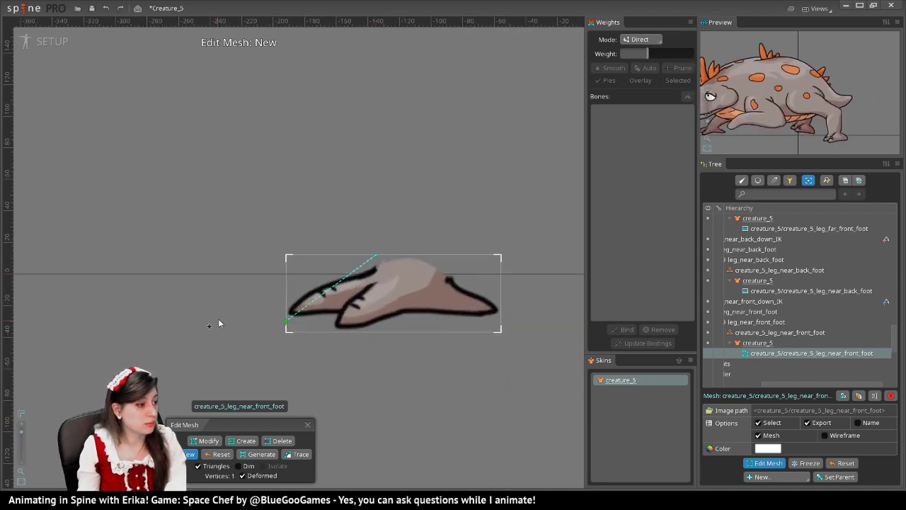
{"action": "left_click", "coordinate": [235, 297]}
{"action": "left_click", "coordinate": [226, 360]}
{"action": "left_click", "coordinate": [488, 352]}
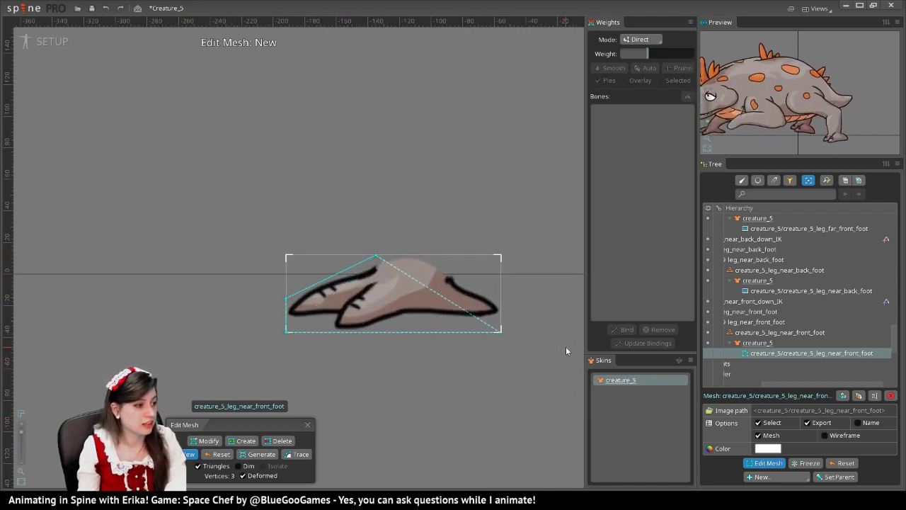
{"action": "left_click", "coordinate": [521, 297]}
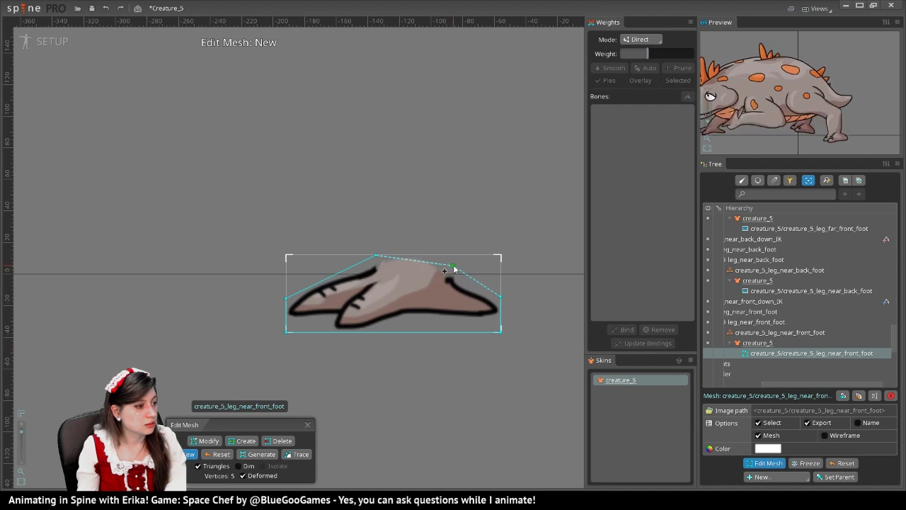
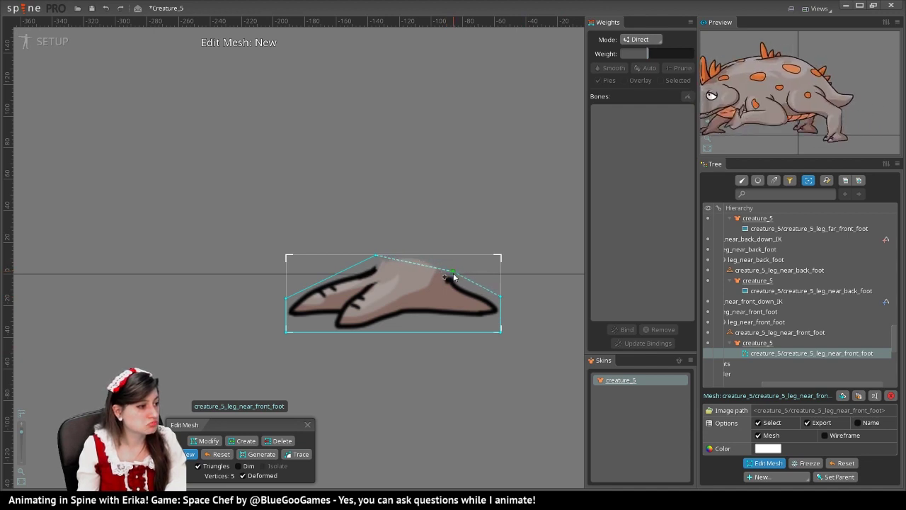
{"action": "left_click", "coordinate": [376, 256]}
{"action": "left_click", "coordinate": [286, 298]}
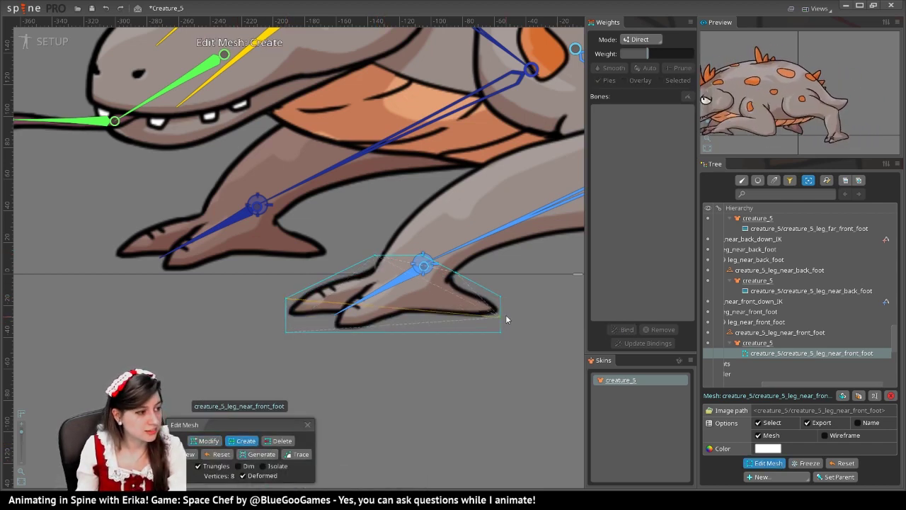
{"action": "left_click_drag", "start_coordinate": [506, 320], "coordinate": [499, 299]}
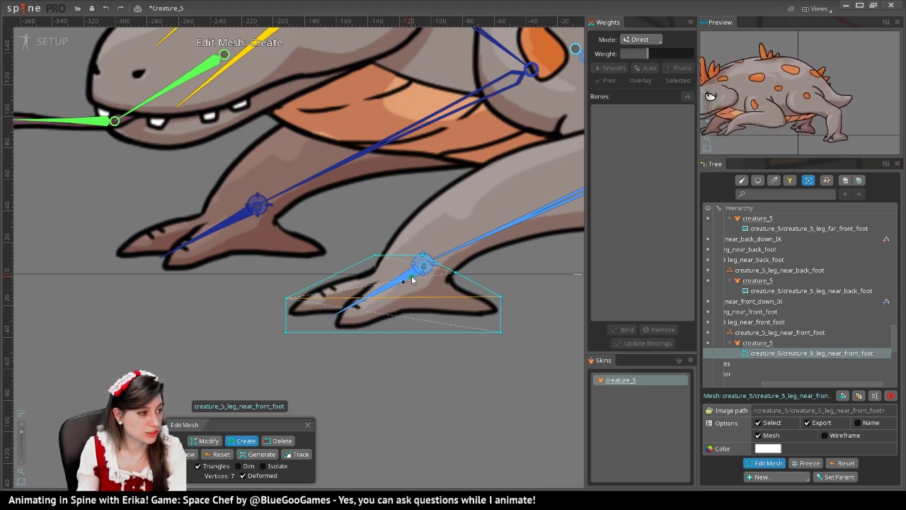
Step: Bind the near front foot mesh to the leg_near_front_foot and leg_near_front_down bones
{"action": "left_click", "coordinate": [627, 330]}
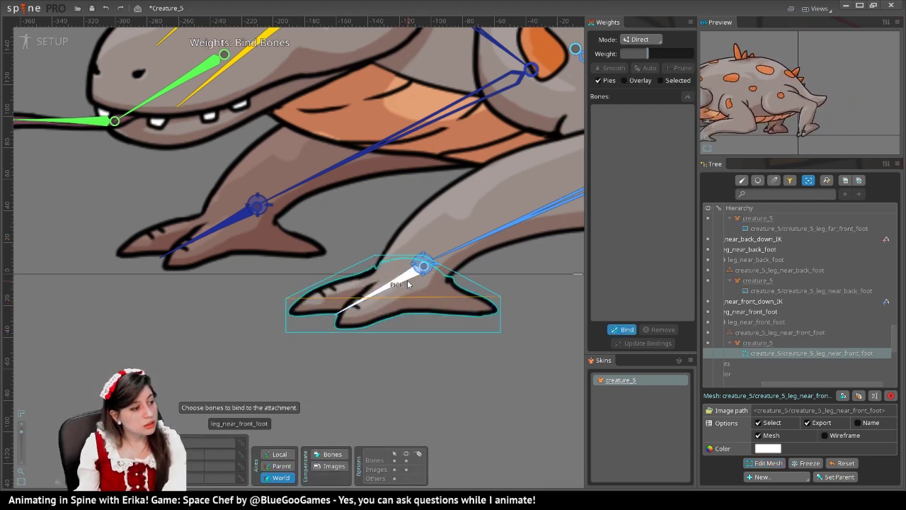
{"action": "left_click", "coordinate": [396, 285]}
{"action": "left_click", "coordinate": [496, 228]}
{"action": "left_click", "coordinate": [627, 329]}
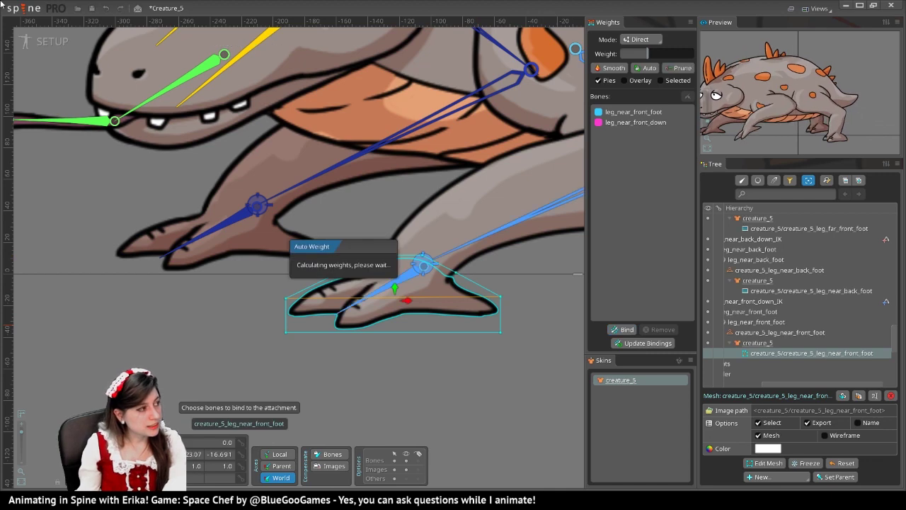
Step: In Animate mode, give the three upper vertices of the near front foot mesh a weight of 100 on leg_near_front_down
{"action": "left_click", "coordinate": [41, 40]}
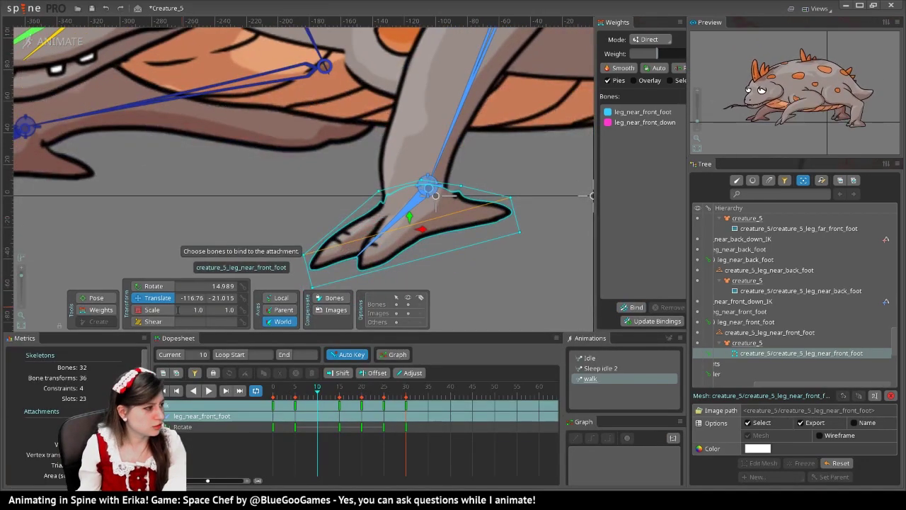
{"action": "left_click", "coordinate": [101, 311]}
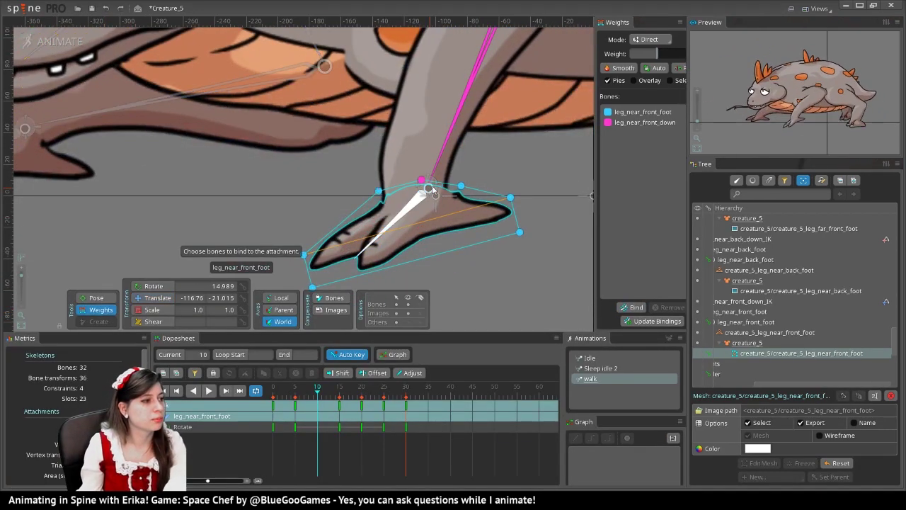
{"action": "left_click_drag", "start_coordinate": [327, 157], "coordinate": [500, 197]}
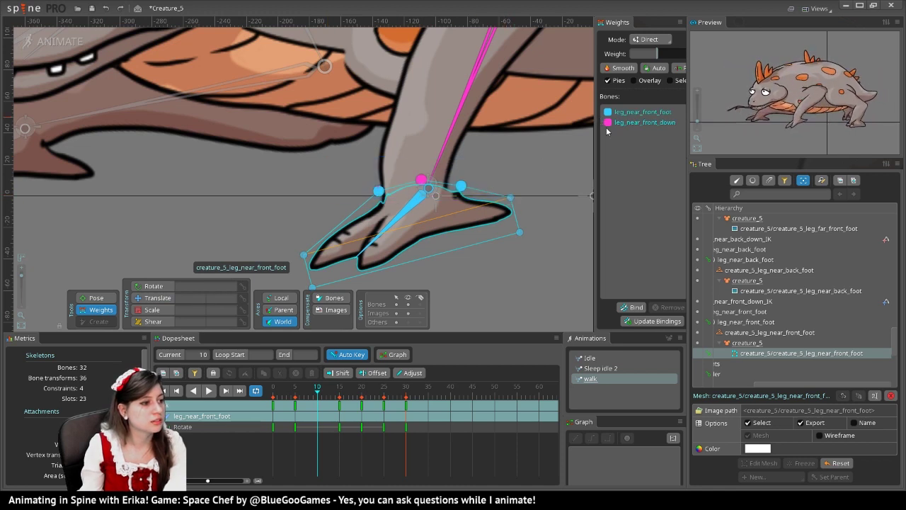
{"action": "left_click", "coordinate": [619, 124]}
{"action": "left_click_drag", "start_coordinate": [669, 51], "coordinate": [721, 66]}
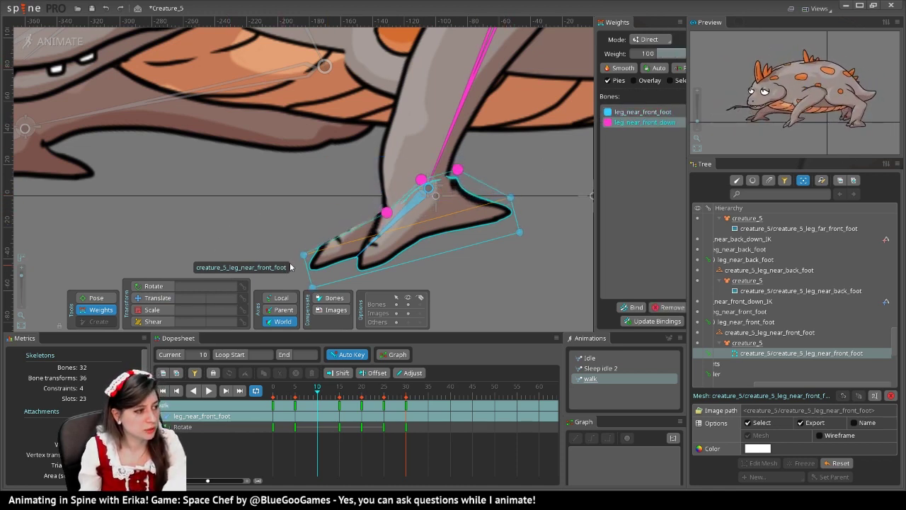
{"action": "mouse_move", "coordinate": [679, 55]}
{"action": "left_mouse_down"}
{"action": "mouse_move", "coordinate": [691, 57]}
{"action": "mouse_move", "coordinate": [666, 57]}
{"action": "left_mouse_up"}
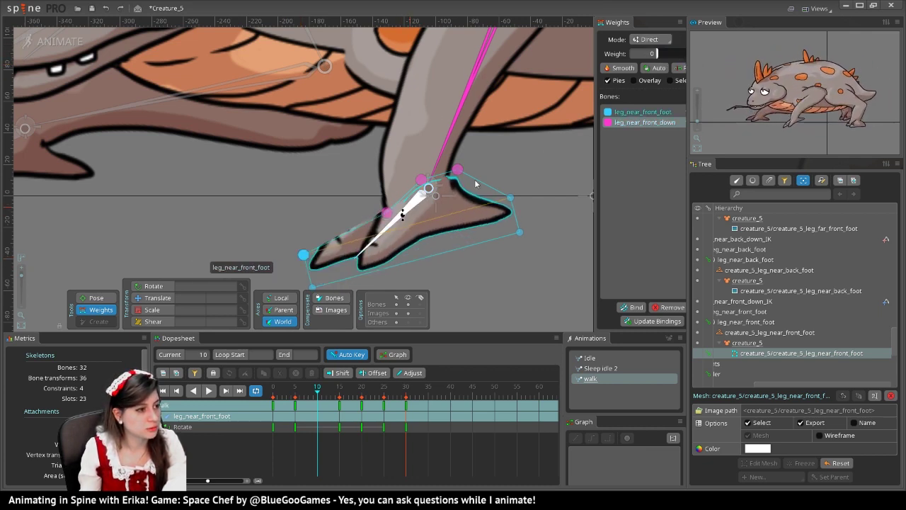
Step: Set the foot mesh's toe-side ankle vertex to a weight of 100 on leg_near_front_foot and select the heel-side ankle vertex
{"action": "left_click", "coordinate": [641, 112]}
{"action": "left_click_drag", "start_coordinate": [387, 221], "coordinate": [389, 193]}
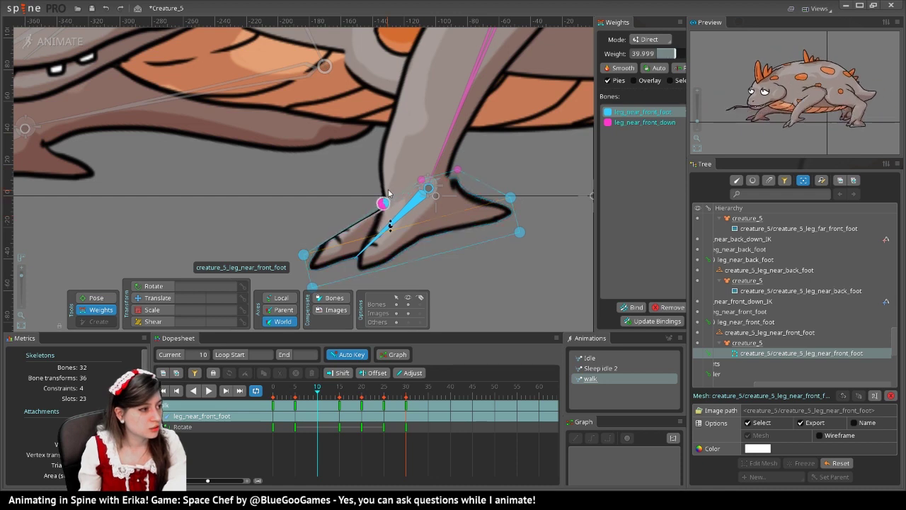
{"action": "left_click_drag", "start_coordinate": [378, 153], "coordinate": [389, 119]}
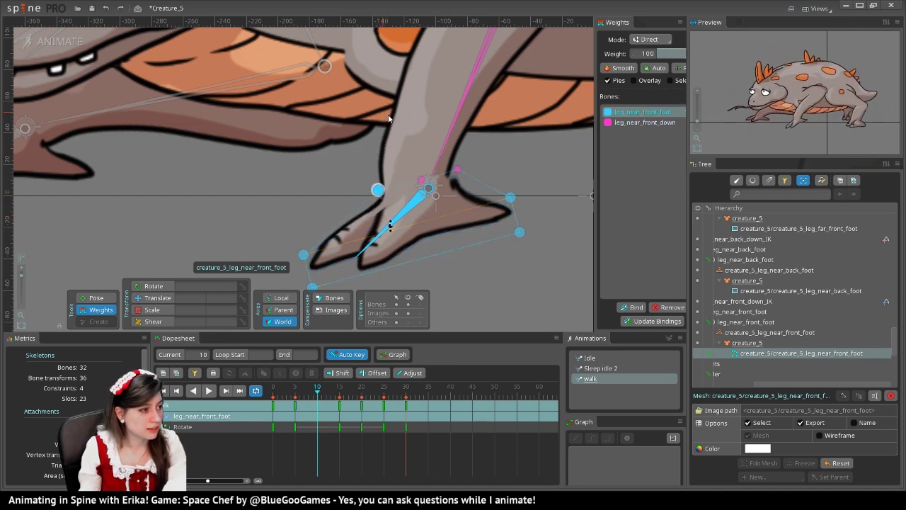
{"action": "left_click", "coordinate": [457, 169]}
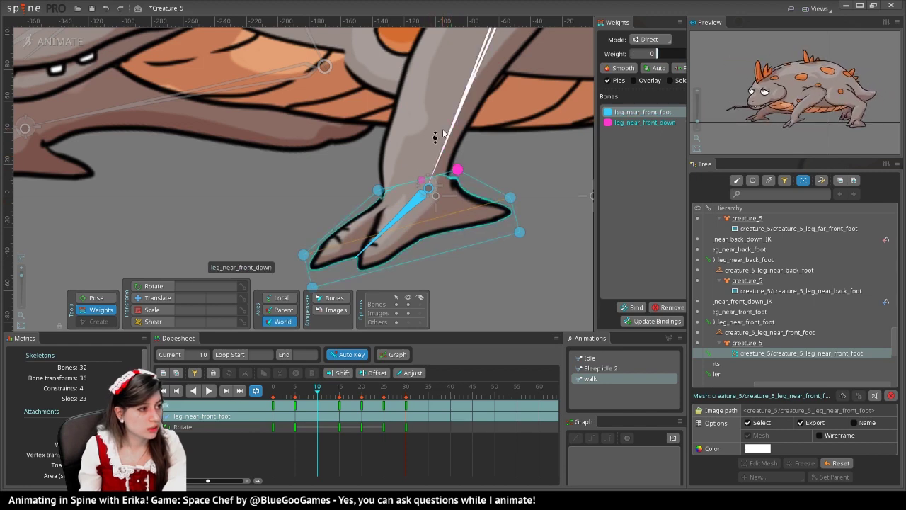
Step: On the near front lower leg mesh, set the heel-side ankle vertex to a leg_near_front_down weight of about 78 and adjust the toe-side ankle vertices
{"action": "left_click", "coordinate": [157, 297]}
{"action": "left_click", "coordinate": [405, 99]}
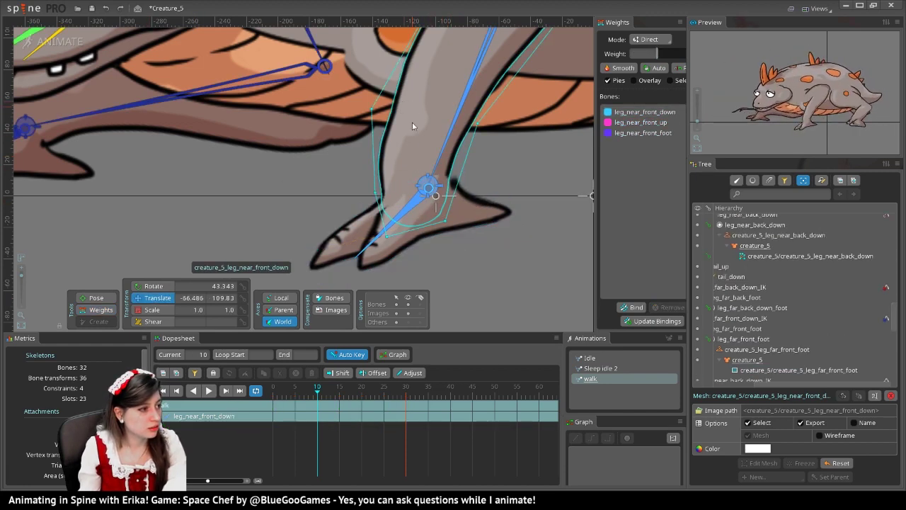
{"action": "left_click", "coordinate": [92, 310]}
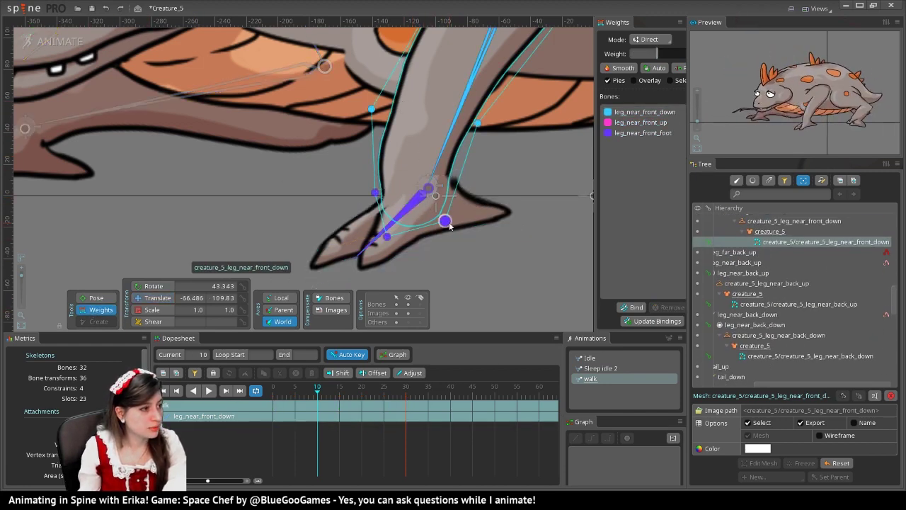
{"action": "left_click", "coordinate": [644, 112]}
{"action": "left_click_drag", "start_coordinate": [444, 221], "coordinate": [461, 145]}
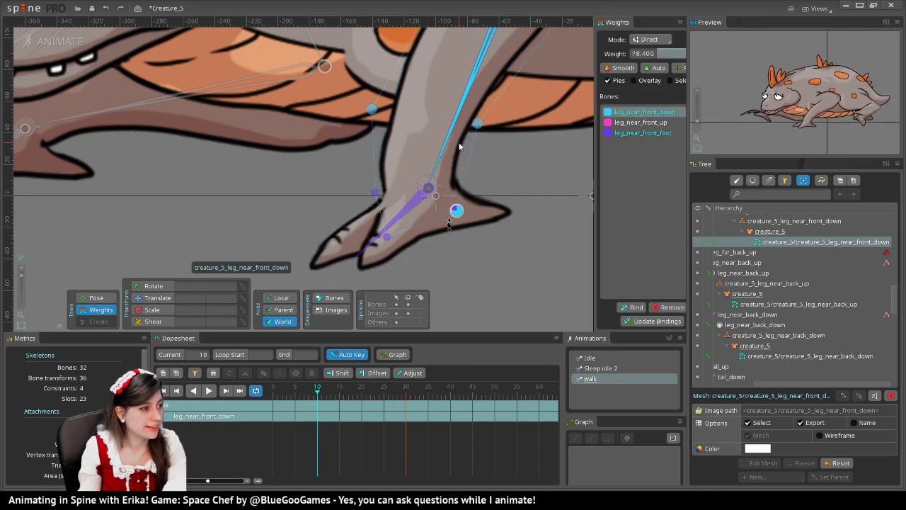
{"action": "left_click_drag", "start_coordinate": [375, 194], "coordinate": [354, 228]}
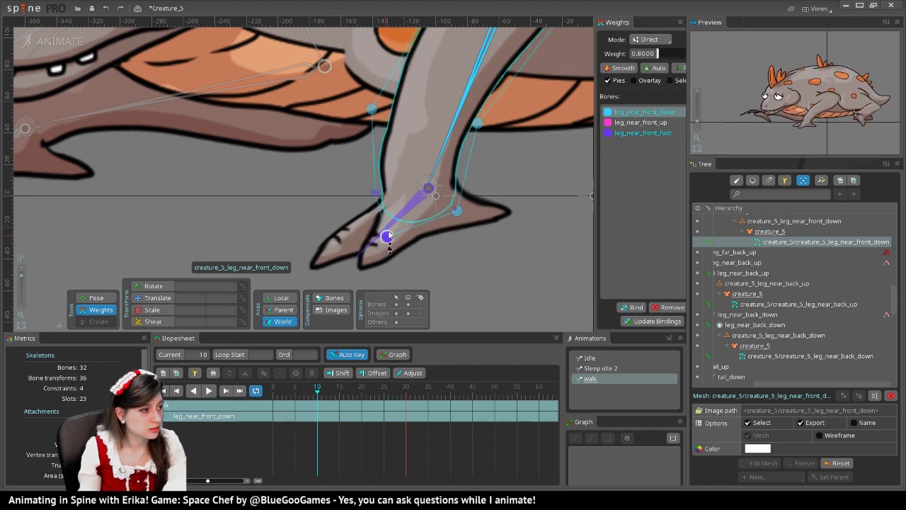
{"action": "left_click", "coordinate": [347, 242]}
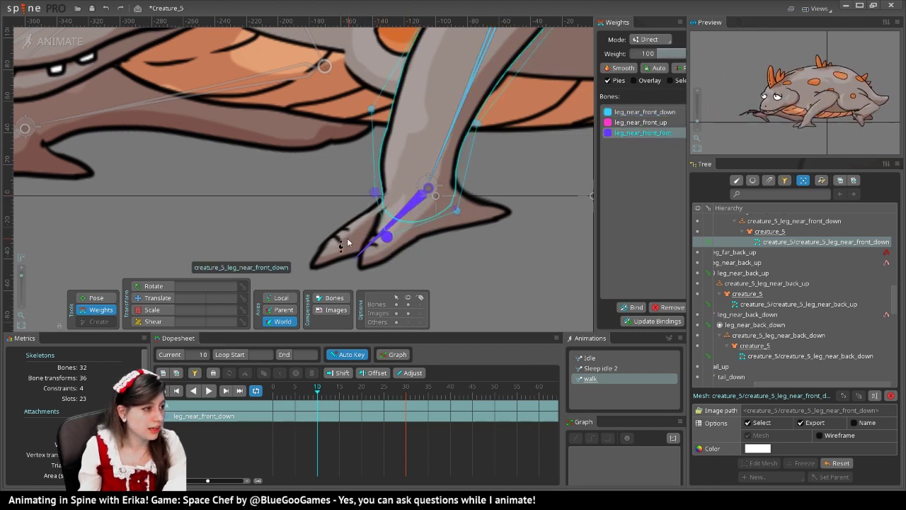
Step: On the near front foot mesh, fine-tune the leg_near_front_down weight of the toe-side ankle vertex and deselect the mesh
{"action": "left_click", "coordinate": [359, 226]}
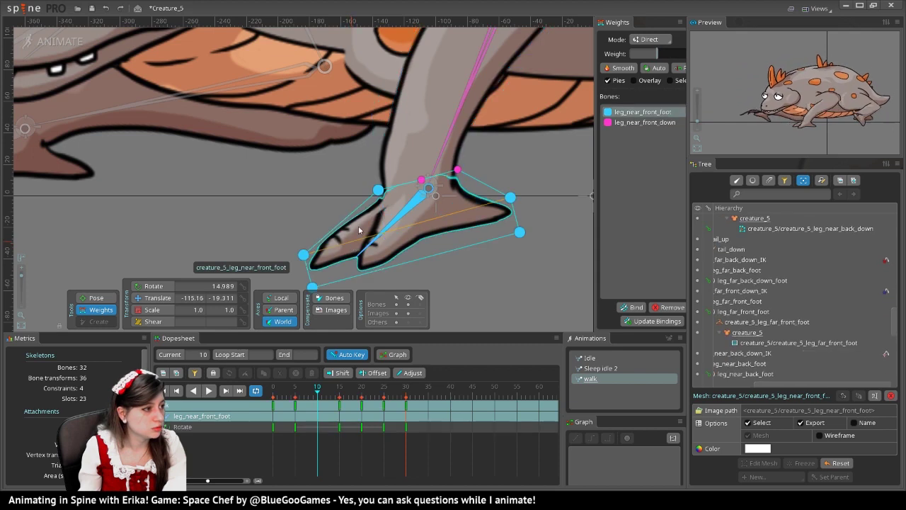
{"action": "left_click", "coordinate": [645, 122]}
{"action": "mouse_move", "coordinate": [378, 190]}
{"action": "left_mouse_down"}
{"action": "mouse_move", "coordinate": [390, 165]}
{"action": "mouse_move", "coordinate": [377, 189]}
{"action": "left_mouse_up"}
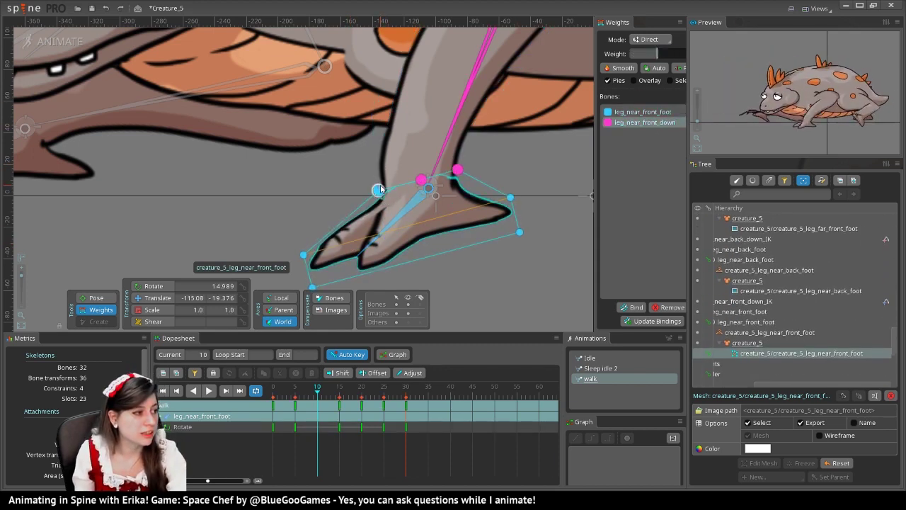
{"action": "key", "text": "Escape"}
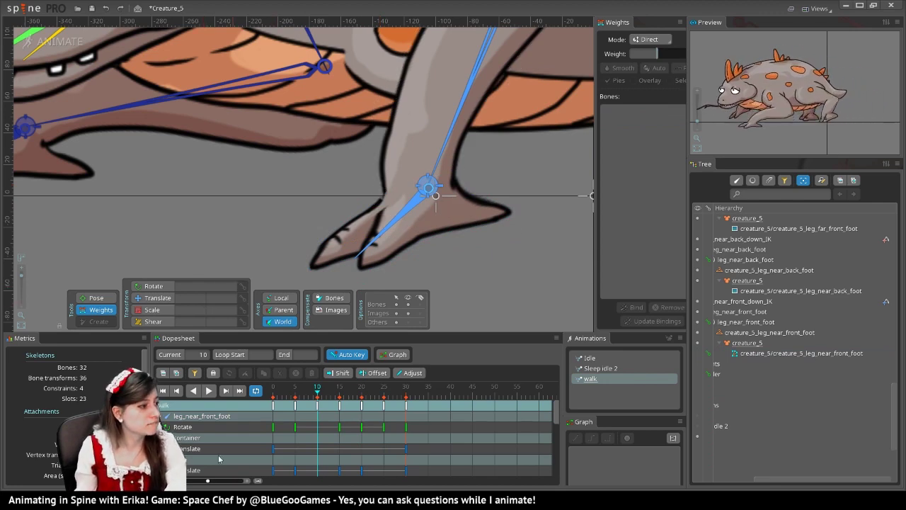
Step: Play the walk animation to check how the near front foot deforms, stop playback and save the project
{"action": "left_click", "coordinate": [209, 391]}
{"action": "scroll", "coordinate": [209, 308], "scroll_direction": "down", "scroll_amount": 5}
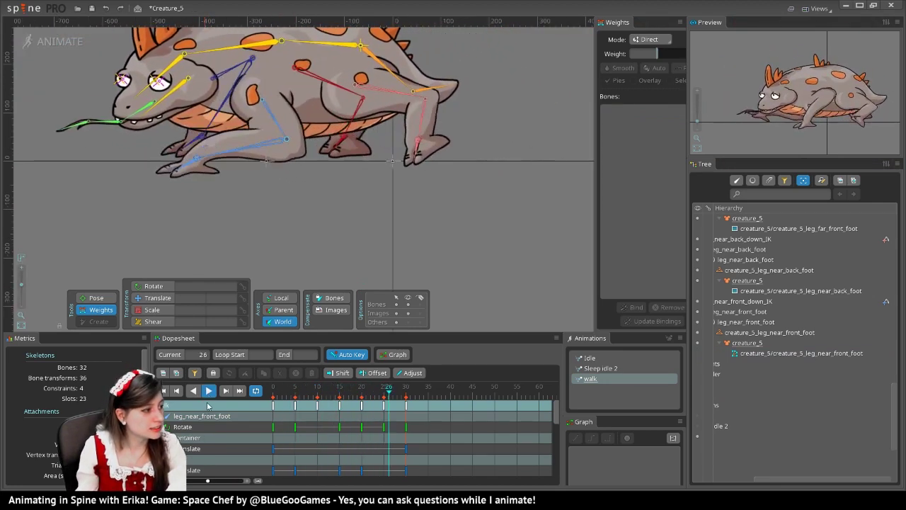
{"action": "key", "text": "space"}
{"action": "key", "text": "ctrl+s"}
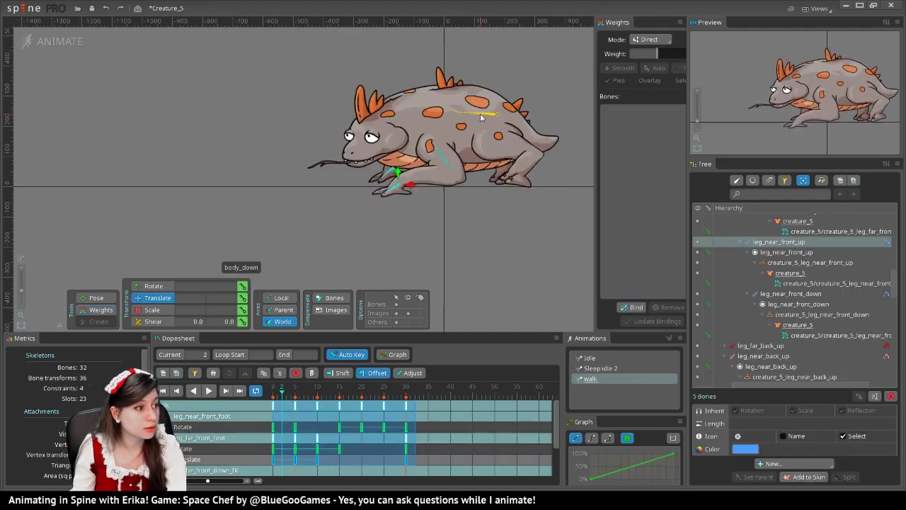
Step: Rotate and key the body_down and body_up bones at frames 10 and 0 of the walk, with body_up at about 184.5° at frame 10
{"action": "left_click", "coordinate": [481, 118]}
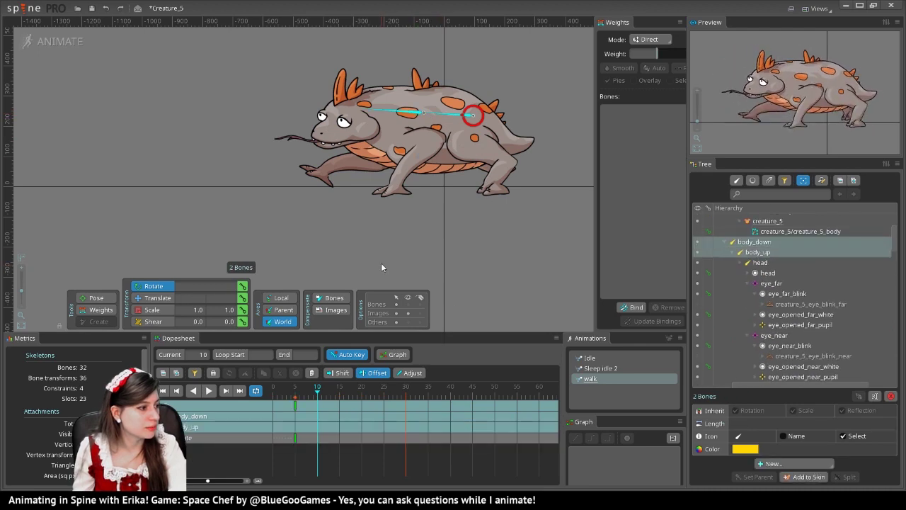
{"action": "mouse_move", "coordinate": [394, 112]}
{"action": "left_mouse_down"}
{"action": "mouse_move", "coordinate": [393, 103]}
{"action": "mouse_move", "coordinate": [384, 113]}
{"action": "left_mouse_up"}
{"action": "left_click", "coordinate": [393, 103]}
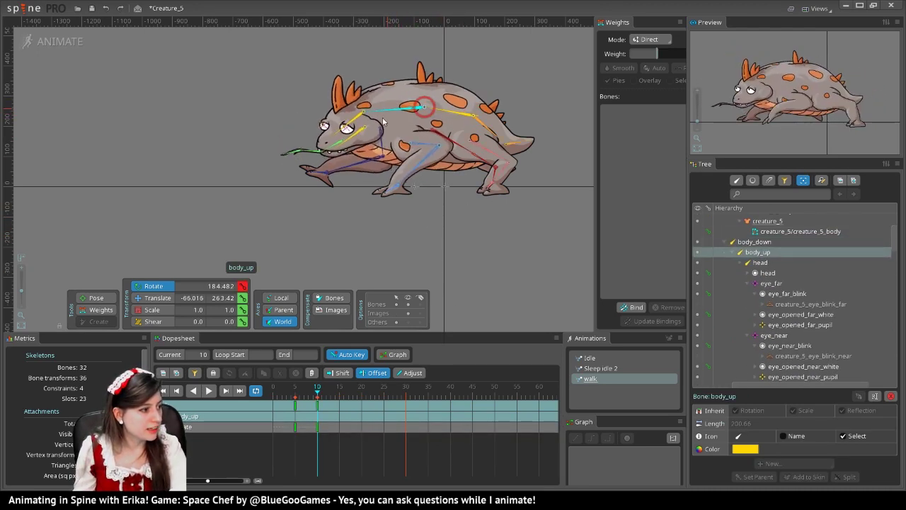
{"action": "left_click_drag", "start_coordinate": [316, 386], "coordinate": [273, 394]}
{"action": "left_click", "coordinate": [479, 109], "text": "ctrl"}
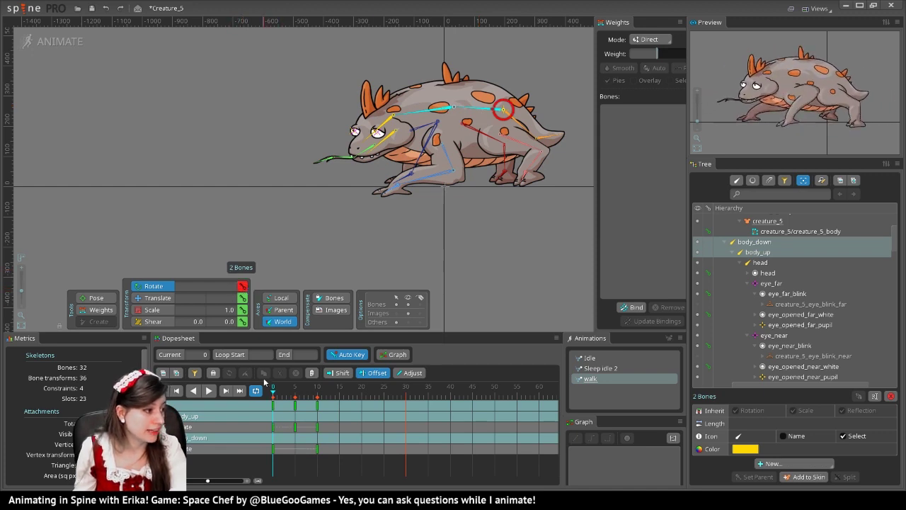
Step: At frame 5, store both body bones as selection 3, body_down as selection 1 and body_up as selection 2
{"action": "left_click_drag", "start_coordinate": [273, 388], "coordinate": [296, 390]}
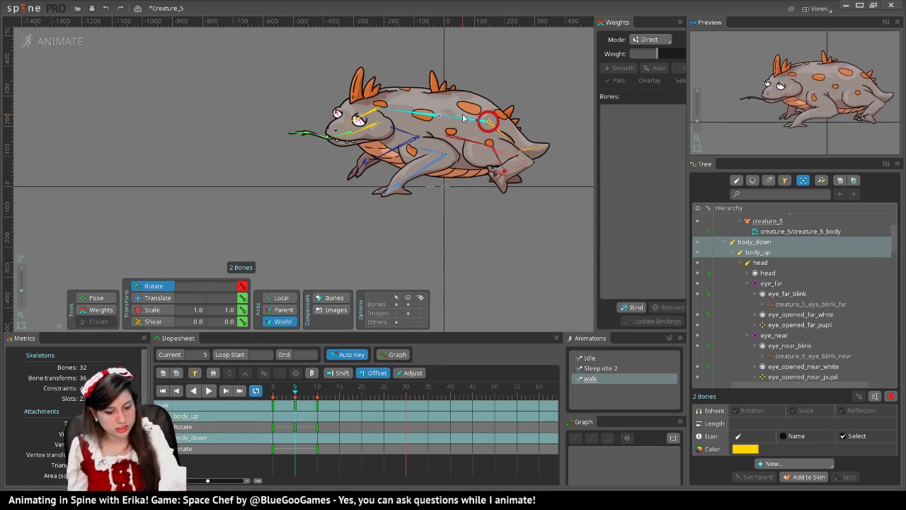
{"action": "key", "text": "ctrl+3"}
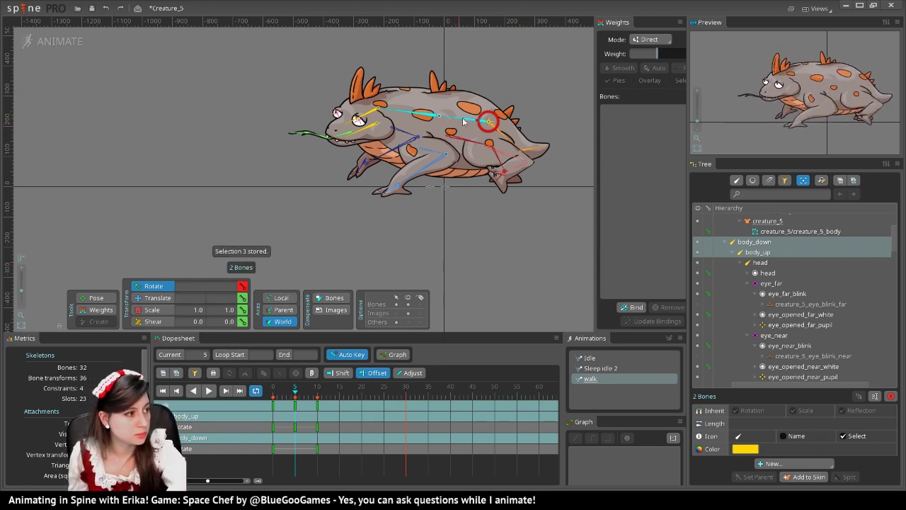
{"action": "key", "text": "space"}
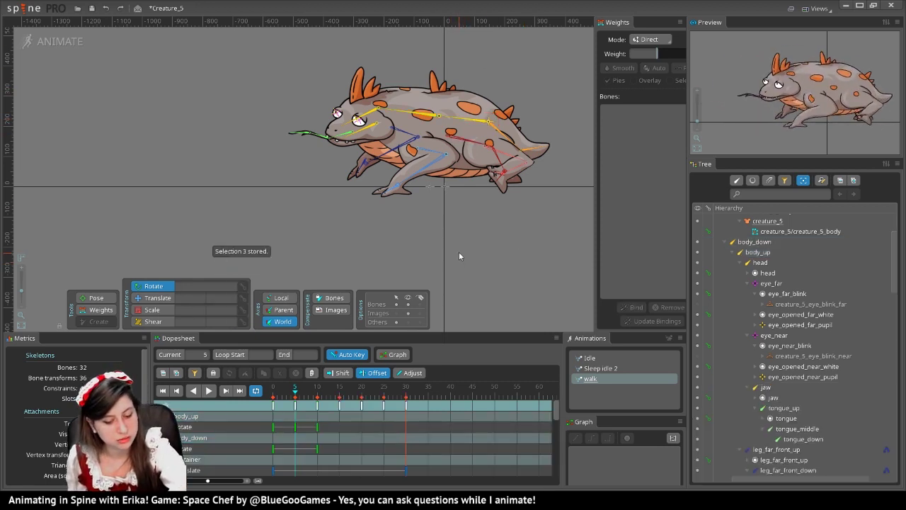
{"action": "left_click", "coordinate": [466, 121]}
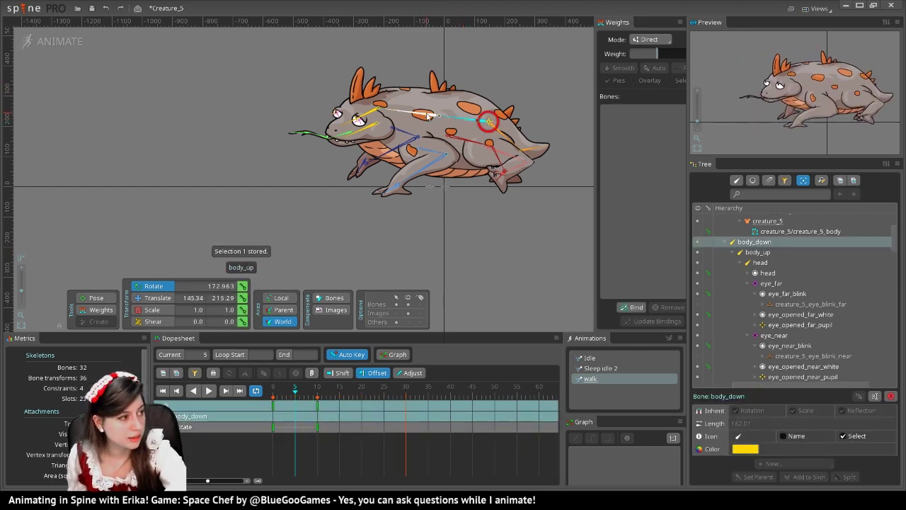
{"action": "left_click", "coordinate": [436, 116]}
{"action": "key", "text": "ctrl+2"}
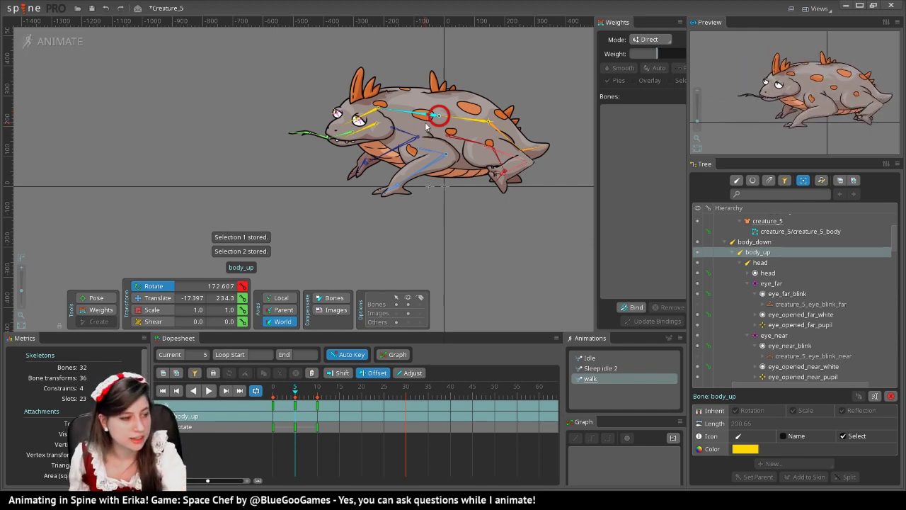
Step: Arch the back at frame 5 by rotating body_down to about 166.3° and body_up to about 183°
{"action": "left_click", "coordinate": [427, 113]}
{"action": "left_click_drag", "start_coordinate": [467, 210], "coordinate": [447, 210]}
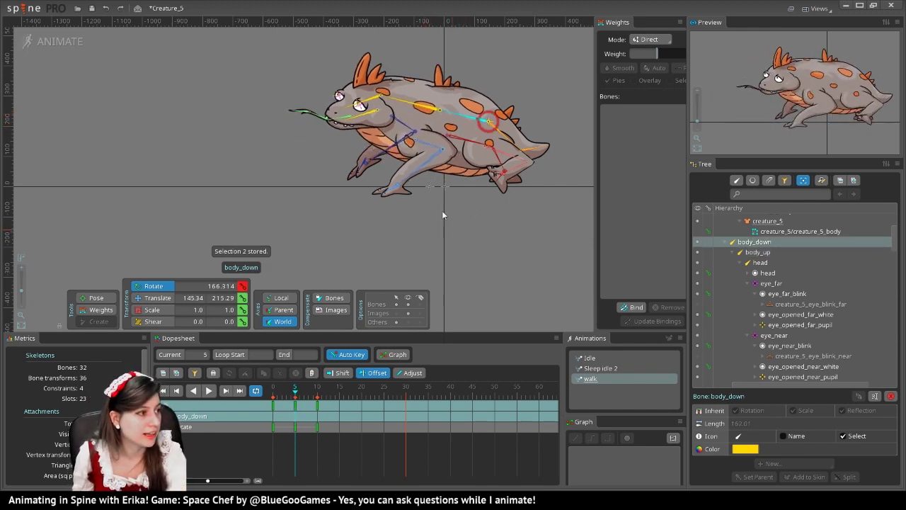
{"action": "key", "text": "2"}
{"action": "left_click_drag", "start_coordinate": [442, 285], "coordinate": [502, 248]}
{"action": "mouse_move", "coordinate": [289, 390]}
{"action": "left_mouse_down"}
{"action": "mouse_move", "coordinate": [316, 394]}
{"action": "mouse_move", "coordinate": [272, 393]}
{"action": "mouse_move", "coordinate": [297, 396]}
{"action": "left_mouse_up"}
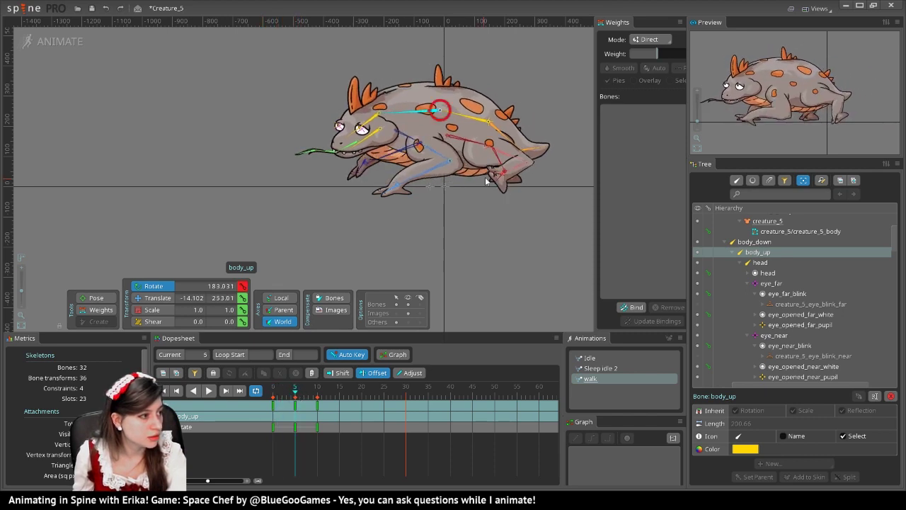
Step: Refine the frame 5 arch by rotating body_down to raise the back further and body_up to level the head
{"action": "left_click", "coordinate": [473, 122]}
{"action": "left_click_drag", "start_coordinate": [562, 263], "coordinate": [548, 265]}
{"action": "left_click", "coordinate": [400, 108]}
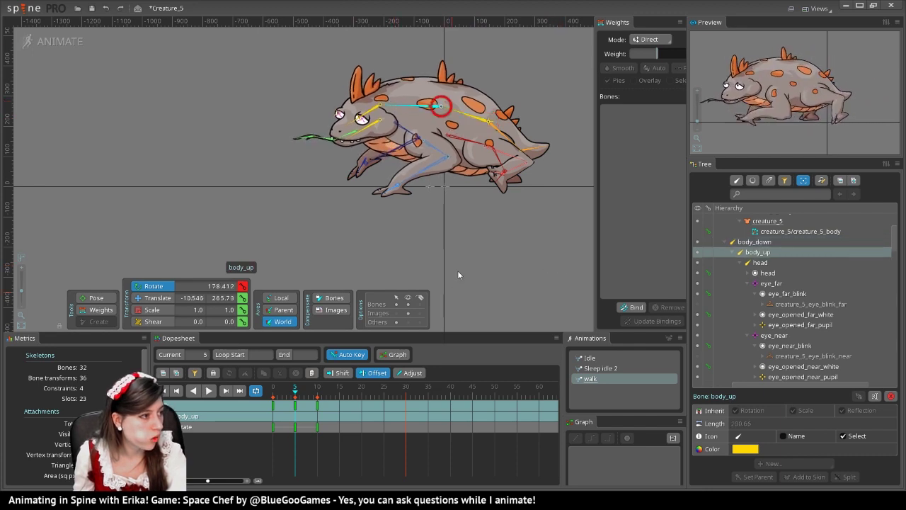
{"action": "left_click_drag", "start_coordinate": [458, 271], "coordinate": [484, 270]}
Step: Copy the body_up and body_down rotation keys at frames 0 to 10 and paste them starting at frame 20
{"action": "left_click_drag", "start_coordinate": [305, 395], "coordinate": [343, 401]}
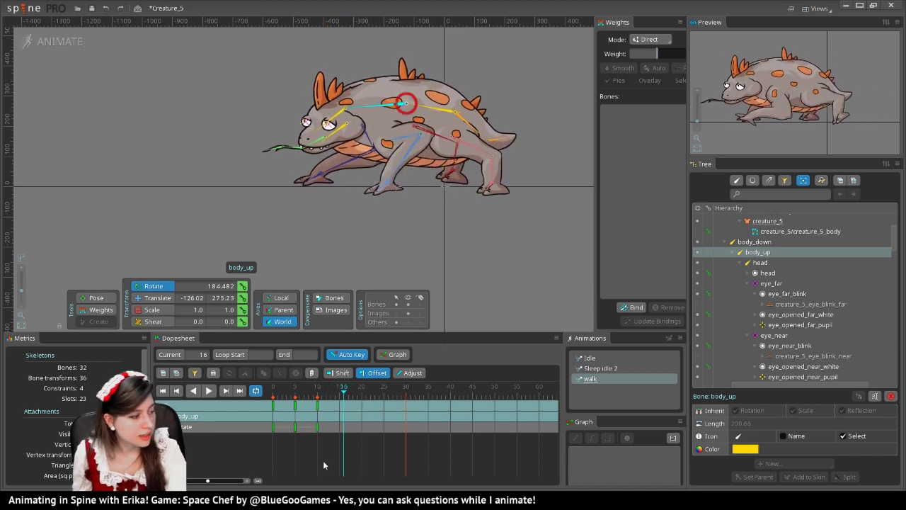
{"action": "left_click", "coordinate": [445, 115], "text": "ctrl"}
{"action": "left_click_drag", "start_coordinate": [327, 475], "coordinate": [274, 392]}
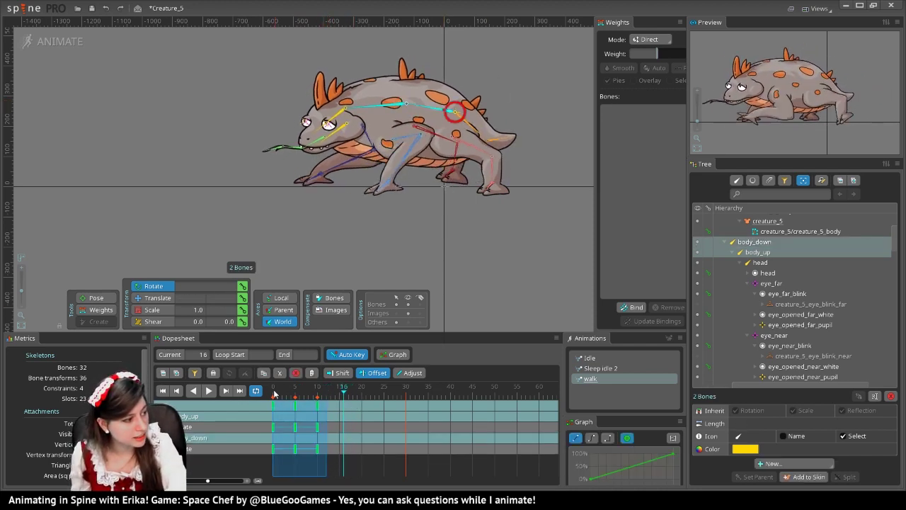
{"action": "key", "text": "ctrl+c"}
{"action": "left_click", "coordinate": [364, 393]}
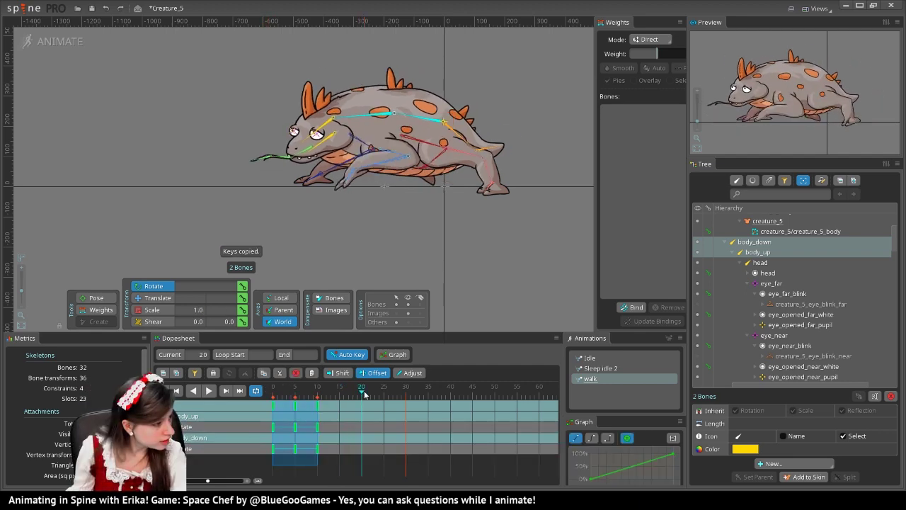
{"action": "mouse_move", "coordinate": [363, 394]}
{"action": "left_mouse_down"}
{"action": "mouse_move", "coordinate": [339, 402]}
{"action": "mouse_move", "coordinate": [363, 398]}
{"action": "left_mouse_up"}
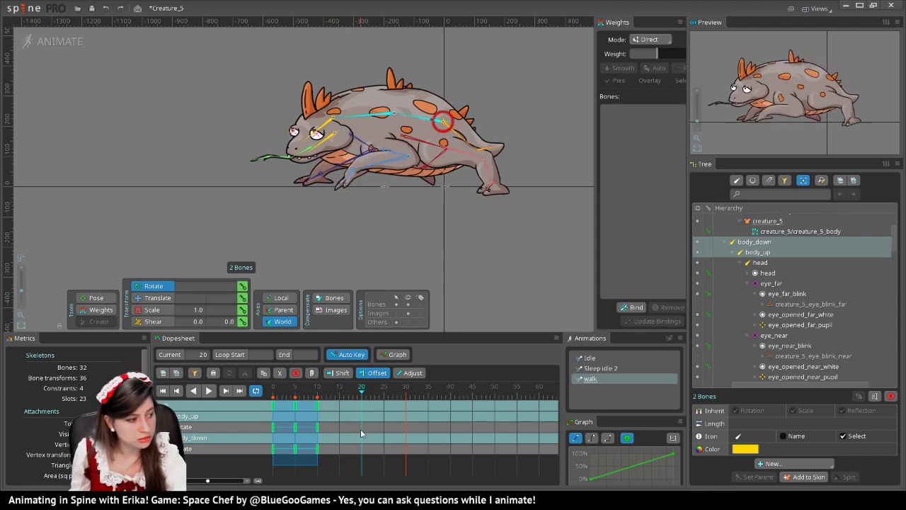
{"action": "key", "text": "ctrl+v"}
Step: Turn off Offset and move the body bones' frame 10 rotation keys to frame 15
{"action": "left_click_drag", "start_coordinate": [358, 401], "coordinate": [419, 476]}
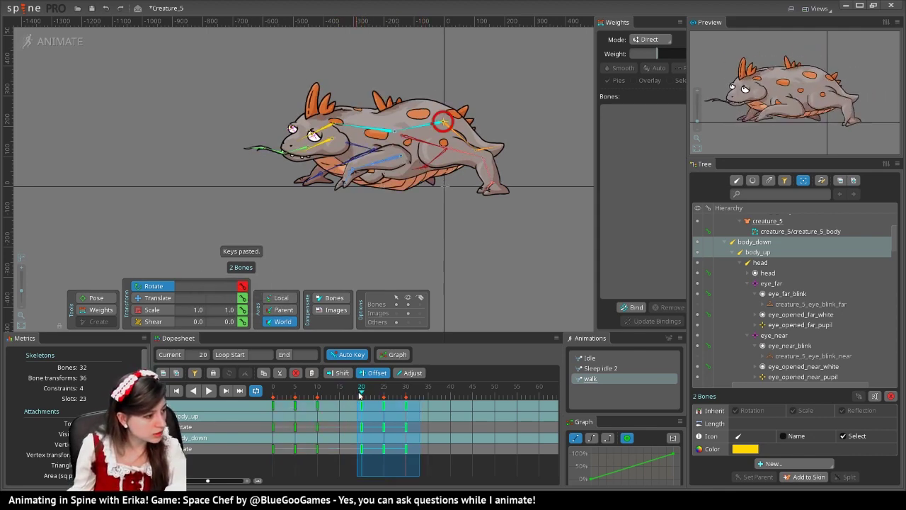
{"action": "left_click", "coordinate": [366, 428]}
{"action": "key", "text": "Escape"}
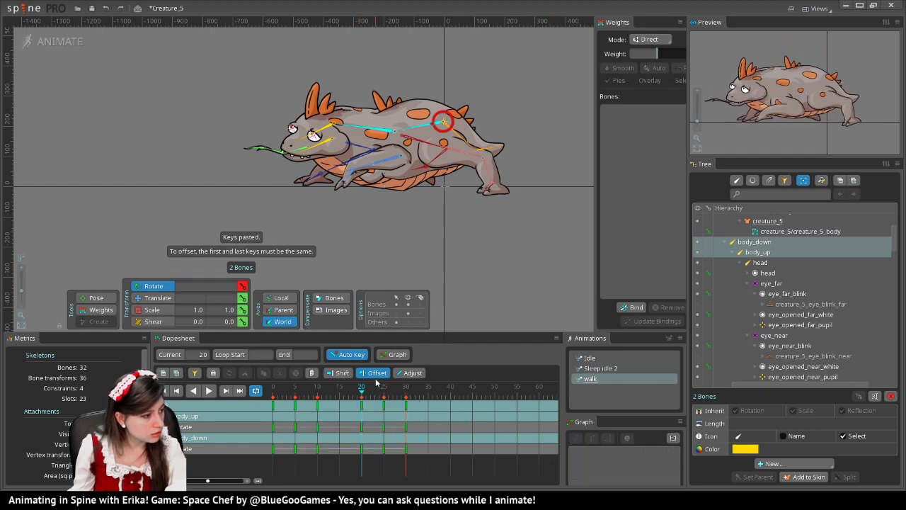
{"action": "left_click_drag", "start_coordinate": [378, 419], "coordinate": [353, 419]}
Step: Copy the frame 0 rotation keys of body_up and body_down to frame 15
{"action": "left_click", "coordinate": [275, 416]}
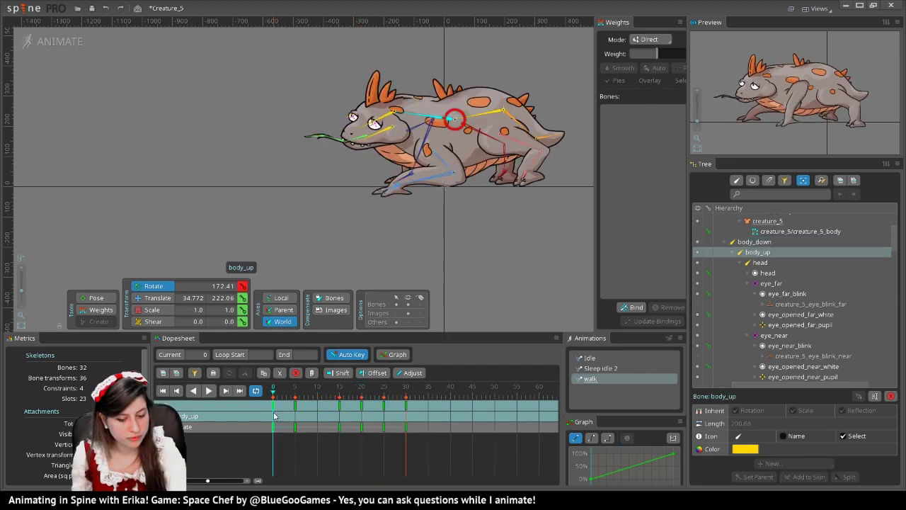
{"action": "left_click", "coordinate": [500, 114], "text": "ctrl"}
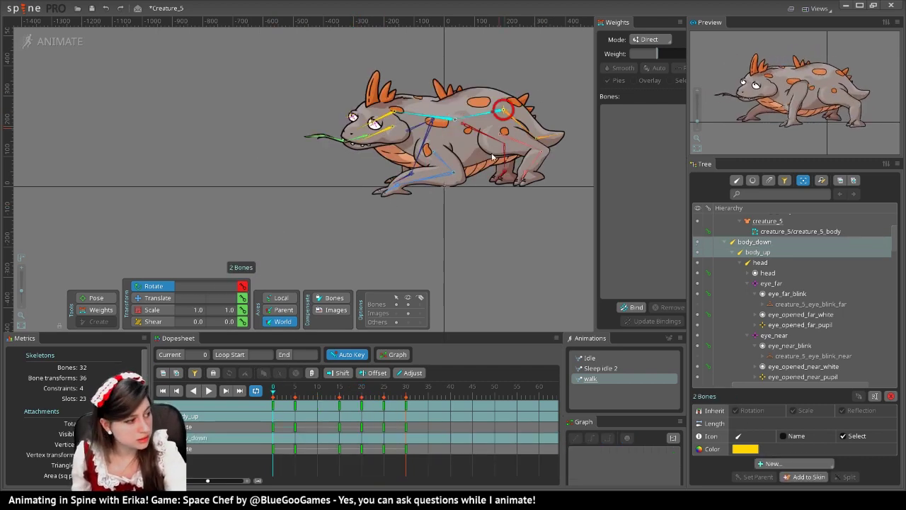
{"action": "left_click", "coordinate": [273, 406]}
{"action": "key", "text": "ctrl+c"}
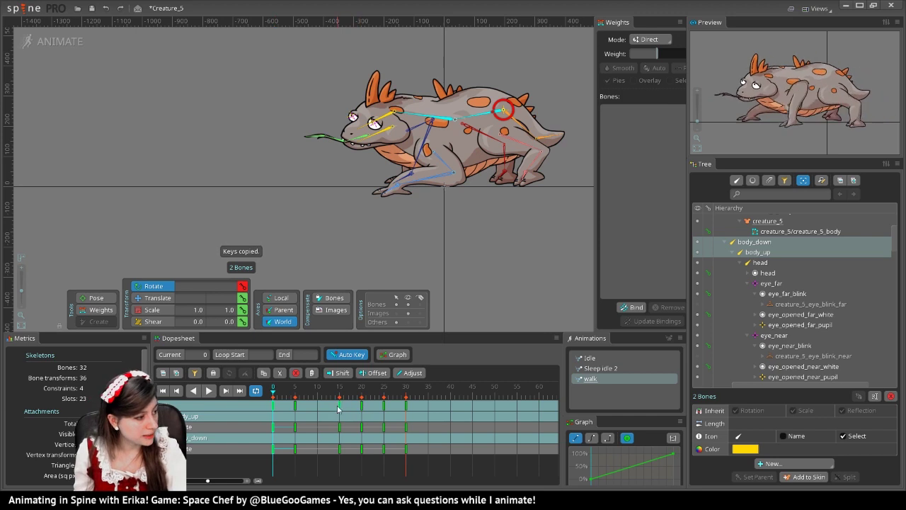
{"action": "left_click", "coordinate": [338, 410]}
{"action": "key", "text": "ctrl+v"}
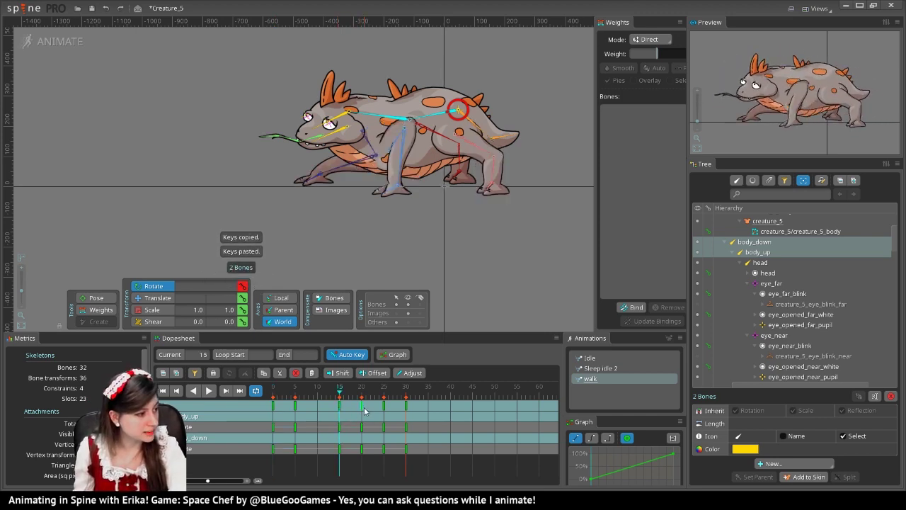
Step: Copy the frame 5 rotation keys of body_up and body_down to frame 20
{"action": "left_click", "coordinate": [362, 407]}
{"action": "left_click", "coordinate": [293, 408]}
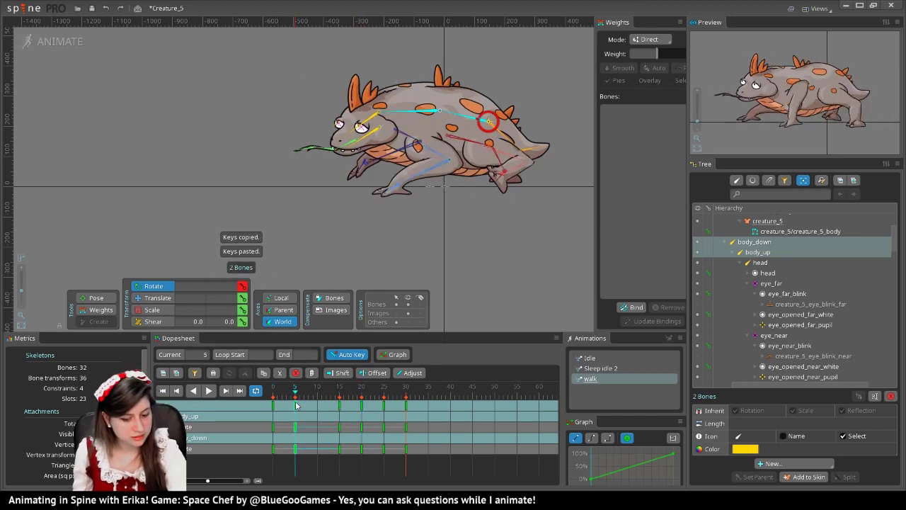
{"action": "key", "text": "ctrl+c"}
{"action": "left_click", "coordinate": [362, 407]}
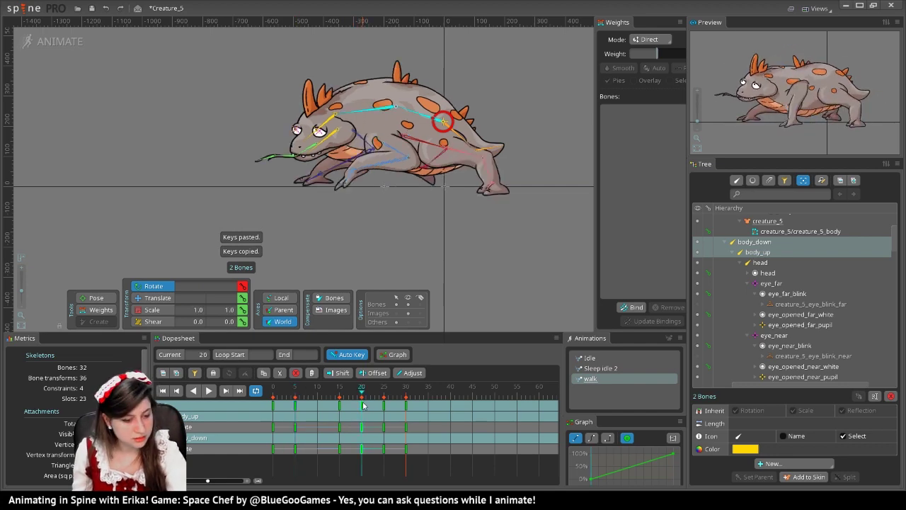
{"action": "key", "text": "ctrl+v"}
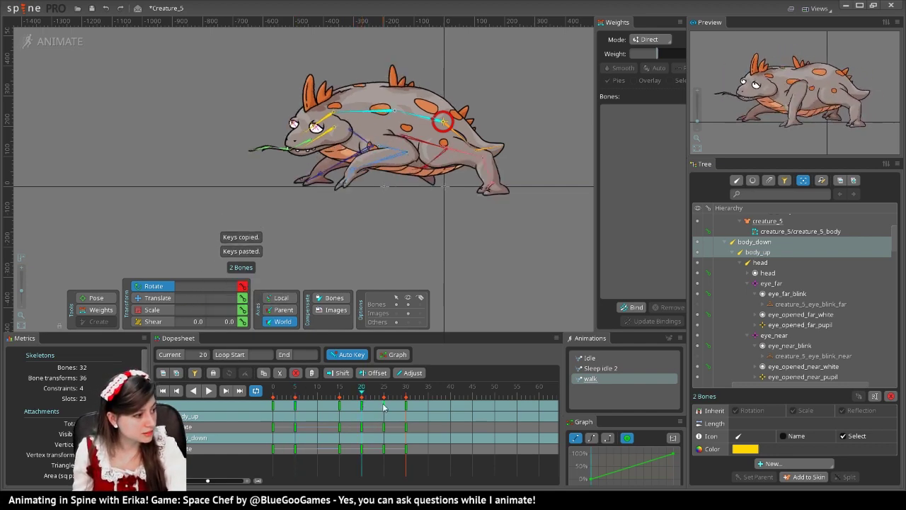
Step: Delete the body bones' frame 25 keys and copy their frame 0 rotation keys to frame 30
{"action": "left_click", "coordinate": [383, 408]}
{"action": "left_click", "coordinate": [273, 410]}
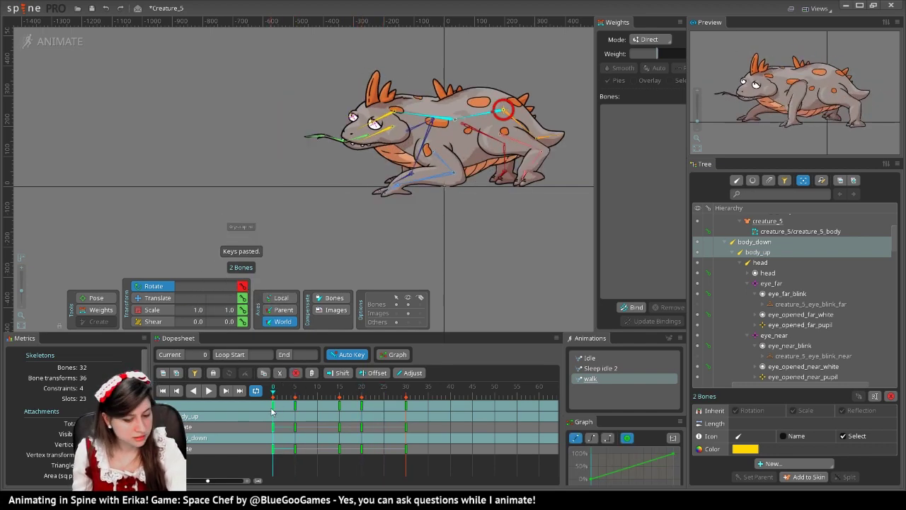
{"action": "key", "text": "ctrl+c"}
{"action": "left_click", "coordinate": [406, 407]}
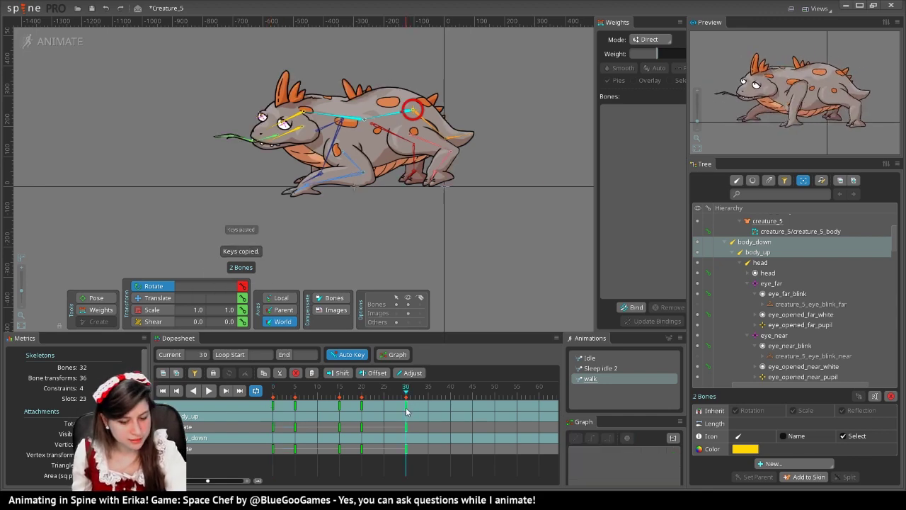
{"action": "key", "text": "ctrl+v"}
Step: Play the walk animation to review the body bones' motion and look through the upper part of the bone hierarchy
{"action": "left_click", "coordinate": [209, 391]}
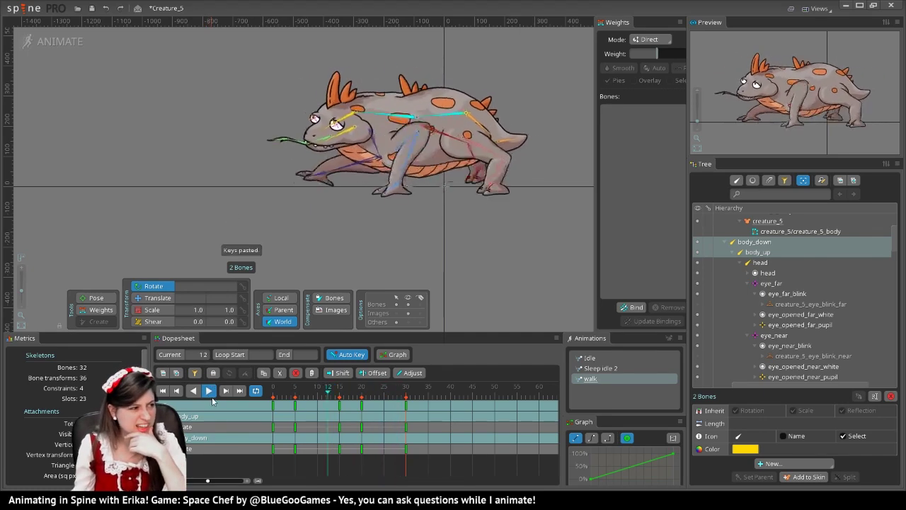
{"action": "left_click", "coordinate": [210, 391]}
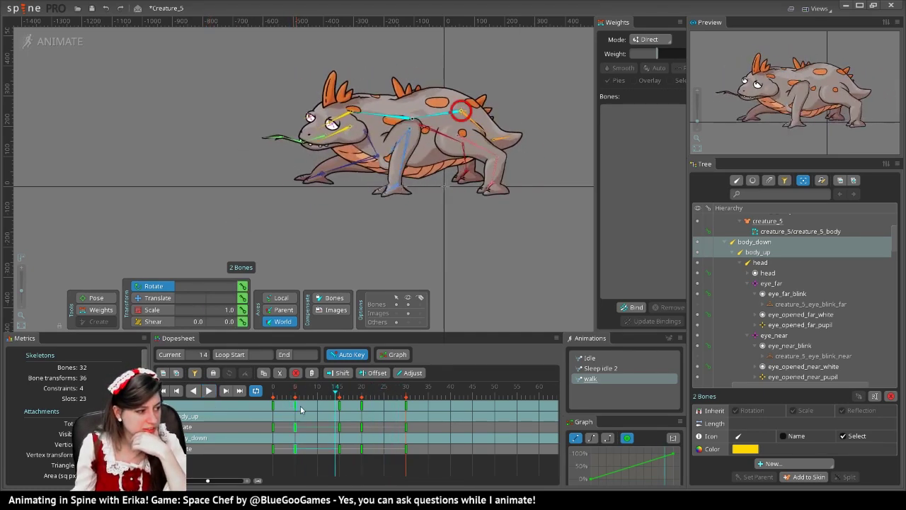
{"action": "left_click", "coordinate": [209, 391]}
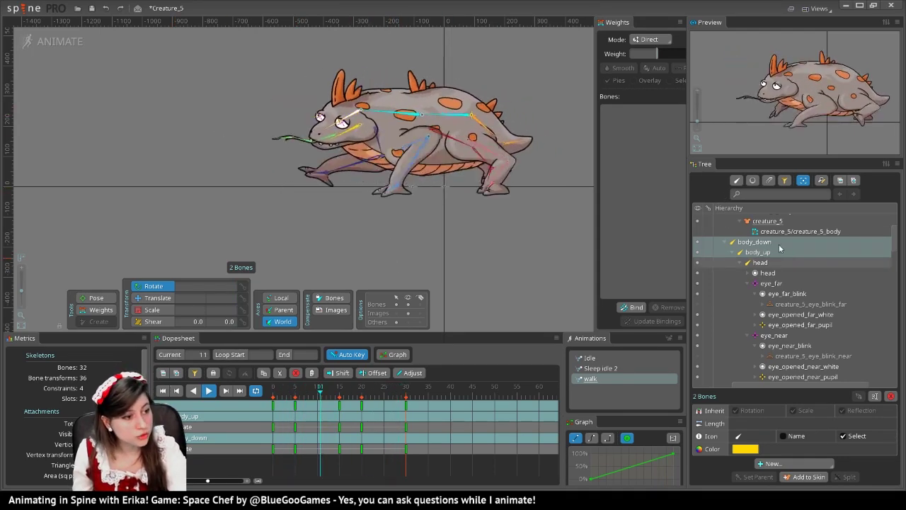
{"action": "scroll", "coordinate": [780, 248], "scroll_direction": "up", "scroll_amount": 3}
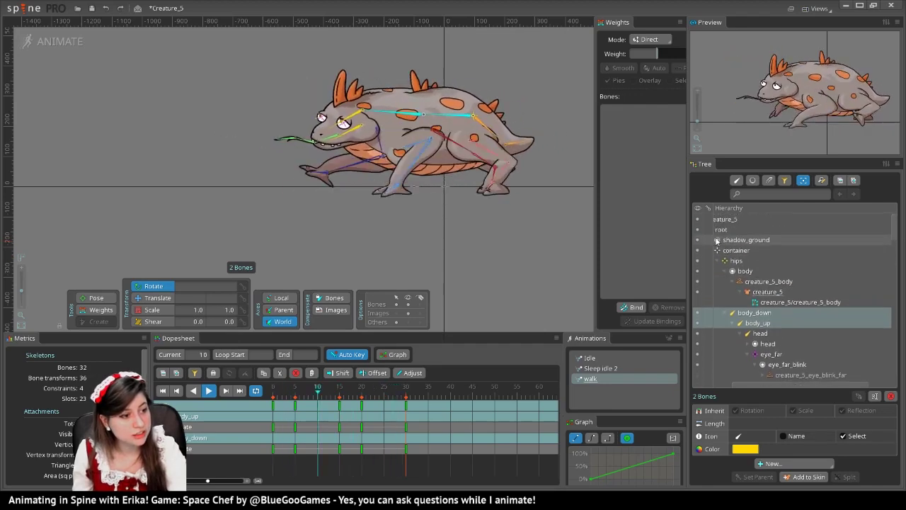
Step: Delete the container bone's translation key at frame 30
{"action": "left_click", "coordinate": [801, 250]}
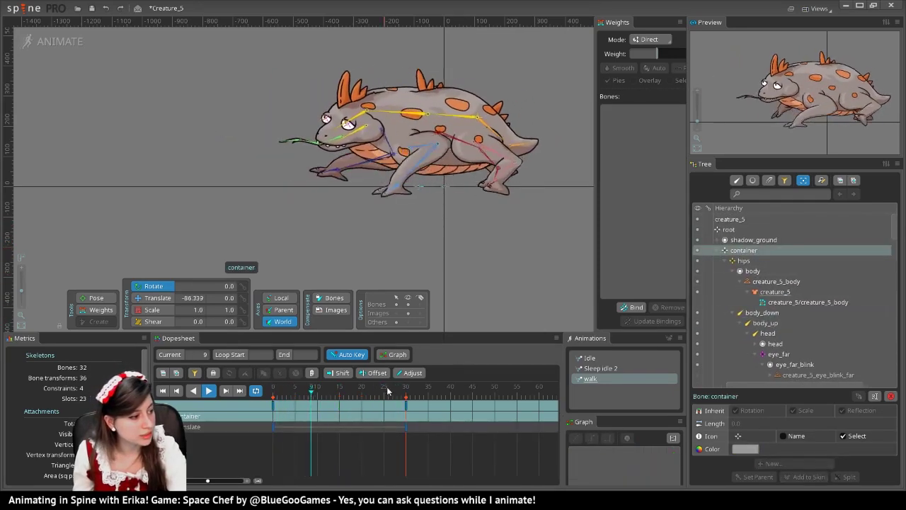
{"action": "left_click", "coordinate": [407, 407]}
{"action": "key", "text": "Delete"}
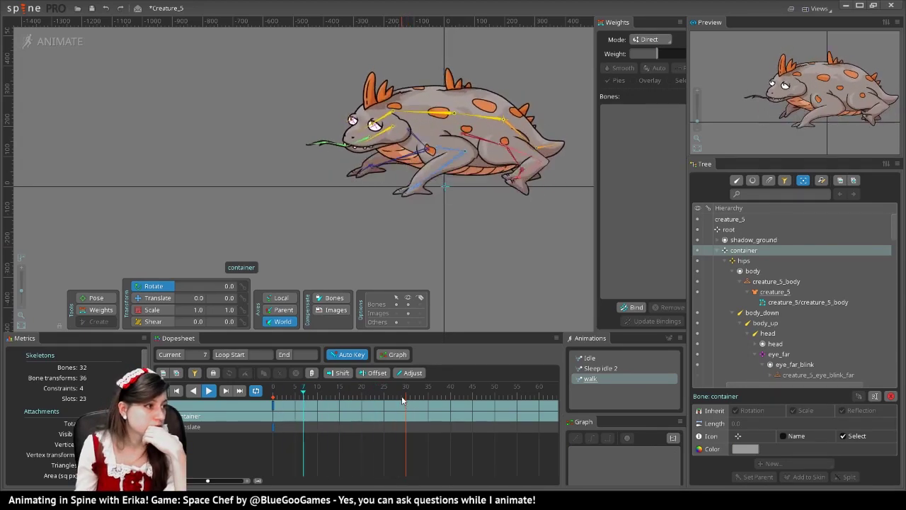
Step: Undo the trial head move at frame 0, key the head bone's translation and rotation, and place both keys at frame 15
{"action": "left_click", "coordinate": [374, 126]}
{"action": "left_click", "coordinate": [316, 394]}
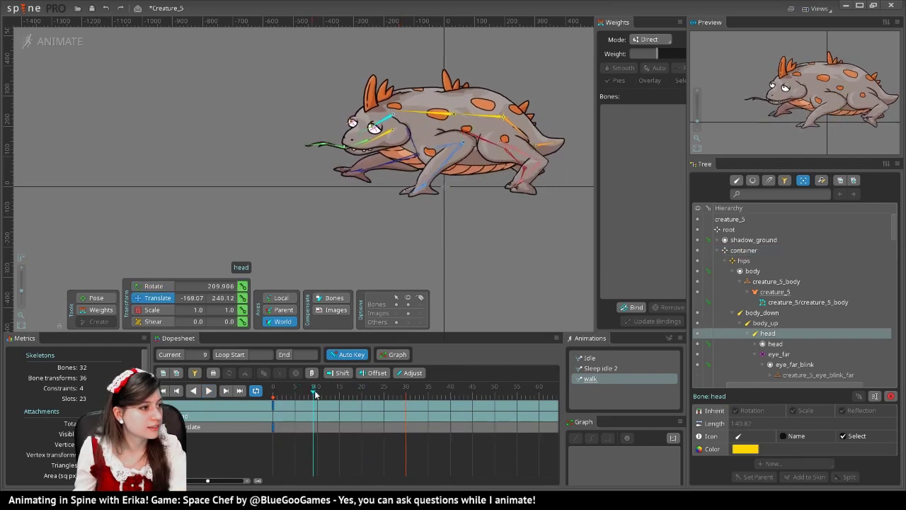
{"action": "left_click", "coordinate": [270, 392]}
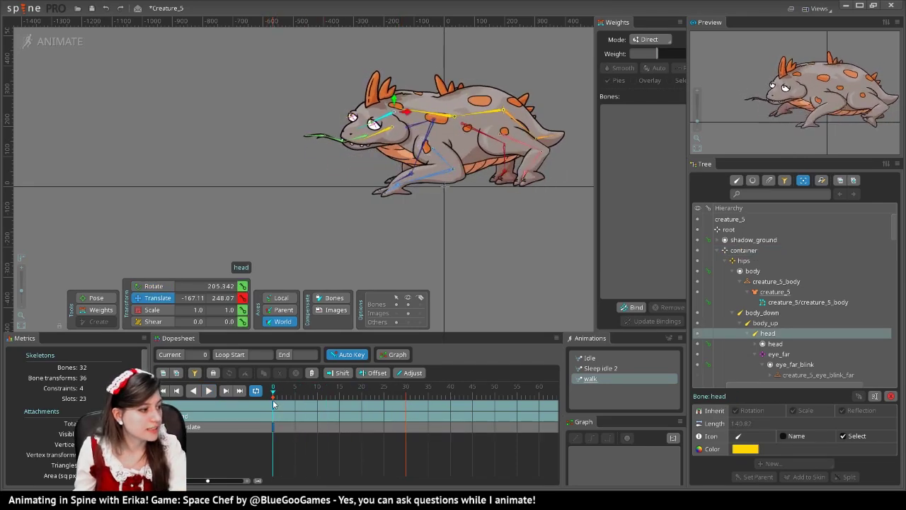
{"action": "key", "text": "ctrl+z"}
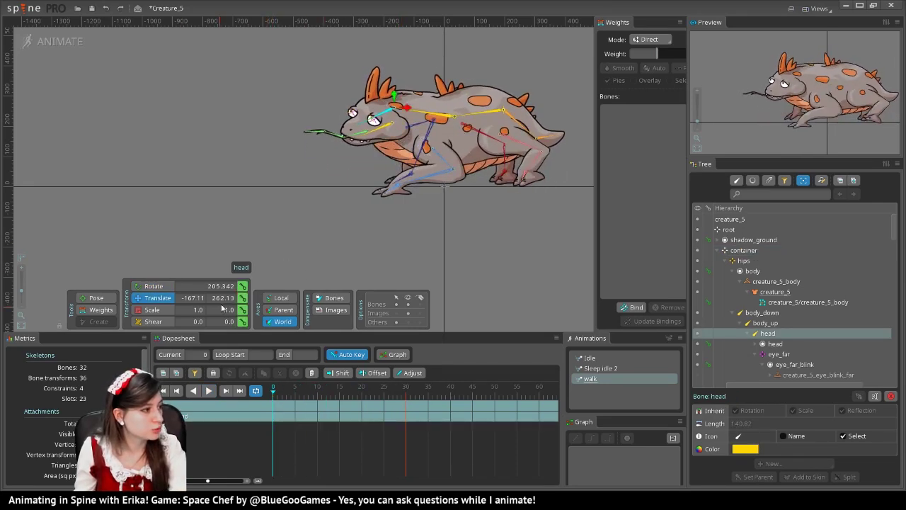
{"action": "left_click", "coordinate": [244, 298]}
{"action": "left_click", "coordinate": [243, 286]}
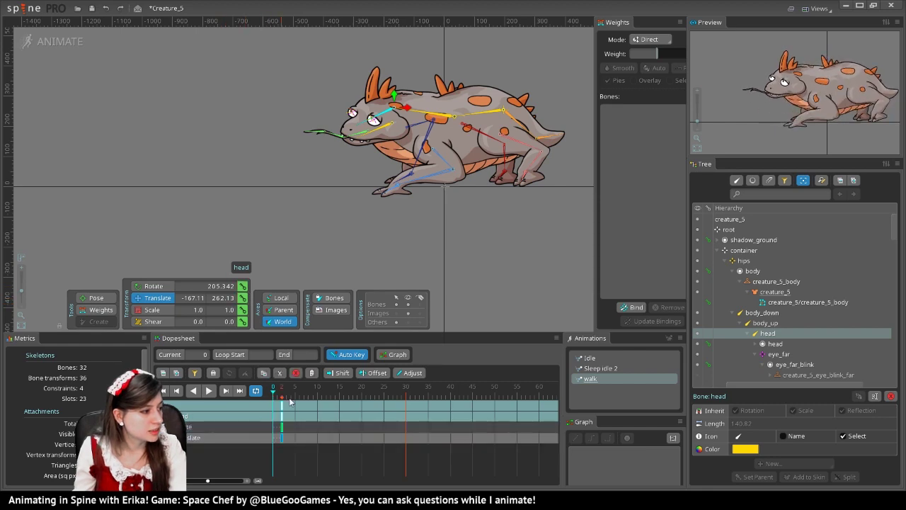
{"action": "left_click_drag", "start_coordinate": [261, 398], "coordinate": [238, 405]}
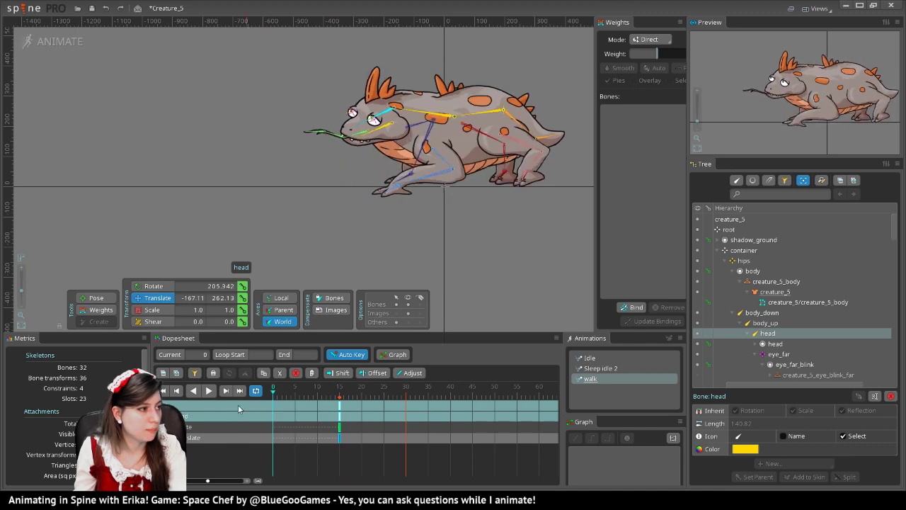
Step: Lower the head bone to a Y translation of about 240 at frame 0 and copy that key to frame 30
{"action": "left_click_drag", "start_coordinate": [390, 99], "coordinate": [395, 106]}
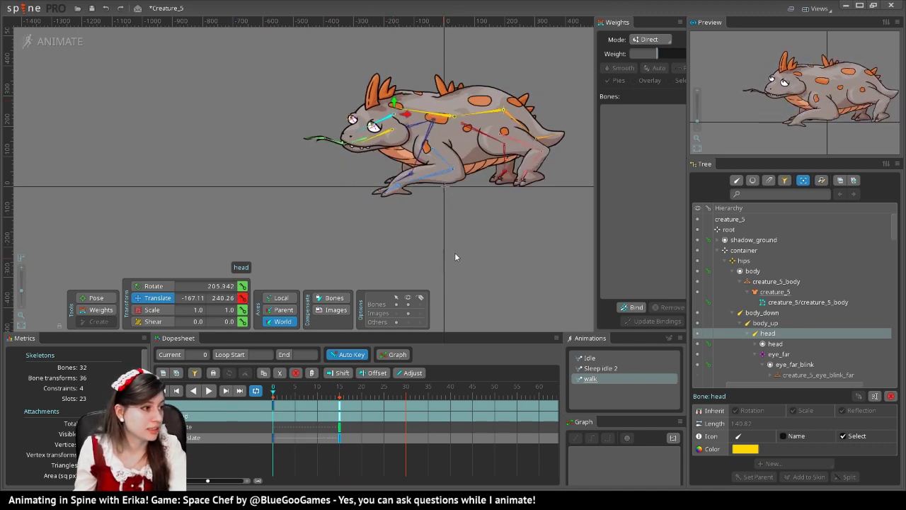
{"action": "left_click_drag", "start_coordinate": [278, 397], "coordinate": [313, 395]}
{"action": "left_click", "coordinate": [275, 408]}
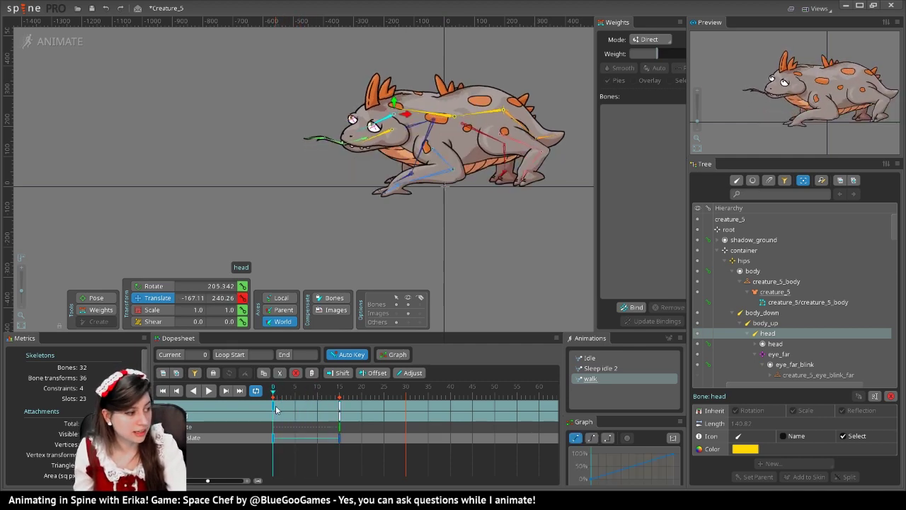
{"action": "key", "text": "ctrl+c"}
{"action": "left_click", "coordinate": [407, 394]}
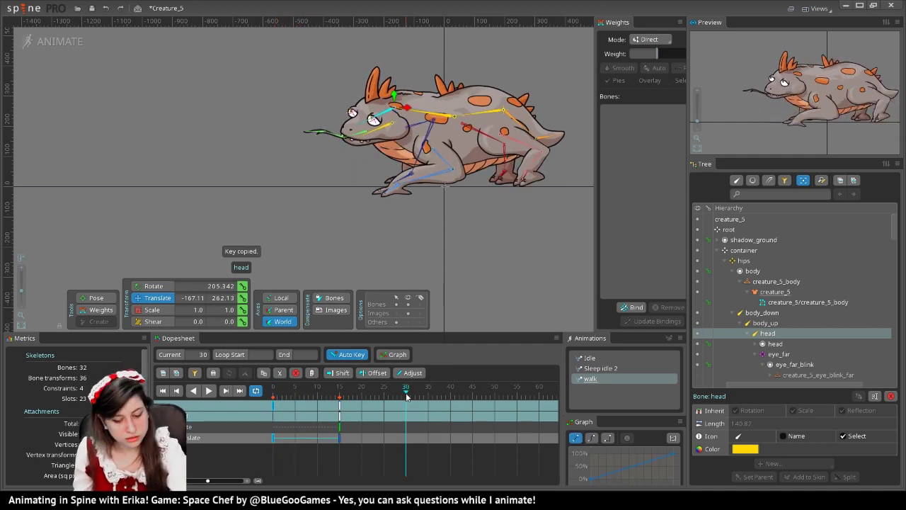
{"action": "key", "text": "ctrl+v"}
{"action": "left_click", "coordinate": [298, 389]}
{"action": "left_click_drag", "start_coordinate": [299, 389], "coordinate": [277, 390]}
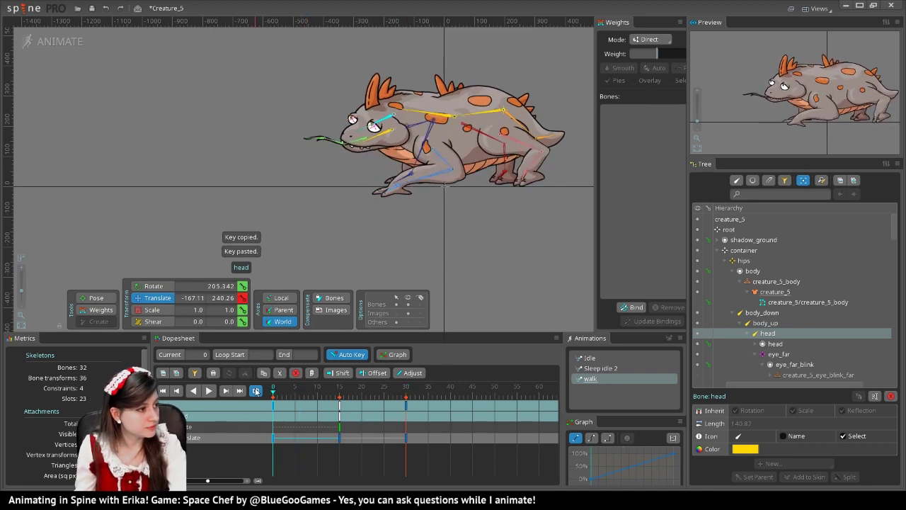
Step: Rotate the head bone to about 215.6°, move that rotation key to frame 5, and key the 205.342° rotation at frame 0
{"action": "key", "text": "c"}
{"action": "left_click_drag", "start_coordinate": [302, 233], "coordinate": [373, 243]}
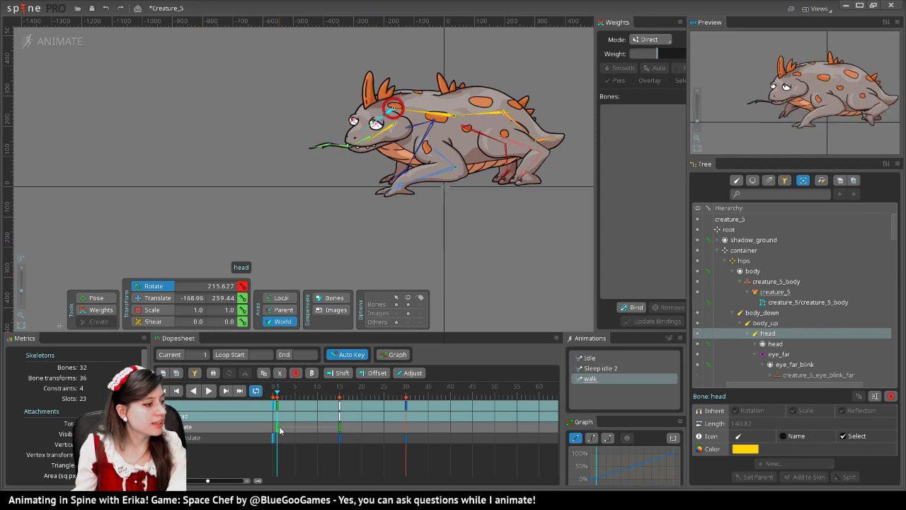
{"action": "left_click_drag", "start_coordinate": [279, 431], "coordinate": [311, 425]}
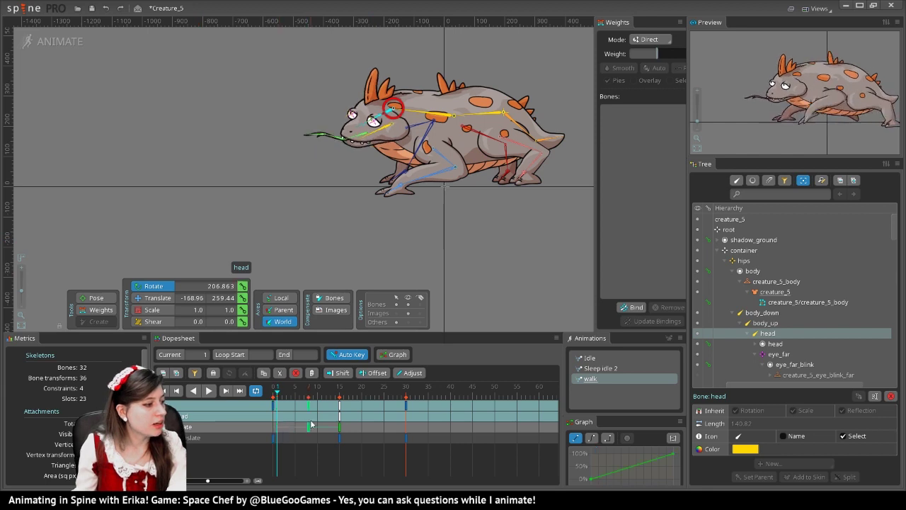
{"action": "left_click", "coordinate": [274, 389]}
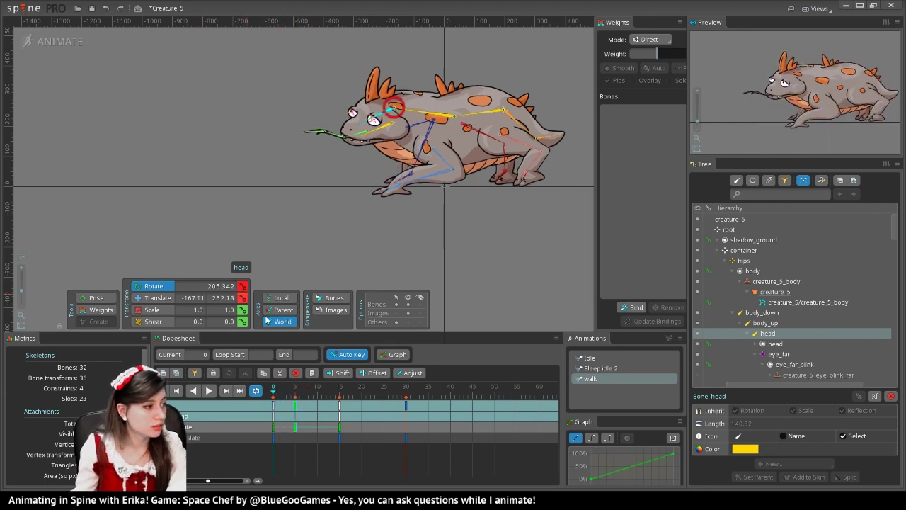
Step: Adjust the head's rotation at frame 5, rotate it to about 208.7° at frame 10, and play the walk to check
{"action": "left_click_drag", "start_coordinate": [282, 391], "coordinate": [296, 395]}
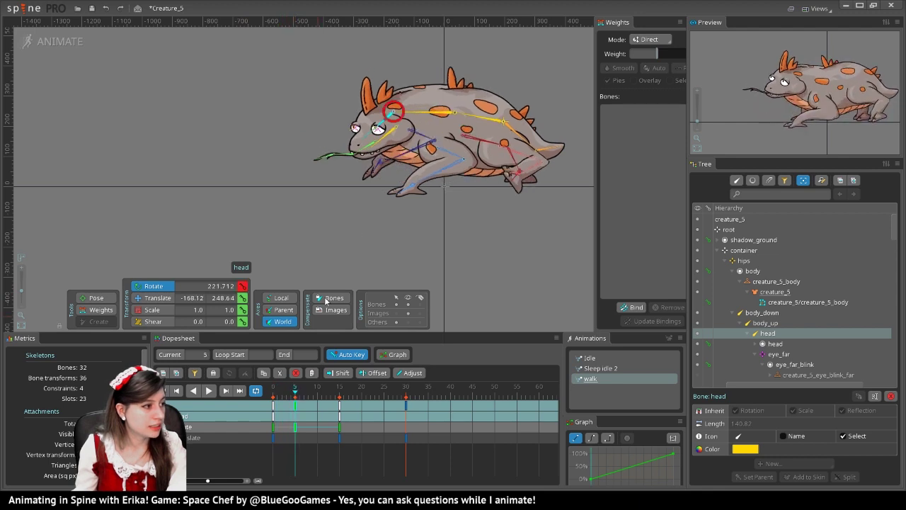
{"action": "left_click_drag", "start_coordinate": [347, 216], "coordinate": [349, 219]}
{"action": "left_click_drag", "start_coordinate": [296, 389], "coordinate": [319, 394]}
{"action": "left_click_drag", "start_coordinate": [322, 259], "coordinate": [338, 268]}
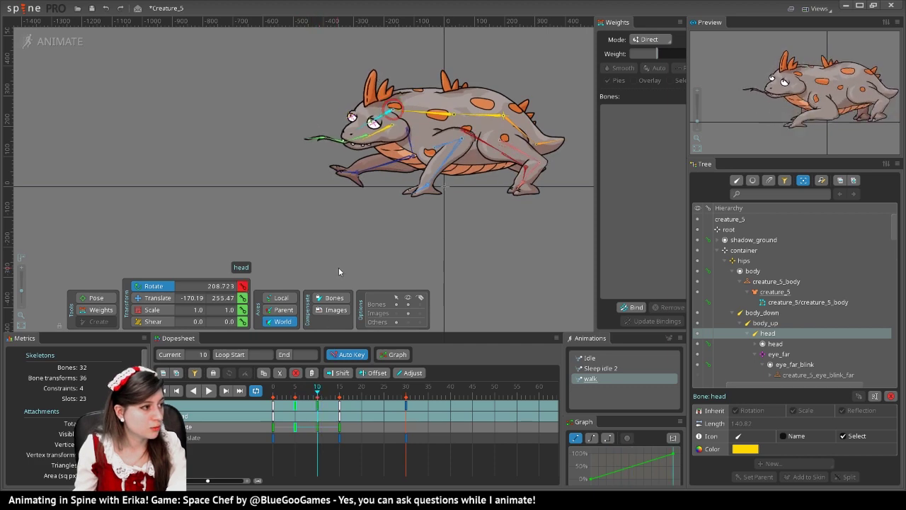
{"action": "left_click", "coordinate": [178, 390]}
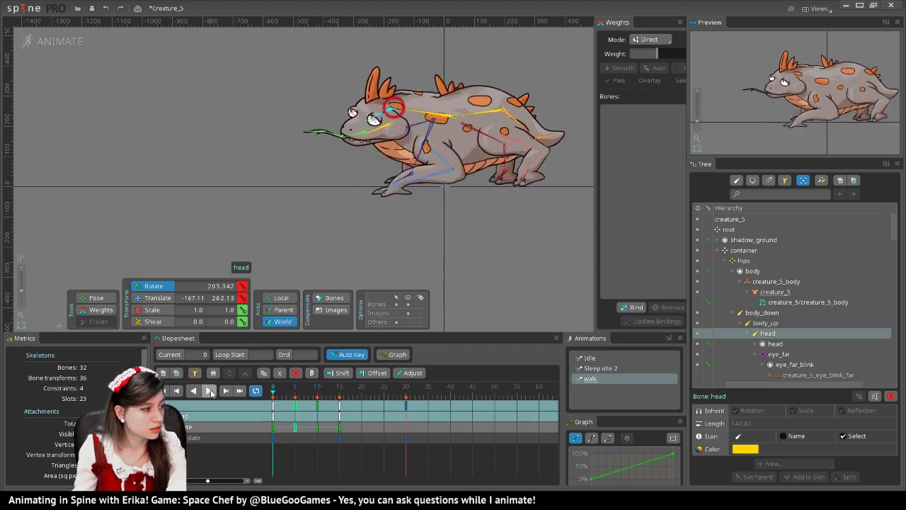
{"action": "left_click", "coordinate": [210, 392]}
{"action": "left_click", "coordinate": [306, 441]}
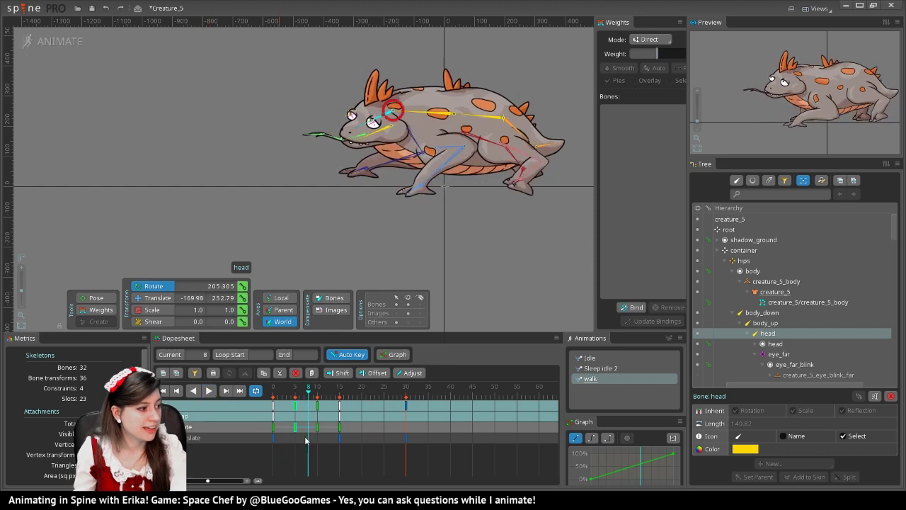
Step: Copy the head's rotation keys from frames 0 to 15, paste them starting at frame 15, and play the walk
{"action": "left_click_drag", "start_coordinate": [347, 424], "coordinate": [273, 428]}
{"action": "key", "text": "ctrl+c"}
{"action": "left_click", "coordinate": [340, 389]}
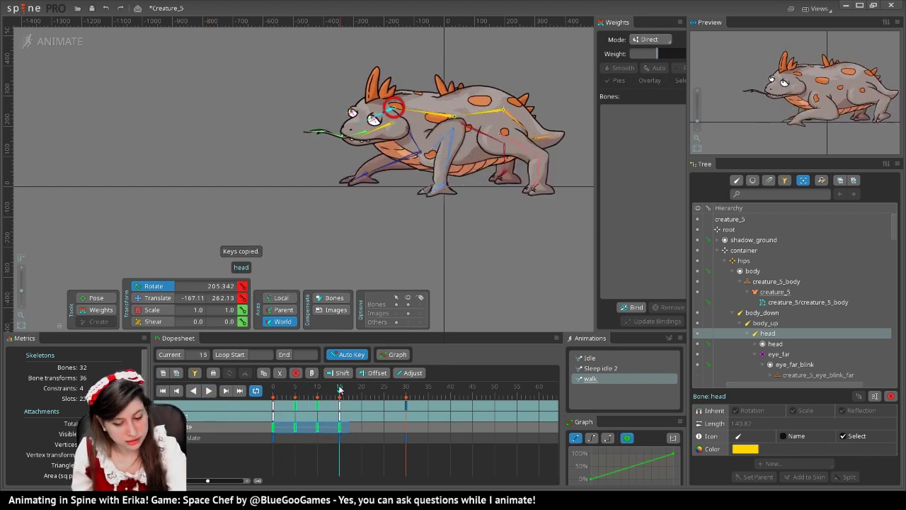
{"action": "key", "text": "ctrl+v"}
{"action": "left_click", "coordinate": [274, 388]}
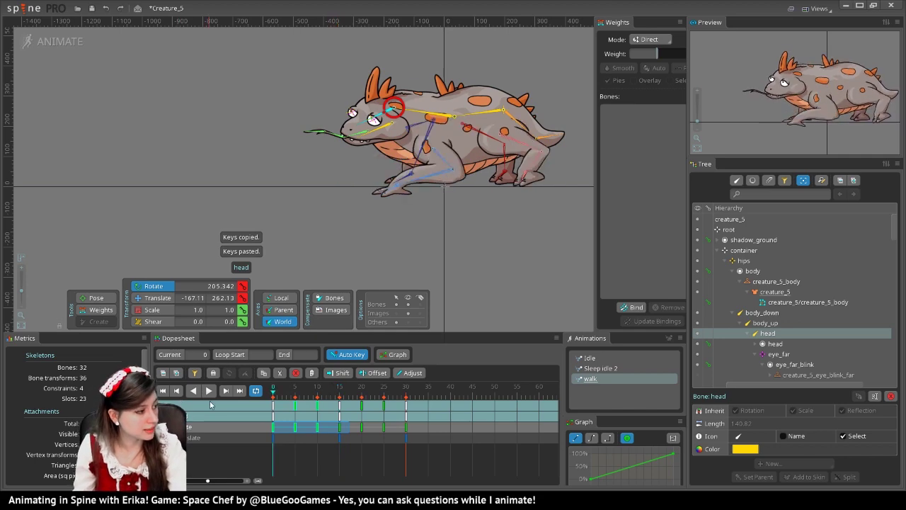
{"action": "left_click", "coordinate": [208, 391]}
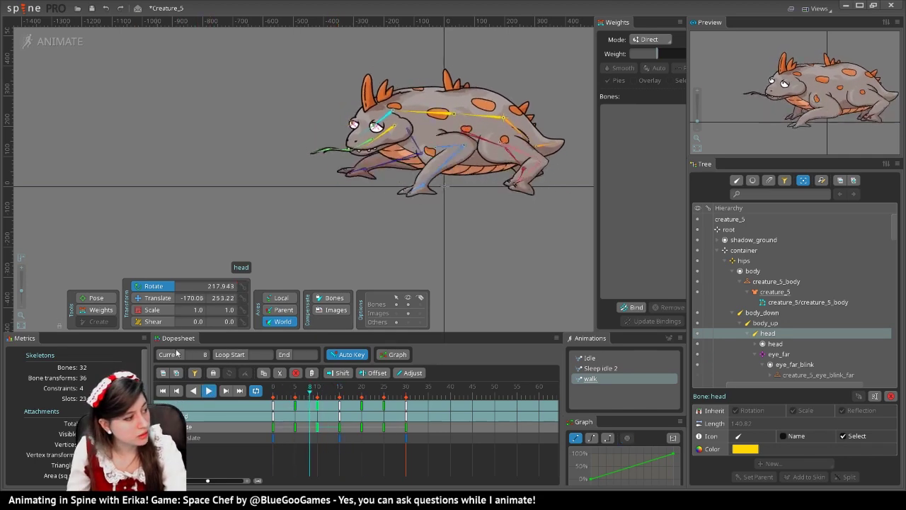
Step: Raise the leg_near_front_up bone to a Y translation of about 143.7 at frame 0 and review the leg motion through playback
{"action": "left_click", "coordinate": [437, 157]}
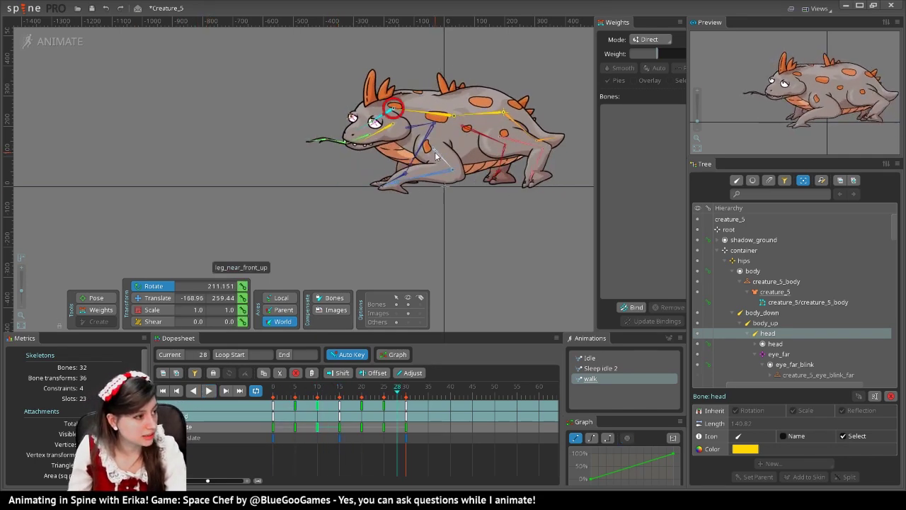
{"action": "left_click", "coordinate": [437, 157]}
{"action": "left_click", "coordinate": [274, 389]}
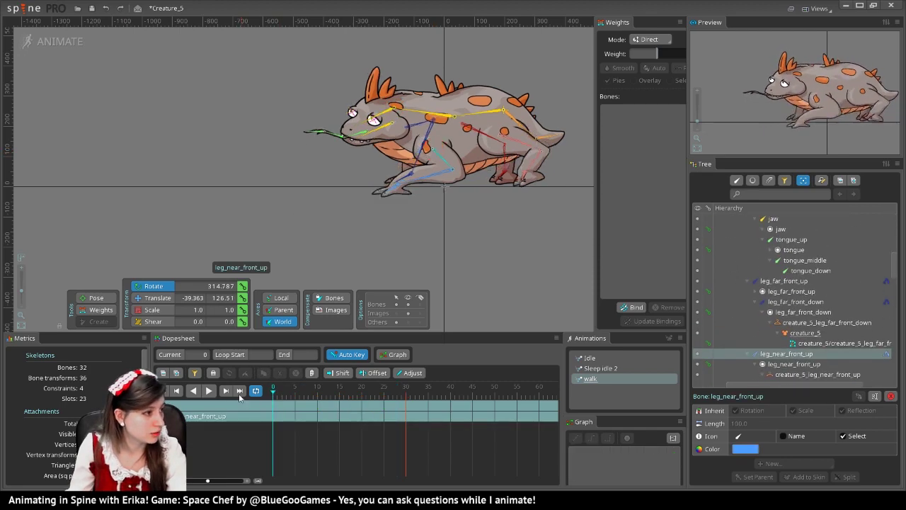
{"action": "left_click", "coordinate": [157, 297]}
{"action": "mouse_move", "coordinate": [431, 132]}
{"action": "left_mouse_down"}
{"action": "mouse_move", "coordinate": [433, 124]}
{"action": "mouse_move", "coordinate": [432, 131]}
{"action": "left_mouse_up"}
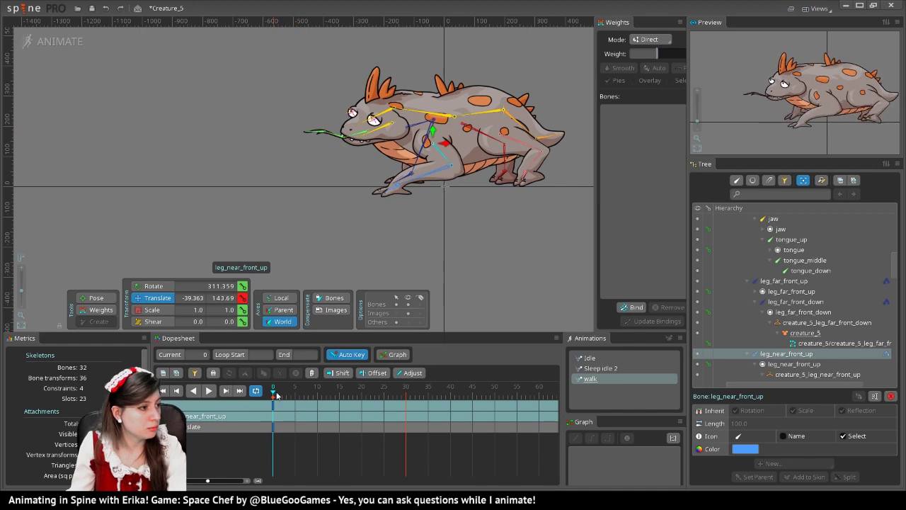
{"action": "left_click_drag", "start_coordinate": [277, 395], "coordinate": [362, 389]}
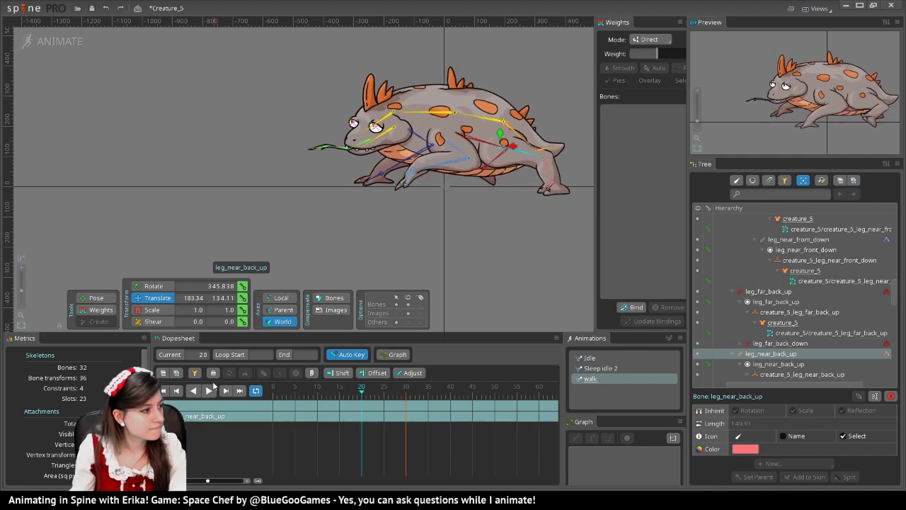
{"action": "left_click", "coordinate": [209, 390]}
{"action": "left_click", "coordinate": [209, 390]}
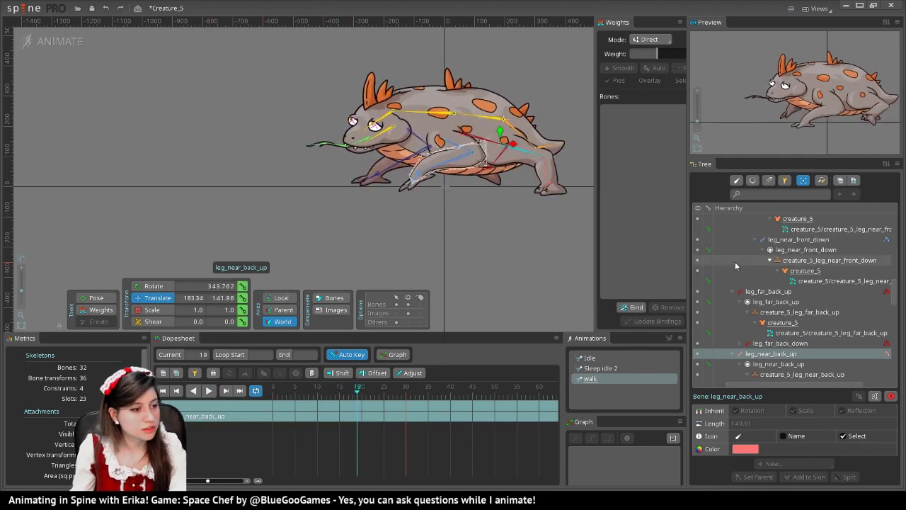
Step: Set the container bone's X translation to -300 at frame 30 and play the walk
{"action": "scroll", "coordinate": [737, 259], "scroll_direction": "up", "scroll_amount": 10}
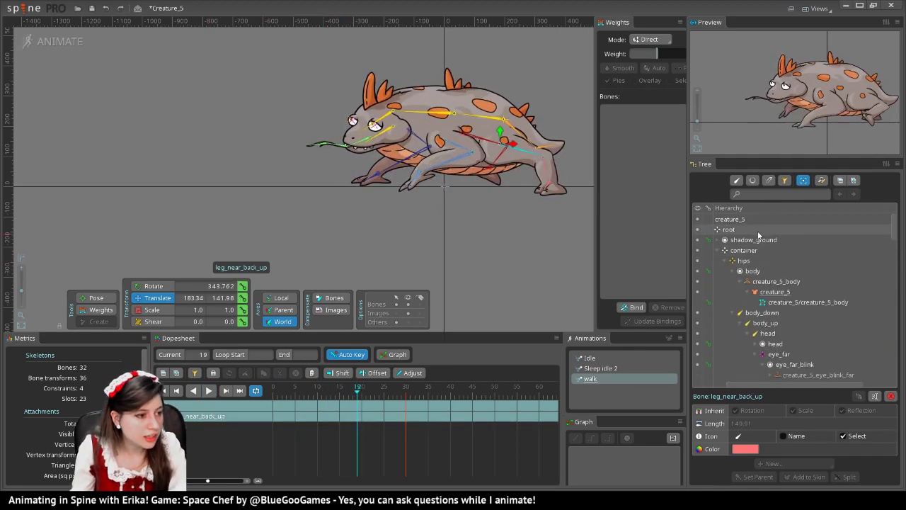
{"action": "left_click", "coordinate": [744, 250]}
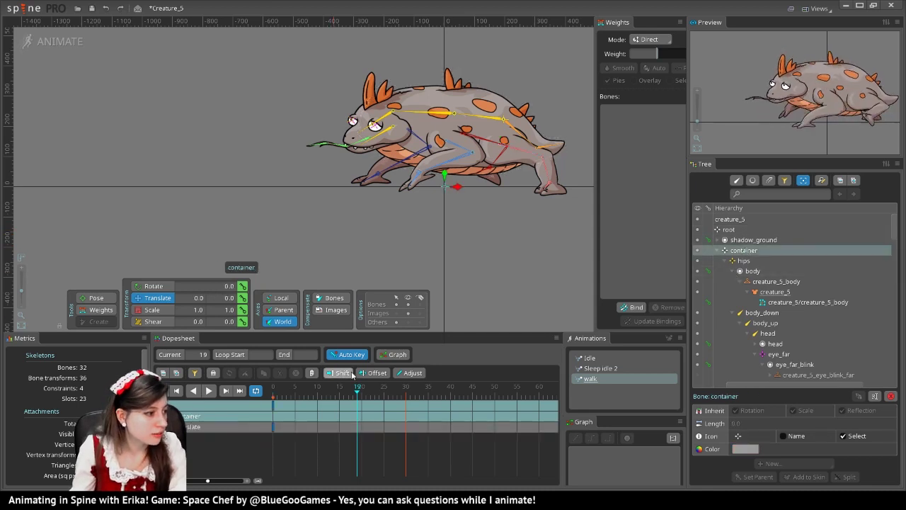
{"action": "left_click", "coordinate": [406, 397]}
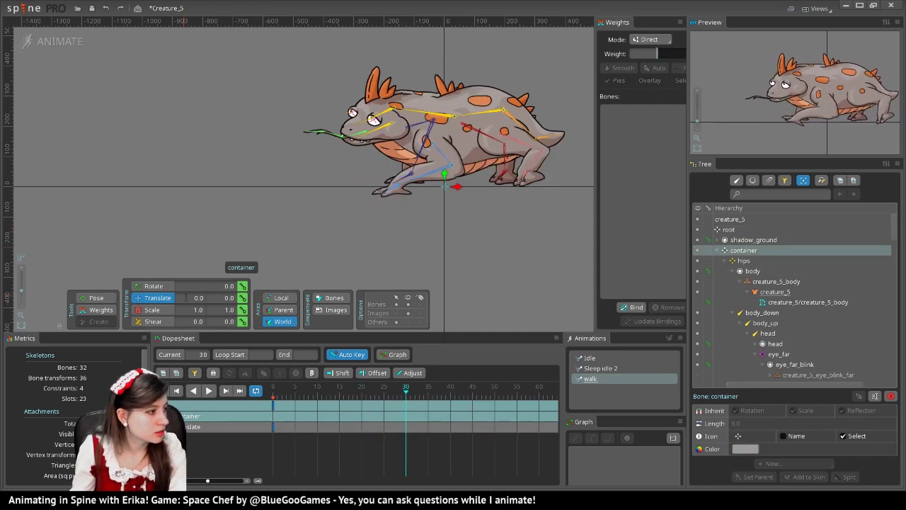
{"action": "type", "text": "-300"}
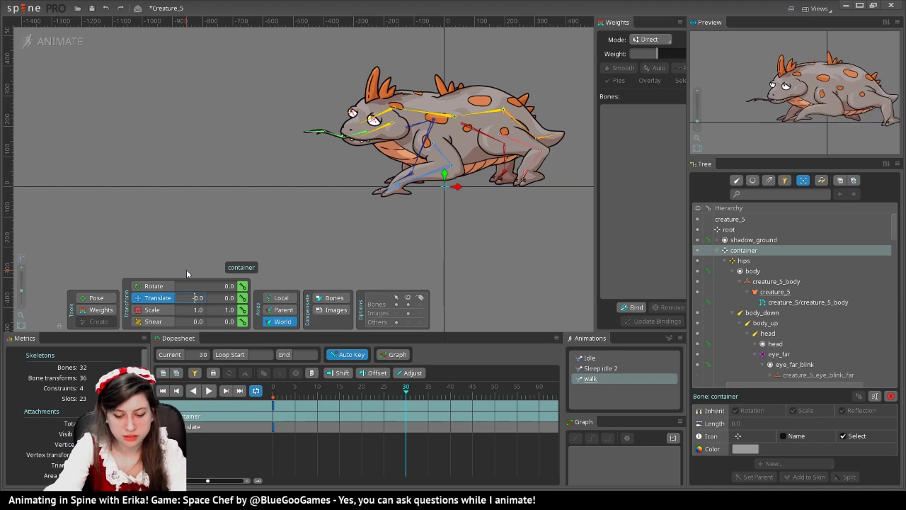
{"action": "key", "text": "Return"}
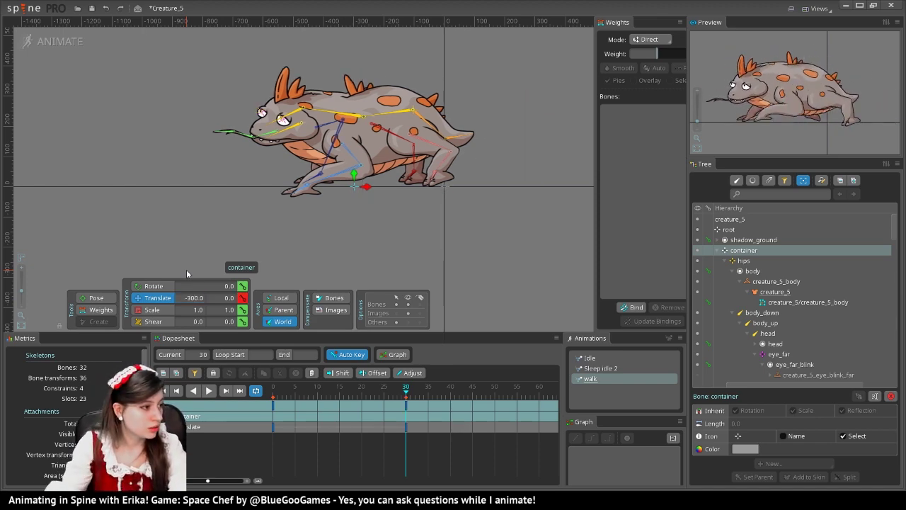
{"action": "left_click", "coordinate": [208, 394]}
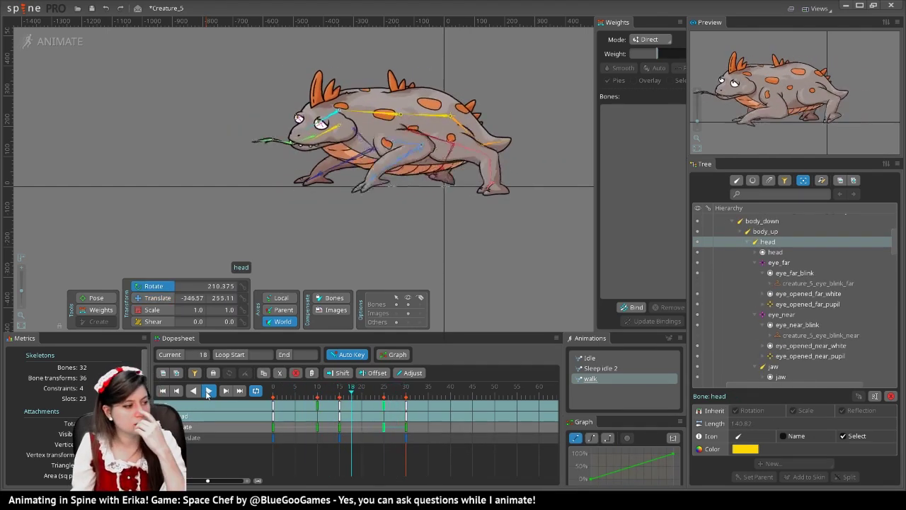
Step: Offset all the head's rotation keys during playback so they fall on frames 0, 10, 15, 25 and 30
{"action": "left_click_drag", "start_coordinate": [424, 432], "coordinate": [321, 426]}
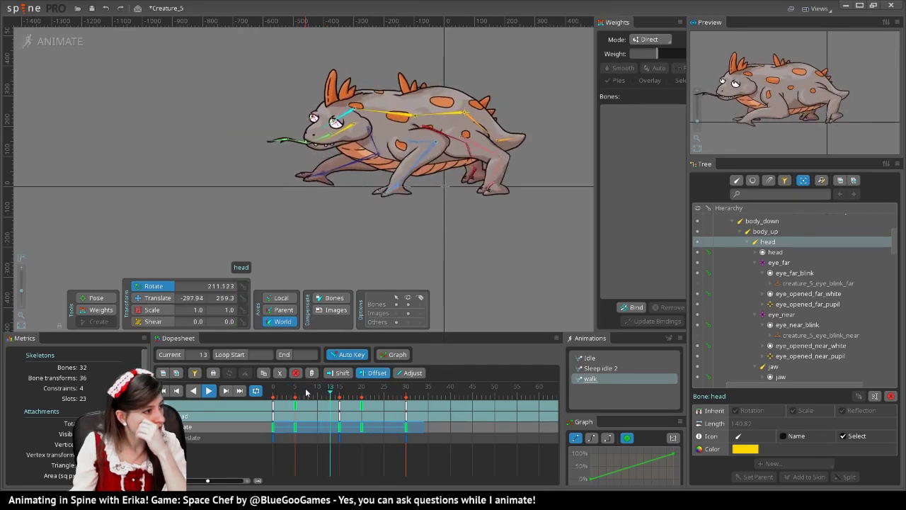
{"action": "left_click_drag", "start_coordinate": [309, 427], "coordinate": [312, 429]}
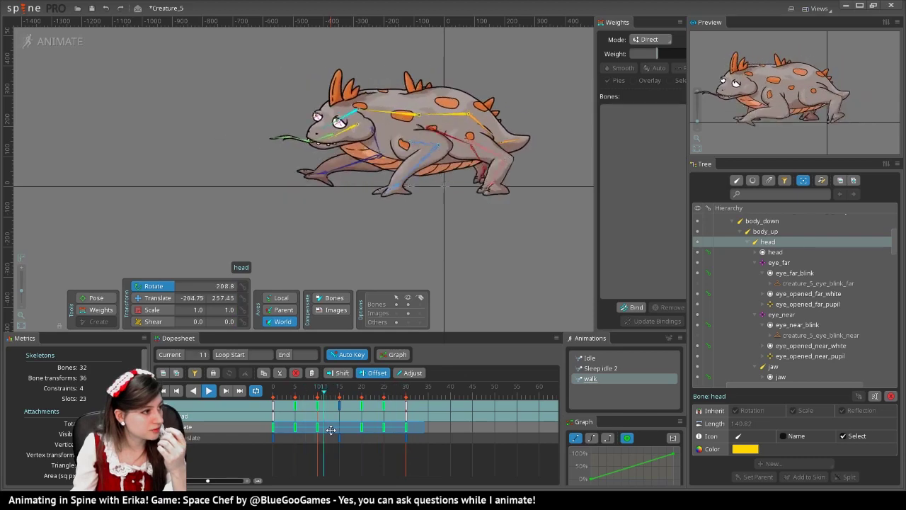
{"action": "left_click_drag", "start_coordinate": [331, 430], "coordinate": [343, 431]}
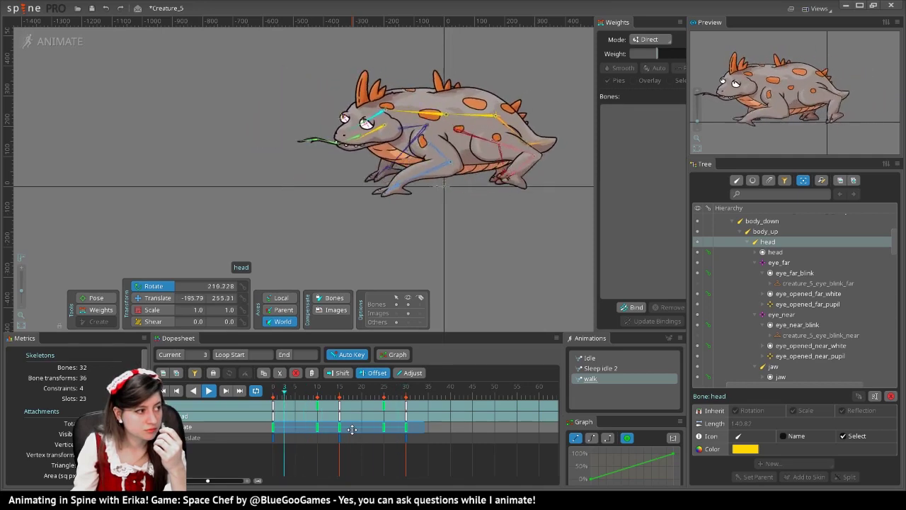
Step: Offset the head's rotation keys so they fall on frames 0, 7, 12, 22, 27 and 30, and play the walk
{"action": "left_click_drag", "start_coordinate": [352, 429], "coordinate": [341, 425]}
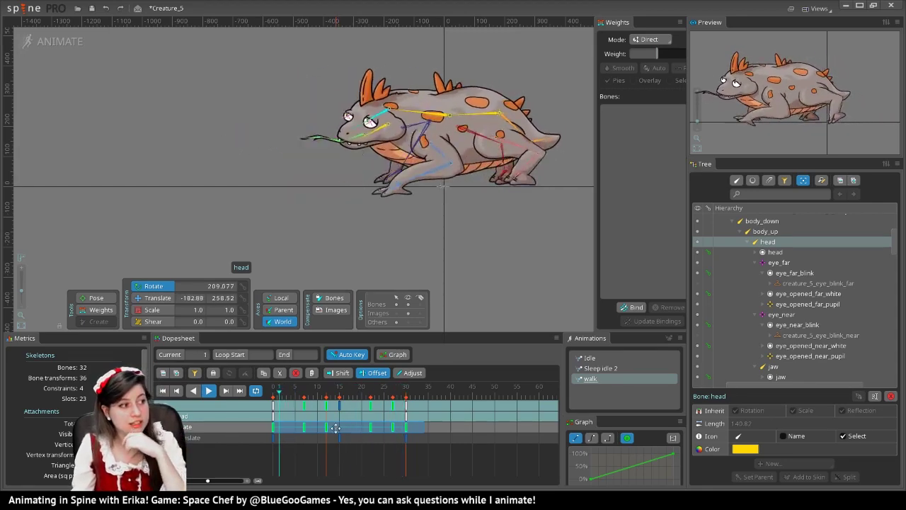
{"action": "left_click", "coordinate": [327, 429]}
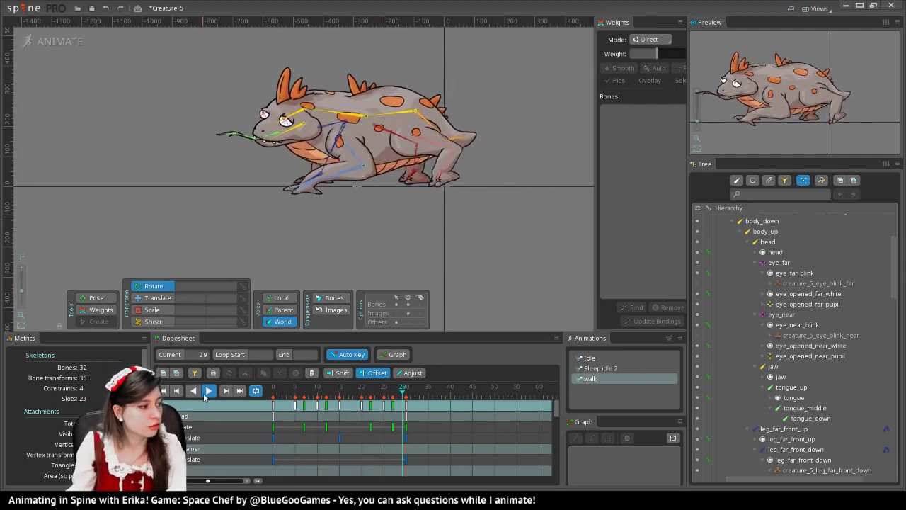
{"action": "left_click", "coordinate": [209, 390]}
Step: Key the tail_down bone's rotation at about 322.3 on frame 0 and about 3.9 on frame 15, with another key on frame 30
{"action": "left_click", "coordinate": [488, 123]}
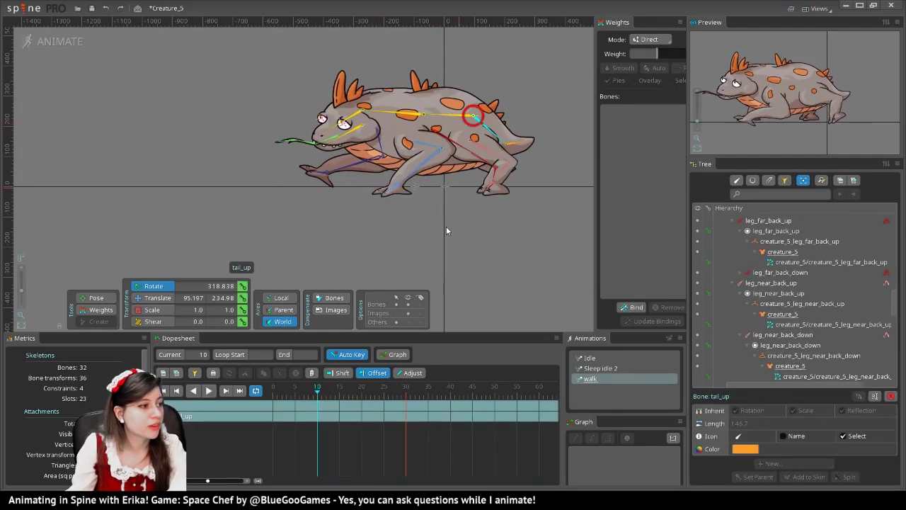
{"action": "left_click", "coordinate": [523, 144], "text": "ctrl"}
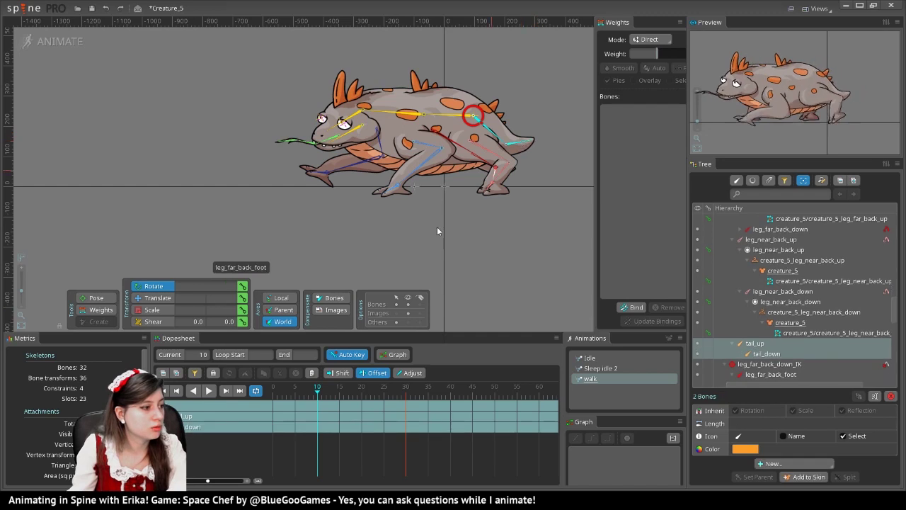
{"action": "left_click_drag", "start_coordinate": [280, 394], "coordinate": [246, 388]}
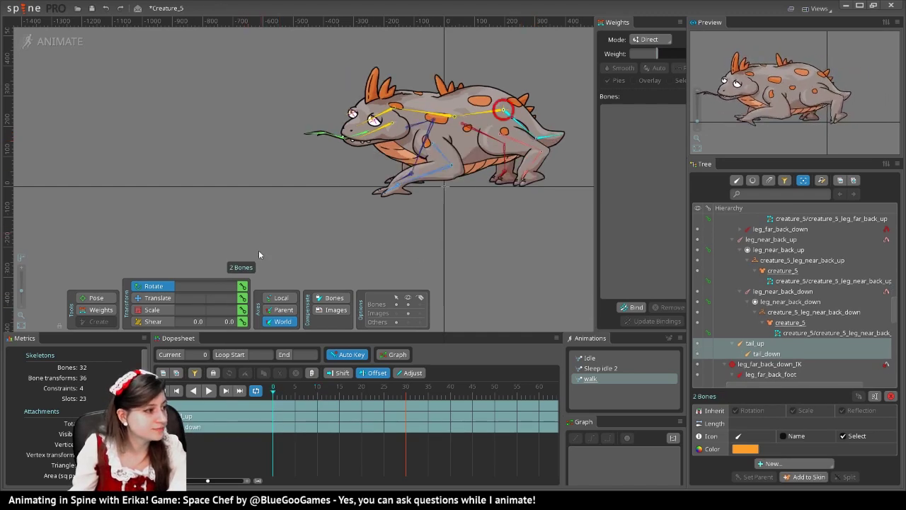
{"action": "left_click", "coordinate": [538, 138]}
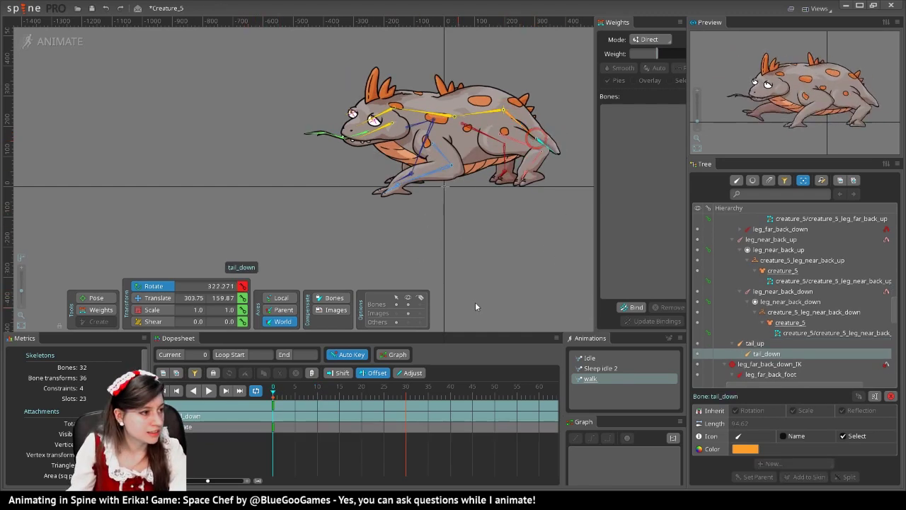
{"action": "left_click", "coordinate": [406, 394]}
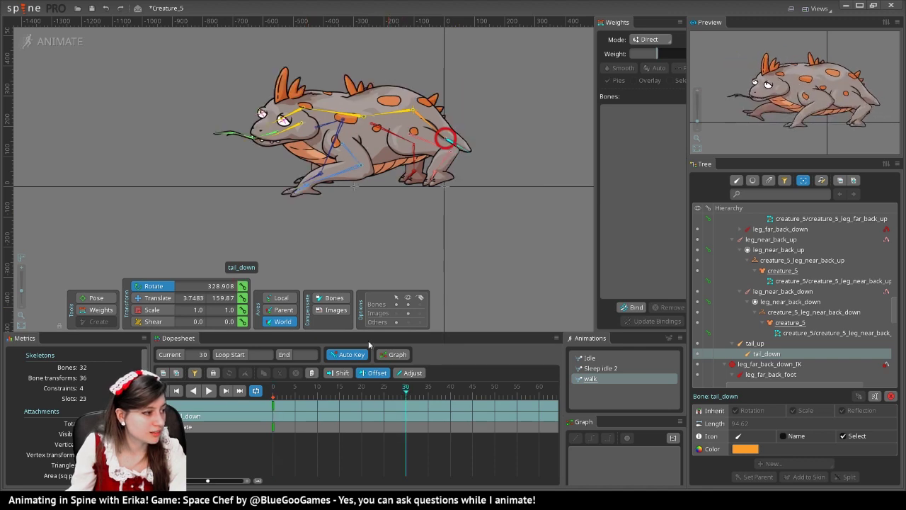
{"action": "left_click", "coordinate": [340, 395]}
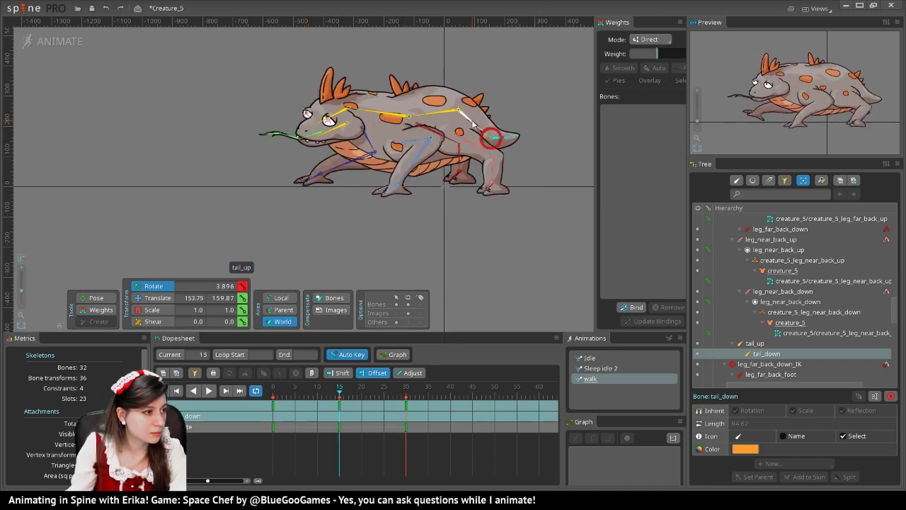
Step: Rotate the tail_up bone at frame 15 and scrub back through the walk to check the tail
{"action": "left_click", "coordinate": [473, 123]}
{"action": "left_click_drag", "start_coordinate": [540, 181], "coordinate": [553, 166]}
{"action": "left_click_drag", "start_coordinate": [338, 400], "coordinate": [243, 405]}
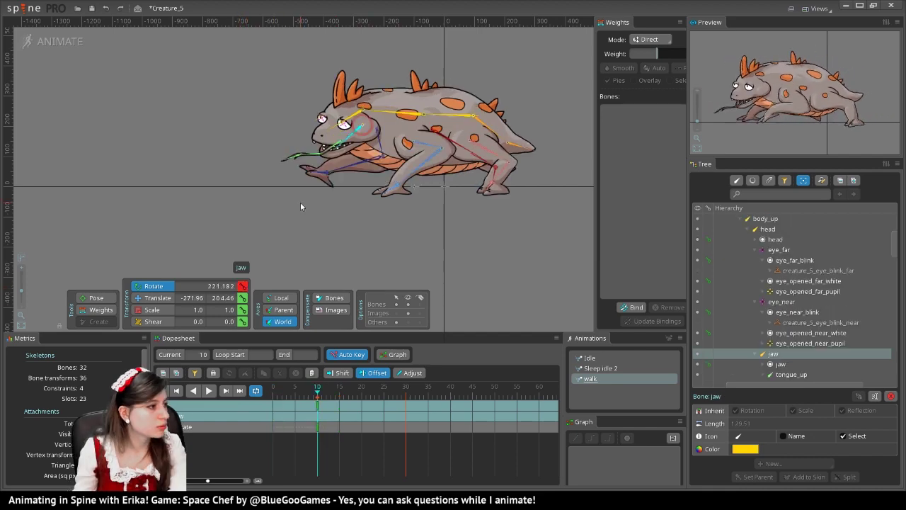
Step: Key the jaw bone's rotation at frames 0, 15 and 30, review it in playback and save the project
{"action": "left_click_drag", "start_coordinate": [300, 202], "coordinate": [299, 201]}
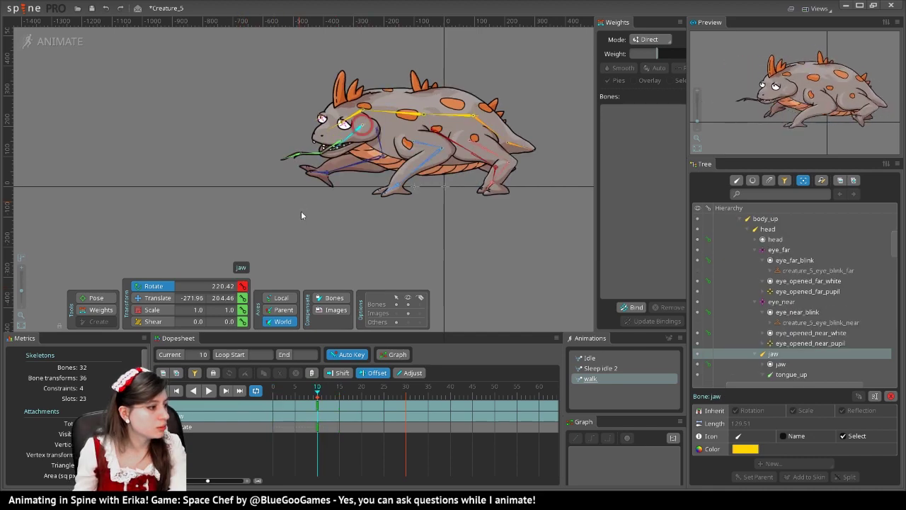
{"action": "left_click_drag", "start_coordinate": [310, 392], "coordinate": [210, 404]}
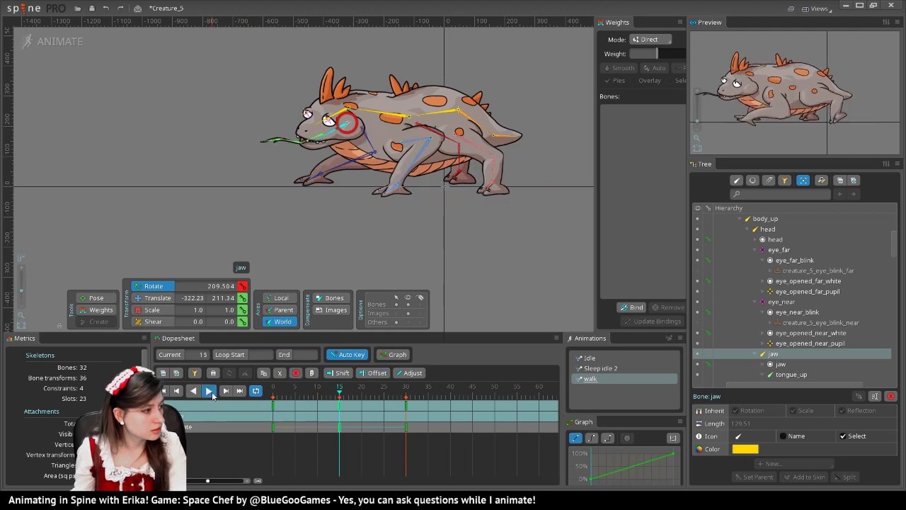
{"action": "left_click", "coordinate": [209, 391]}
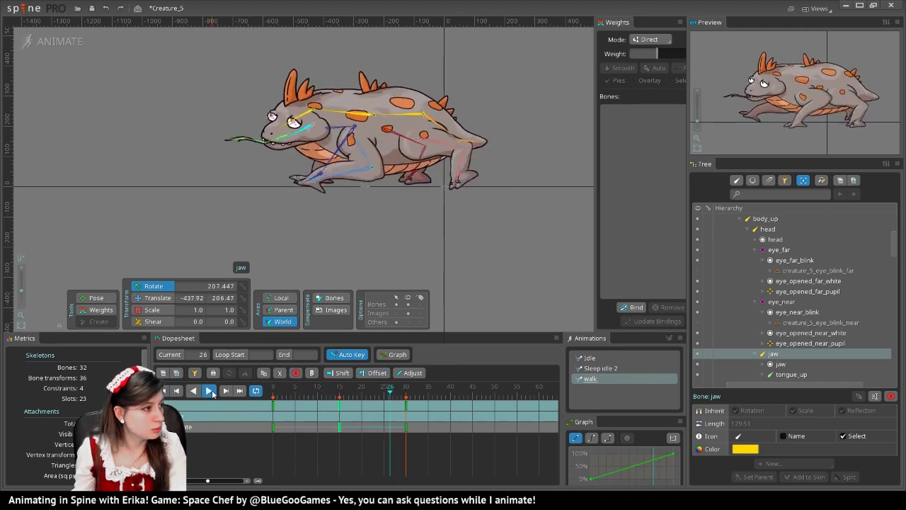
{"action": "left_click", "coordinate": [209, 391]}
{"action": "key", "text": "ctrl+s"}
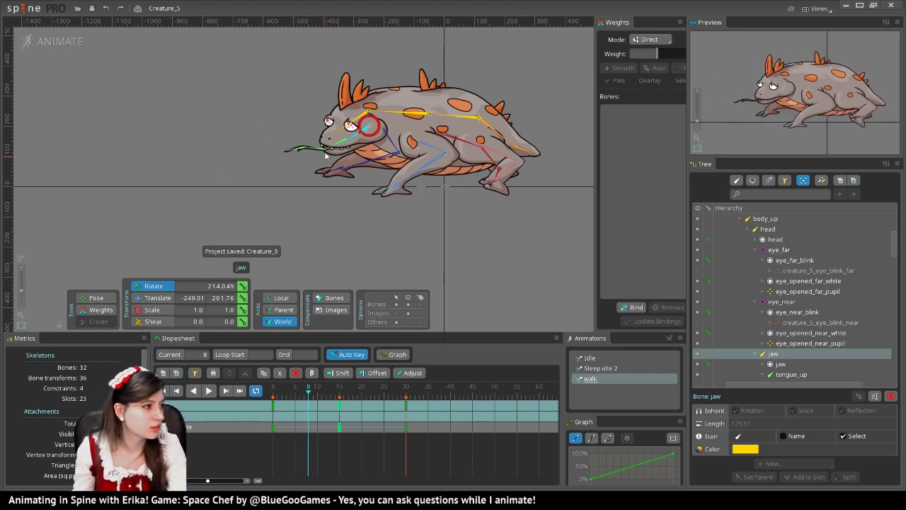
Step: Scale the tongue_up bone down to about 0.13 at frame 0 to hide the tongue, and save the project
{"action": "left_click_drag", "start_coordinate": [325, 155], "coordinate": [511, 229]}
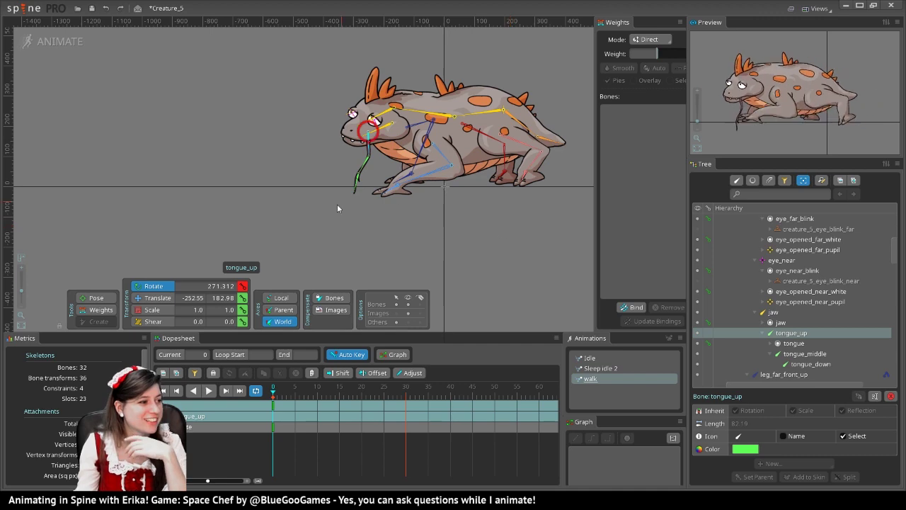
{"action": "mouse_move", "coordinate": [289, 395]}
{"action": "left_mouse_down"}
{"action": "mouse_move", "coordinate": [405, 393]}
{"action": "mouse_move", "coordinate": [273, 394]}
{"action": "left_mouse_up"}
{"action": "key", "text": "b"}
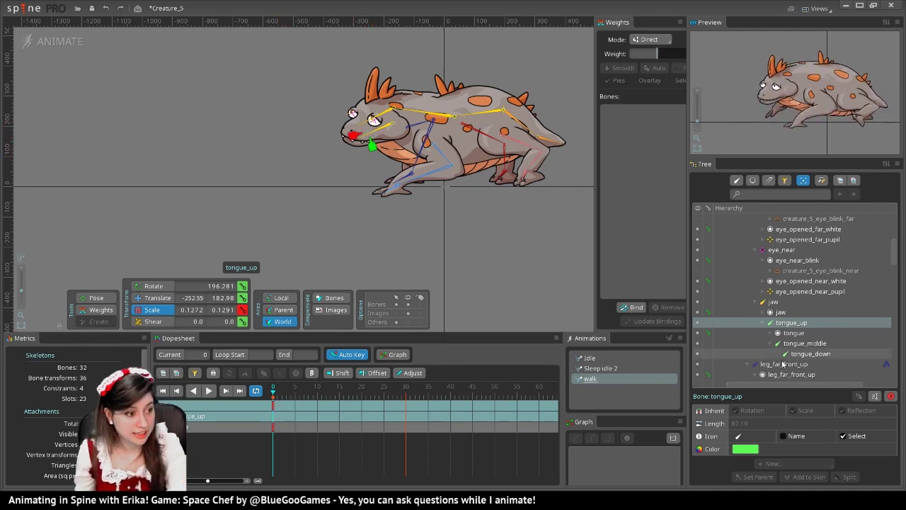
{"action": "left_click", "coordinate": [673, 396]}
{"action": "key", "text": "ctrl+s"}
{"action": "key", "text": "space"}
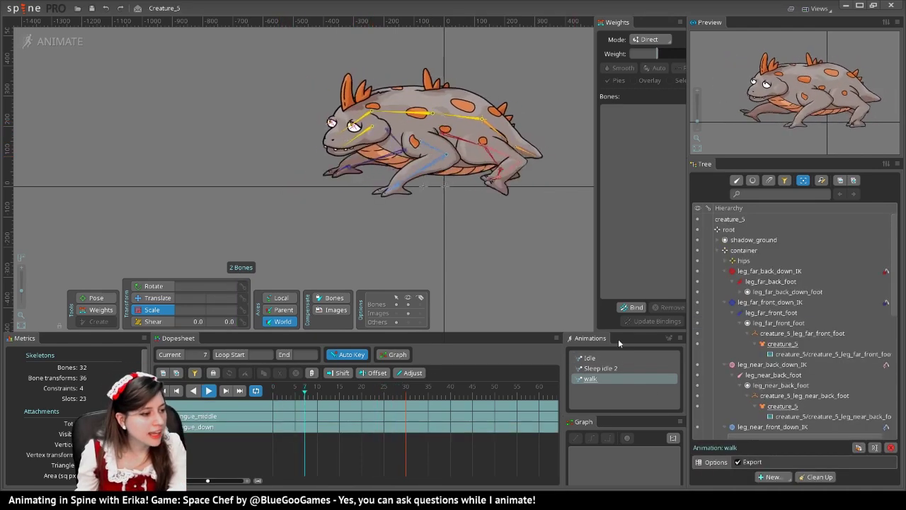
Step: Create a new animation named Attack and raise the body_up bone to a rotation of about 156.4 at frame 0
{"action": "left_click", "coordinate": [666, 337]}
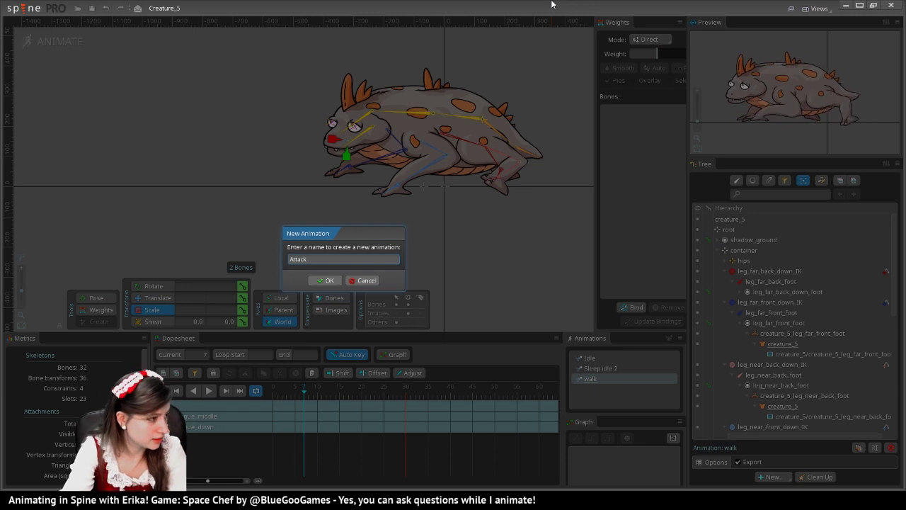
{"action": "key", "text": "Return"}
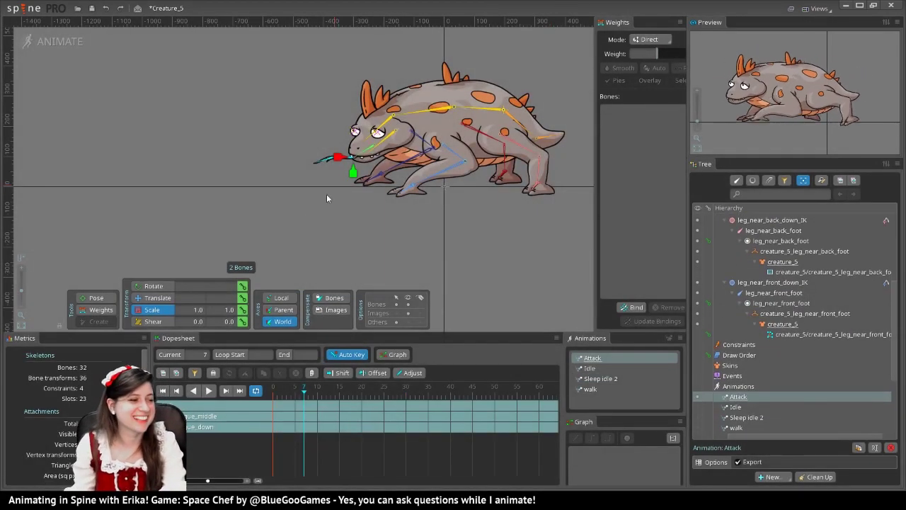
{"action": "key", "text": "m"}
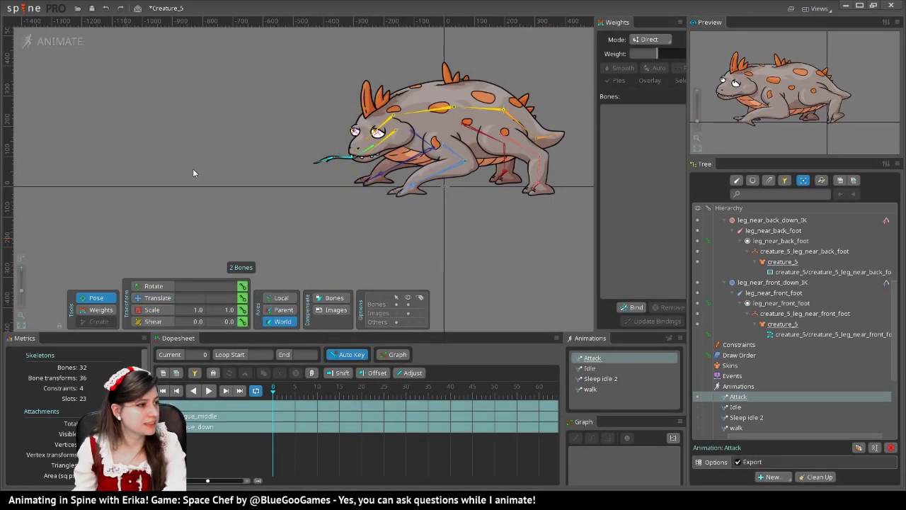
{"action": "left_click_drag", "start_coordinate": [419, 112], "coordinate": [404, 81]}
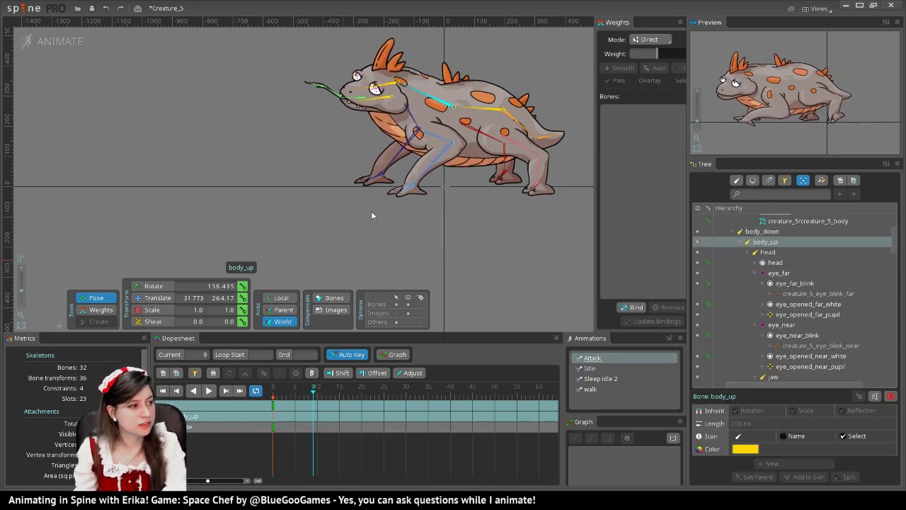
Step: Raise both front legs' IK bones at frame 9, placing leg_near_front_down_IK at a translation of about -264.3, 303.3
{"action": "left_click", "coordinate": [415, 187]}
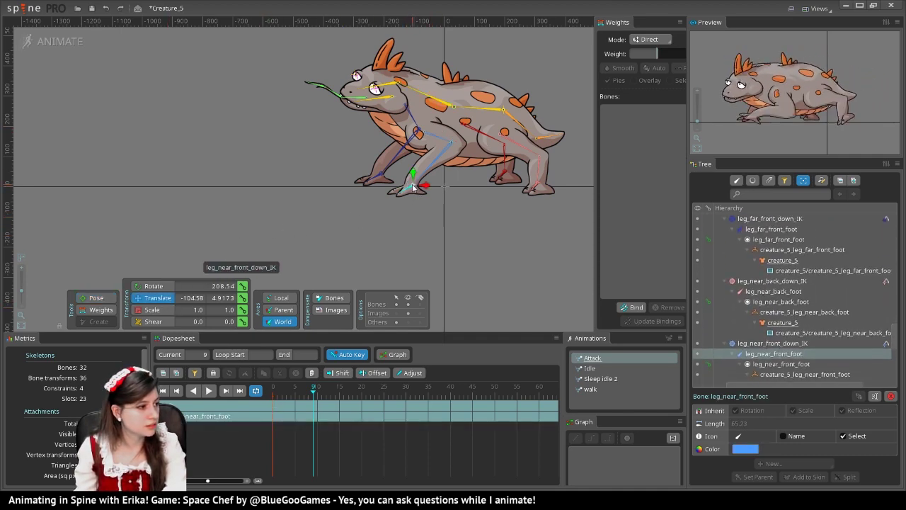
{"action": "left_click_drag", "start_coordinate": [413, 187], "coordinate": [385, 110]}
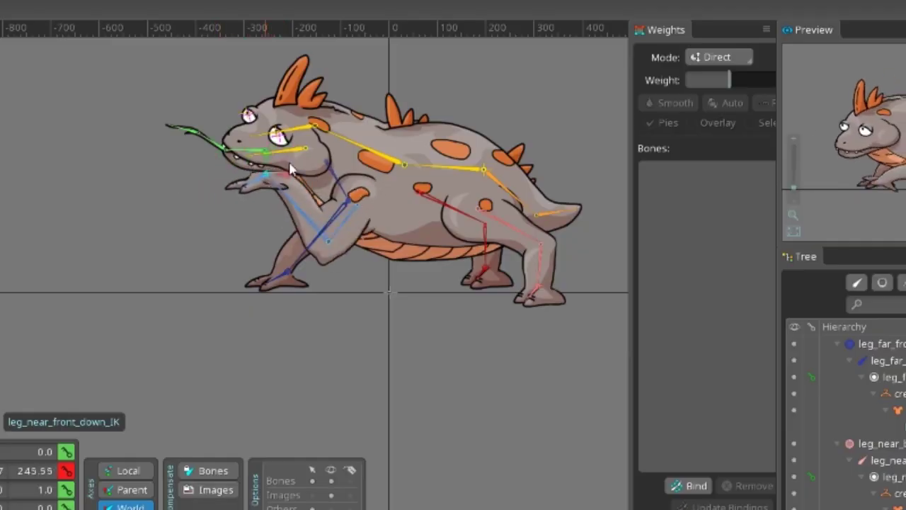
{"action": "left_click_drag", "start_coordinate": [291, 168], "coordinate": [209, 194]}
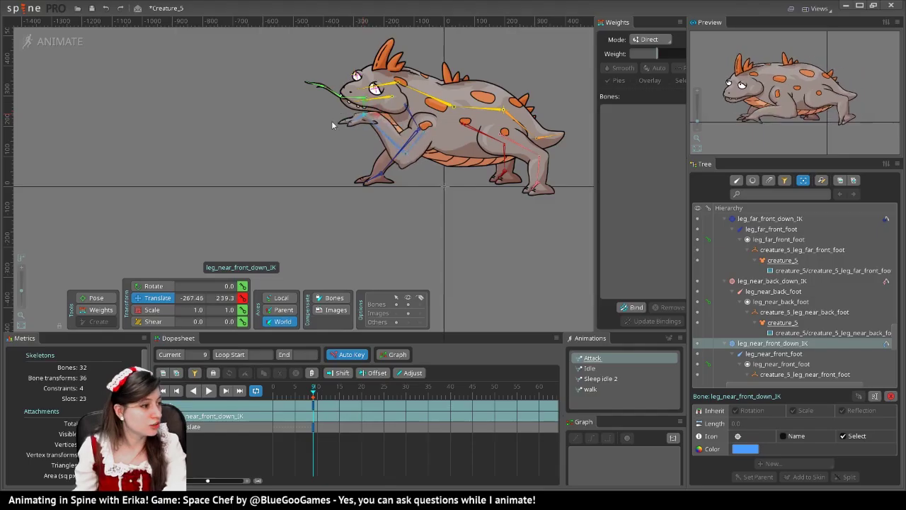
{"action": "left_click_drag", "start_coordinate": [332, 125], "coordinate": [377, 127]}
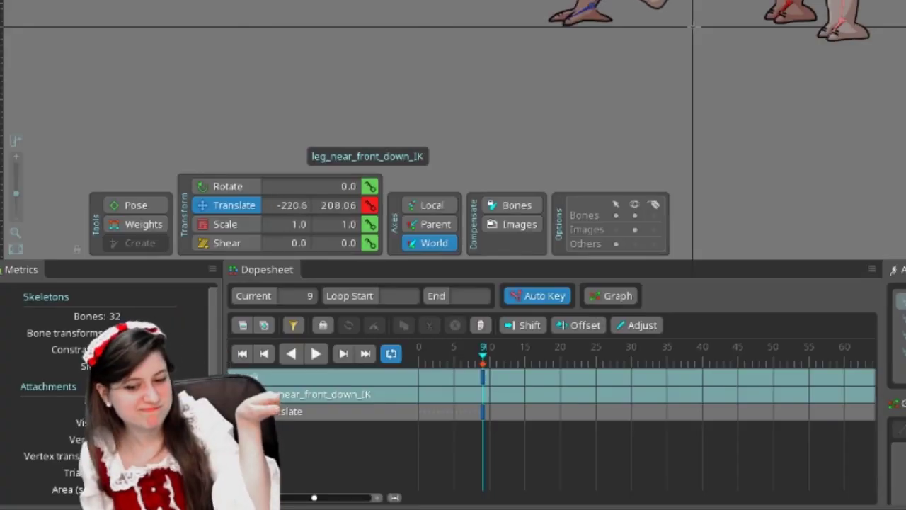
{"action": "left_click_drag", "start_coordinate": [559, 1], "coordinate": [582, 0]}
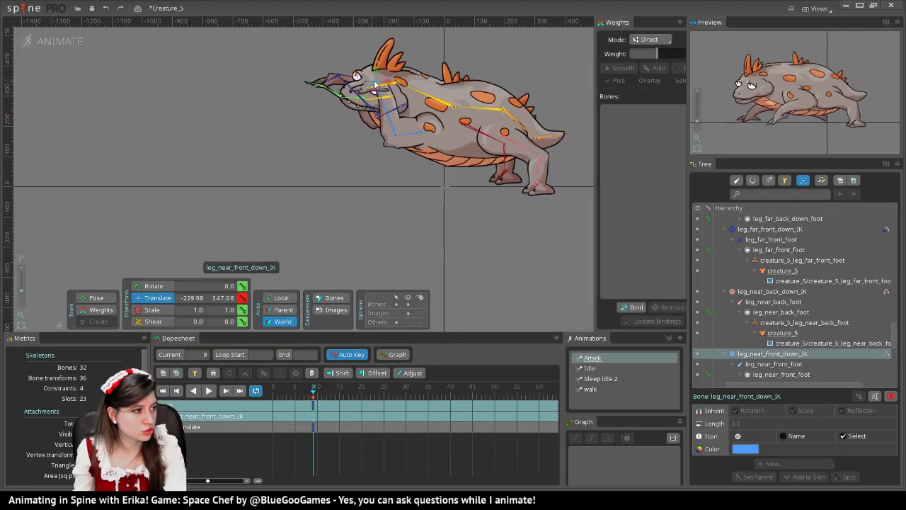
{"action": "left_click_drag", "start_coordinate": [376, 84], "coordinate": [451, 120]}
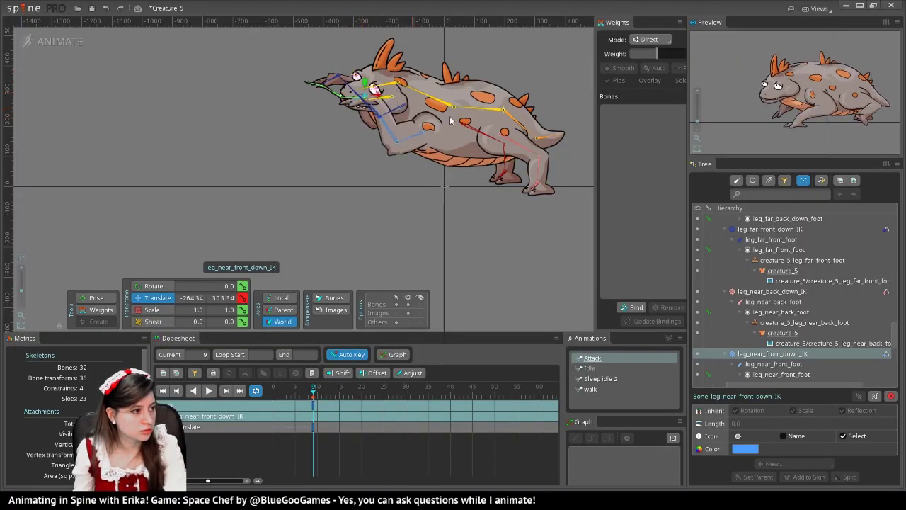
Step: Rear the torso up at frame 9 by rotating body_down nearly upright and setting body_up's rotation to about 142.9
{"action": "left_click", "coordinate": [476, 110]}
{"action": "left_click", "coordinate": [155, 286]}
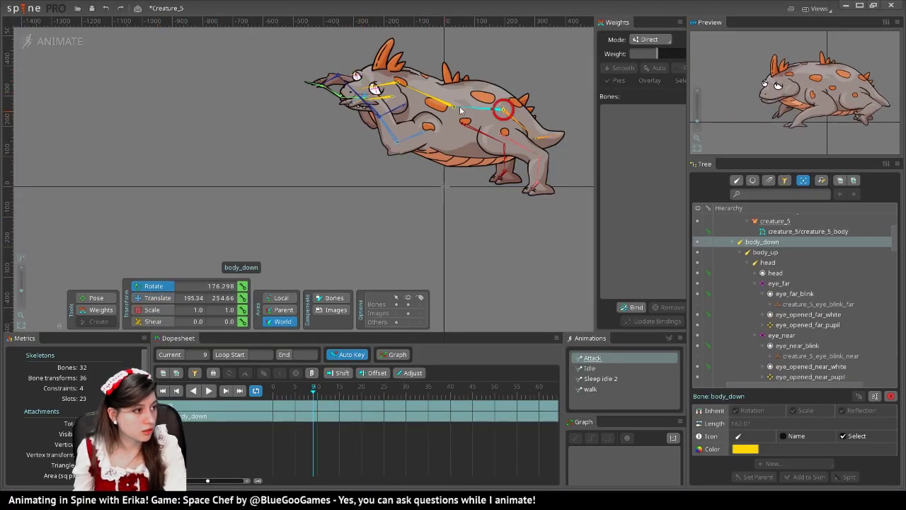
{"action": "left_click_drag", "start_coordinate": [469, 103], "coordinate": [489, 83]}
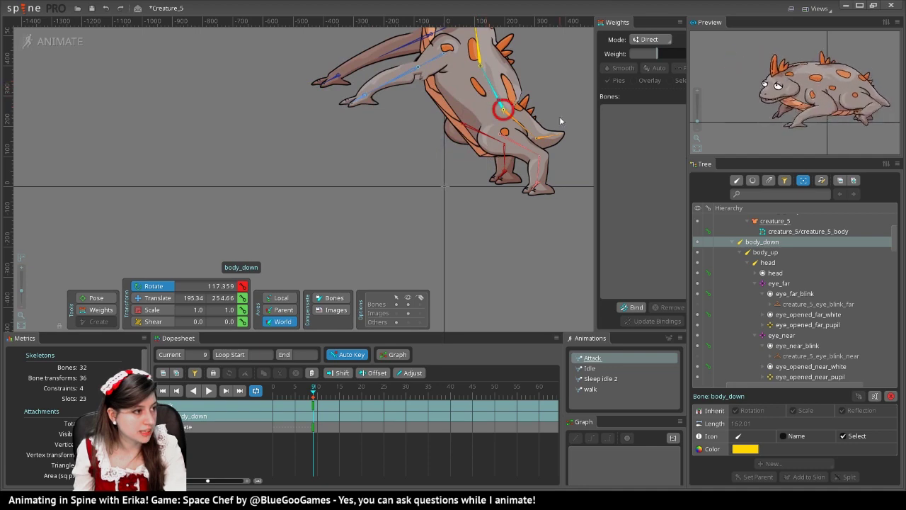
{"action": "left_click_drag", "start_coordinate": [560, 121], "coordinate": [558, 180]}
{"action": "left_click", "coordinate": [475, 91]}
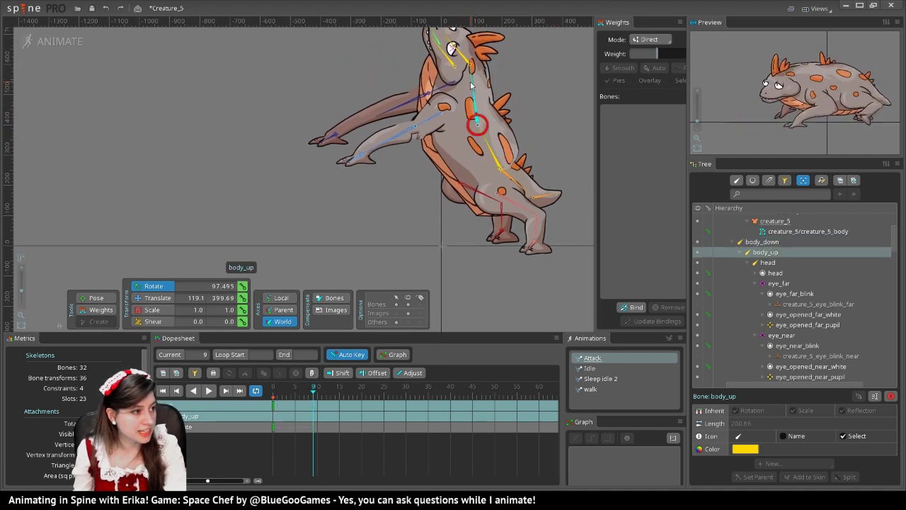
{"action": "left_click_drag", "start_coordinate": [470, 81], "coordinate": [441, 114]}
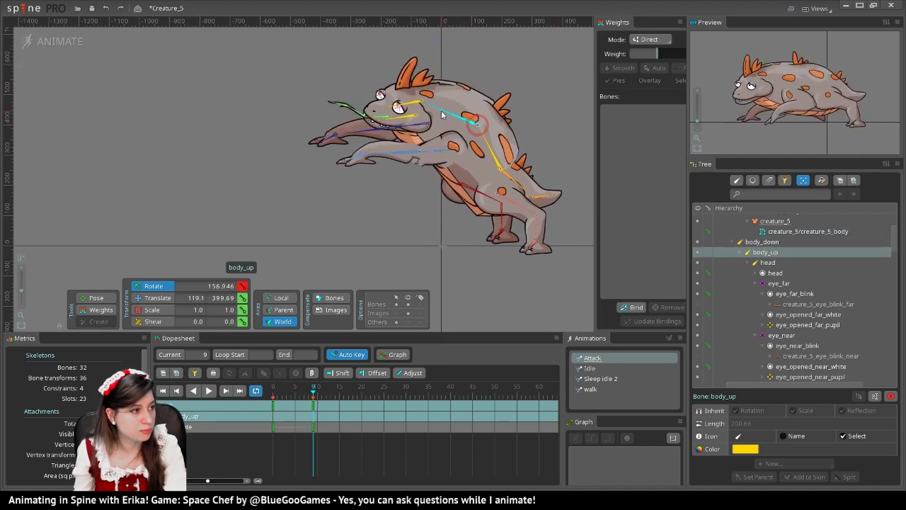
{"action": "left_click", "coordinate": [494, 156]}
{"action": "left_click_drag", "start_coordinate": [405, 188], "coordinate": [402, 149]}
{"action": "left_click_drag", "start_coordinate": [463, 88], "coordinate": [425, 131]}
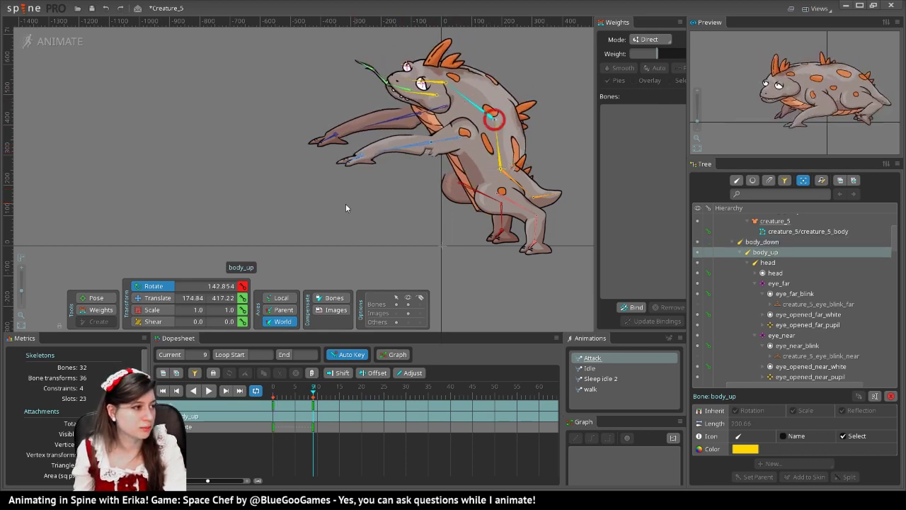
Step: Lift the front feet at frame 9, moving leg_near_front_down_IK to about -94.1, 453.3 and leg_far_front_down_IK to about -191.1, 607.8
{"action": "left_click", "coordinate": [359, 159]}
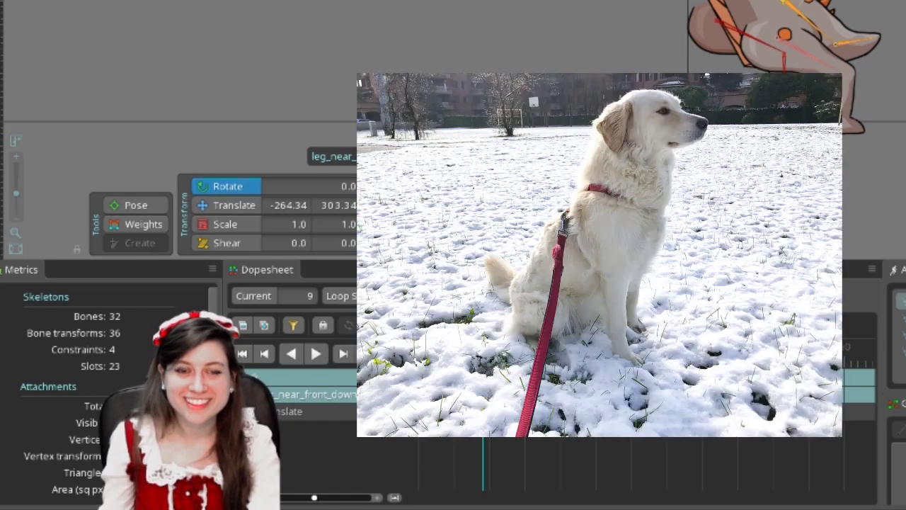
{"action": "left_click", "coordinate": [238, 205]}
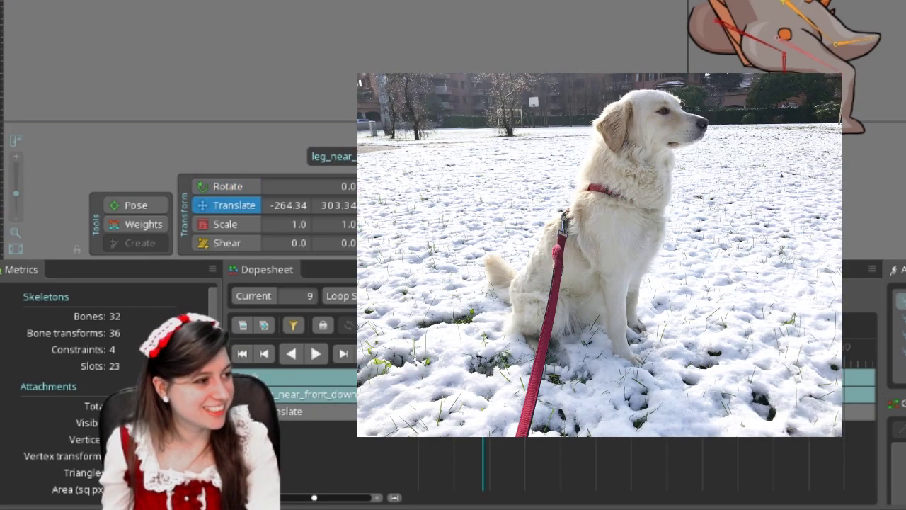
{"action": "left_click_drag", "start_coordinate": [359, 161], "coordinate": [415, 112]}
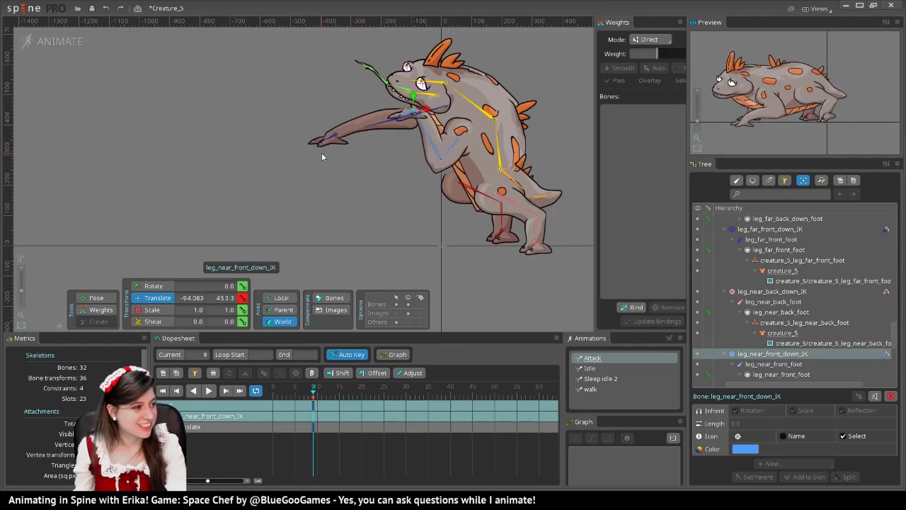
{"action": "left_click_drag", "start_coordinate": [335, 133], "coordinate": [376, 67]}
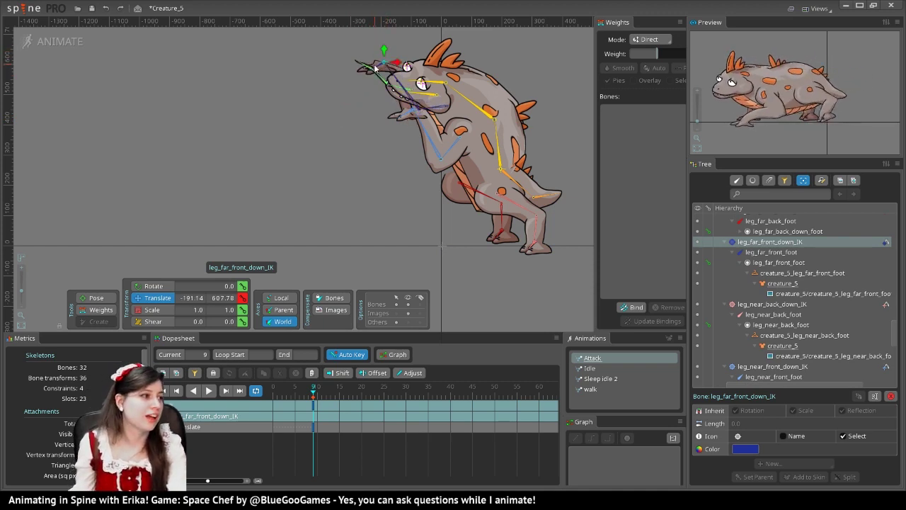
Step: Adjust the front feet at frame 9, placing leg_near_front_down_IK at about -161.3, 468.9 and leg_far_front_down_IK at about -183.3, 606.2, rotated to about 346.5
{"action": "left_click_drag", "start_coordinate": [411, 111], "coordinate": [388, 108]}
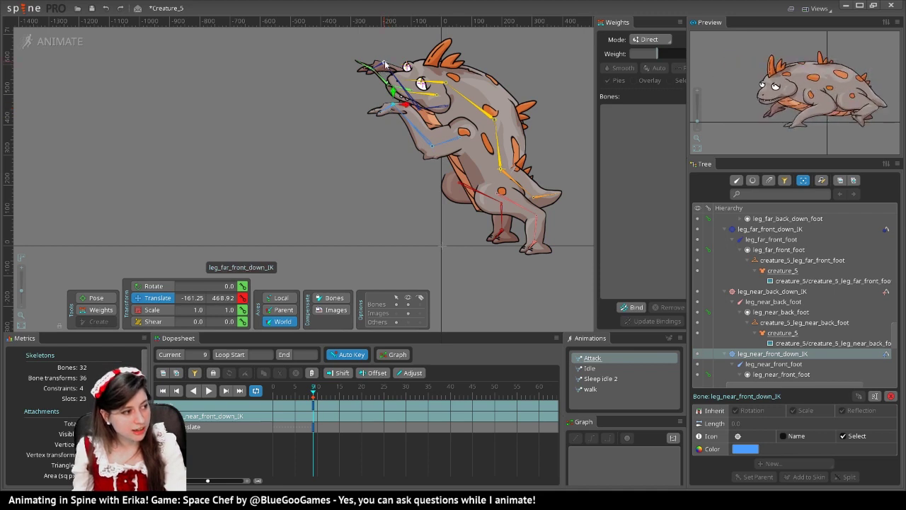
{"action": "left_click_drag", "start_coordinate": [386, 65], "coordinate": [407, 61]}
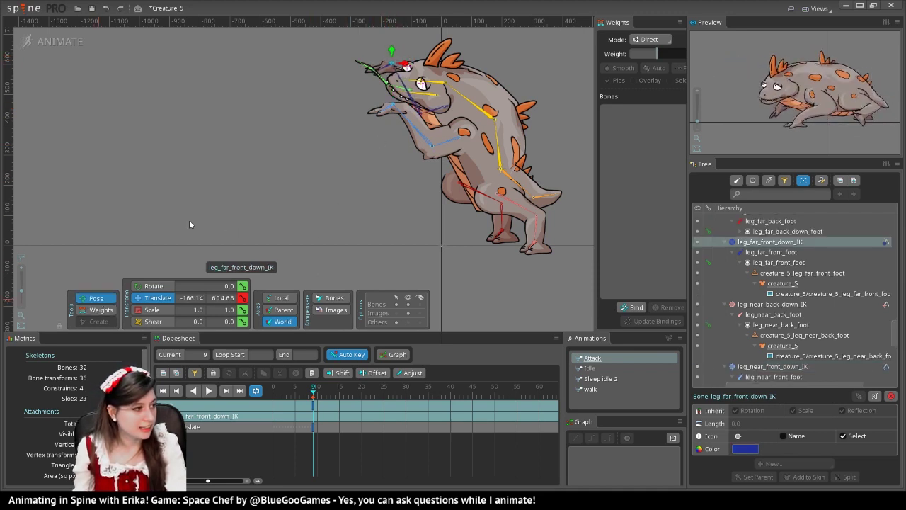
{"action": "left_click_drag", "start_coordinate": [380, 113], "coordinate": [378, 99]}
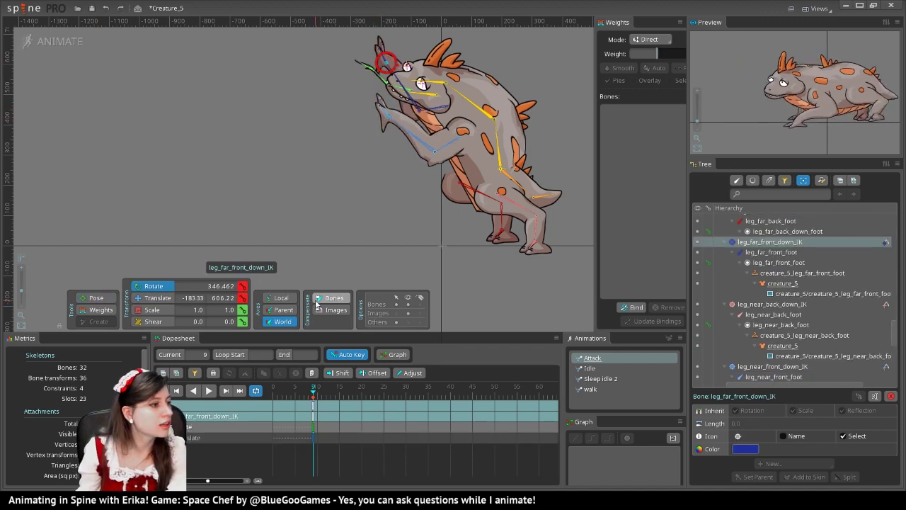
Step: Arch the rearing torso further back at frame 9 by rotating body_up to about 132.3
{"action": "left_click", "coordinate": [459, 101]}
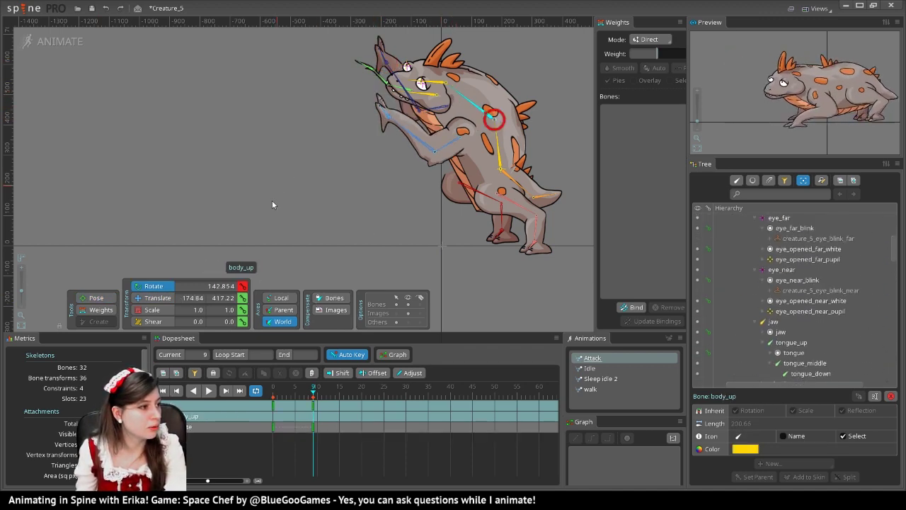
{"action": "left_click_drag", "start_coordinate": [272, 201], "coordinate": [319, 164]}
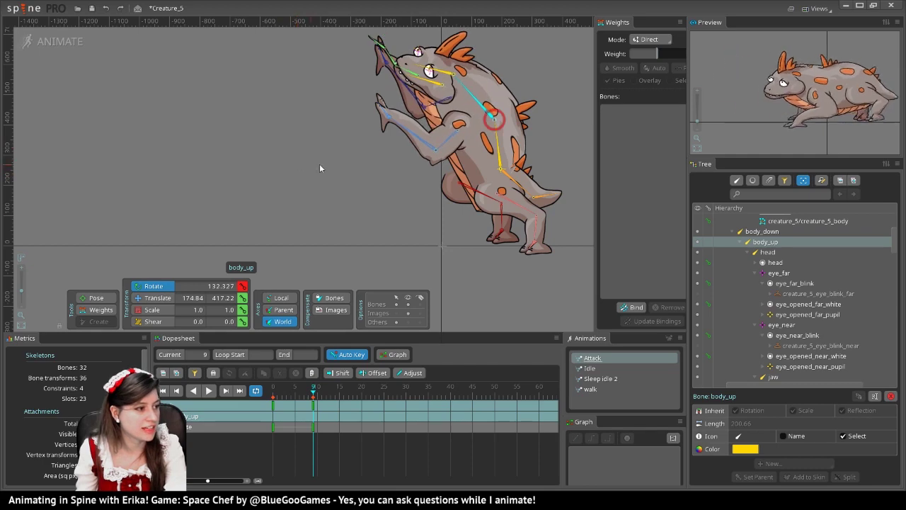
{"action": "key", "text": "ctrl+z"}
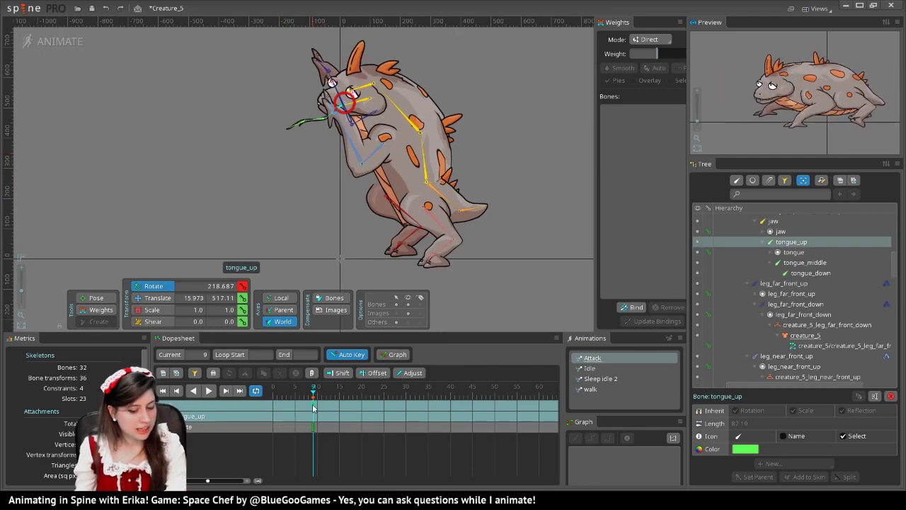
Step: Throw the torso forward into a lunge at frame 10 by rotating body_up and body_down, with the front legs reaching ahead
{"action": "key", "text": "Escape"}
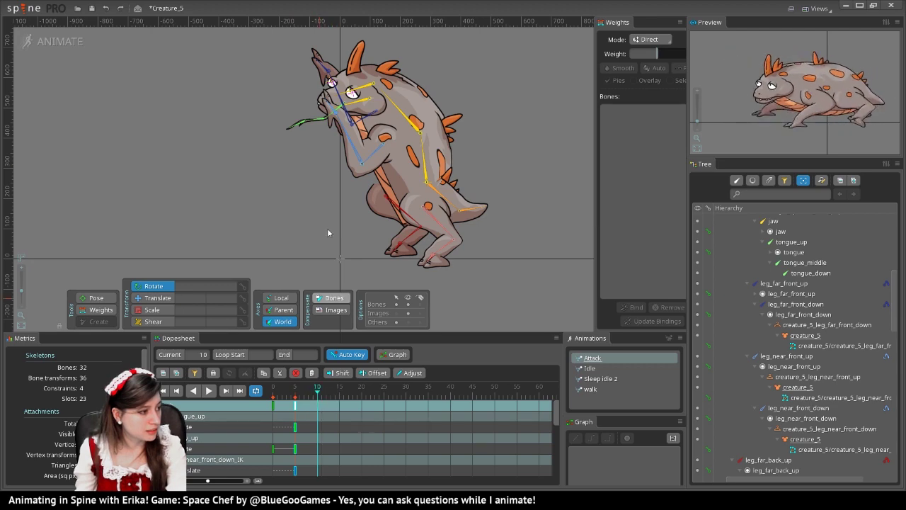
{"action": "left_click", "coordinate": [398, 108]}
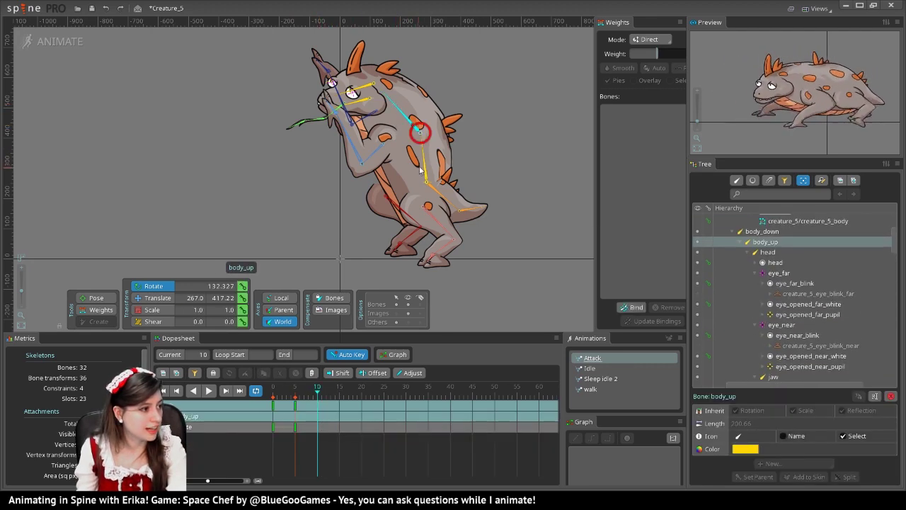
{"action": "left_click", "coordinate": [291, 207]}
Step: Try to copy the frame 0 keys of leg_far_front_down_IK alone to frame 15
{"action": "mouse_move", "coordinate": [273, 395]}
{"action": "left_mouse_down"}
{"action": "mouse_move", "coordinate": [357, 402]}
{"action": "mouse_move", "coordinate": [257, 392]}
{"action": "left_mouse_up"}
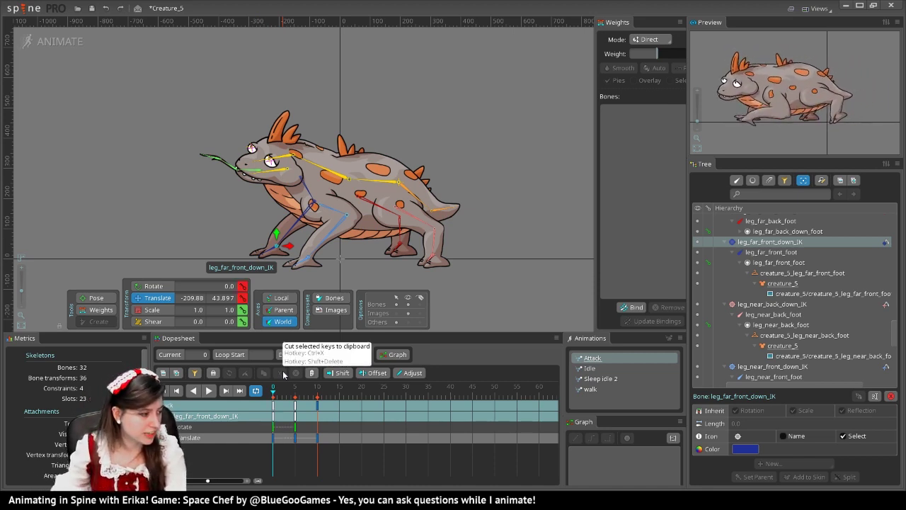
{"action": "left_click", "coordinate": [277, 411]}
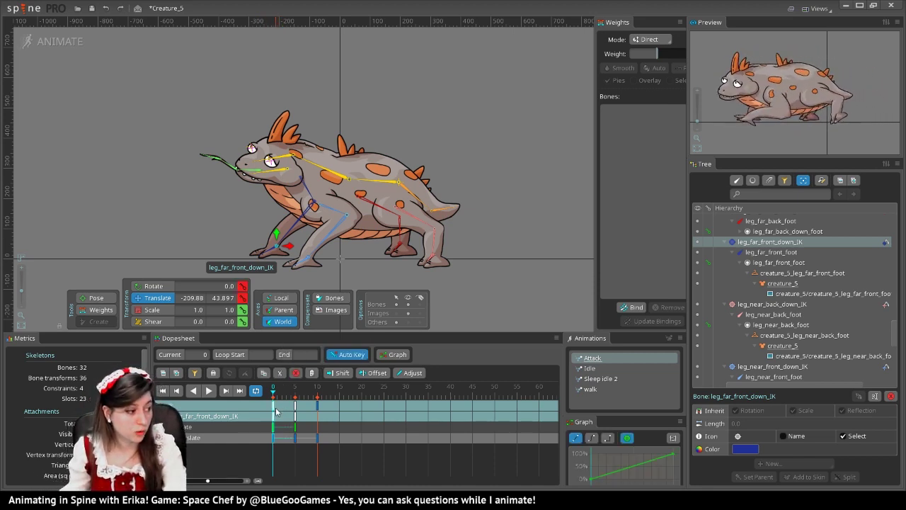
{"action": "key", "text": "ctrl+c"}
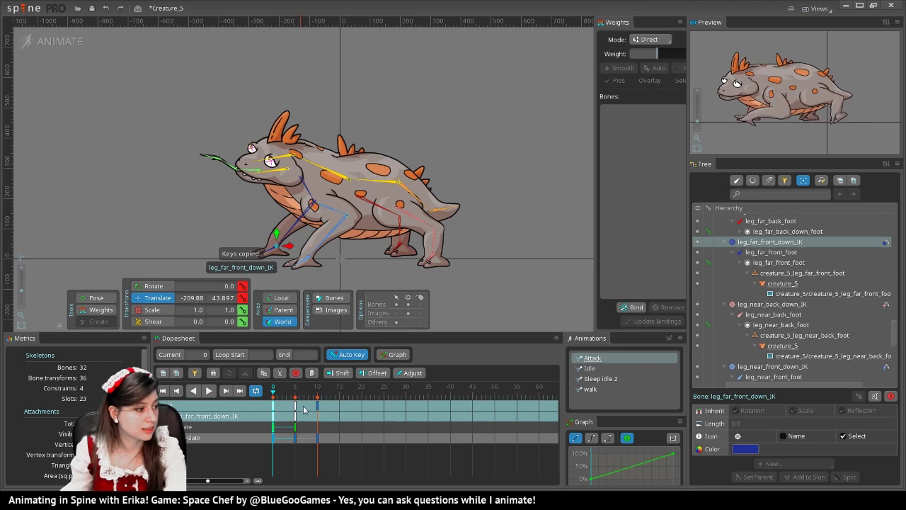
{"action": "left_click", "coordinate": [342, 398]}
{"action": "key", "text": "ctrl+v"}
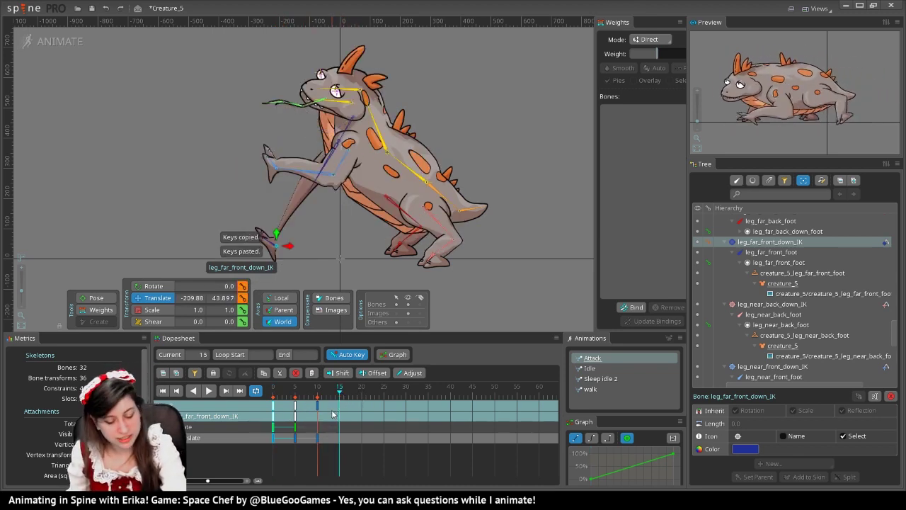
{"action": "key", "text": "Escape"}
Step: Copy the whole skeleton's frame 0 keys to frame 15 of the Attack animation
{"action": "left_click", "coordinate": [274, 395]}
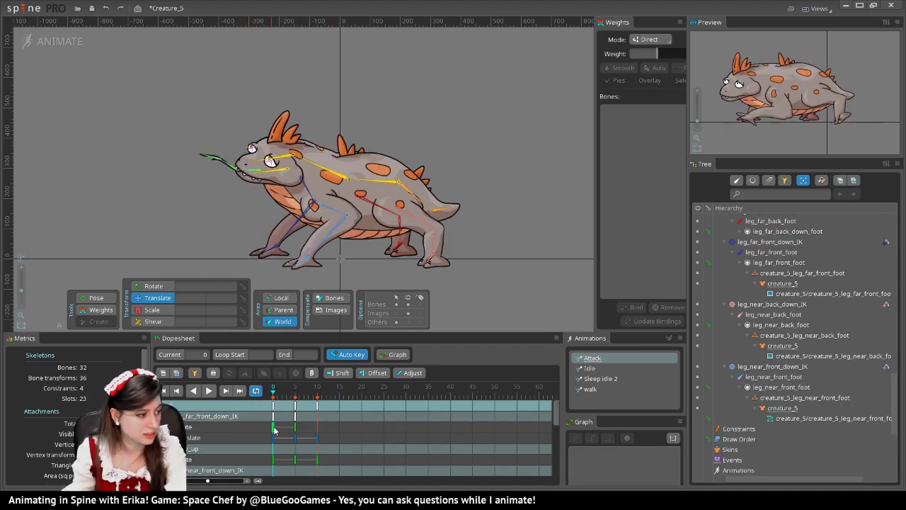
{"action": "left_click", "coordinate": [275, 410]}
{"action": "key", "text": "ctrl+c"}
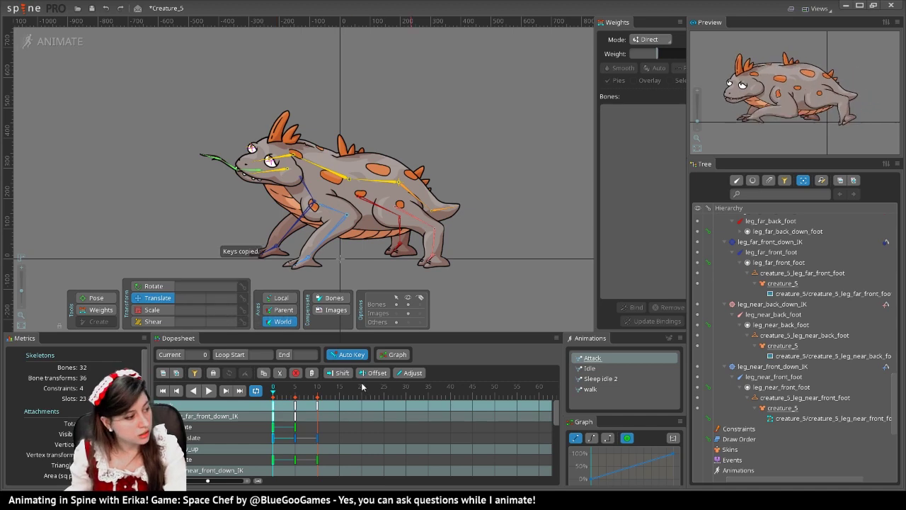
{"action": "left_click", "coordinate": [338, 393]}
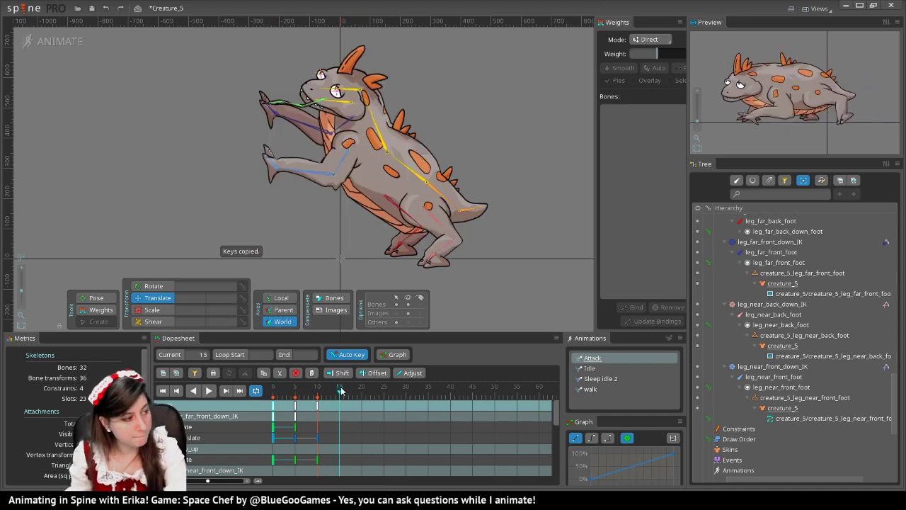
{"action": "key", "text": "ctrl+v"}
{"action": "mouse_move", "coordinate": [340, 392]}
{"action": "left_mouse_down"}
{"action": "mouse_move", "coordinate": [278, 392]}
{"action": "mouse_move", "coordinate": [326, 390]}
{"action": "mouse_move", "coordinate": [338, 380]}
{"action": "mouse_move", "coordinate": [339, 388]}
{"action": "left_mouse_up"}
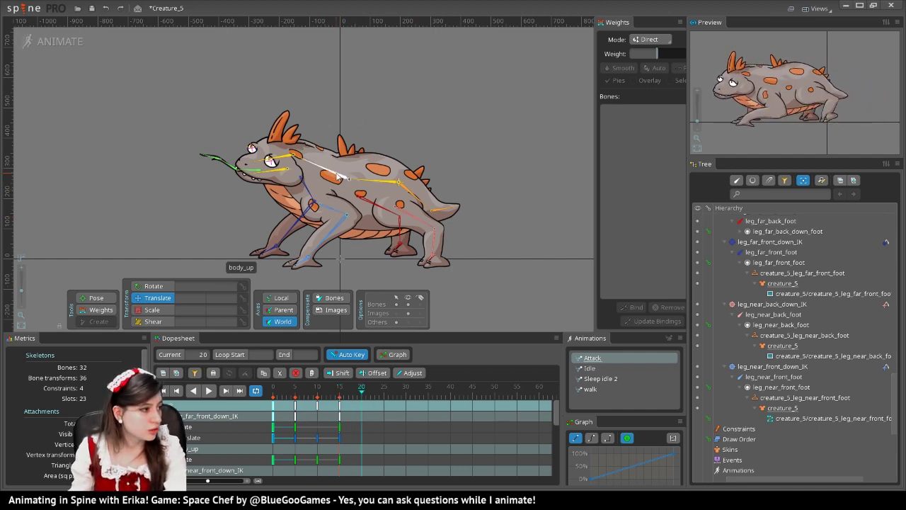
{"action": "left_click", "coordinate": [338, 176]}
{"action": "left_click_drag", "start_coordinate": [155, 237], "coordinate": [153, 264]}
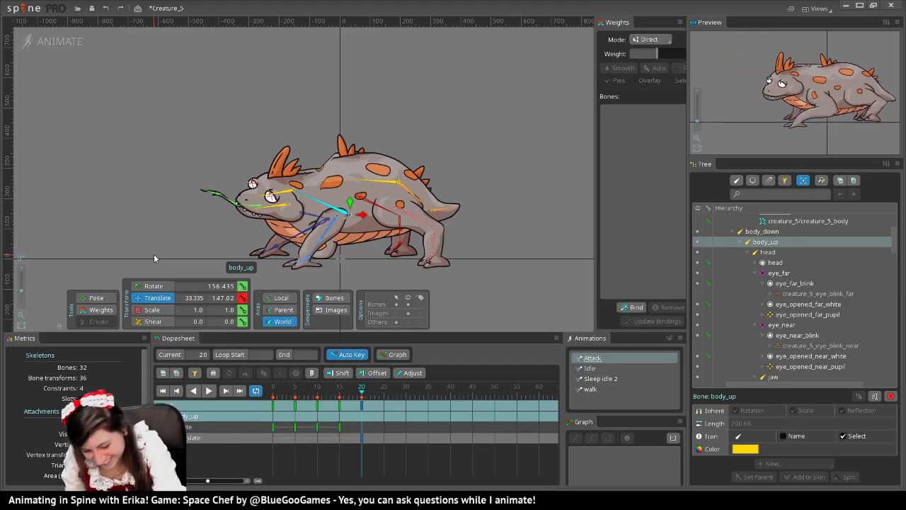
{"action": "key", "text": "ctrl+z"}
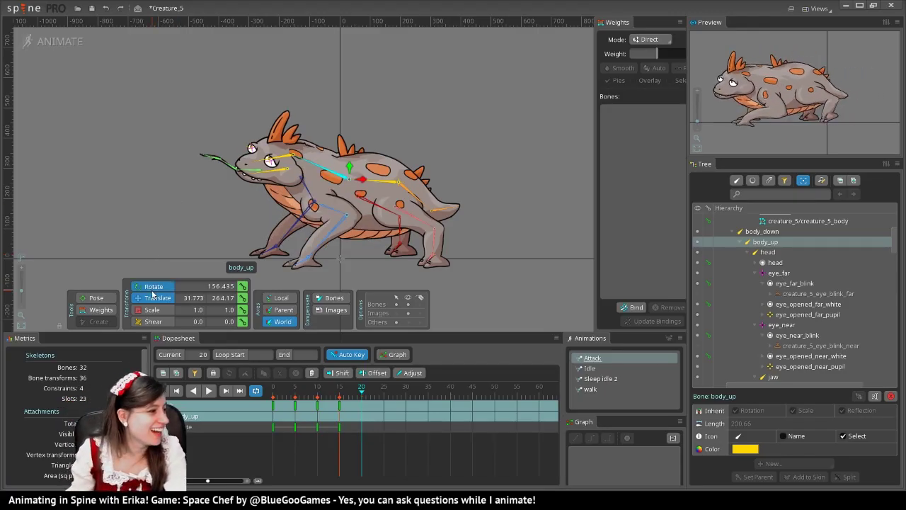
Step: Crouch the creature at frame 20, rotating body_up to about 186.4 and sliding the front feet forward, with leg_near_front_down_IK at about -109.7, 6.6
{"action": "left_click_drag", "start_coordinate": [170, 169], "coordinate": [170, 236]}
{"action": "left_click", "coordinate": [380, 179]}
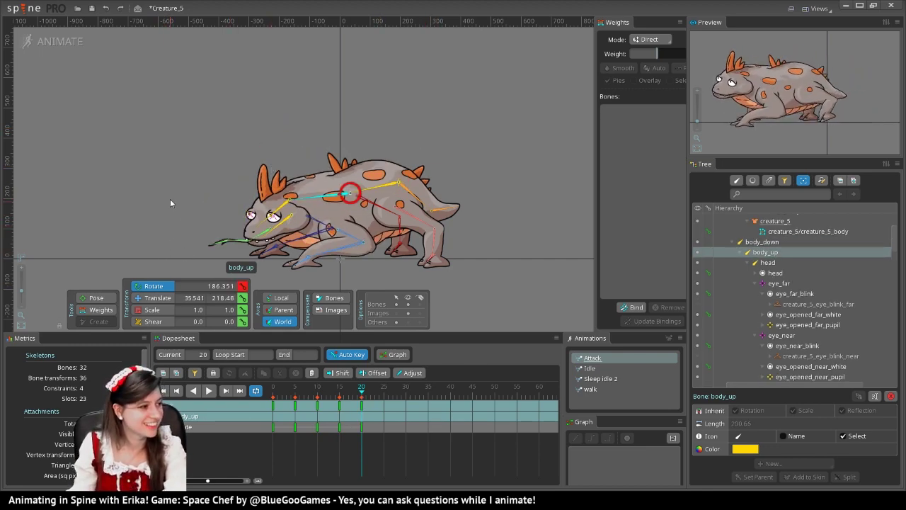
{"action": "key", "text": "t"}
{"action": "left_click", "coordinate": [286, 246]}
{"action": "left_click_drag", "start_coordinate": [288, 246], "coordinate": [223, 248]}
{"action": "left_click", "coordinate": [318, 252]}
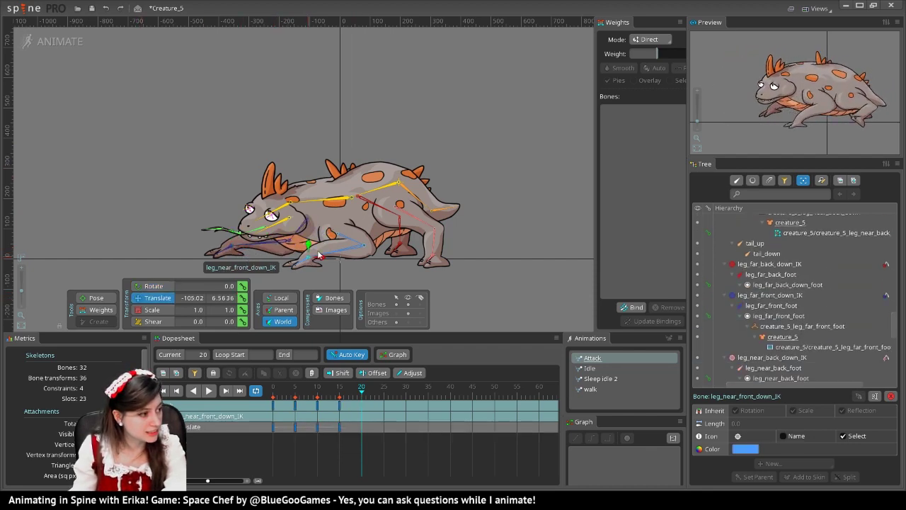
Step: Extend the Attack animation with pose keys at frames 25 and 30
{"action": "left_click", "coordinate": [388, 394]}
{"action": "left_click_drag", "start_coordinate": [388, 393], "coordinate": [380, 394]}
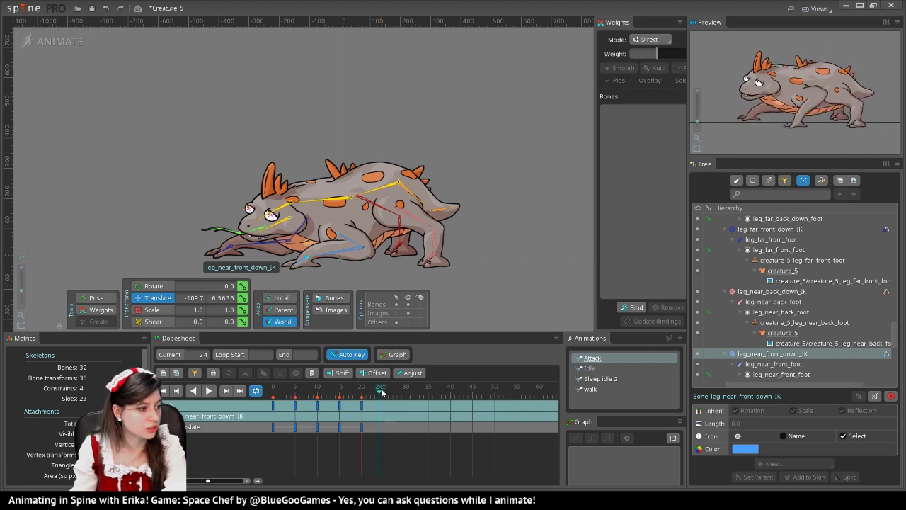
{"action": "left_click_drag", "start_coordinate": [401, 466], "coordinate": [276, 399]}
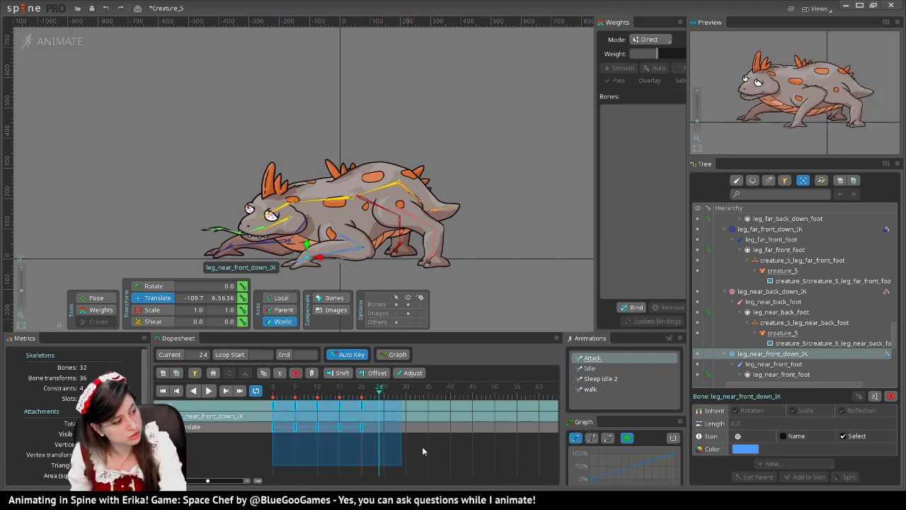
{"action": "left_click", "coordinate": [286, 394]}
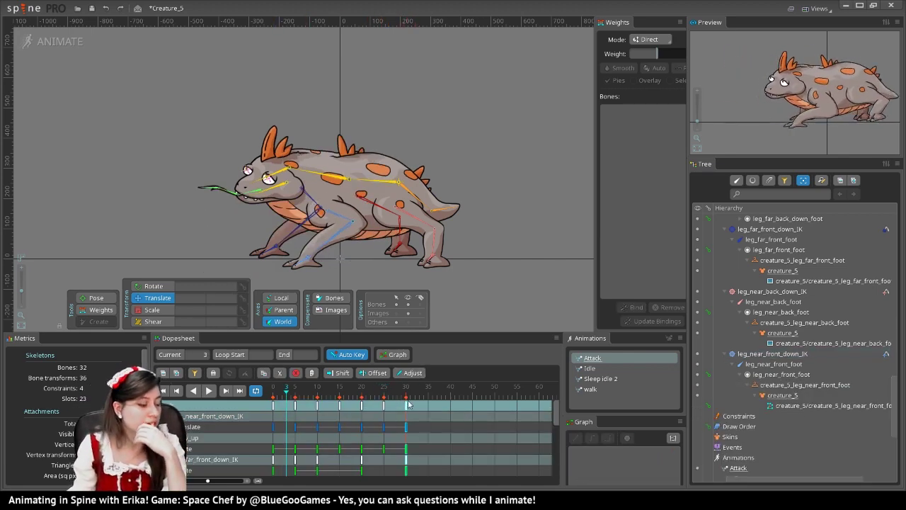
Step: Show the Playback view and play the Attack animation in Stepped mode
{"action": "left_click", "coordinate": [818, 8]}
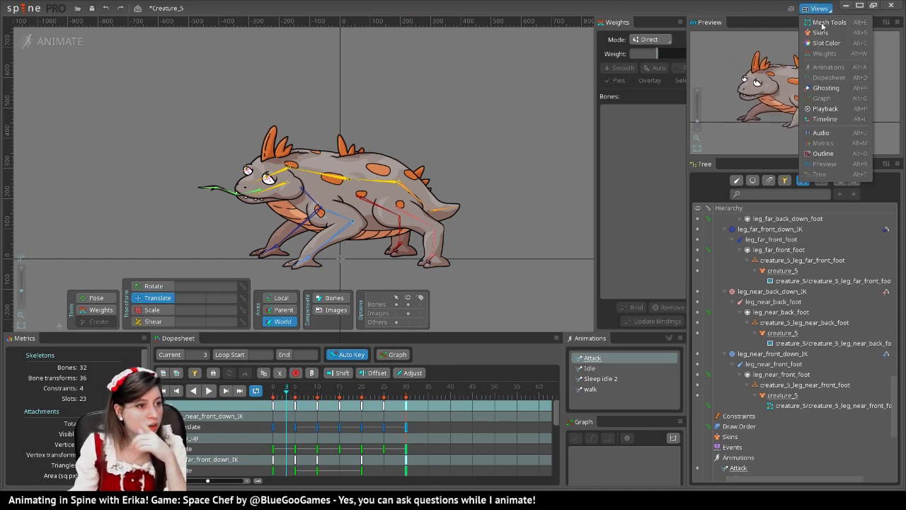
{"action": "left_click", "coordinate": [823, 109]}
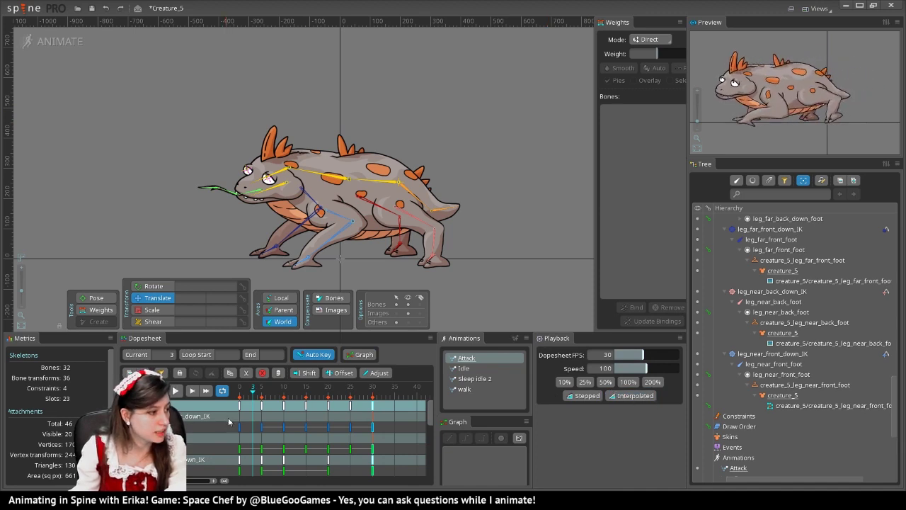
{"action": "left_click", "coordinate": [586, 396]}
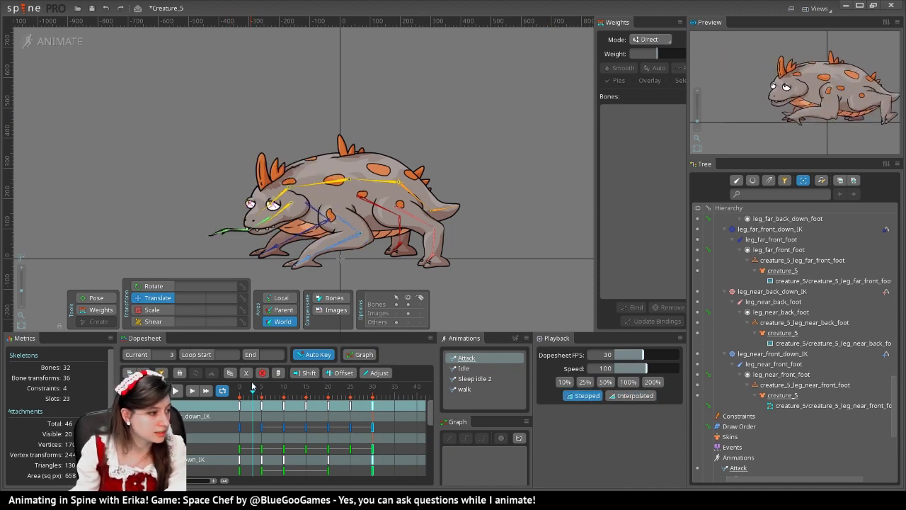
{"action": "left_click", "coordinate": [177, 393]}
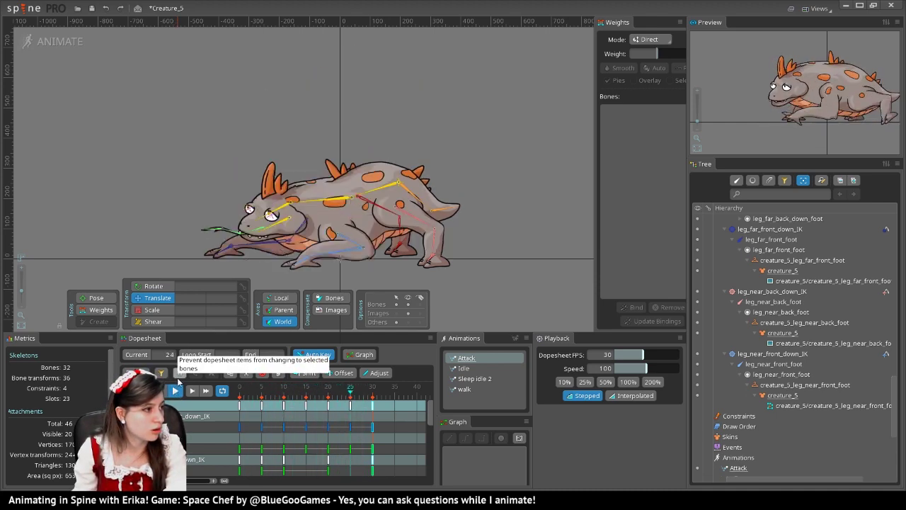
Step: Try to straighten the rearing torso at frame 8 by rotating body_down and body_up
{"action": "left_click", "coordinate": [323, 206]}
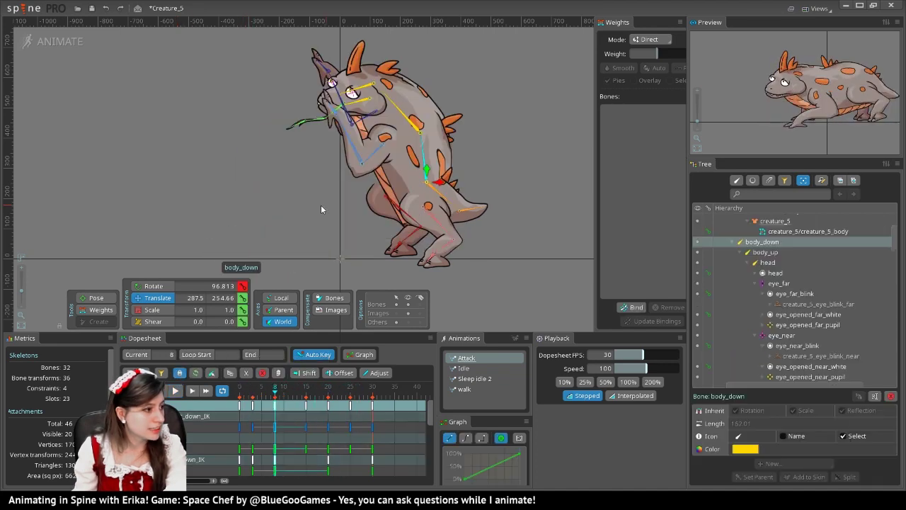
{"action": "left_click", "coordinate": [170, 286]}
{"action": "mouse_move", "coordinate": [532, 111]}
{"action": "left_mouse_down"}
{"action": "mouse_move", "coordinate": [577, 164]}
{"action": "mouse_move", "coordinate": [584, 210]}
{"action": "mouse_move", "coordinate": [546, 102]}
{"action": "left_mouse_up"}
{"action": "left_click", "coordinate": [423, 121]}
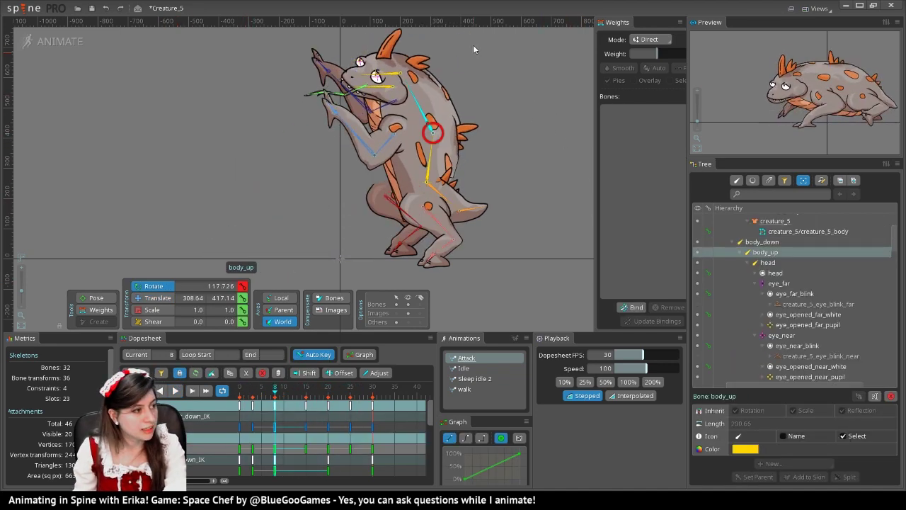
{"action": "left_click_drag", "start_coordinate": [473, 45], "coordinate": [436, 64]}
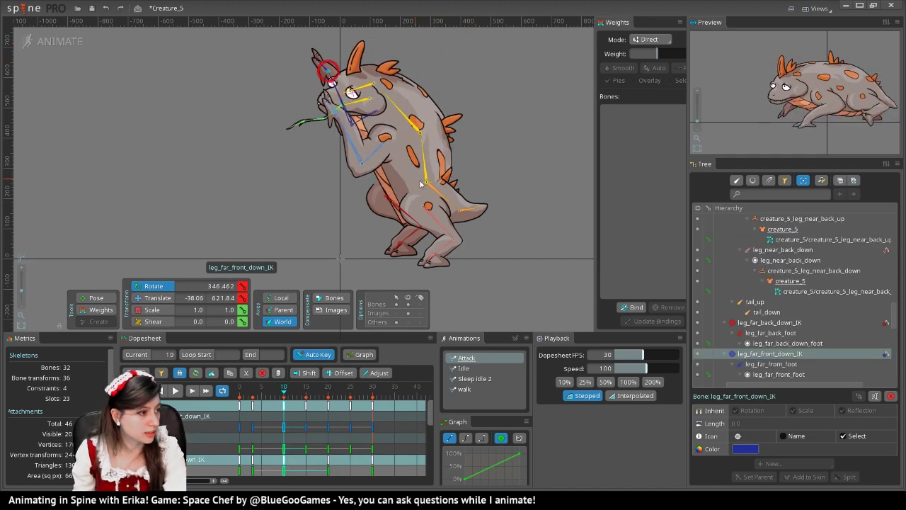
Step: Rear the creature fully upright at frame 10, rotating the hips and body bones and setting the head's rotation to about 202.3
{"action": "left_click", "coordinate": [428, 186]}
{"action": "left_click_drag", "start_coordinate": [568, 151], "coordinate": [561, 229]}
{"action": "key", "text": "ctrl+z"}
{"action": "key", "text": "ctrl+z"}
{"action": "key", "text": "ctrl+z"}
{"action": "key", "text": "v"}
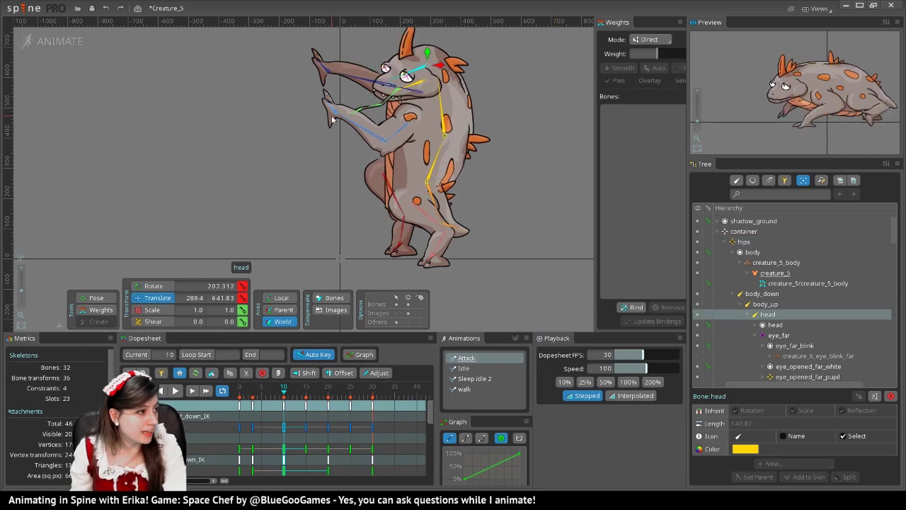
Step: Pull the front feet back beside the head at frame 10 and move leg_far_back_up to about 189.4, 210.9
{"action": "left_click", "coordinate": [336, 115]}
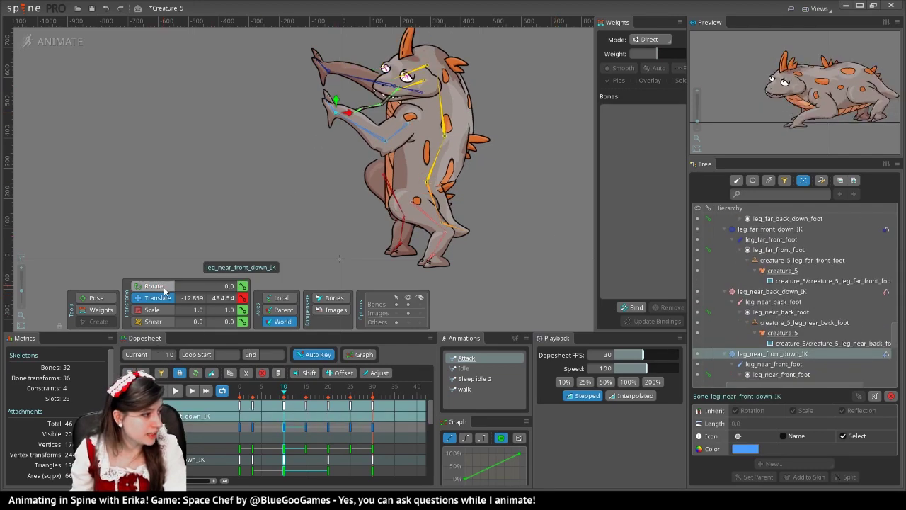
{"action": "left_click_drag", "start_coordinate": [348, 113], "coordinate": [443, 63]}
{"action": "left_click", "coordinate": [390, 186]}
Step: Repose the upper body and front legs at frame 15, moving leg_near_front_up to about 19.2, 355.9
{"action": "mouse_move", "coordinate": [296, 392]}
{"action": "left_mouse_down"}
{"action": "mouse_move", "coordinate": [280, 396]}
{"action": "mouse_move", "coordinate": [305, 400]}
{"action": "left_mouse_up"}
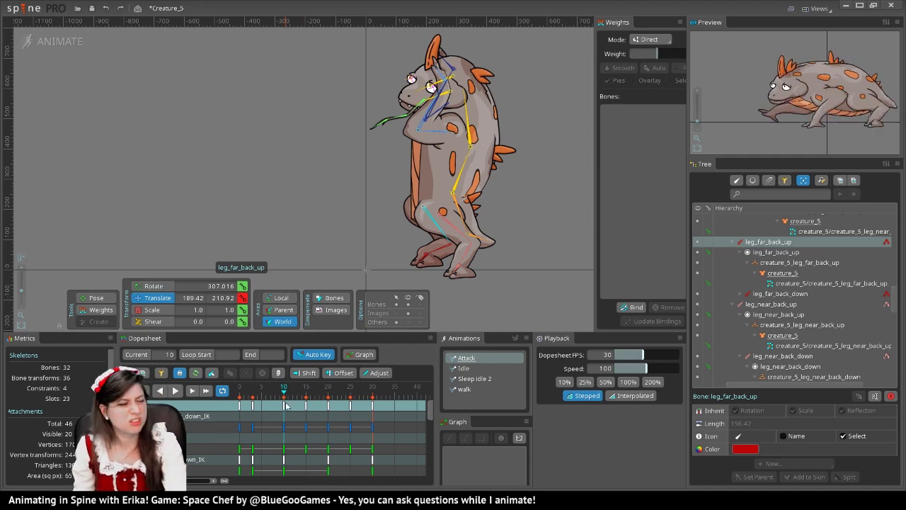
{"action": "mouse_move", "coordinate": [302, 401]}
{"action": "left_mouse_down"}
{"action": "mouse_move", "coordinate": [309, 396]}
{"action": "mouse_move", "coordinate": [294, 406]}
{"action": "mouse_move", "coordinate": [316, 408]}
{"action": "mouse_move", "coordinate": [308, 407]}
{"action": "left_mouse_up"}
{"action": "key", "text": "ctrl+z"}
{"action": "key", "text": "ctrl+z"}
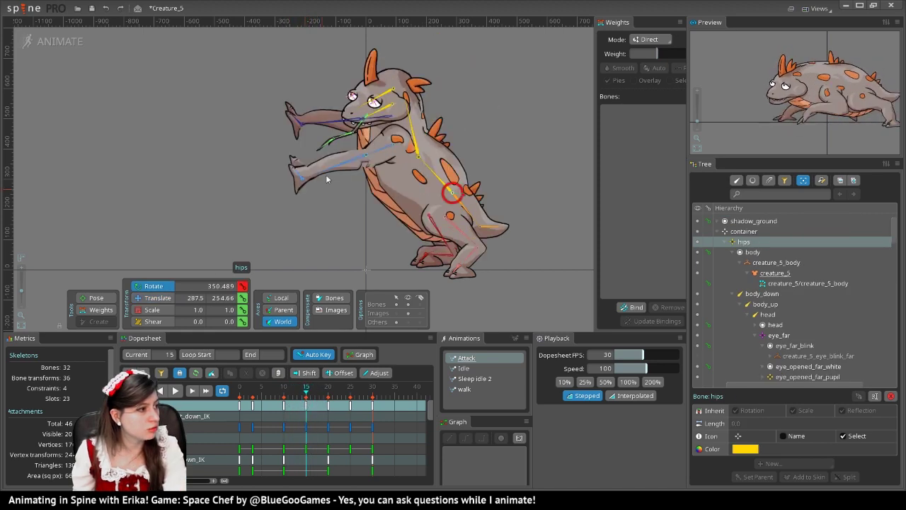
{"action": "left_click", "coordinate": [411, 125]}
{"action": "key", "text": "v"}
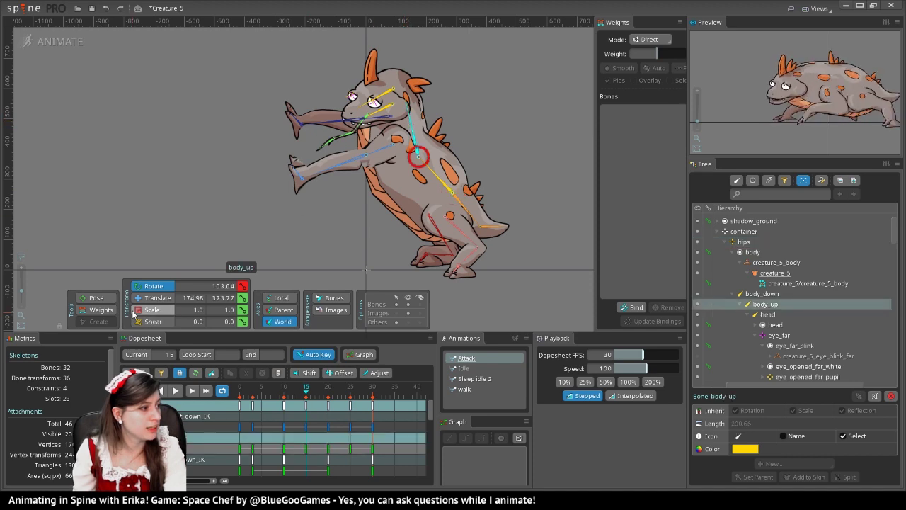
{"action": "key", "text": "ctrl+z"}
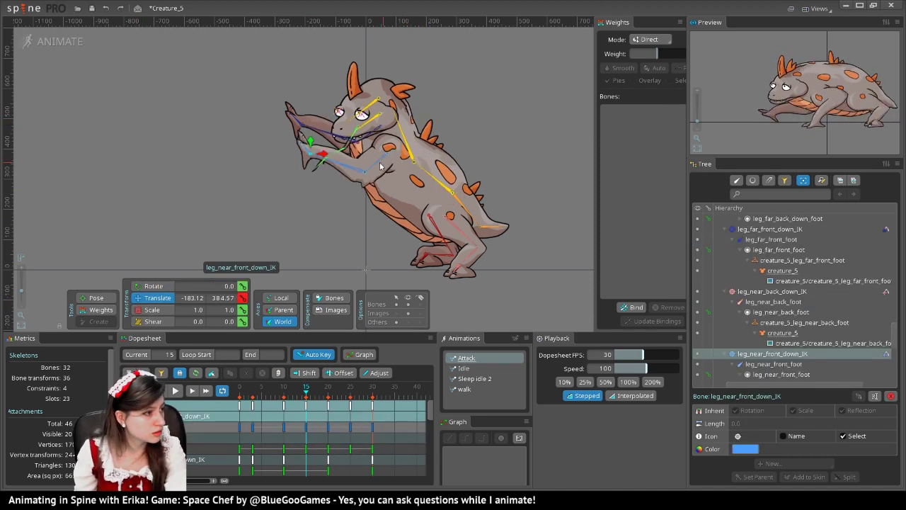
{"action": "left_click_drag", "start_coordinate": [379, 164], "coordinate": [375, 167]}
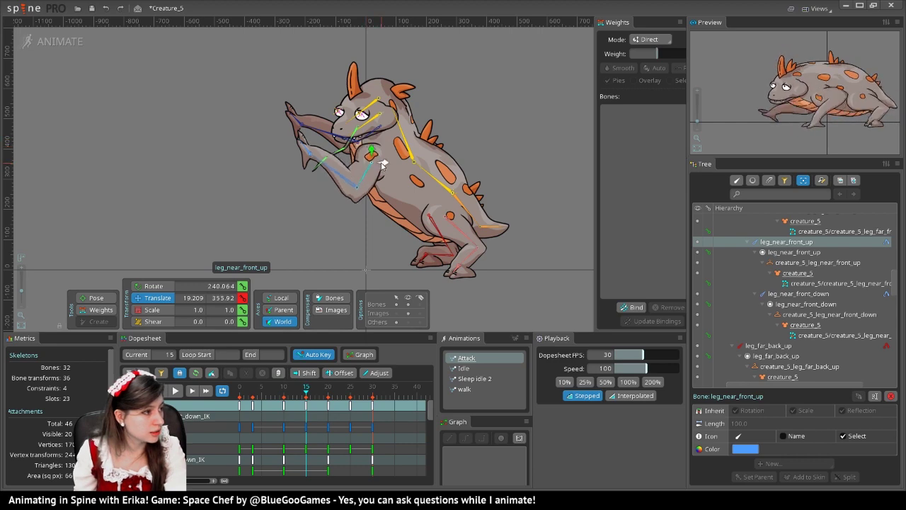
Step: Play the Attack animation from the later frames and try Interpolated playback to check the timing
{"action": "left_click_drag", "start_coordinate": [306, 397], "coordinate": [356, 381]}
{"action": "key", "text": "space"}
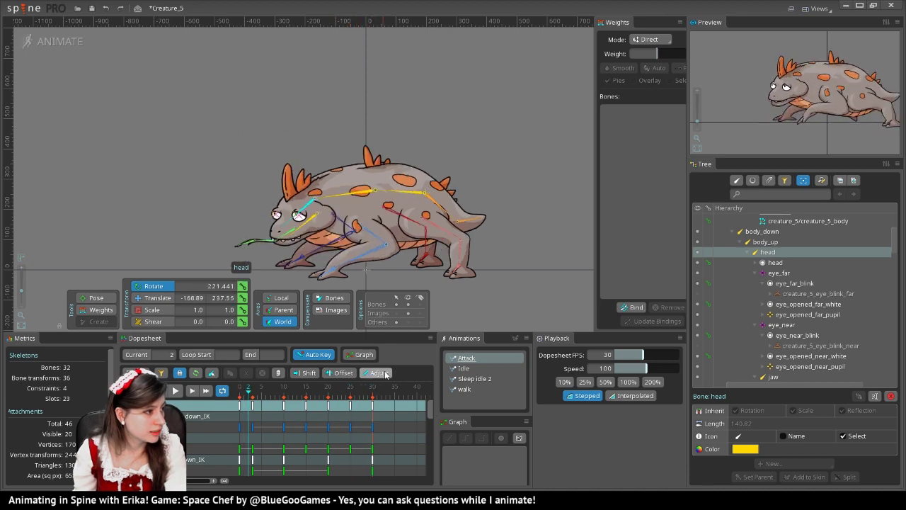
{"action": "left_click", "coordinate": [613, 396]}
Step: Copy the rearing pose's keys at frame 10 and paste them at frame 6
{"action": "left_click", "coordinate": [274, 118]}
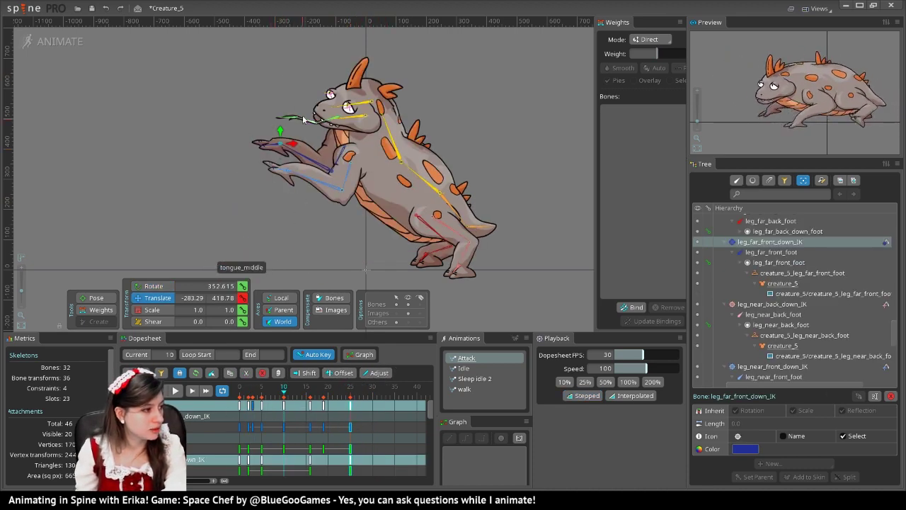
{"action": "left_click", "coordinate": [288, 172], "text": "ctrl"}
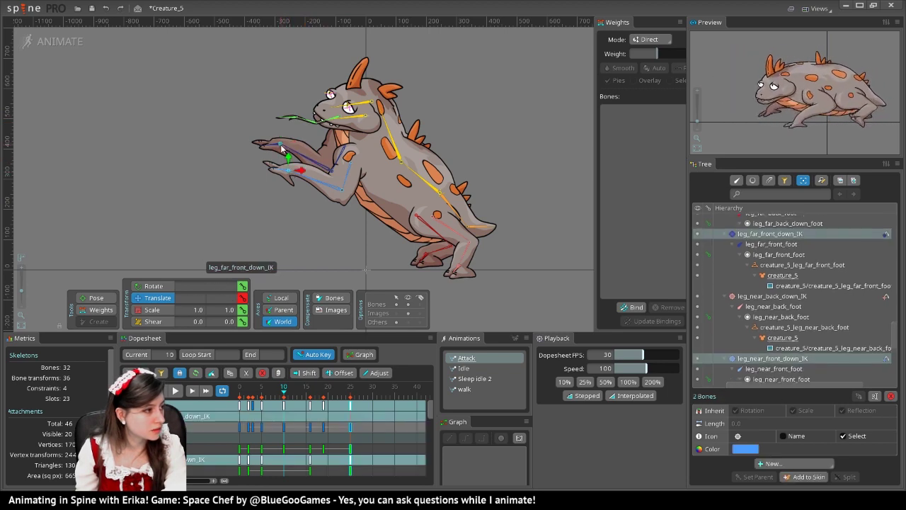
{"action": "left_click", "coordinate": [283, 407]}
{"action": "key", "text": "ctrl+c"}
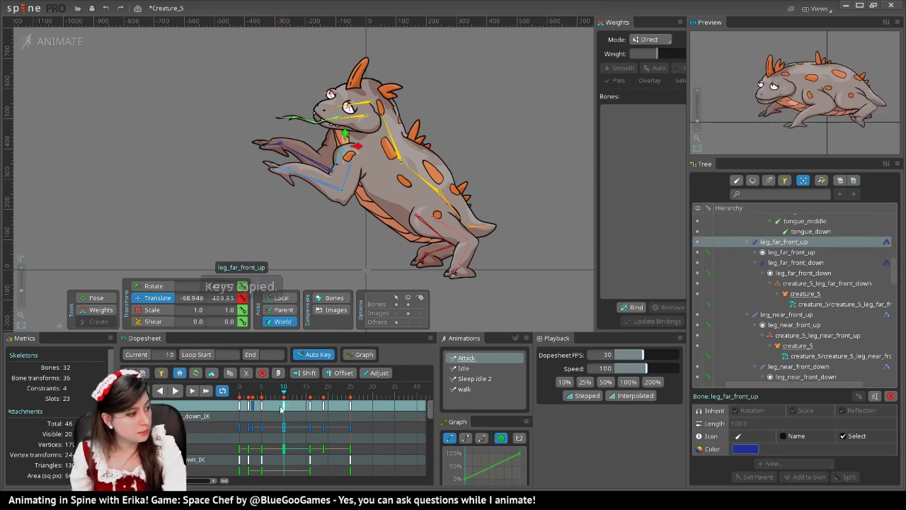
{"action": "left_click", "coordinate": [267, 394]}
{"action": "key", "text": "ctrl+v"}
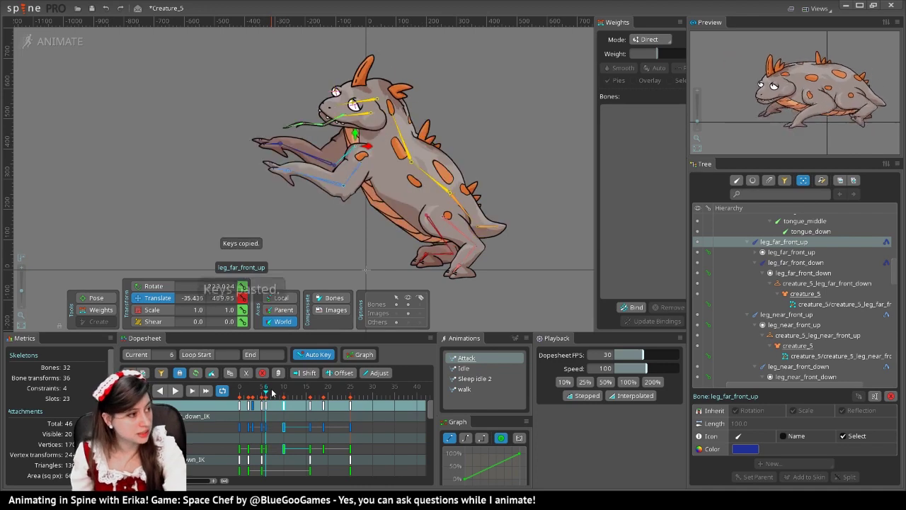
{"action": "key", "text": "space"}
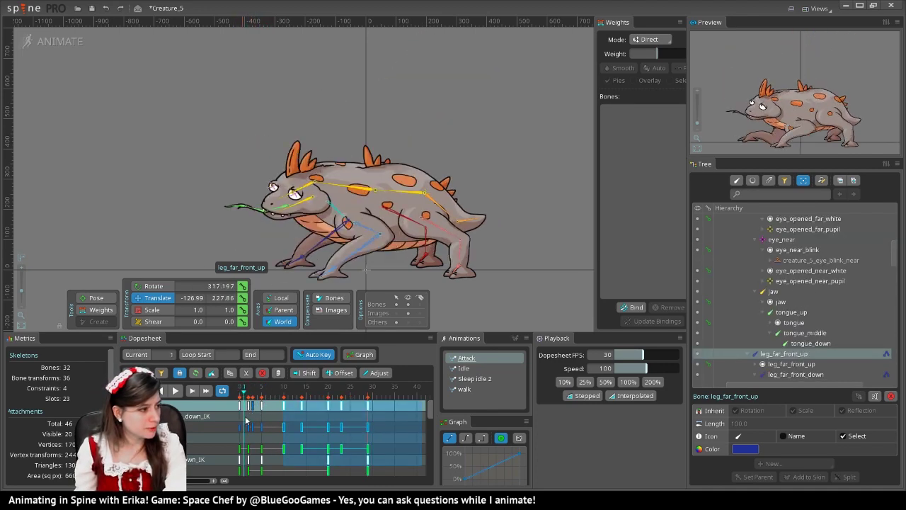
Step: Bend the upper torso forward at frame 4 by rotating body_up to about 161.2
{"action": "left_click_drag", "start_coordinate": [243, 409], "coordinate": [260, 415]}
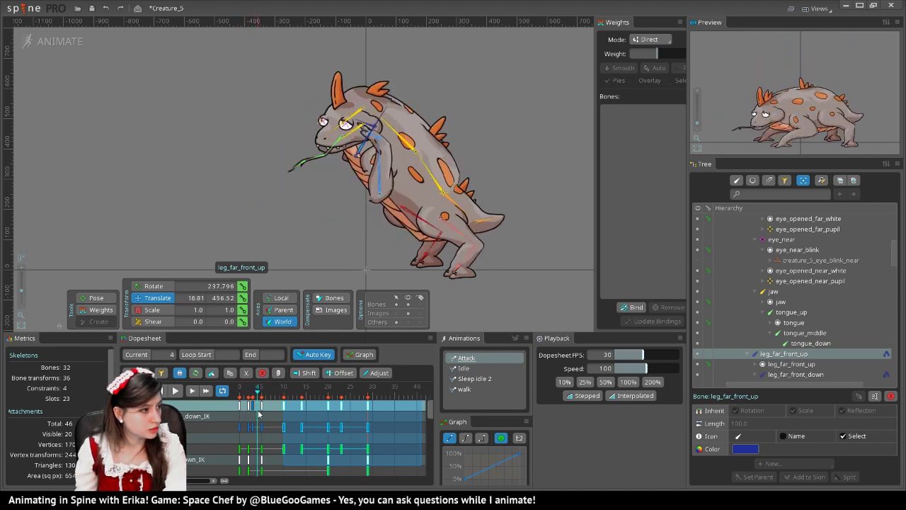
{"action": "left_click", "coordinate": [152, 285]}
{"action": "left_click_drag", "start_coordinate": [411, 153], "coordinate": [386, 177]}
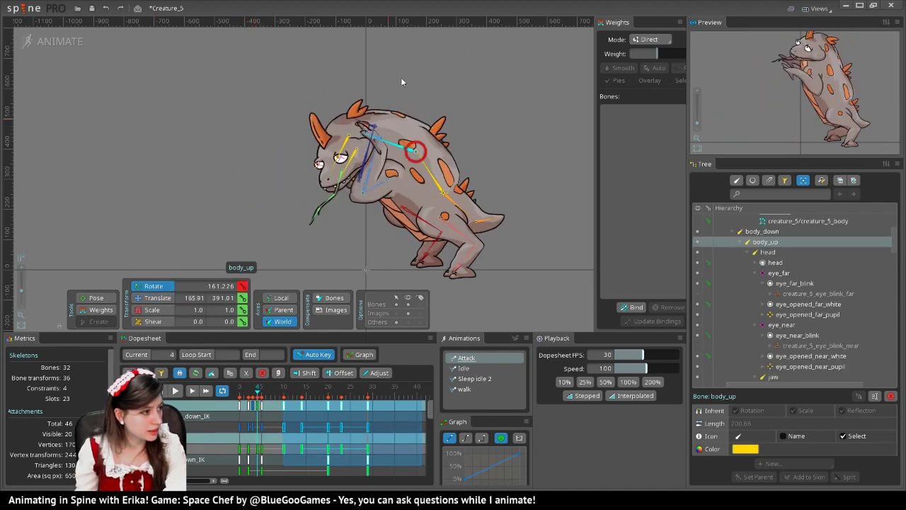
Step: Move leg_far_front_down_IK and leg_near_front_down_IK together at frame 4, bringing the front feet down to the jaw
{"action": "left_click", "coordinate": [313, 222]}
{"action": "left_click", "coordinate": [322, 211]}
{"action": "left_click", "coordinate": [313, 221], "text": "ctrl"}
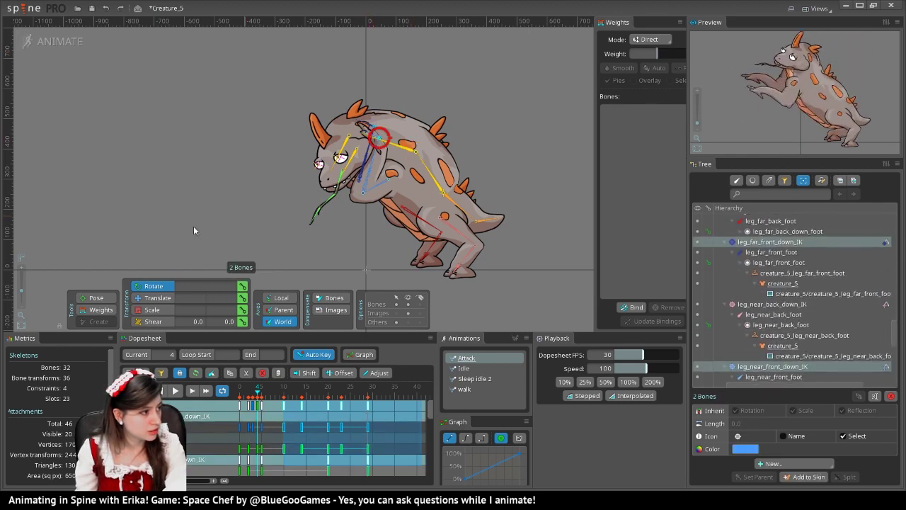
{"action": "left_click", "coordinate": [153, 298]}
{"action": "left_click_drag", "start_coordinate": [379, 128], "coordinate": [359, 165]}
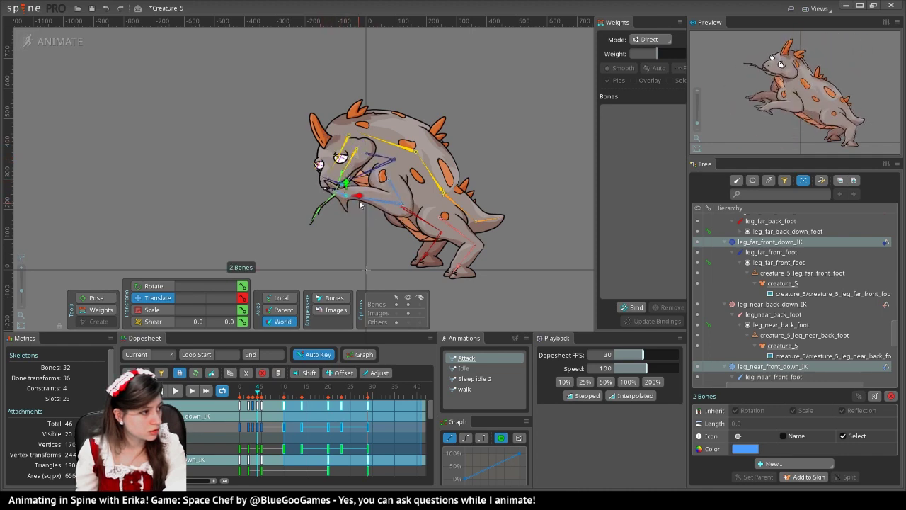
Step: Rotate leg_near_front_foot and leg_far_front_foot together at frame 6 so the feet hang downward
{"action": "key", "text": "Right"}
{"action": "key", "text": "Right"}
{"action": "key", "text": "c"}
{"action": "left_click", "coordinate": [327, 241]}
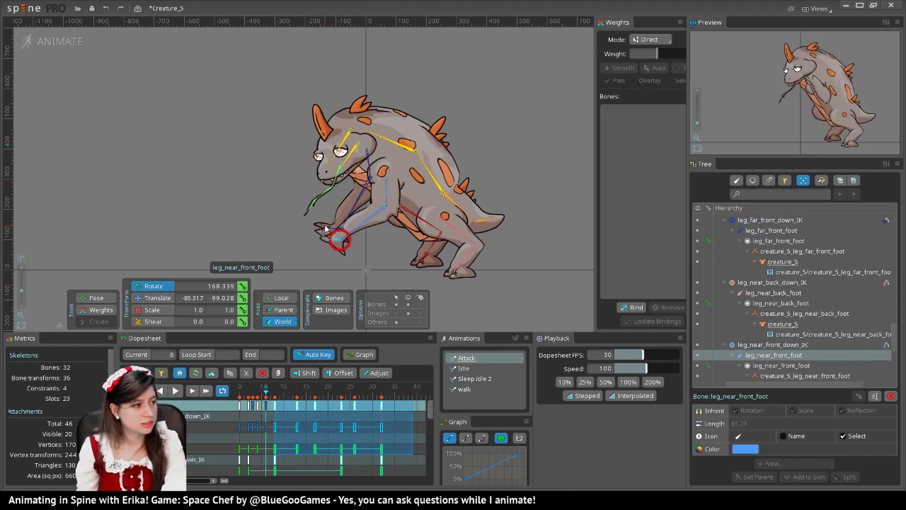
{"action": "left_click", "coordinate": [293, 236], "text": "ctrl"}
{"action": "left_click_drag", "start_coordinate": [306, 306], "coordinate": [310, 312]}
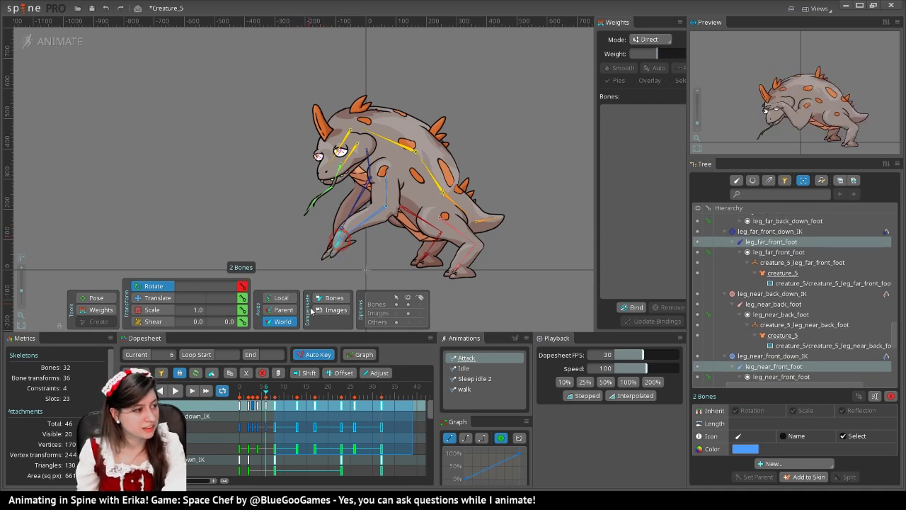
{"action": "mouse_move", "coordinate": [266, 405]}
{"action": "left_mouse_down"}
{"action": "mouse_move", "coordinate": [244, 405]}
{"action": "mouse_move", "coordinate": [279, 410]}
{"action": "mouse_move", "coordinate": [249, 413]}
{"action": "mouse_move", "coordinate": [271, 416]}
{"action": "left_mouse_up"}
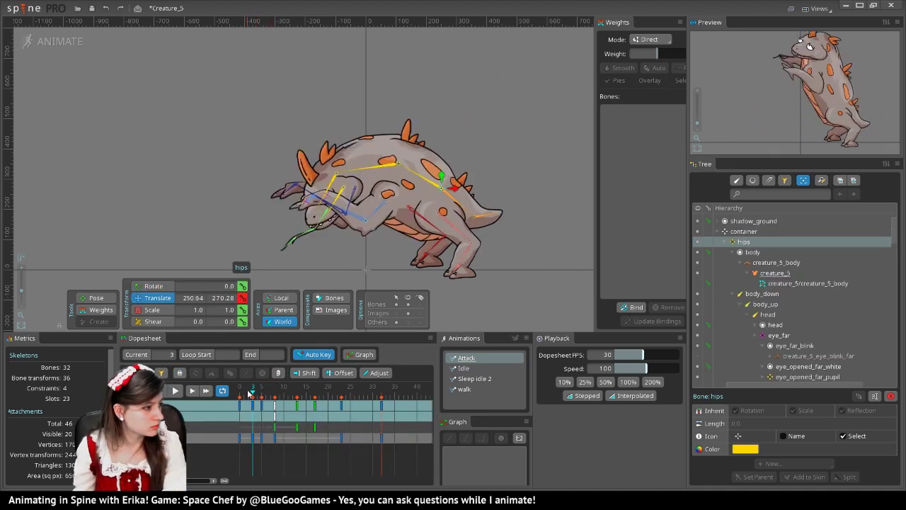
Step: Lower the far front foot at frame 19, moving leg_far_front_down_IK to about -311.9, 178.2 and rotating leg_far_front_foot
{"action": "left_click_drag", "start_coordinate": [249, 393], "coordinate": [276, 401]}
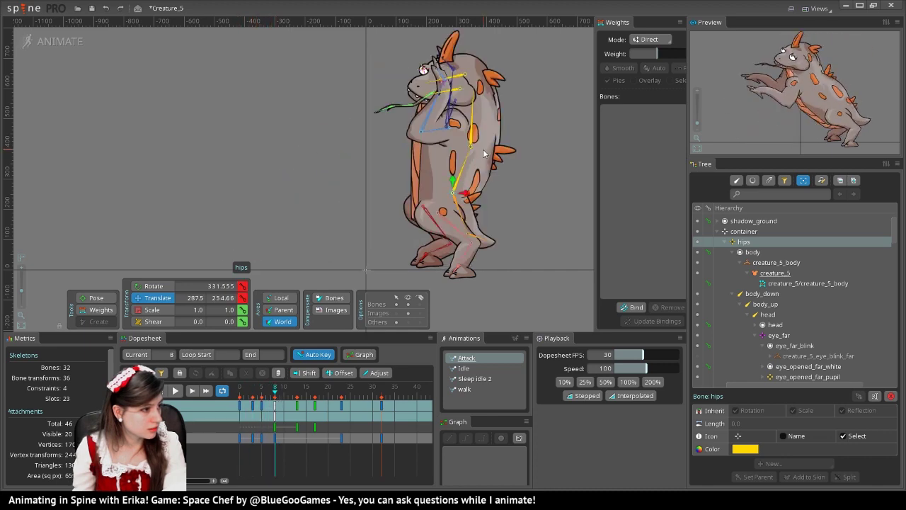
{"action": "left_click", "coordinate": [464, 174]}
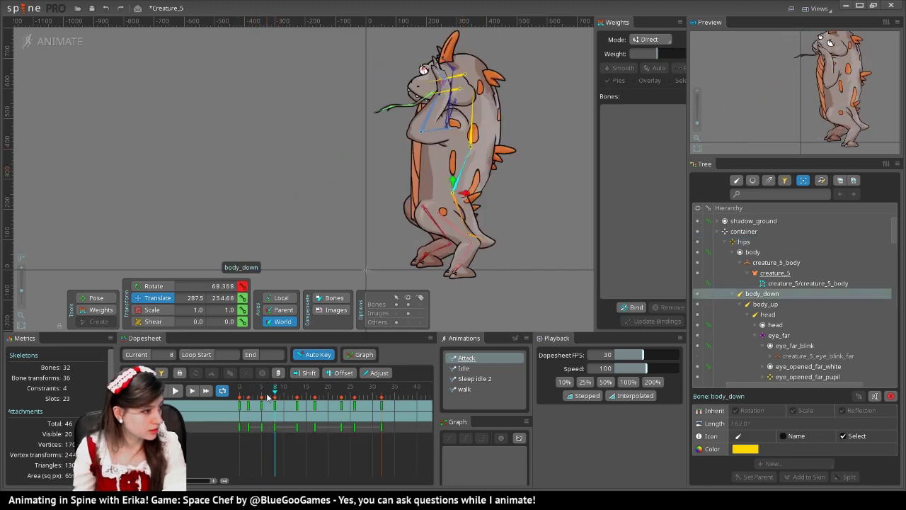
{"action": "left_click_drag", "start_coordinate": [267, 398], "coordinate": [324, 395]}
{"action": "left_click", "coordinate": [287, 177]}
{"action": "left_click_drag", "start_coordinate": [287, 168], "coordinate": [284, 230]}
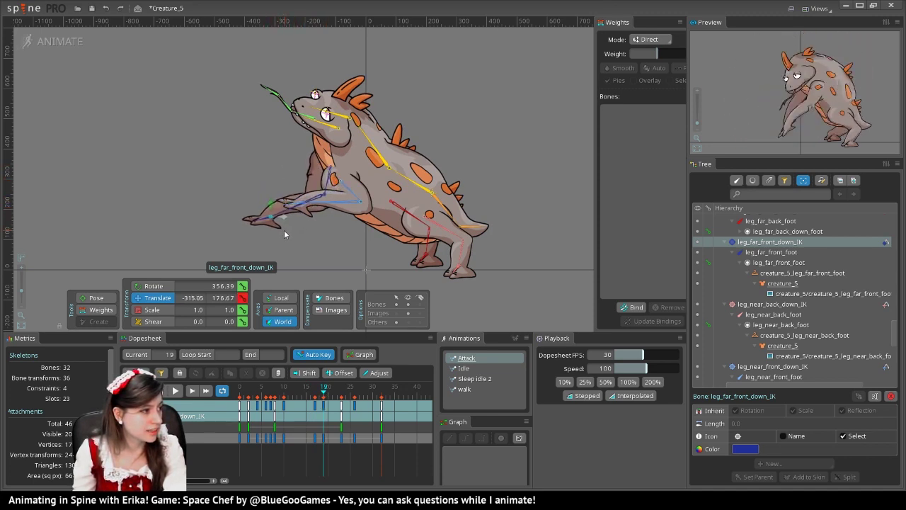
{"action": "key", "text": "c"}
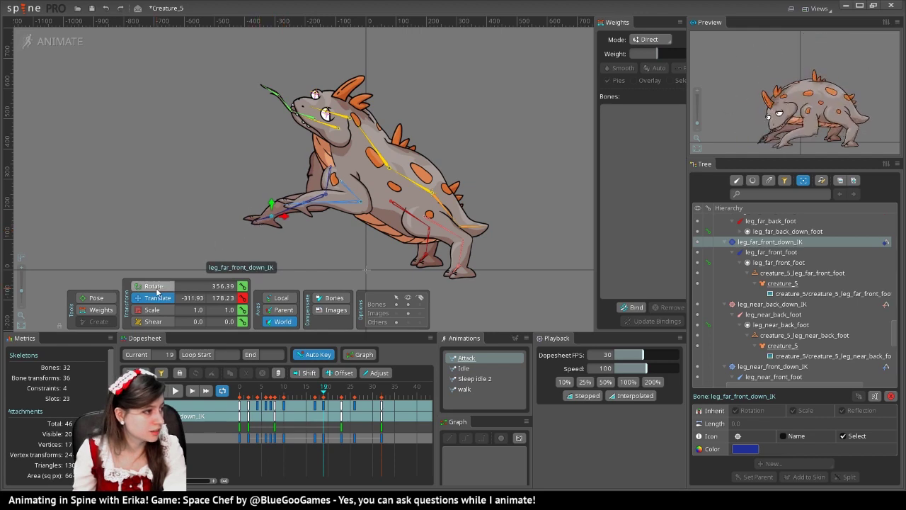
{"action": "left_click", "coordinate": [266, 218]}
{"action": "left_click_drag", "start_coordinate": [224, 246], "coordinate": [223, 228]}
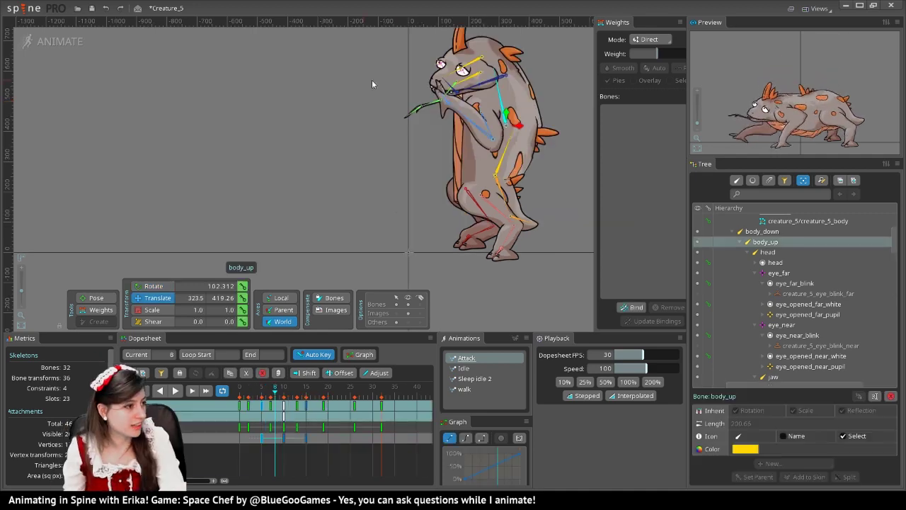
Step: Enlarge the far front foot at frame 12 by scaling leg_far_front_foot
{"action": "left_click", "coordinate": [448, 90]}
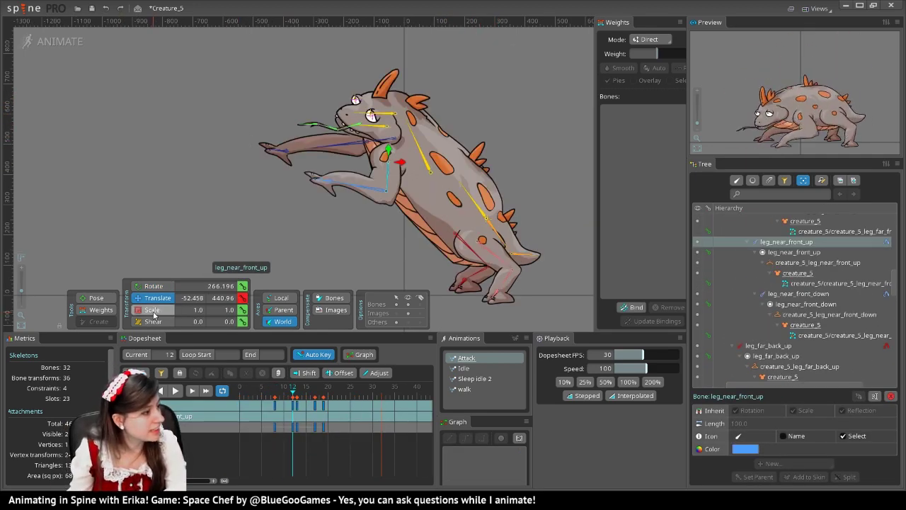
{"action": "left_click", "coordinate": [151, 309]}
{"action": "left_click", "coordinate": [277, 152]}
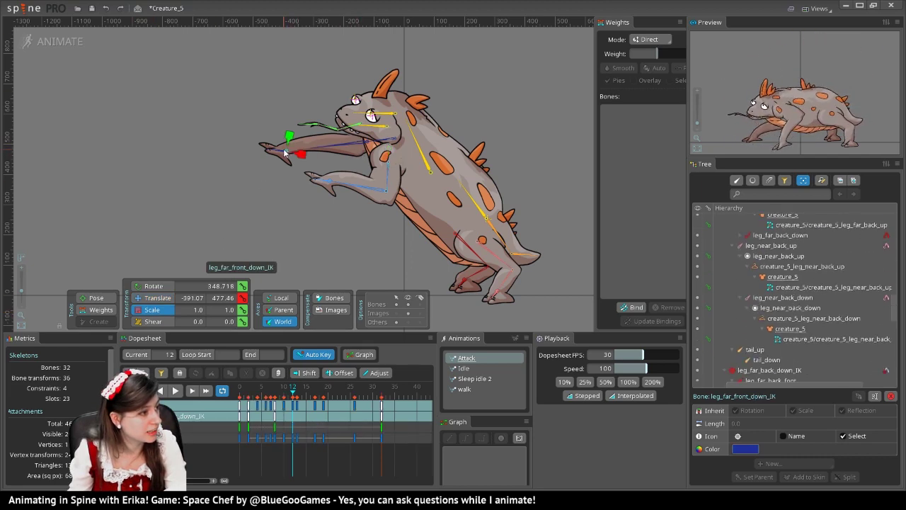
{"action": "left_click", "coordinate": [277, 151]}
{"action": "left_click_drag", "start_coordinate": [269, 148], "coordinate": [270, 154]}
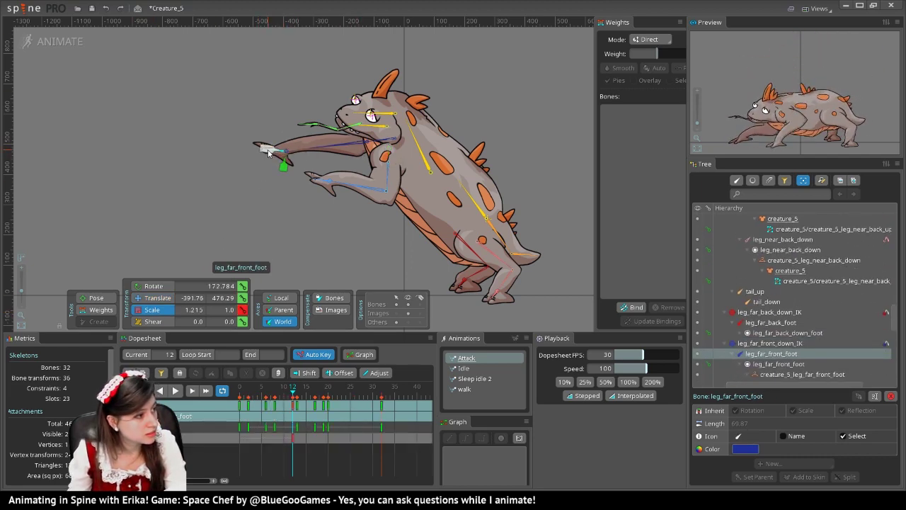
Step: Adjust the leg_near_front_up bone and the rotation of eye_near at frame 12
{"action": "left_click", "coordinate": [387, 174]}
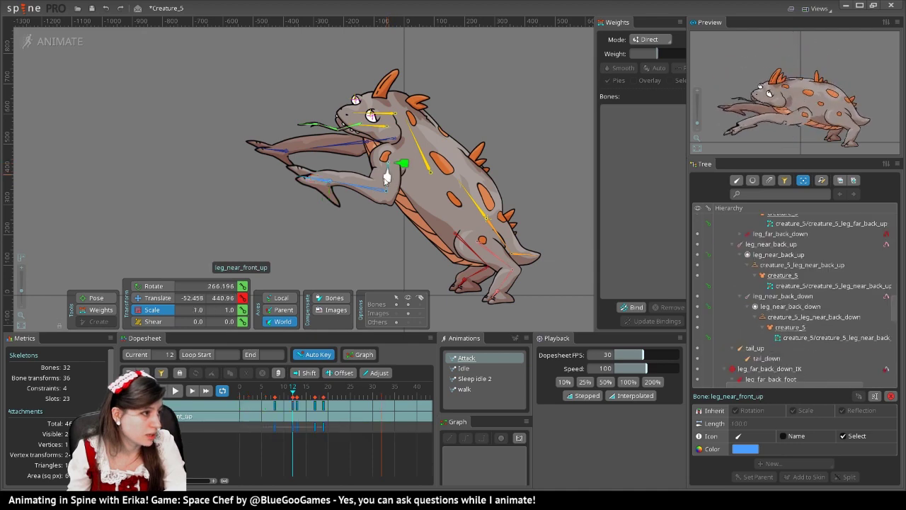
{"action": "left_click_drag", "start_coordinate": [387, 177], "coordinate": [405, 164]}
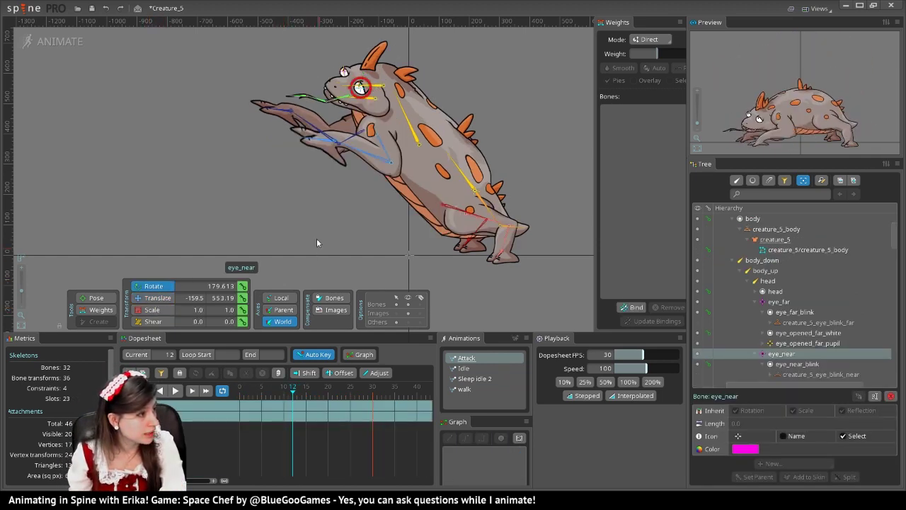
{"action": "left_click_drag", "start_coordinate": [317, 238], "coordinate": [335, 229]}
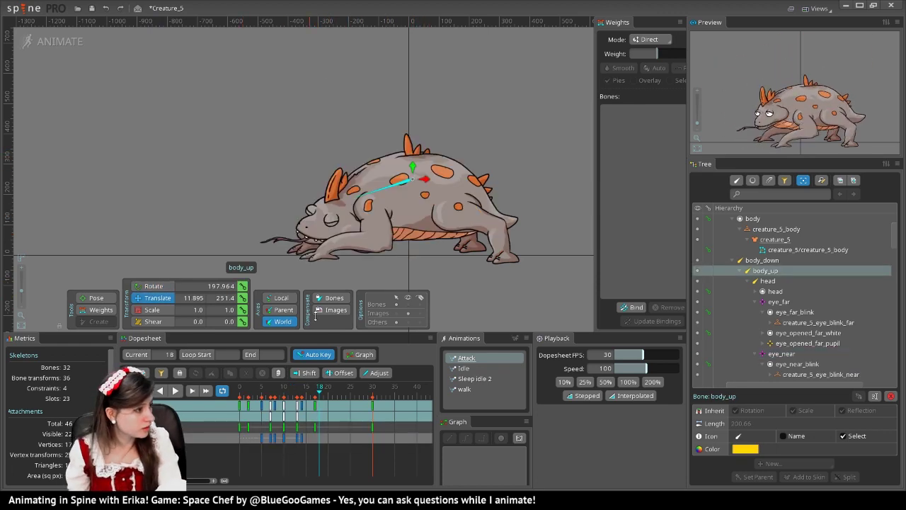
Step: Enable bone compensation and lower body_up at frame 18 to about 11.9, 220.2
{"action": "left_click", "coordinate": [333, 300]}
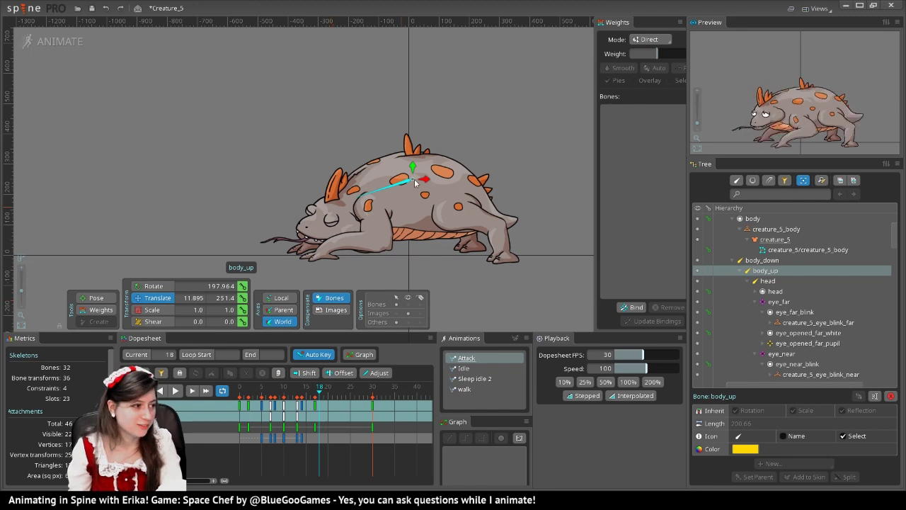
{"action": "left_click_drag", "start_coordinate": [413, 172], "coordinate": [412, 178]}
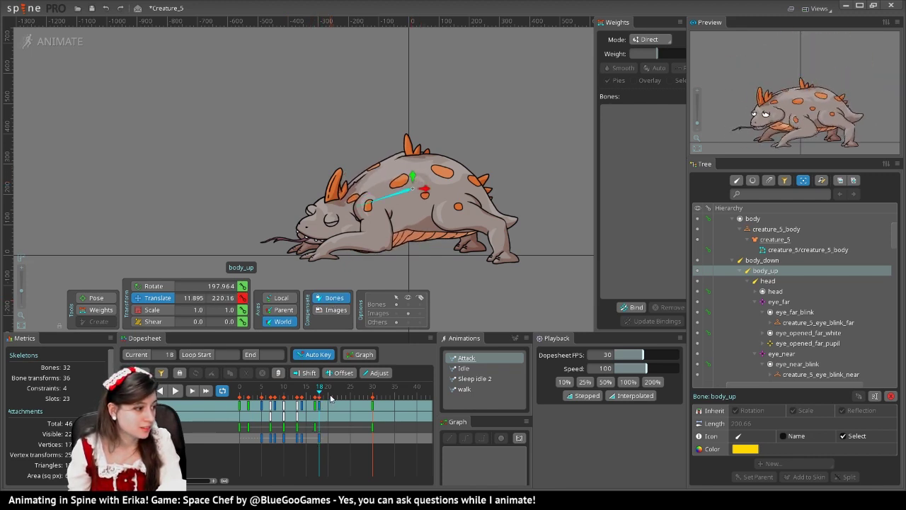
{"action": "left_click_drag", "start_coordinate": [330, 398], "coordinate": [338, 390]}
Step: Play the Attack animation and curl the tail at frame 8, rotating tail_up to about 223.1
{"action": "left_click", "coordinate": [175, 391]}
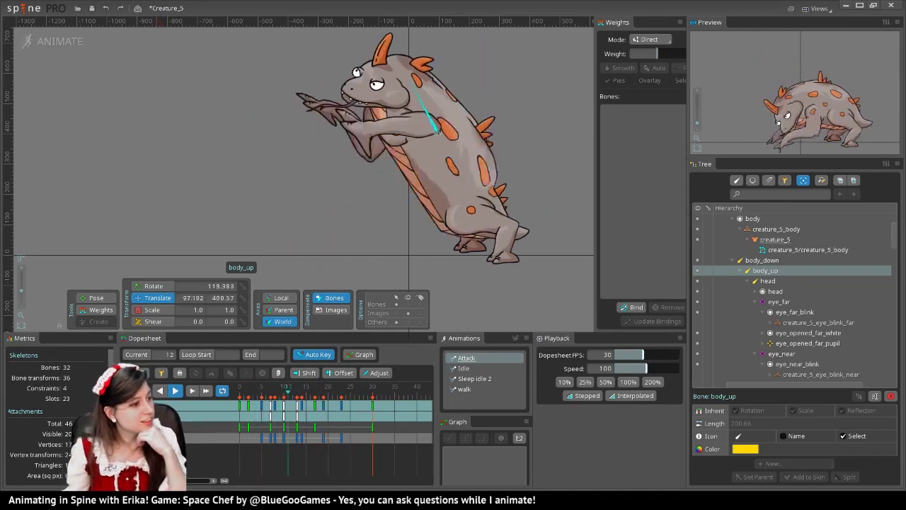
{"action": "left_click", "coordinate": [361, 27]}
{"action": "left_click_drag", "start_coordinate": [341, 41], "coordinate": [351, 34]}
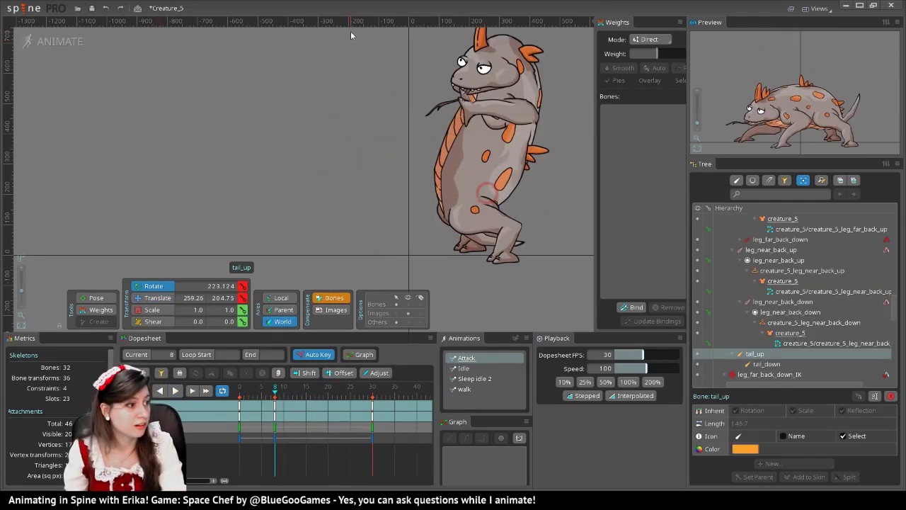
Step: Key the tail's swing through the attack, setting tail_up and tail_down keys at frames 15 and 19
{"action": "left_click_drag", "start_coordinate": [276, 395], "coordinate": [368, 390]}
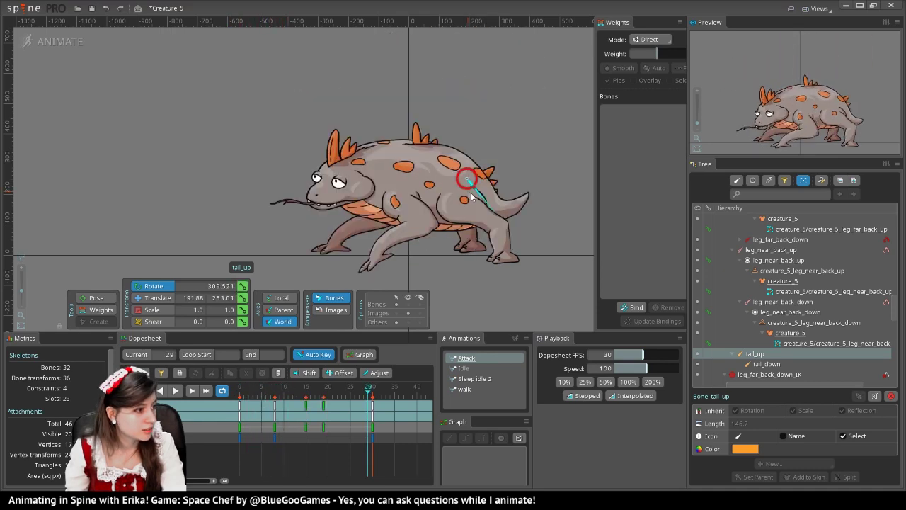
{"action": "left_click", "coordinate": [520, 197]}
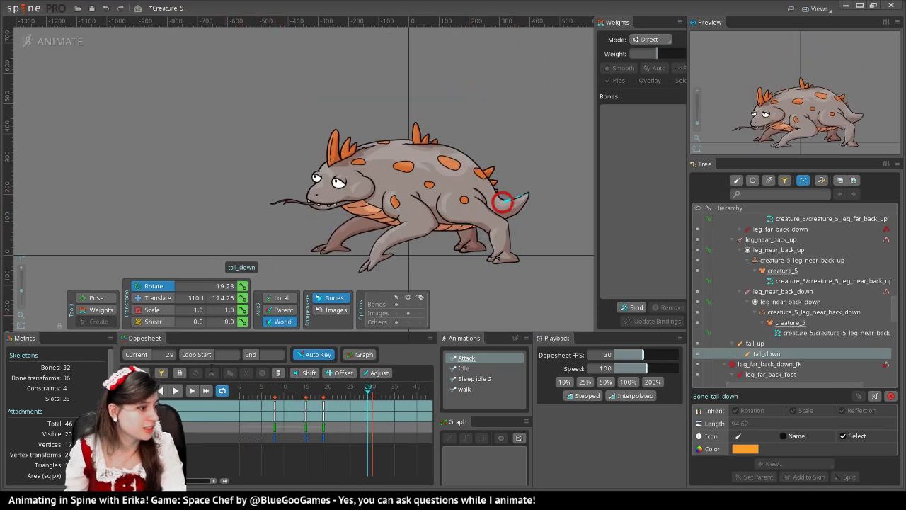
{"action": "left_click_drag", "start_coordinate": [289, 391], "coordinate": [311, 395]}
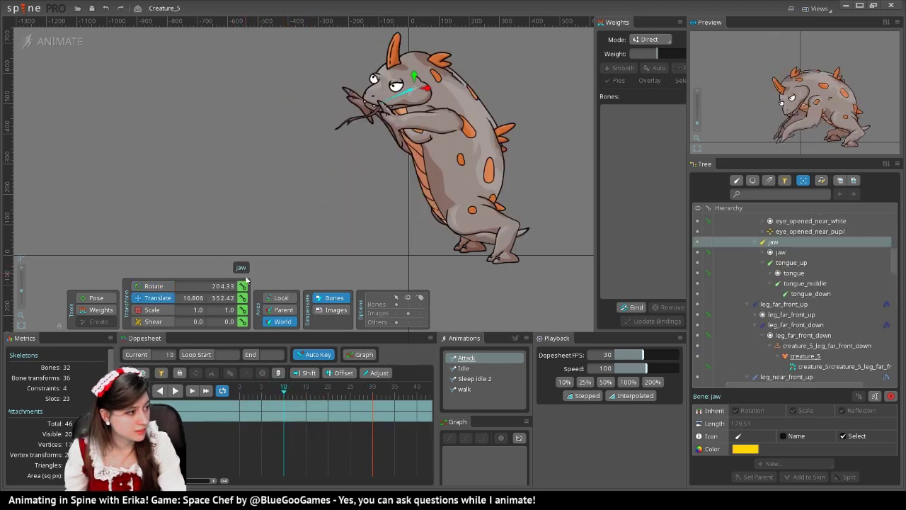
Step: Key the jaw's rotation at frame 10 and open the mouth at frame 13 by rotating the jaw to about 228.9
{"action": "left_click", "coordinate": [242, 286]}
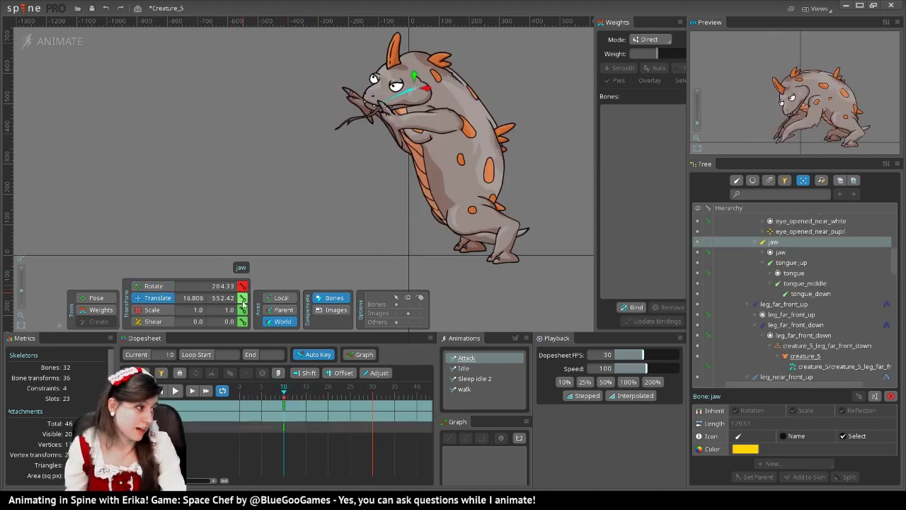
{"action": "left_click_drag", "start_coordinate": [287, 399], "coordinate": [298, 396]}
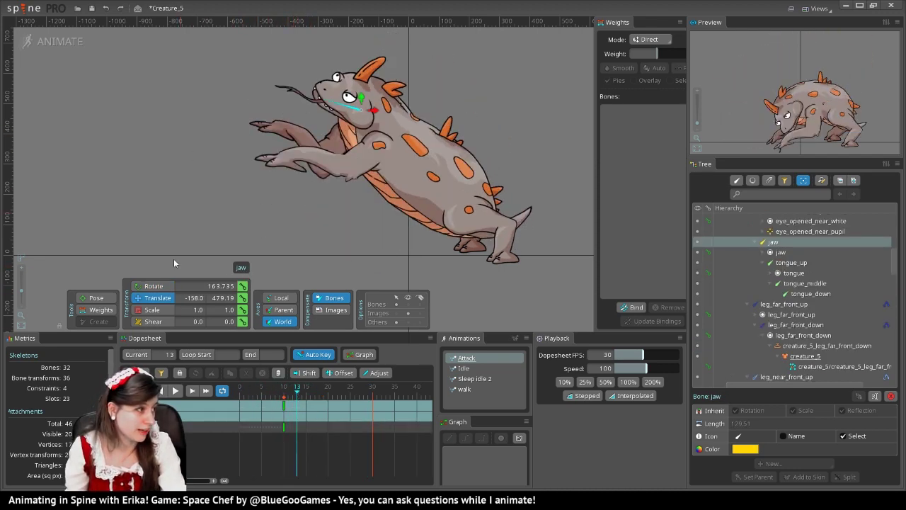
{"action": "left_click", "coordinate": [157, 286]}
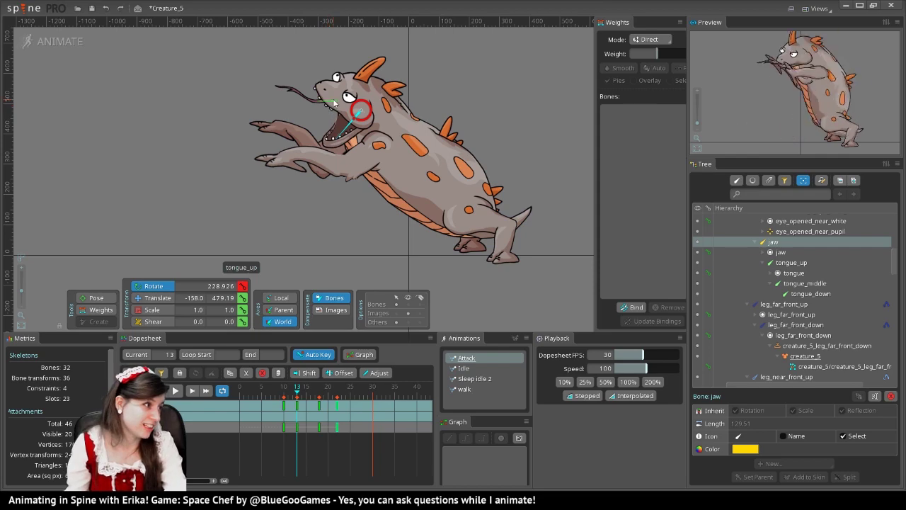
Step: Move tongue_up into the open mouth at frame 13, to about -176.5, 443.4
{"action": "left_click", "coordinate": [327, 107]}
{"action": "left_click", "coordinate": [158, 298]}
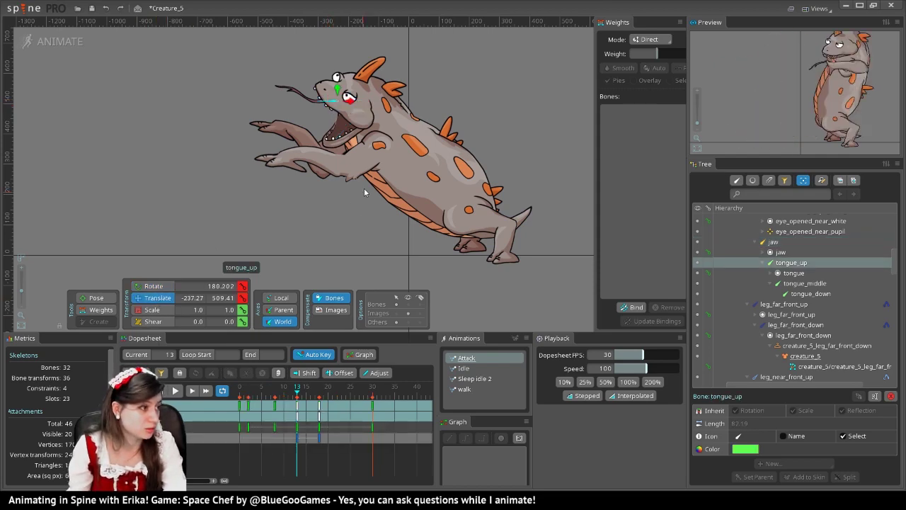
{"action": "left_click_drag", "start_coordinate": [345, 96], "coordinate": [344, 119]}
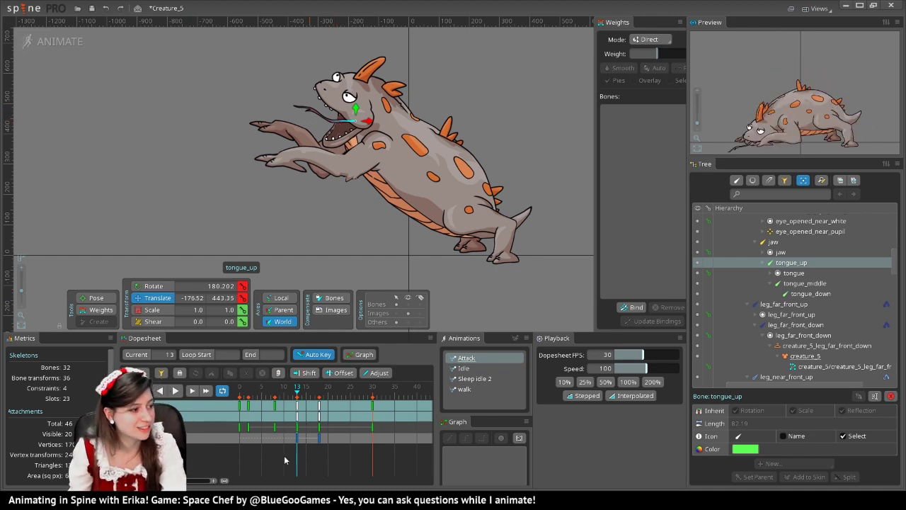
Step: Shrink tongue_up to about 0.27 by 0.81 at frame 0 and play the Attack animation
{"action": "key", "text": "space"}
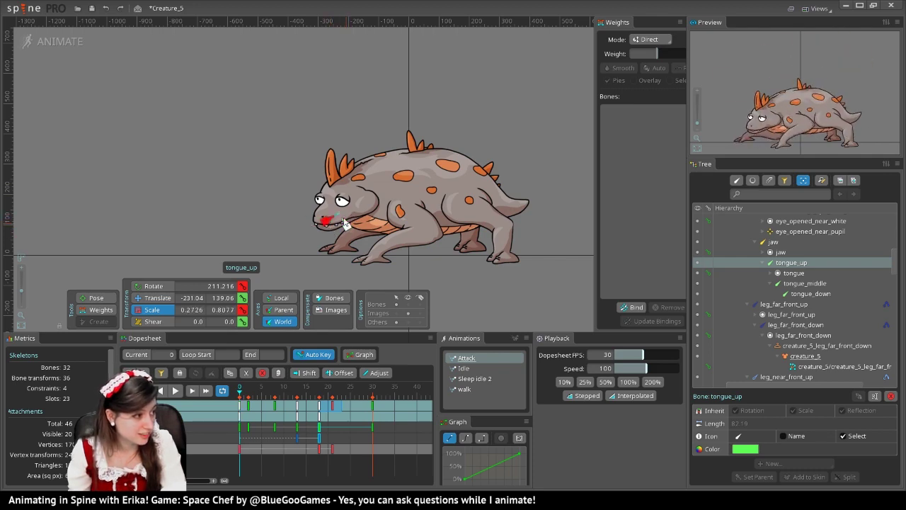
{"action": "left_click", "coordinate": [228, 165]}
{"action": "key", "text": "space"}
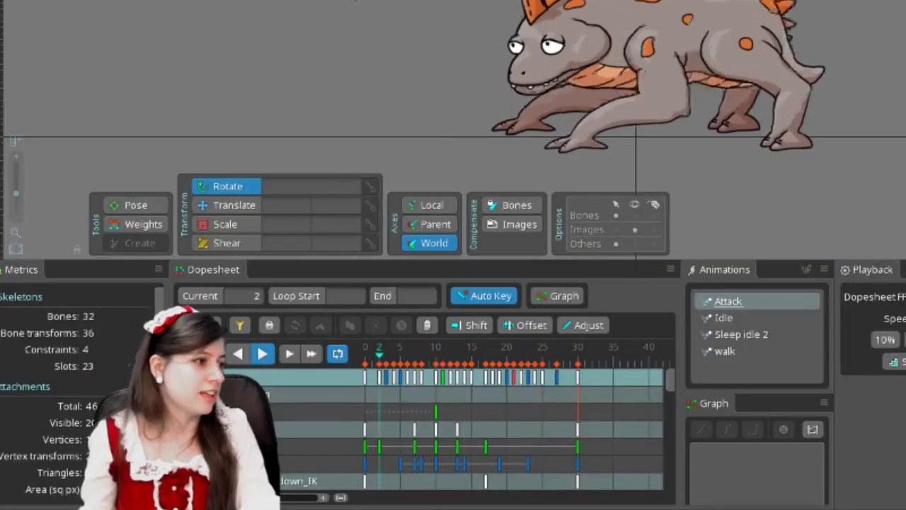
Step: Add a tail_down rotation key at frame 24 and play the Attack animation to check the tail
{"action": "left_click", "coordinate": [778, 58]}
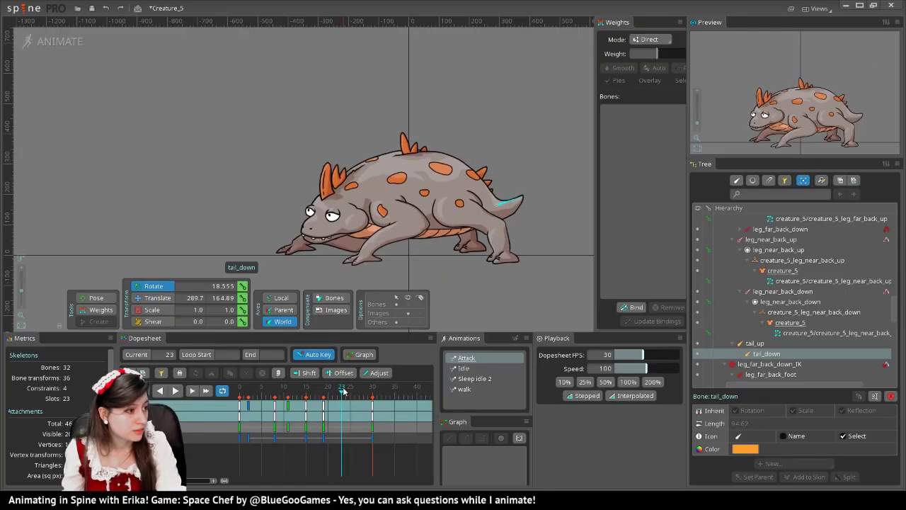
{"action": "key", "text": "space"}
{"action": "key", "text": "space"}
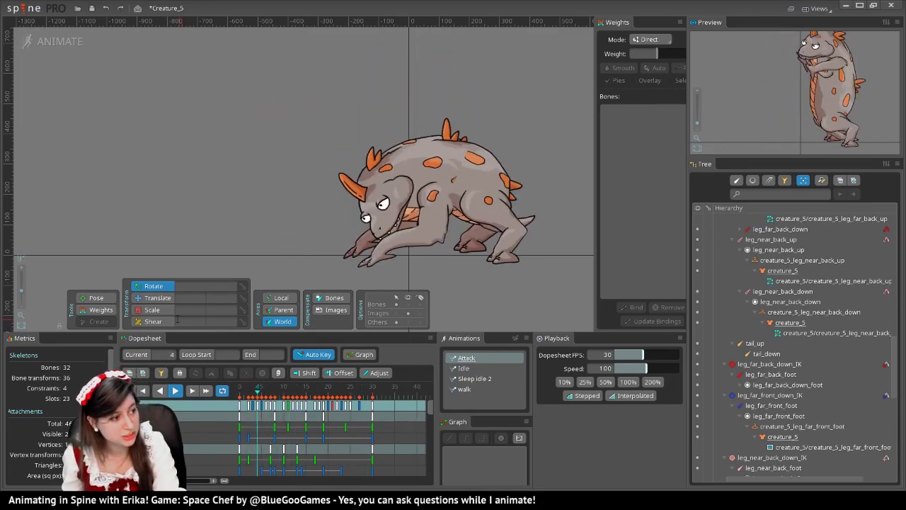
{"action": "left_click", "coordinate": [175, 391]}
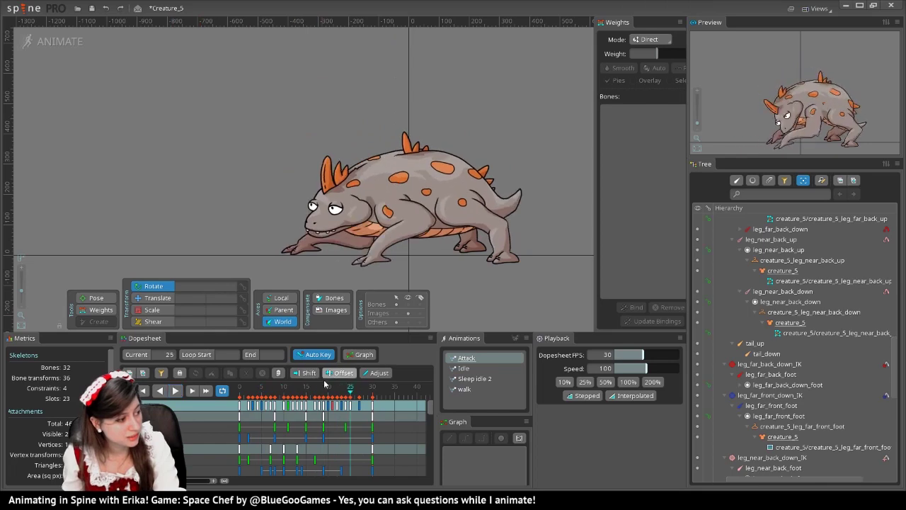
Step: Adjust tail_down around frame 19, retime its keys to frames 21 and 26, and replay the animation
{"action": "left_click", "coordinate": [514, 207]}
{"action": "left_click_drag", "start_coordinate": [515, 201], "coordinate": [515, 224]}
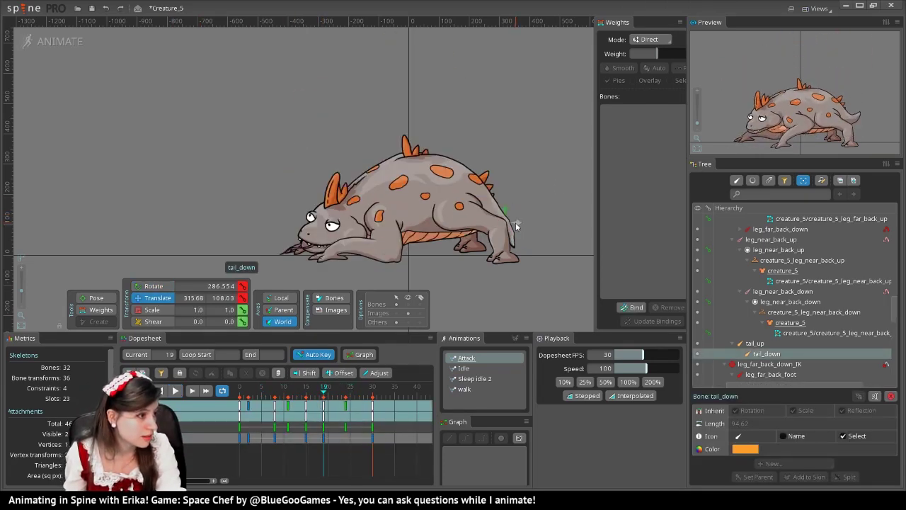
{"action": "left_click", "coordinate": [298, 391]}
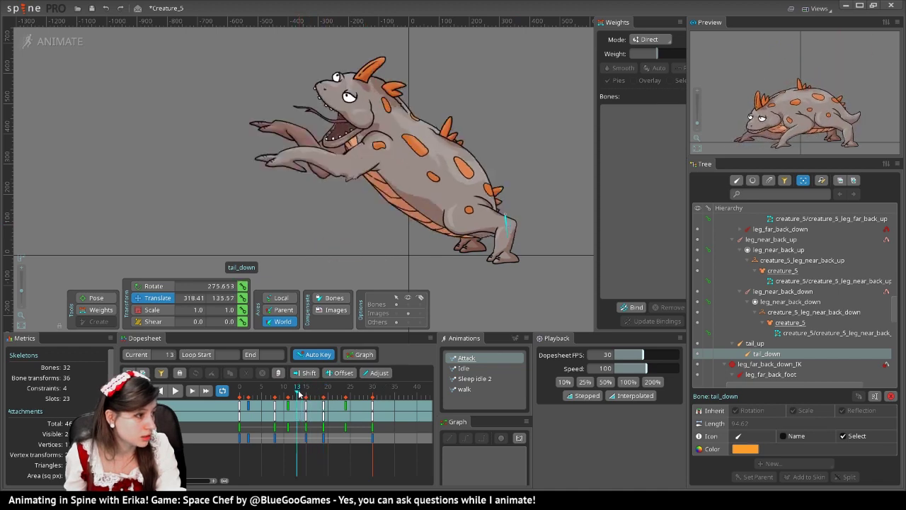
{"action": "key", "text": "space"}
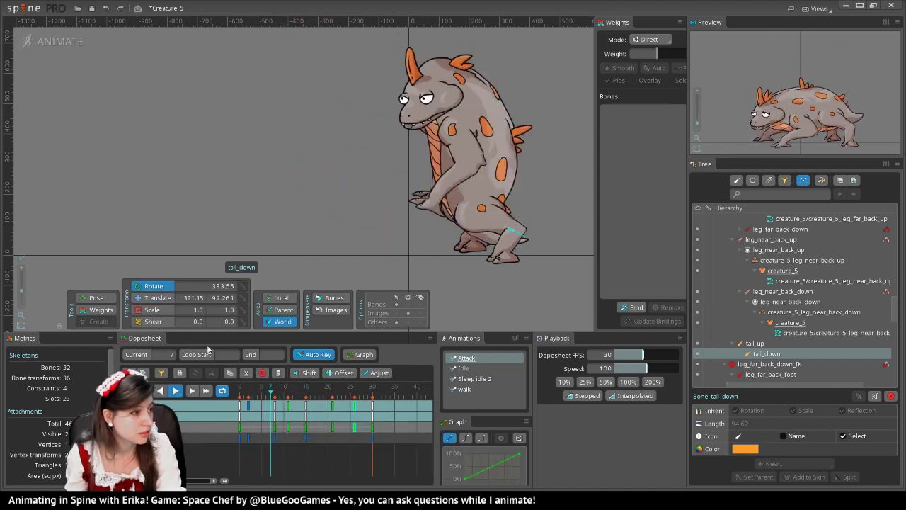
Step: Scale the jaw to about 0.95 by 1.18 at frame 14 and key the head's enlargement with scale keys at frames 9, 14 and 17
{"action": "left_click", "coordinate": [255, 262]}
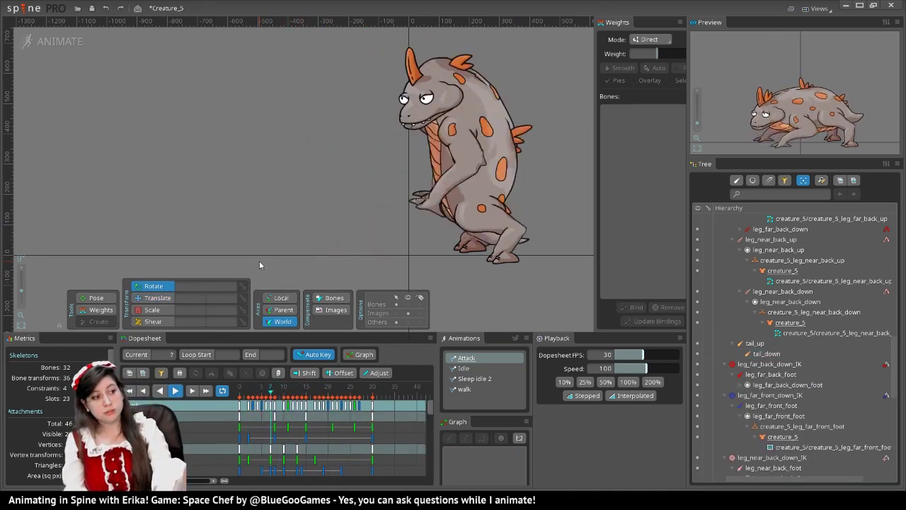
{"action": "left_click", "coordinate": [376, 122]}
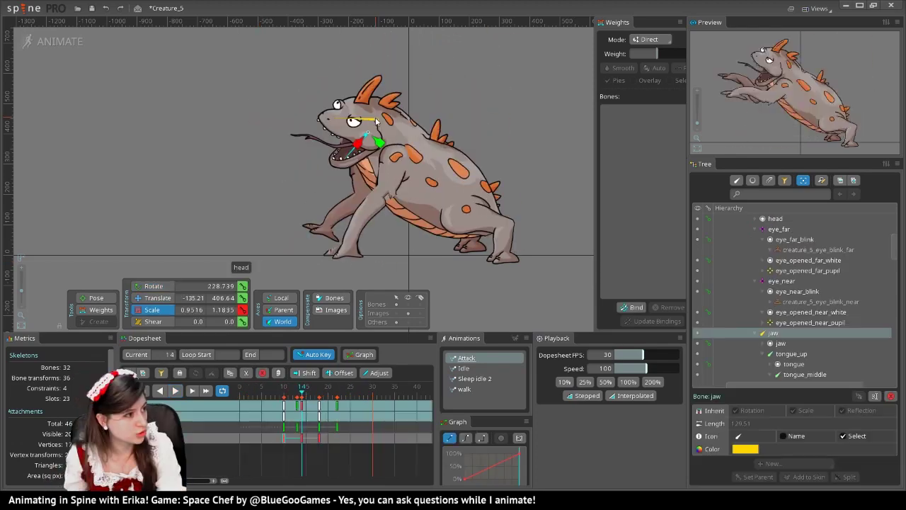
{"action": "left_click", "coordinate": [374, 122]}
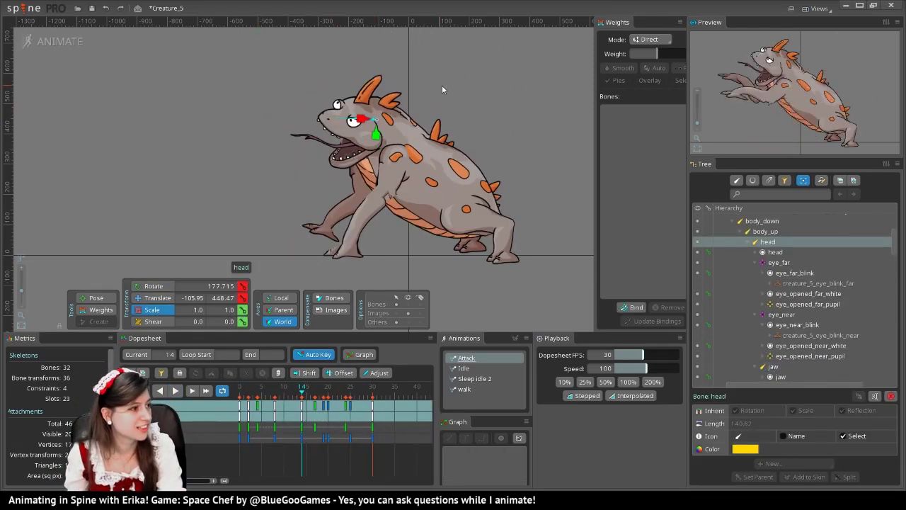
{"action": "left_click", "coordinate": [175, 392]}
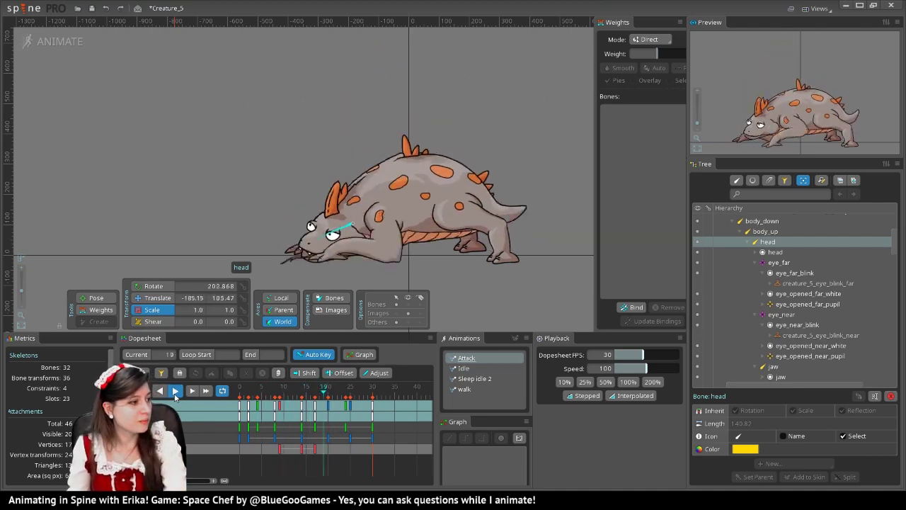
{"action": "left_click", "coordinate": [175, 391]}
{"action": "left_click_drag", "start_coordinate": [304, 388], "coordinate": [297, 390]}
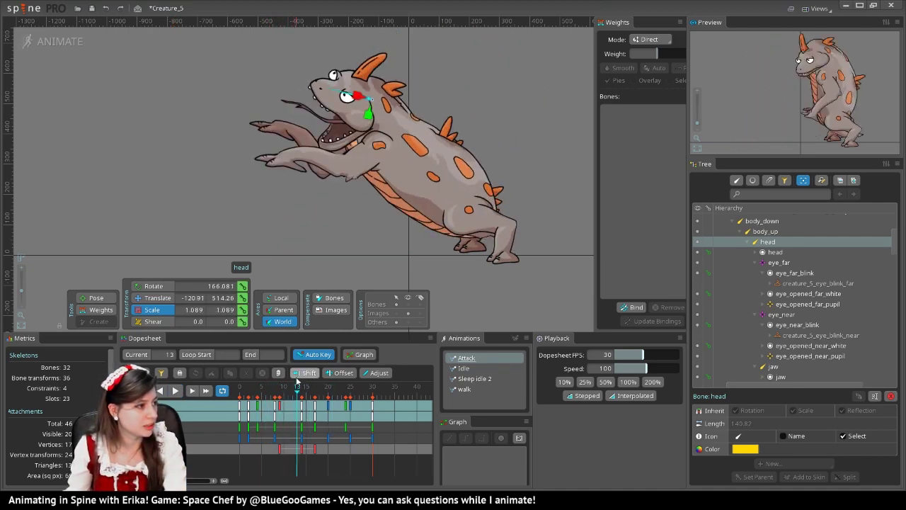
Step: Scale leg_near_front_down to about 1.55 by 1.25 at frame 12 and leg_far_front_foot to about 1.90 by 1.51 at frame 13
{"action": "left_click", "coordinate": [336, 169]}
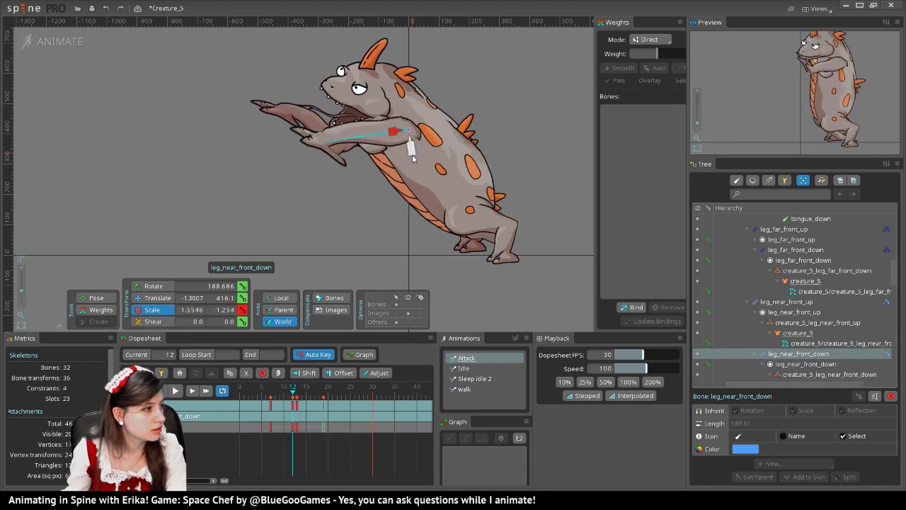
{"action": "mouse_move", "coordinate": [413, 159]}
{"action": "left_mouse_down"}
{"action": "mouse_move", "coordinate": [413, 144]}
{"action": "mouse_move", "coordinate": [413, 159]}
{"action": "left_mouse_up"}
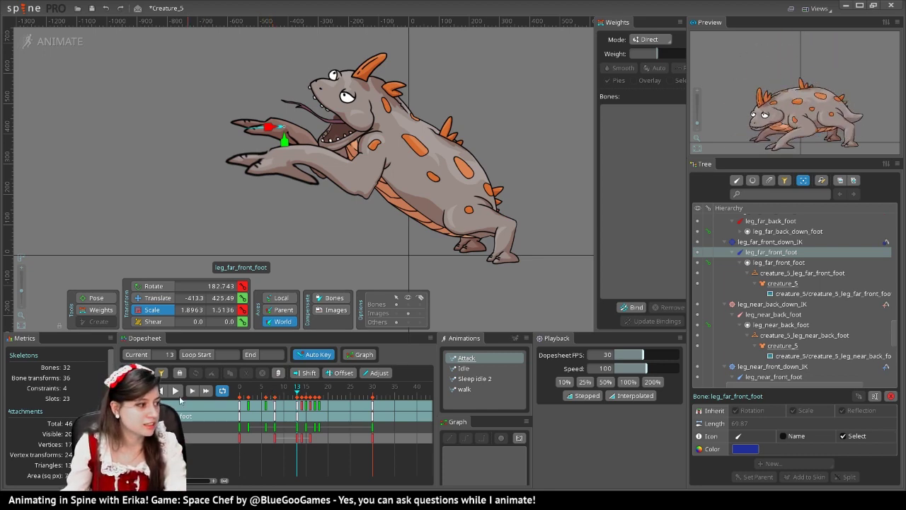
{"action": "left_click", "coordinate": [175, 391]}
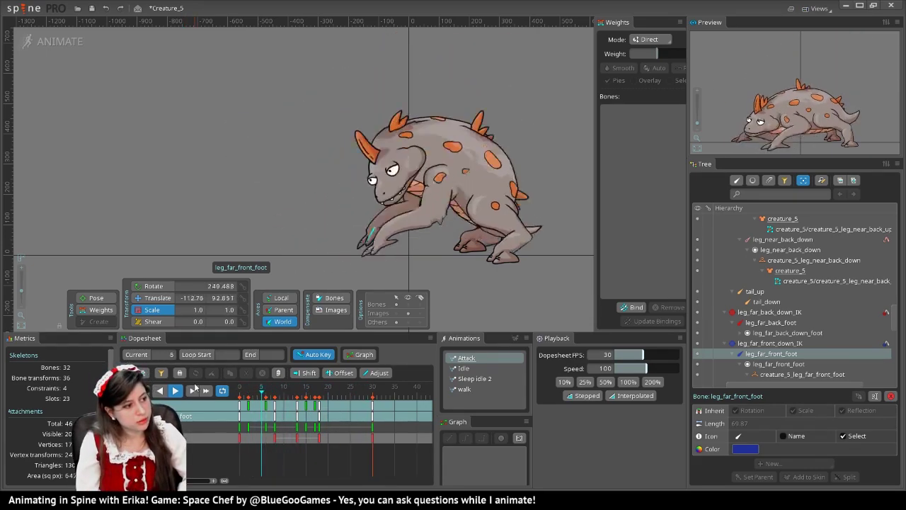
Step: Key the back feet's shuffle, adding translation keys for leg_far_back_down_IK at frames 4 and 8, and play the animation
{"action": "left_click_drag", "start_coordinate": [195, 388], "coordinate": [321, 405]}
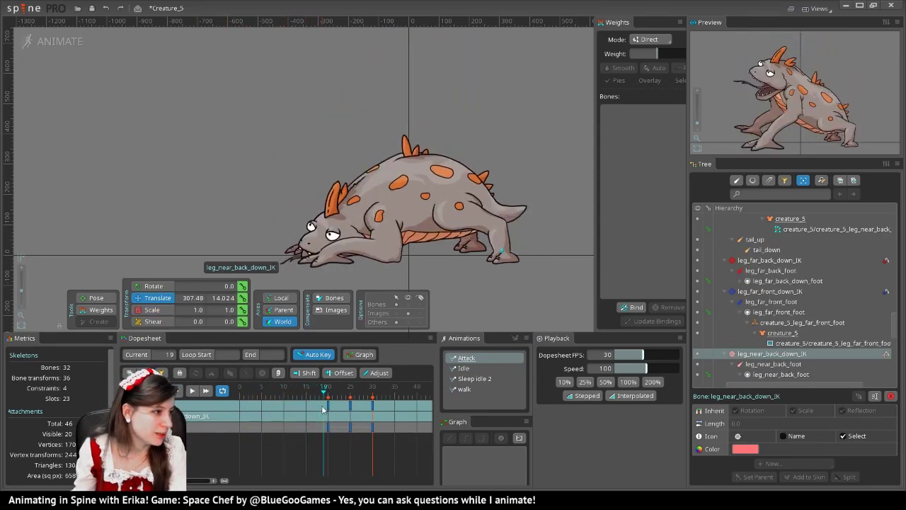
{"action": "left_click_drag", "start_coordinate": [379, 443], "coordinate": [314, 412]}
{"action": "left_click", "coordinate": [275, 411]}
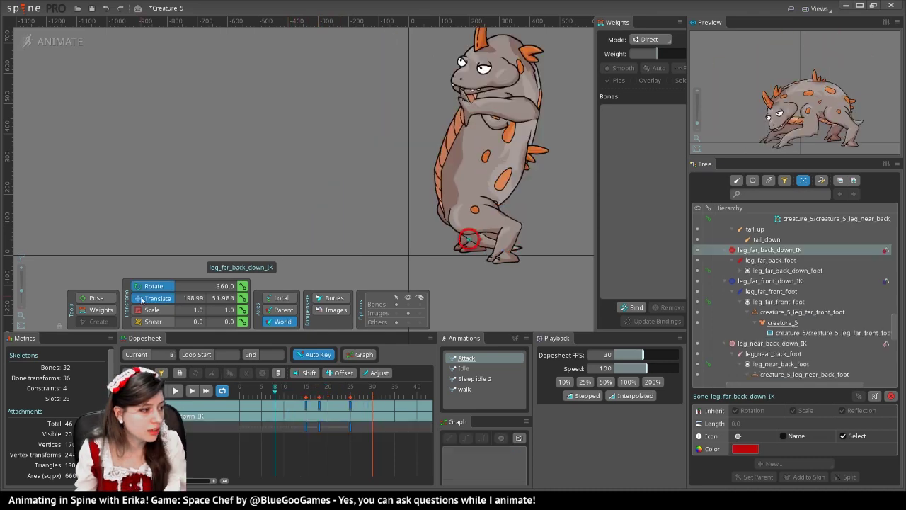
{"action": "left_click", "coordinate": [485, 209]}
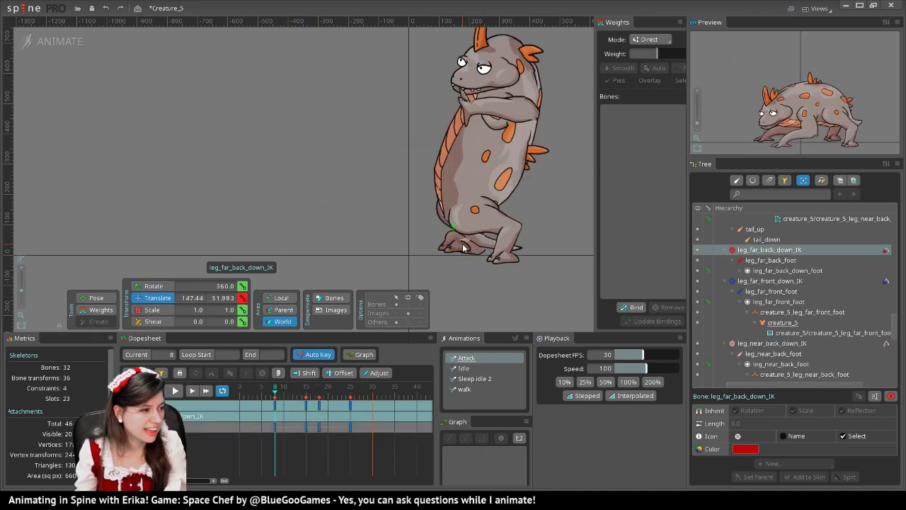
{"action": "left_click", "coordinate": [176, 392]}
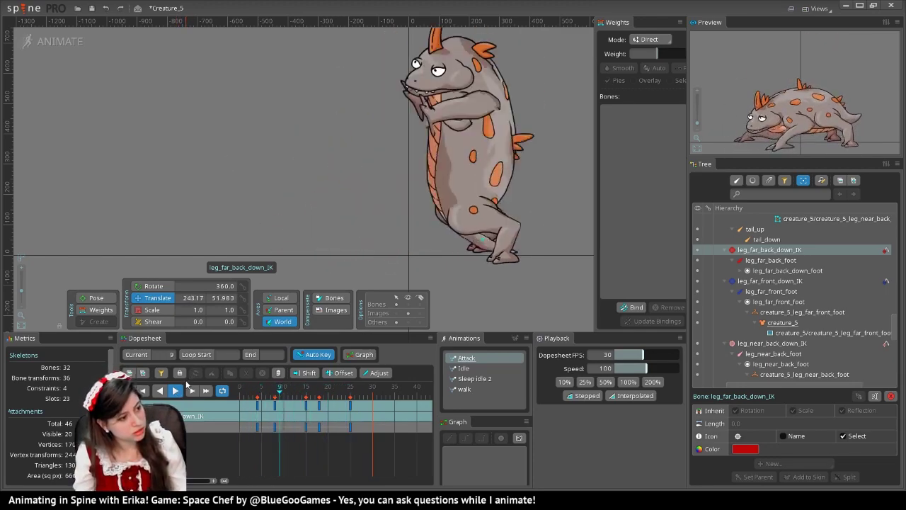
Step: Save the project and review the Attack animation in playback with nothing selected
{"action": "left_click", "coordinate": [175, 261]}
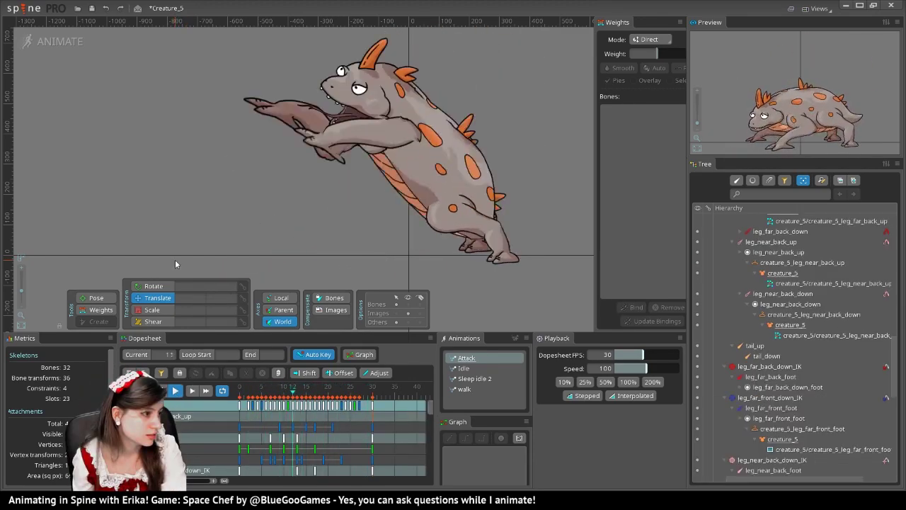
{"action": "key", "text": "ctrl+s"}
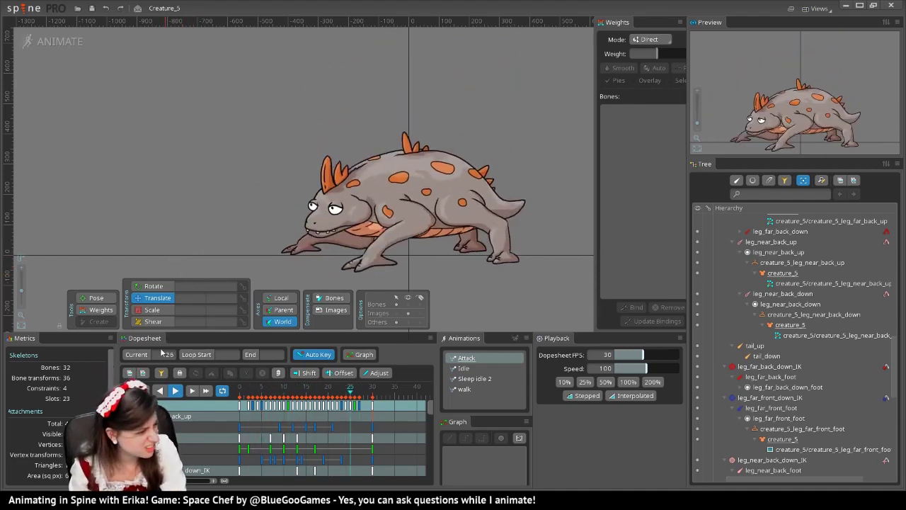
{"action": "left_click", "coordinate": [283, 248]}
Step: Enlarge the tongue at frame 13 by scaling tongue_up to about 1.82 by 2.19
{"action": "left_click", "coordinate": [175, 391]}
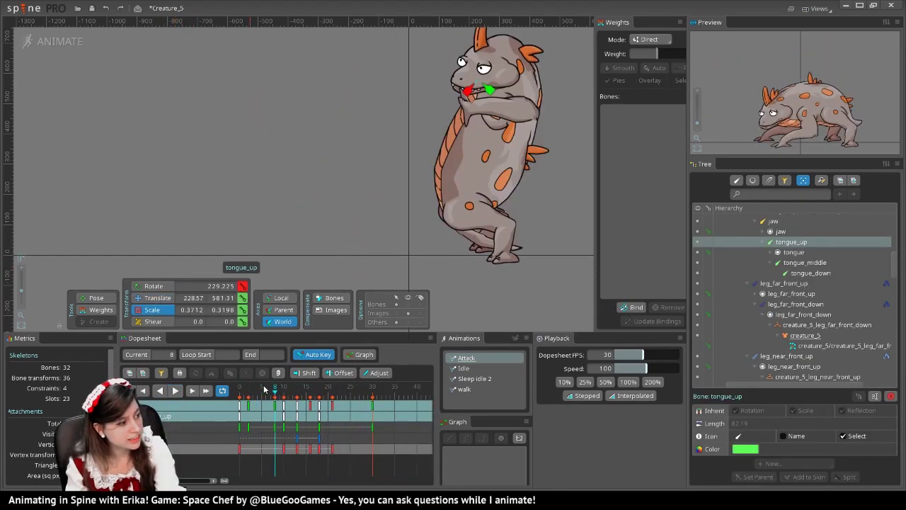
{"action": "left_click_drag", "start_coordinate": [293, 388], "coordinate": [298, 386]}
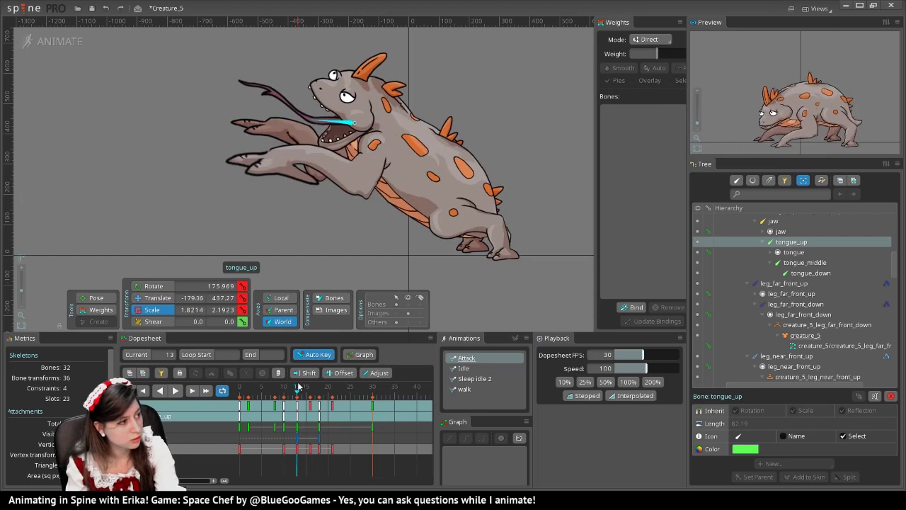
{"action": "left_click_drag", "start_coordinate": [342, 130], "coordinate": [349, 133]}
Step: Reposition leg_far_front_up at frame 13, save the project and play the Attack animation
{"action": "left_click", "coordinate": [352, 151]}
{"action": "key", "text": "ctrl+s"}
{"action": "left_click", "coordinate": [176, 390]}
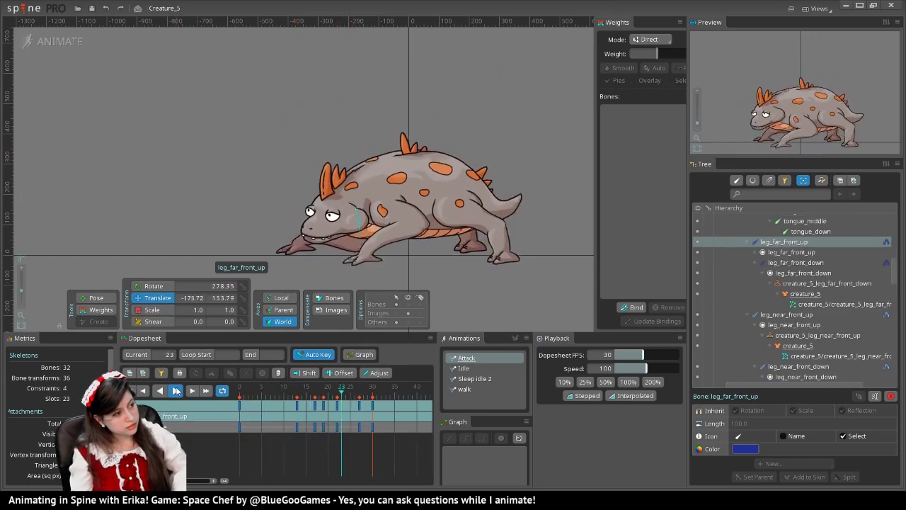
{"action": "left_click", "coordinate": [367, 417]}
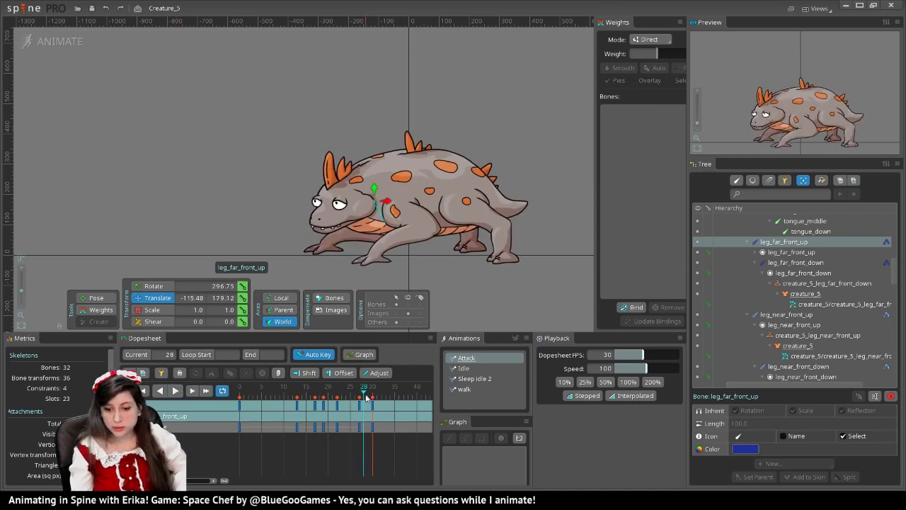